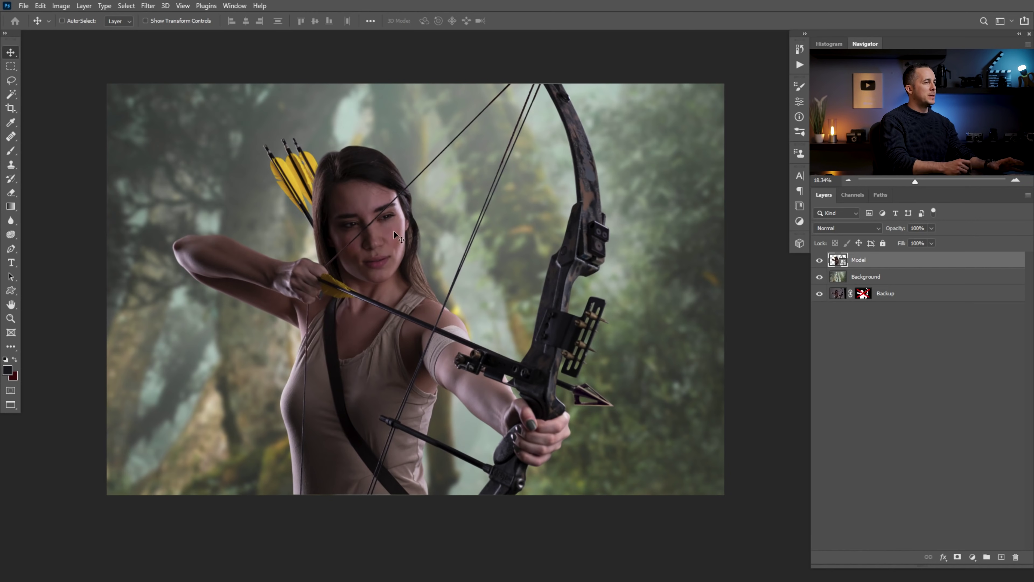
Toggle the Model, Background and Backup layers' visibility to compare the forest composite with the original studio photo
left_click(819, 259)
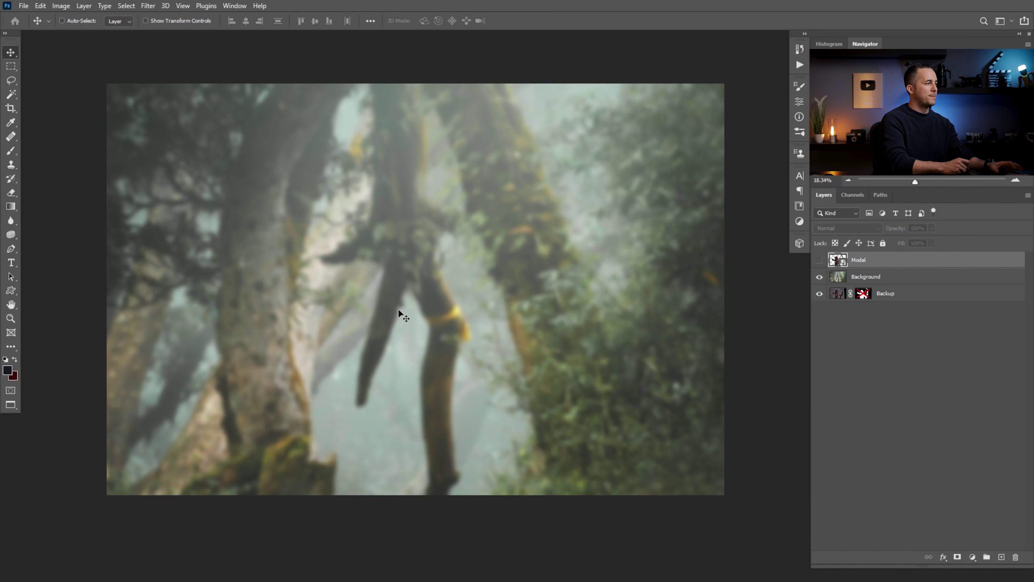
left_click(819, 260)
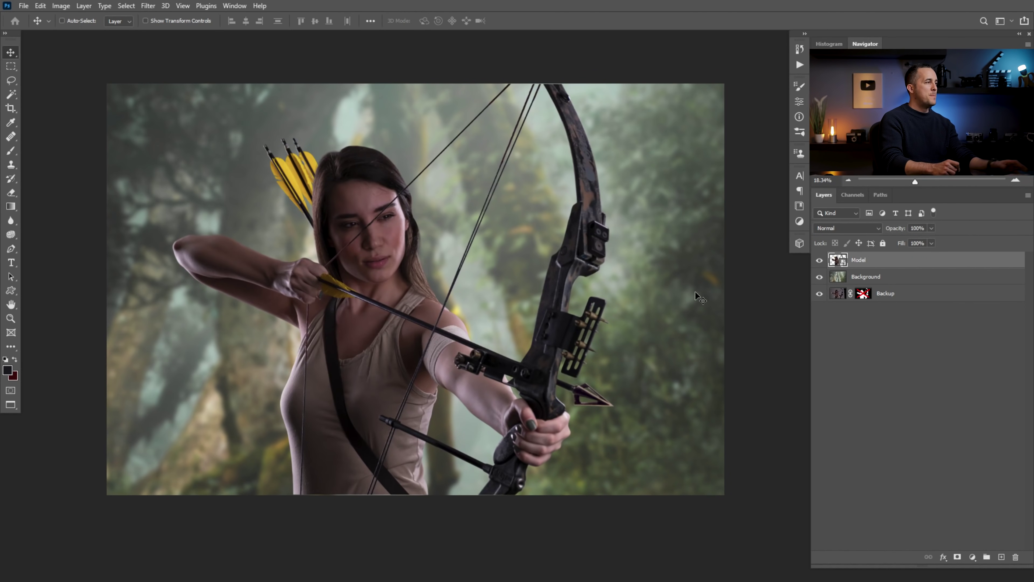
left_click(819, 293, "alt")
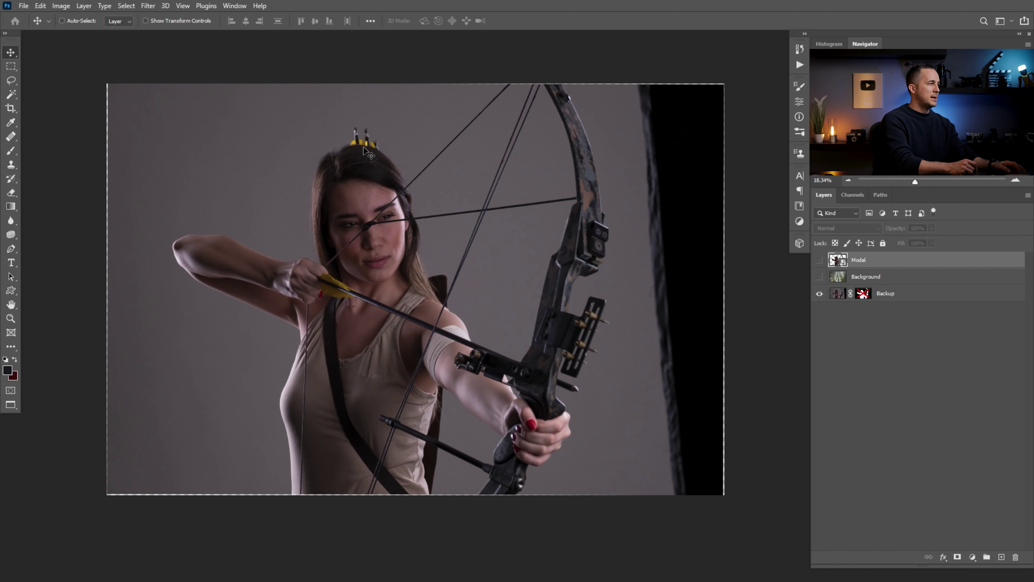
left_click(819, 261)
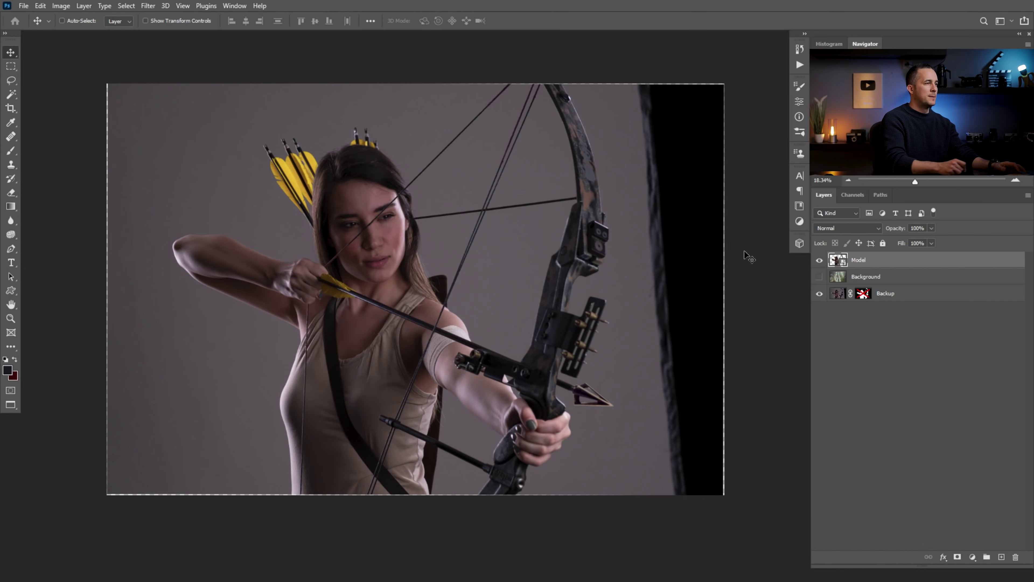
left_click(820, 262)
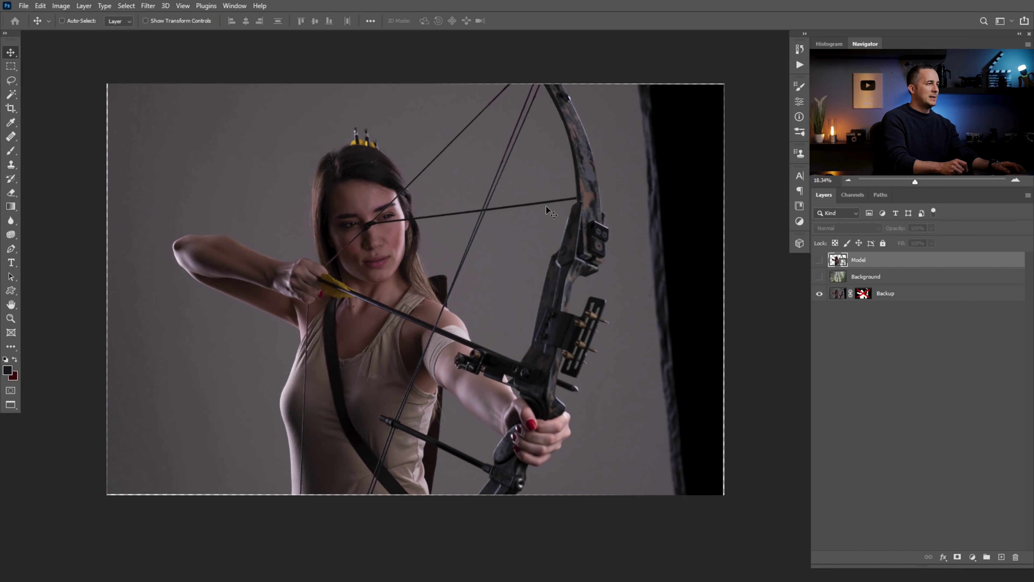
left_click(820, 278)
left_click(819, 262)
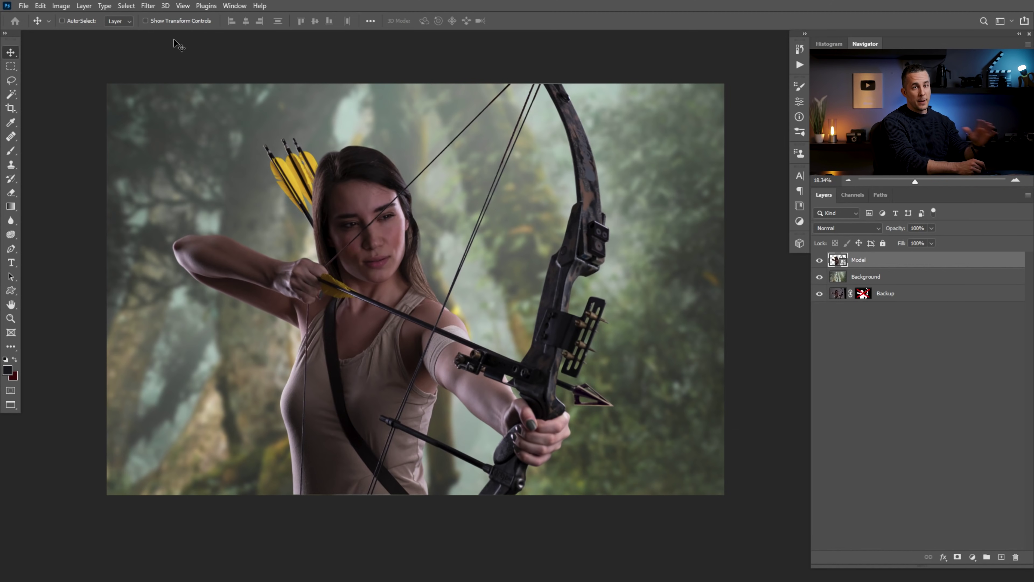
left_click(148, 6)
mouse_move(190, 240)
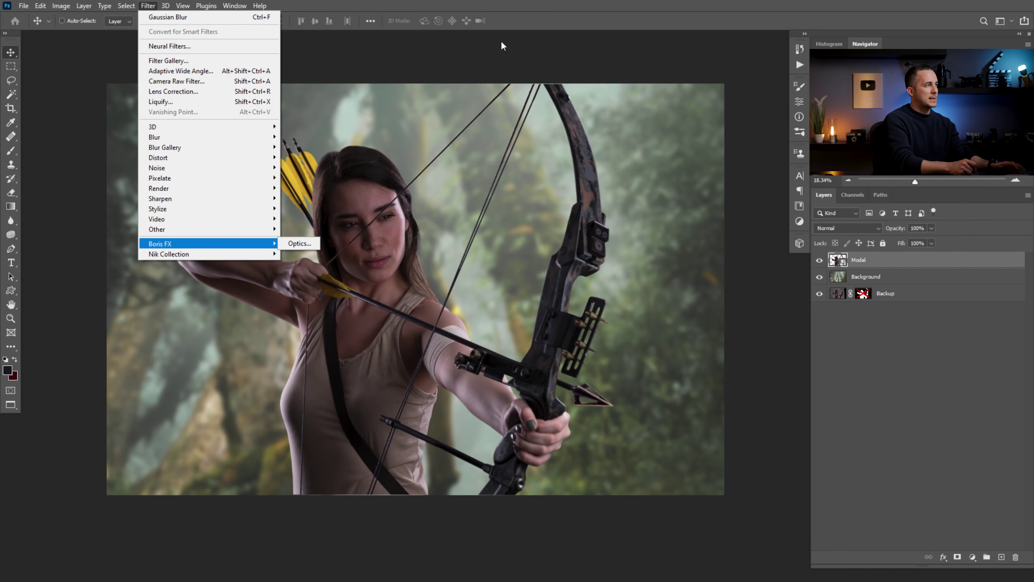
left_click(541, 74)
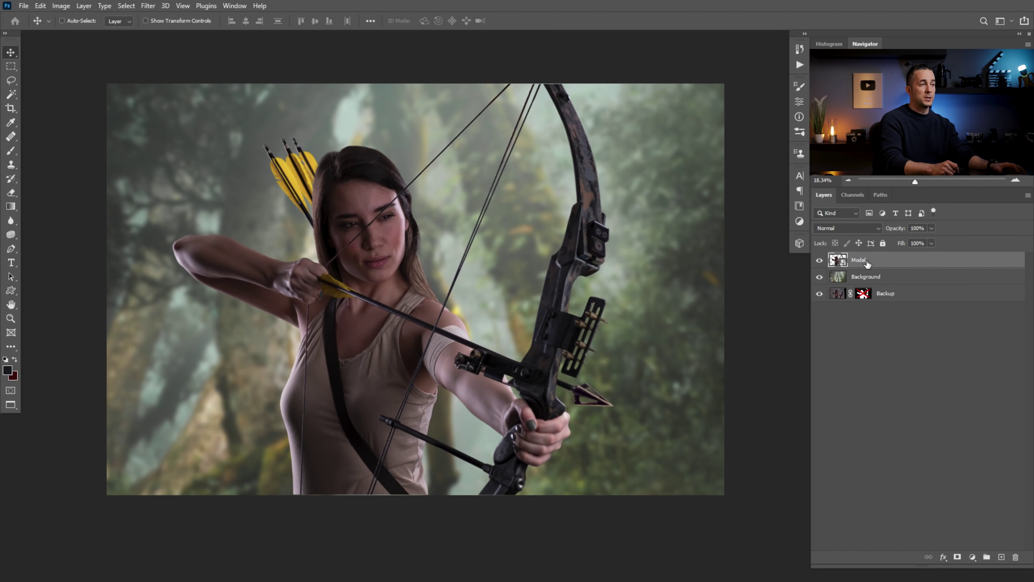
right_click(880, 263)
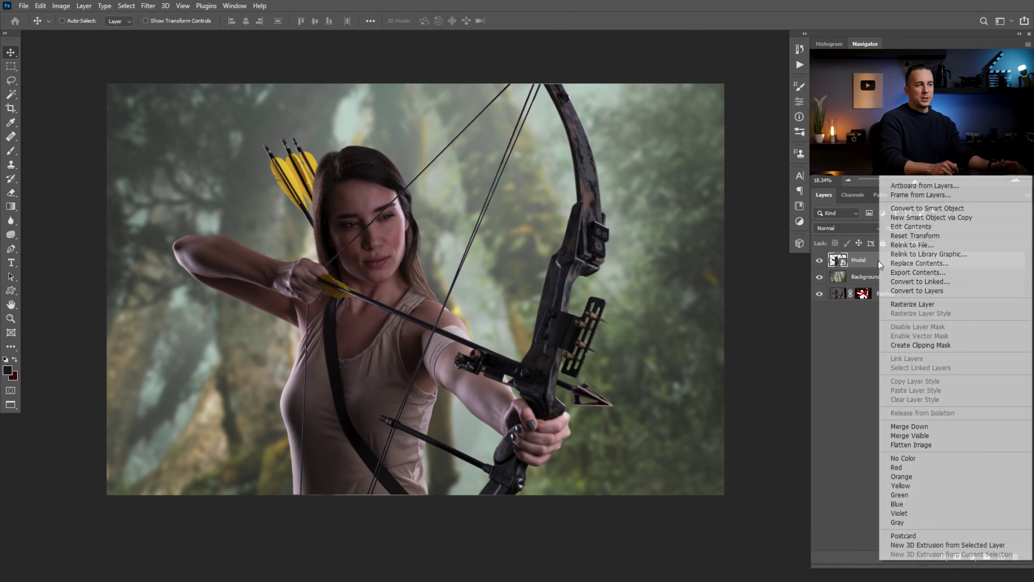
left_click(849, 318)
Open the Boris FX Optics filter on the Model layer and enlarge the filter thumbnail area
left_click(149, 7)
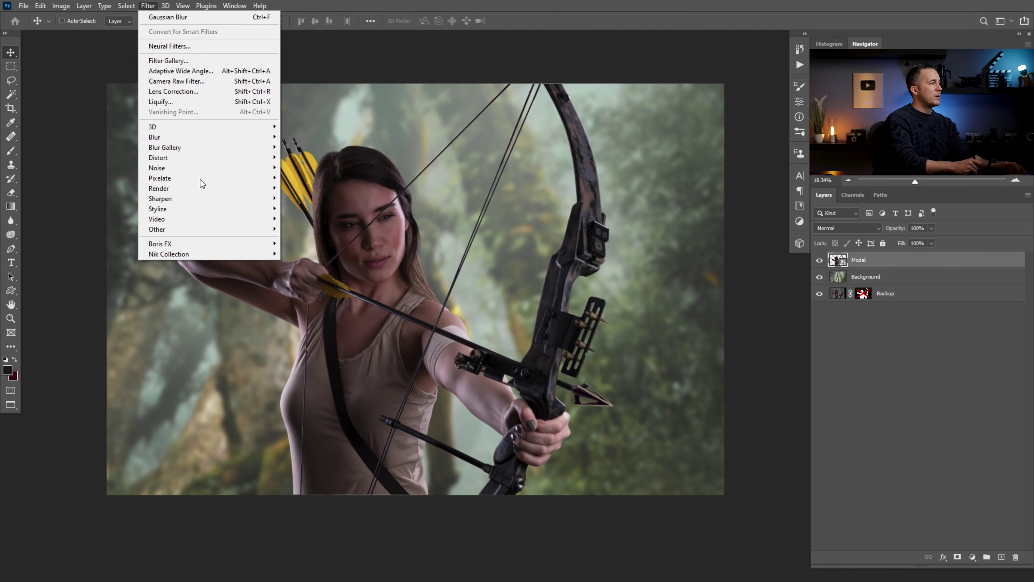
mouse_move(248, 245)
left_click(300, 244)
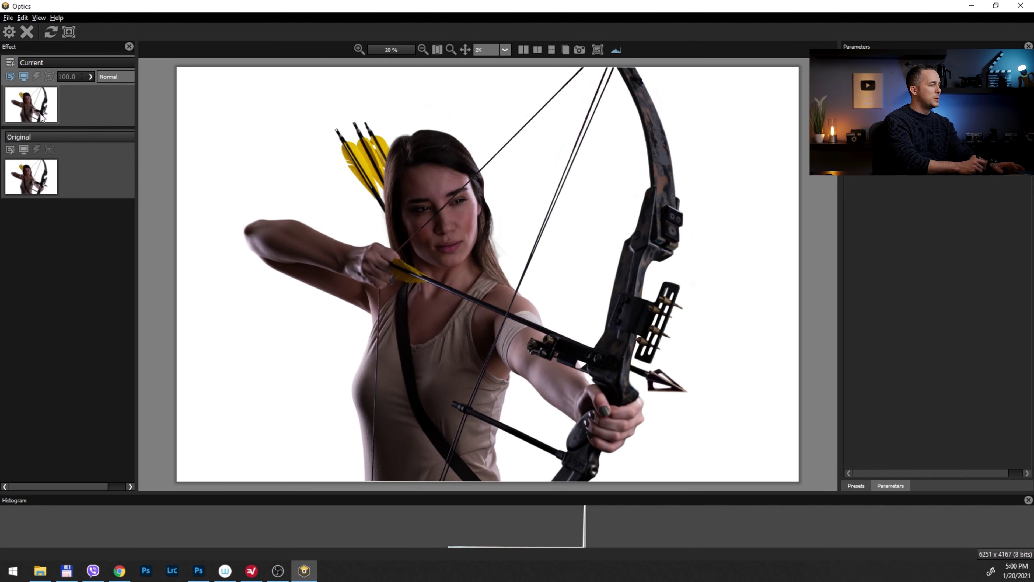
left_click(69, 32)
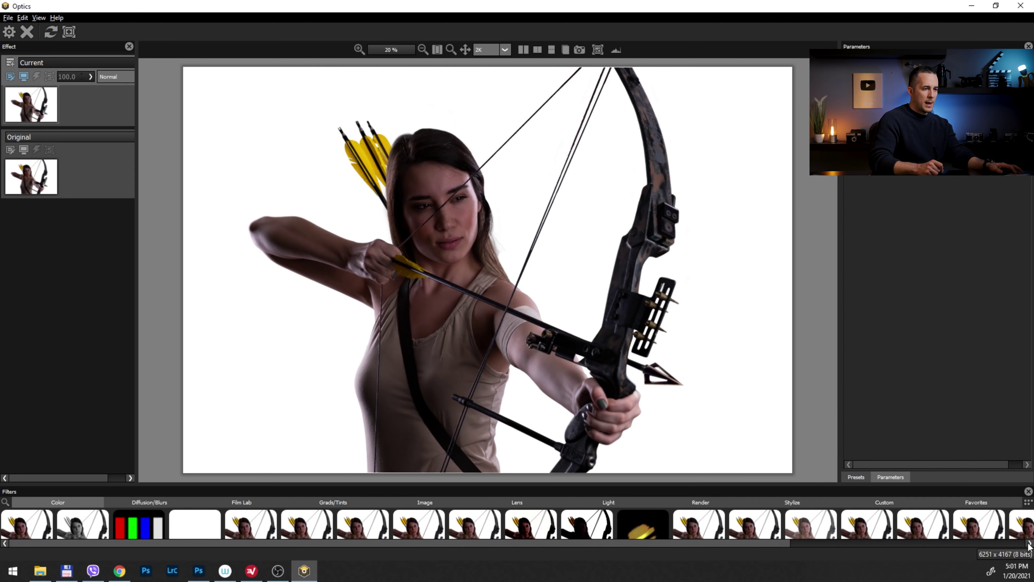
left_click_drag(969, 487, 966, 447)
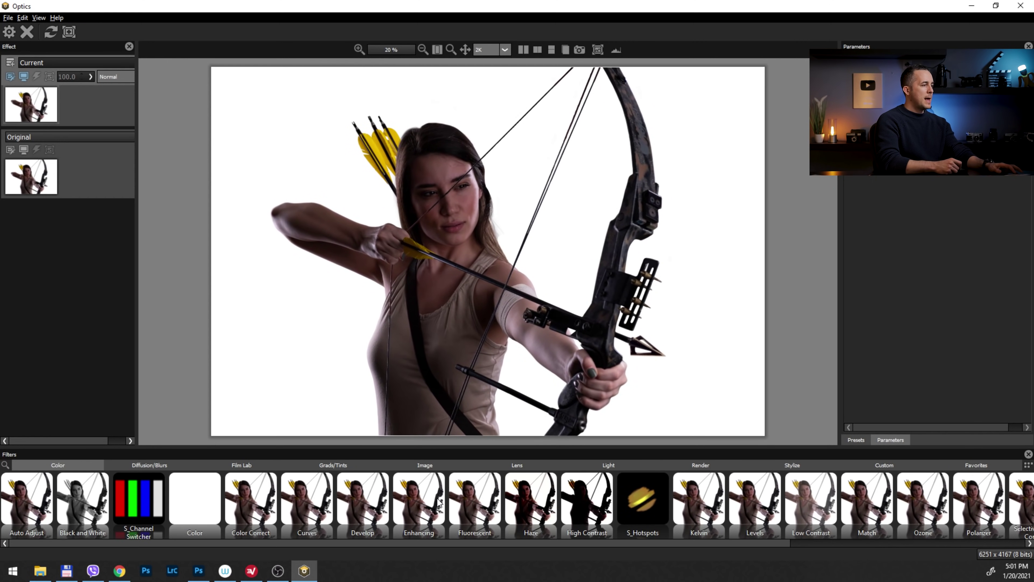
Apply the Match color filter with the original forest path photo as source, previewing the source before returning to the output view
left_click(870, 504)
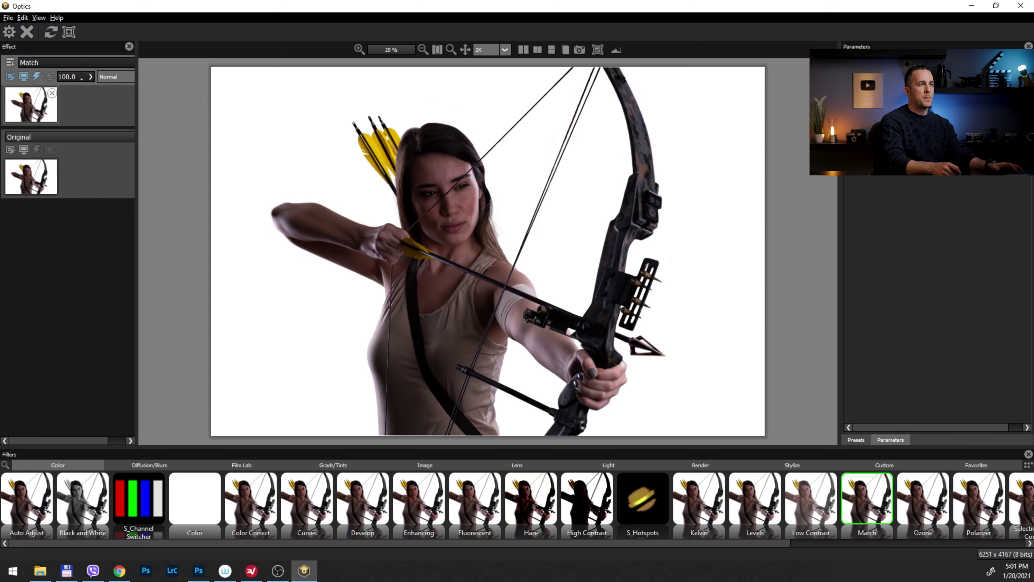
left_click_drag(844, 167, 791, 169)
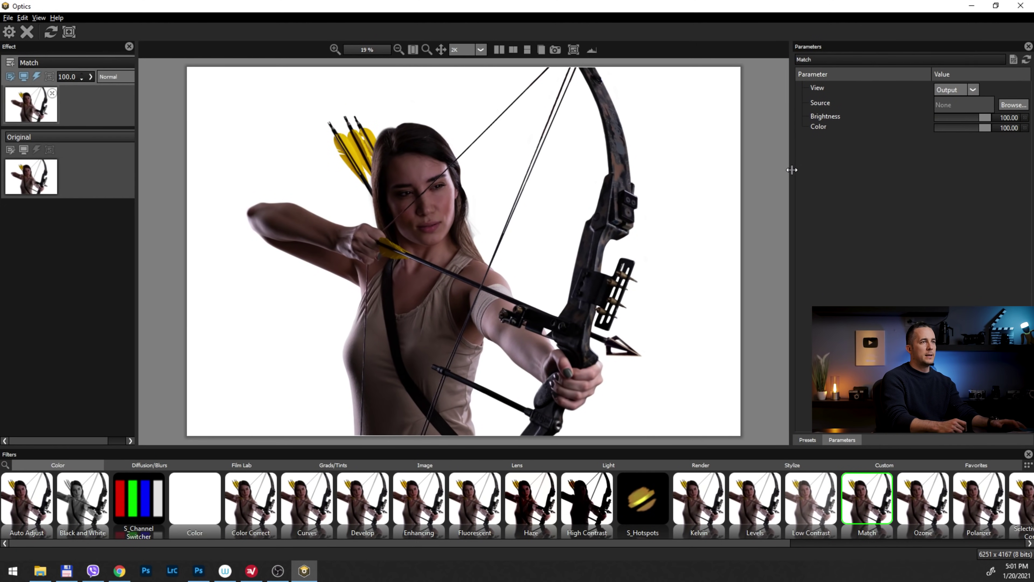
left_click(1007, 106)
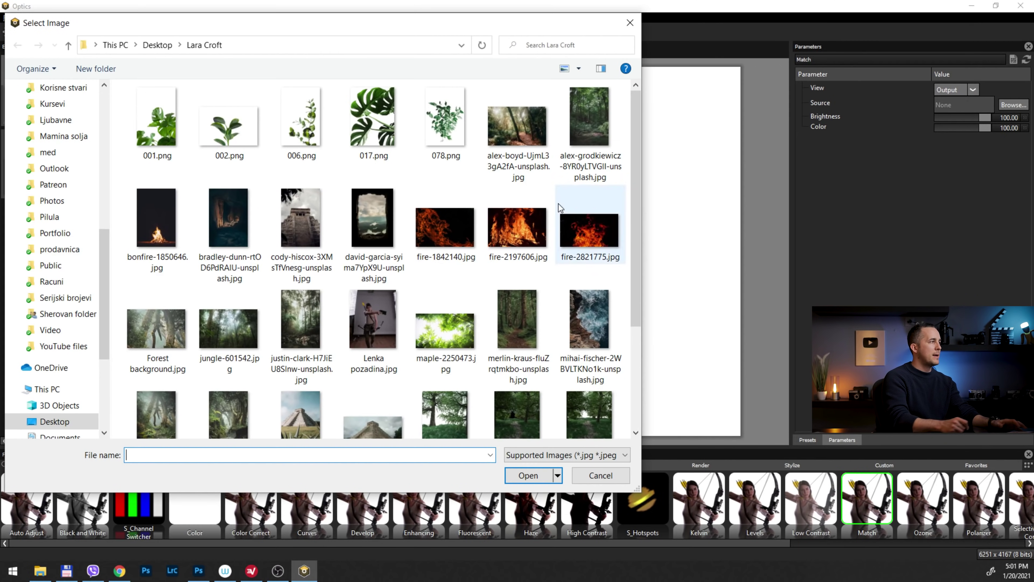
double_click(165, 412)
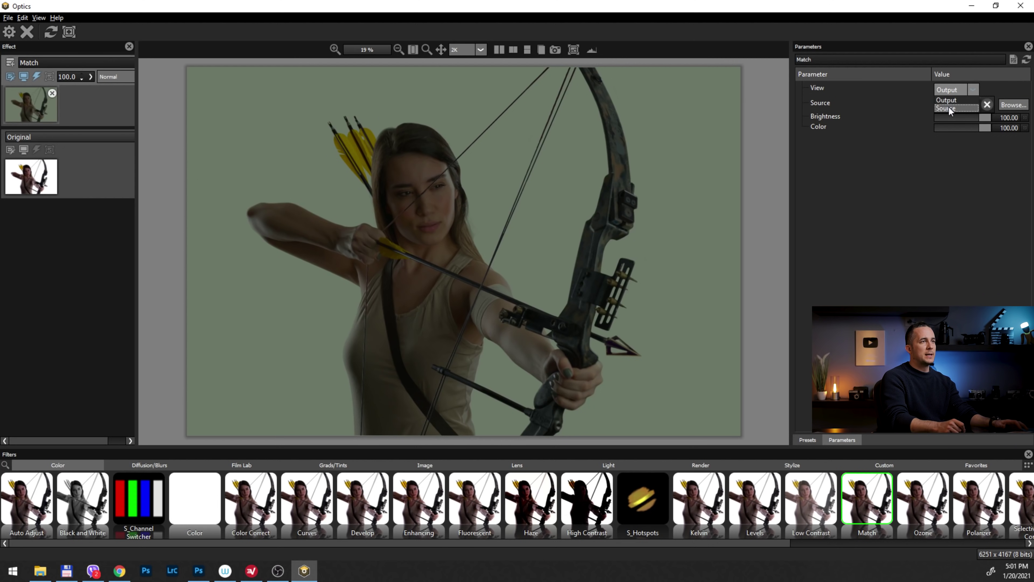
left_click(948, 107)
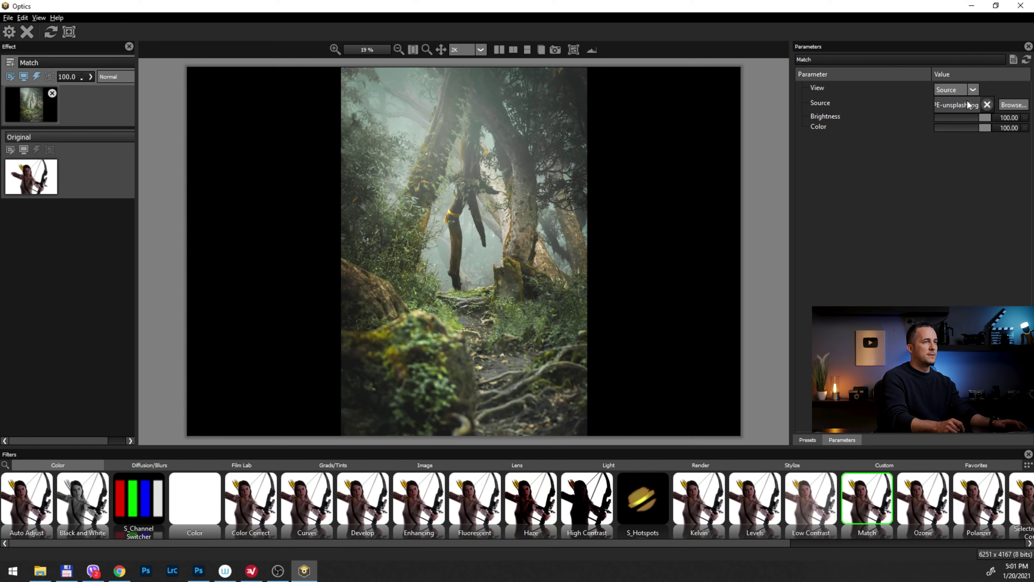
left_click(952, 100)
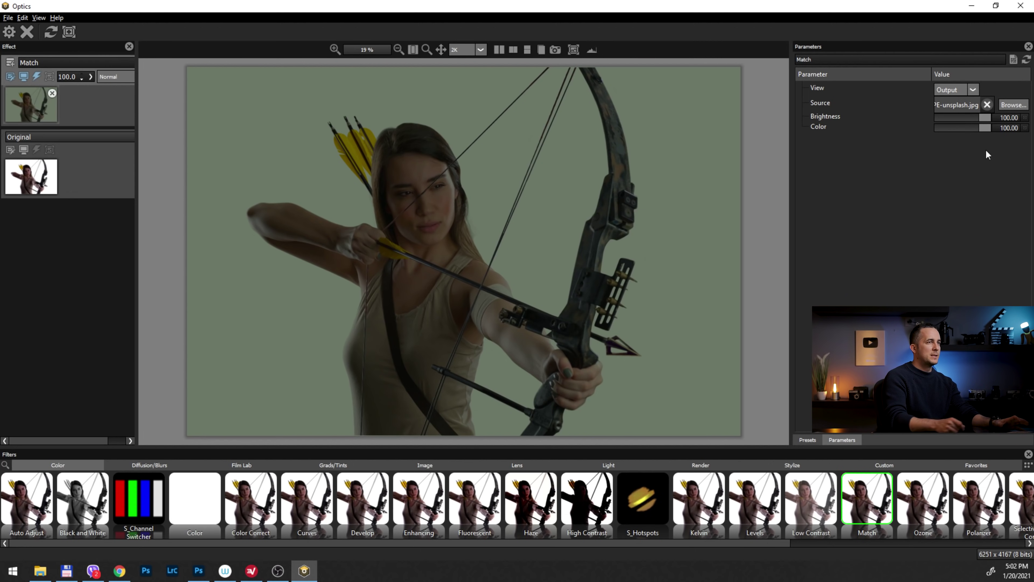
Set the Match filter's Brightness to 25.30 and Color to 84.34, and apply the effect to the Model layer
left_click_drag(984, 119, 952, 120)
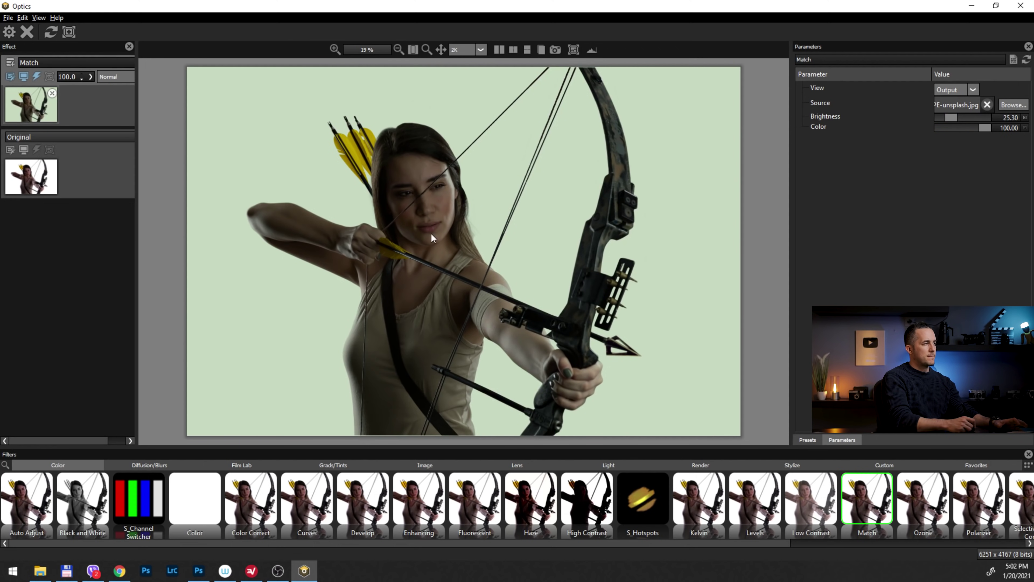
mouse_move(984, 128)
left_mouse_down()
mouse_move(927, 133)
mouse_move(1007, 129)
mouse_move(976, 127)
left_mouse_up()
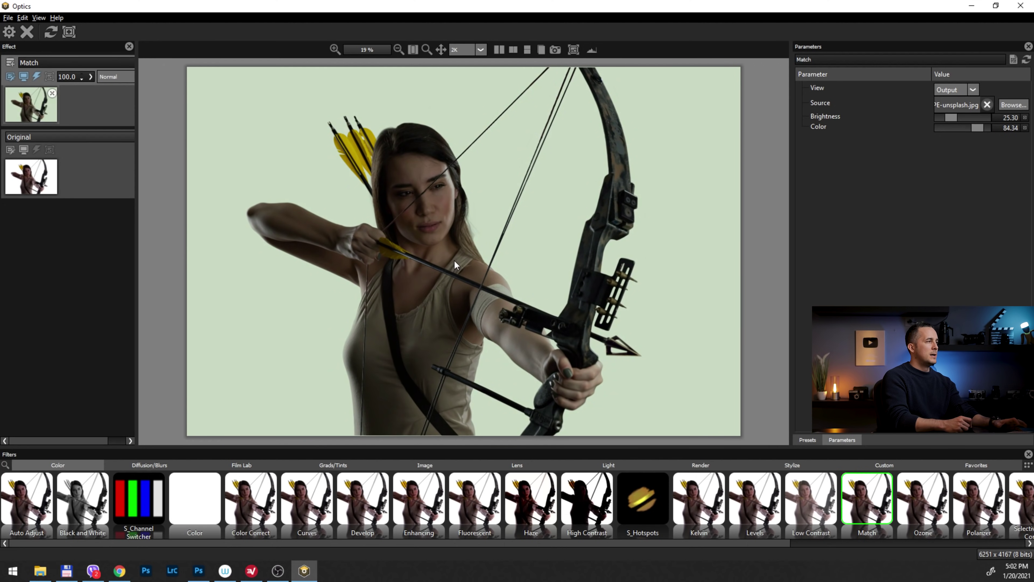
left_click(9, 32)
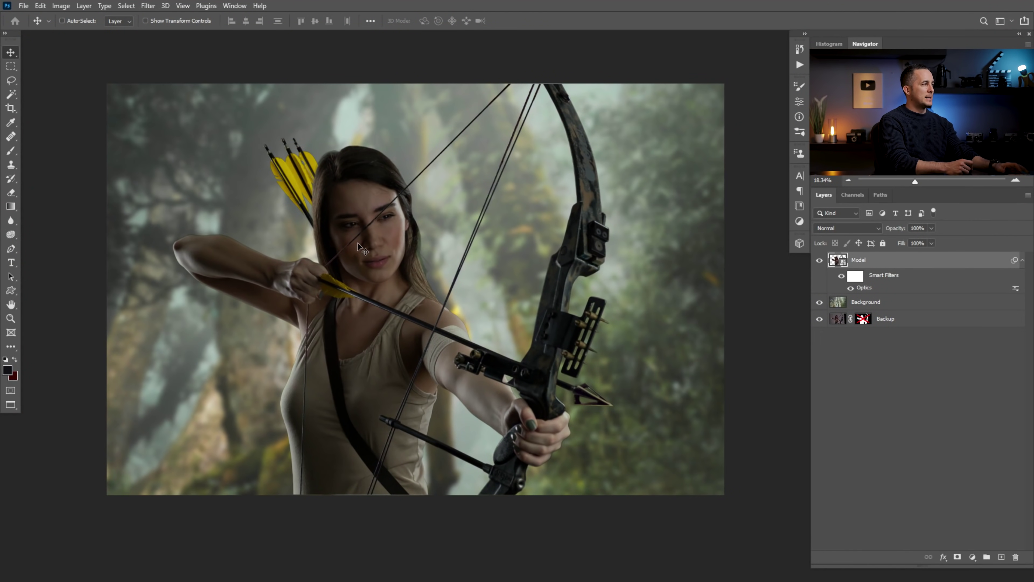
Toggle the Model layer's Smart Filters off and on to compare the color match before and after
left_click(841, 277)
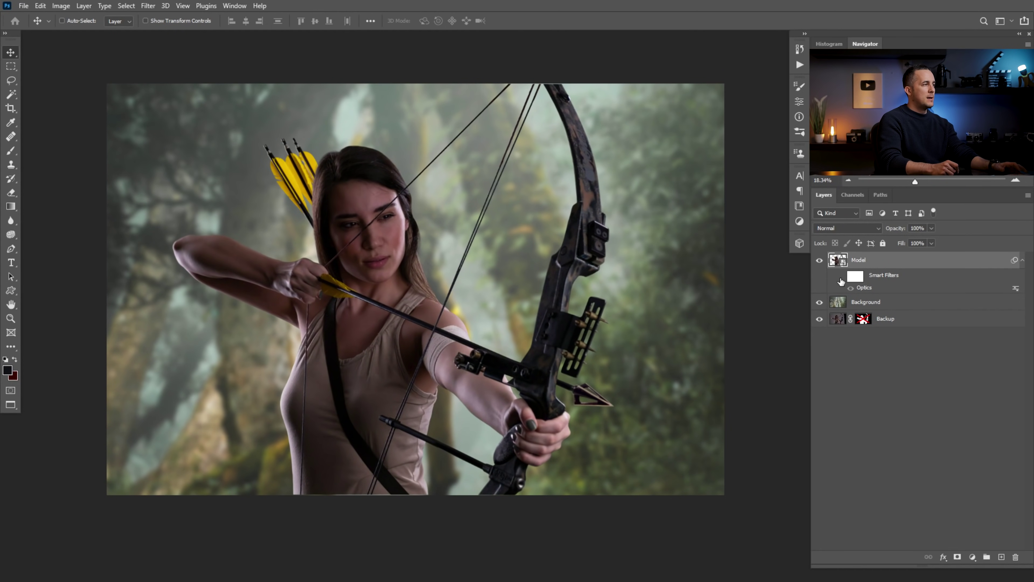
left_click(841, 278)
left_click(841, 277)
left_click(841, 278)
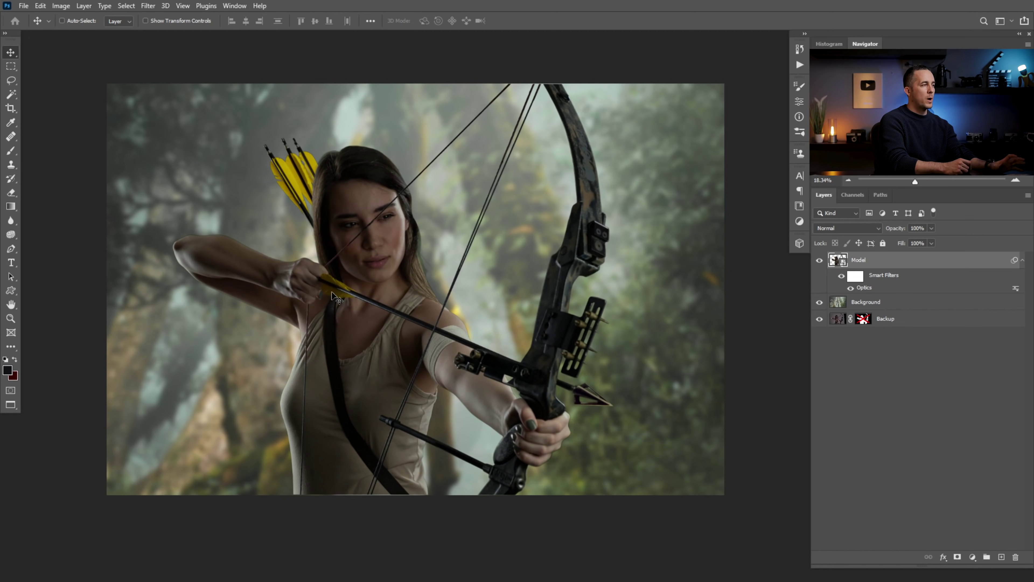
Add a Black & White adjustment layer with the Default preset above the Model layer
left_click(972, 556)
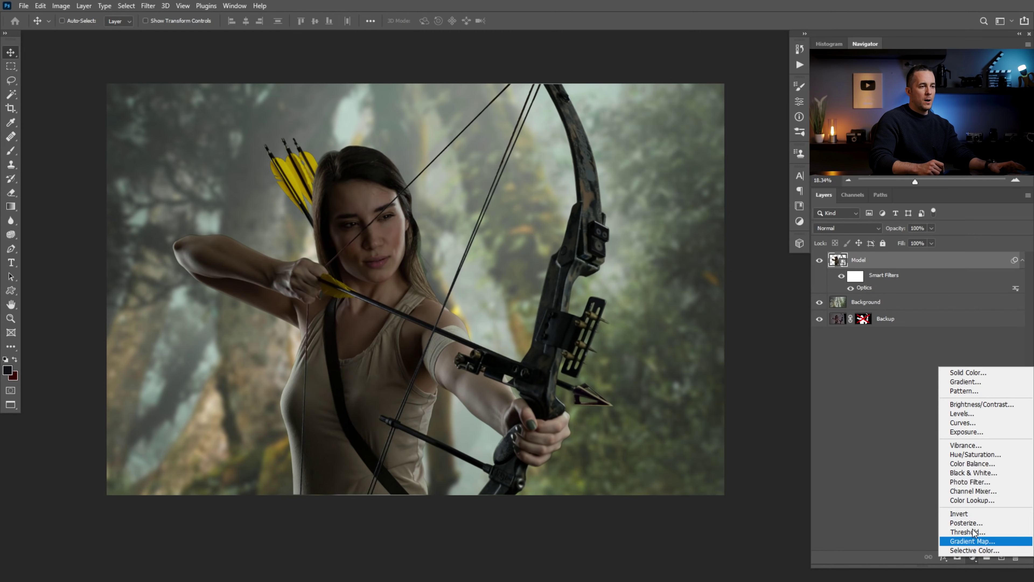
left_click(973, 472)
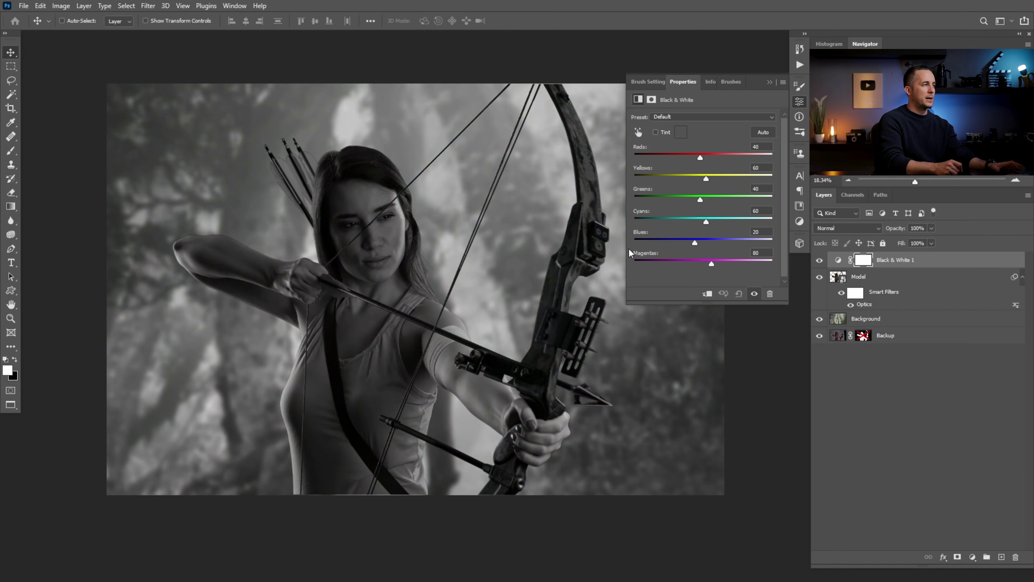
left_click(768, 83)
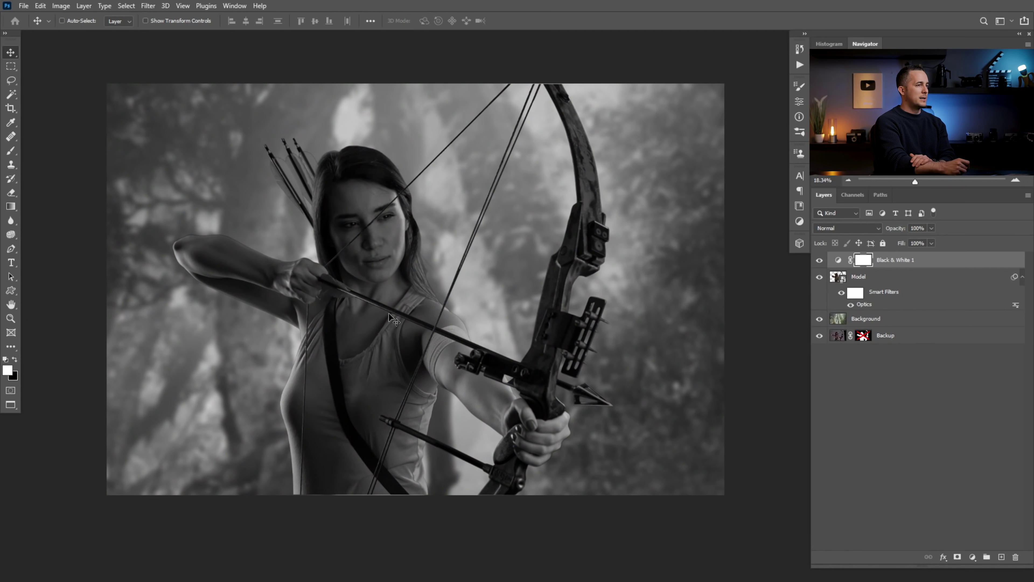
Add an Exposure adjustment clipped to the Model layer with exposure +1.32, and hide the Black & White 1 layer
left_click(838, 284)
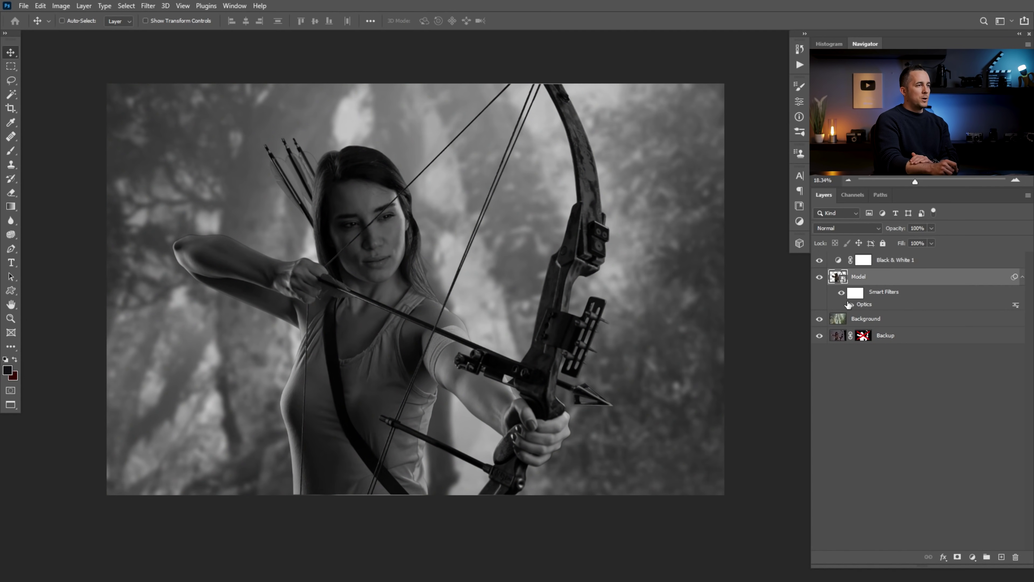
left_click(972, 557)
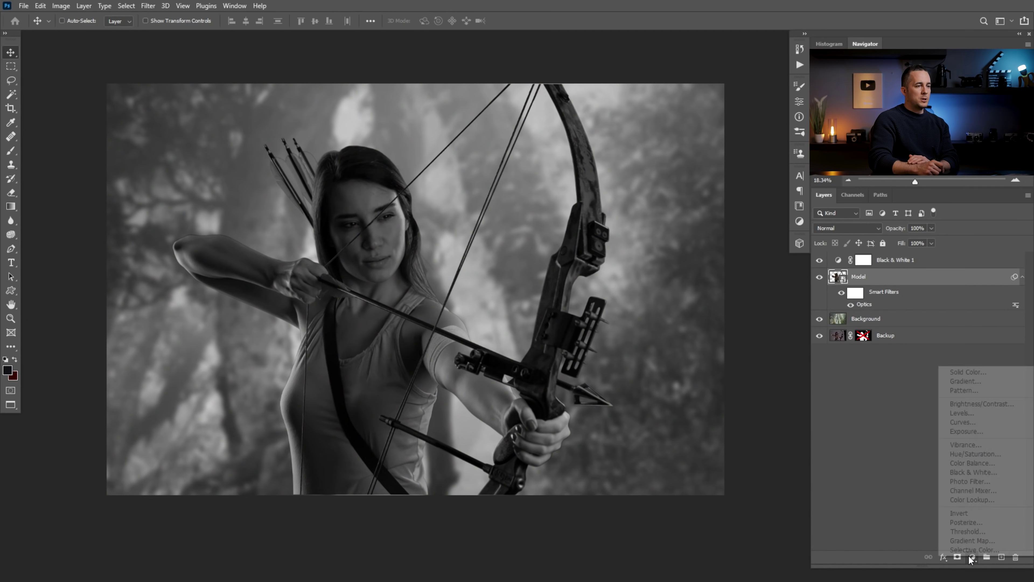
left_click(966, 431)
left_click(708, 294)
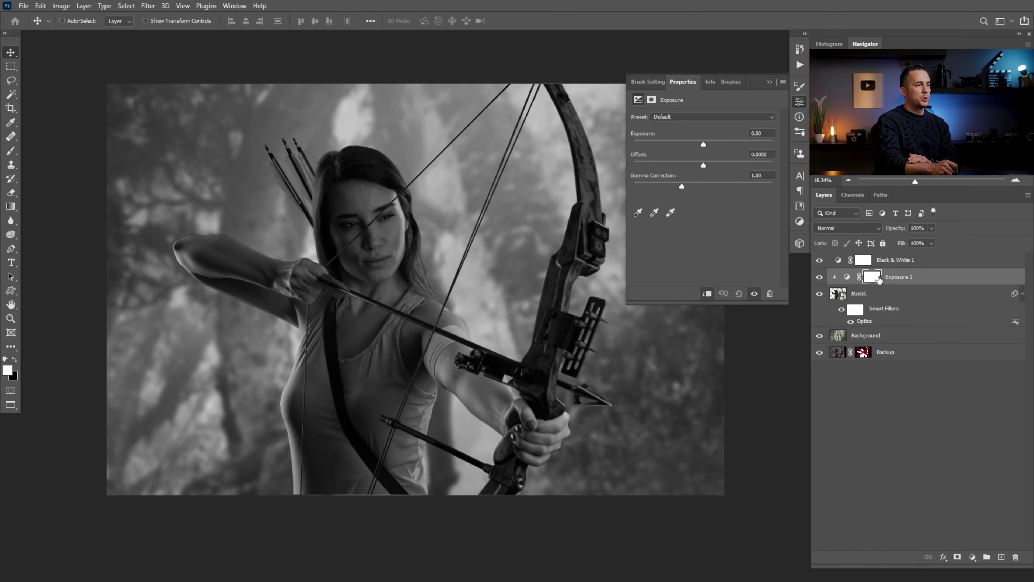
left_click_drag(703, 143, 716, 144)
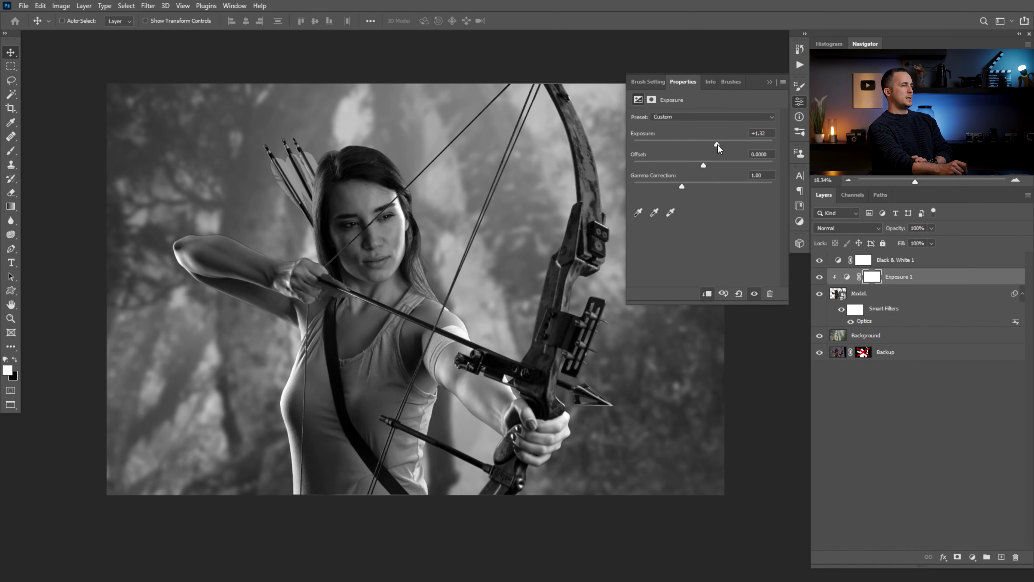
left_click(820, 260)
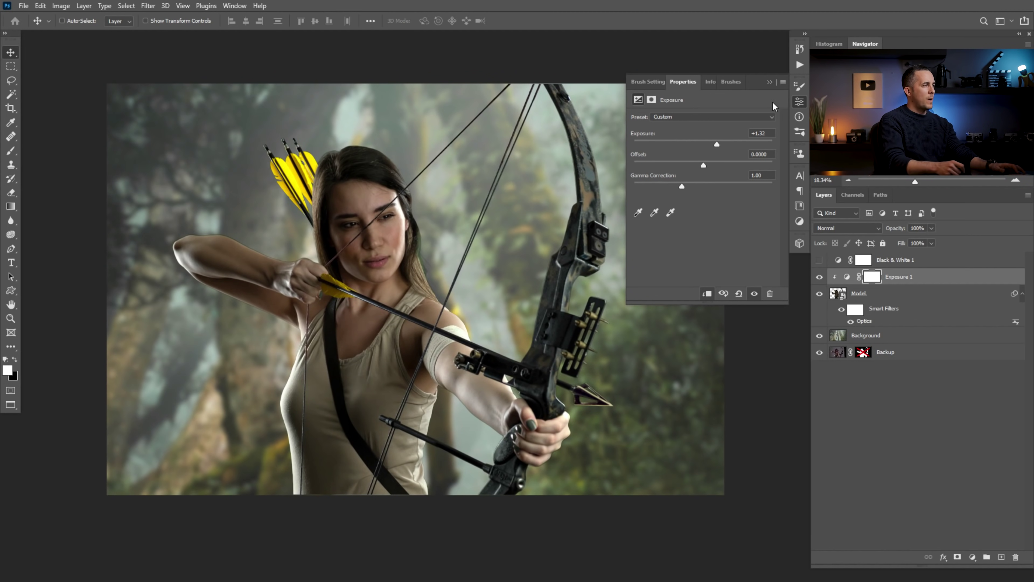
left_click(770, 82)
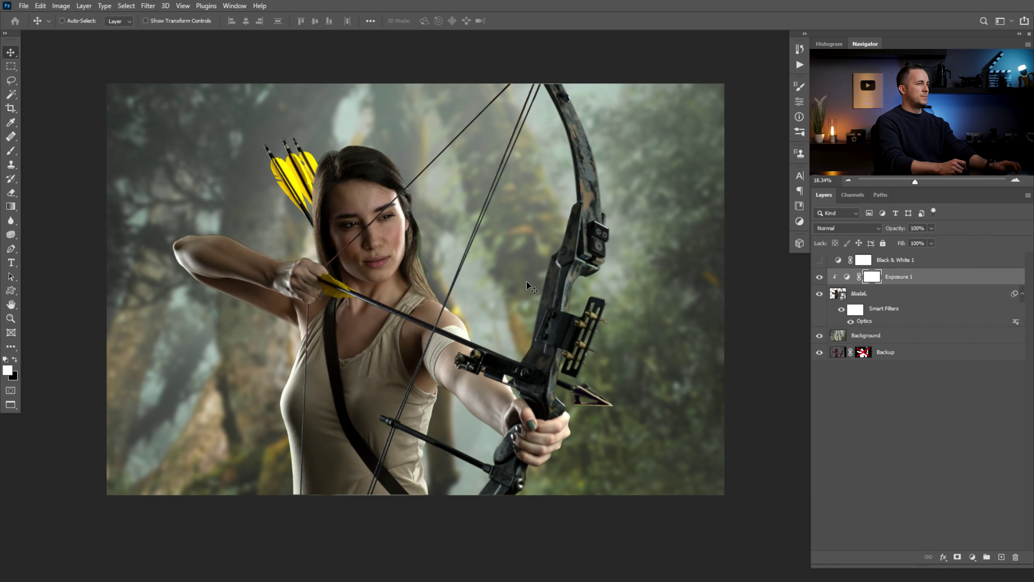
Hide the Model layer's Smart Filters and the Exposure 1 layer to view the unadjusted composite
left_click(840, 311)
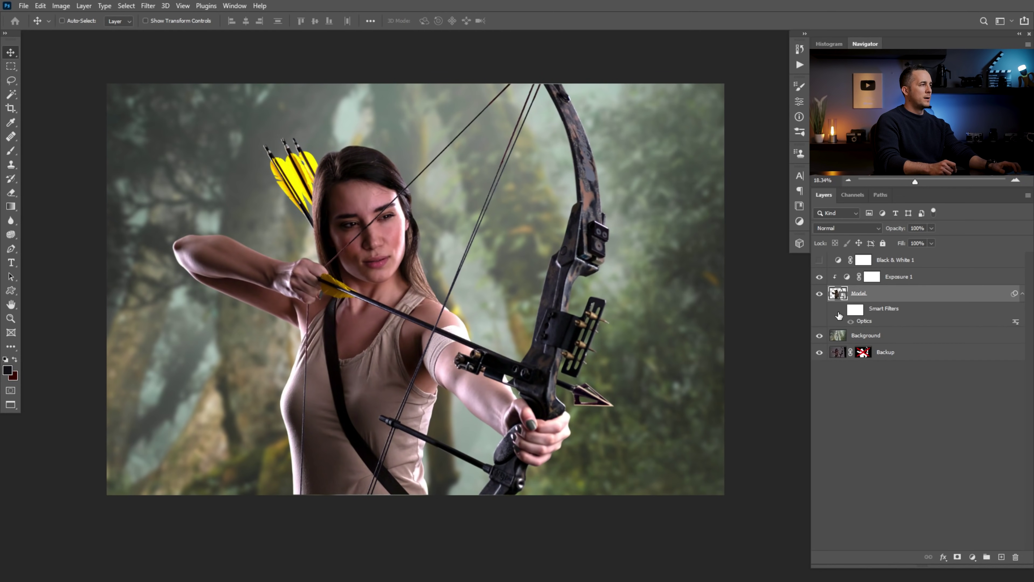
left_click(819, 277)
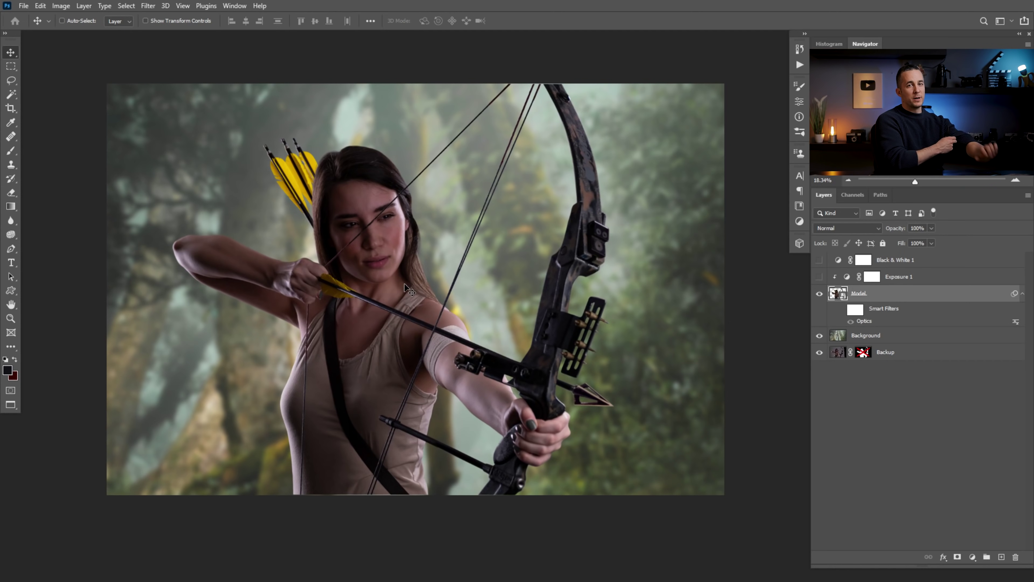
Show the Exposure 1 layer and the Model layer's Smart Filters again, and inspect the model's edges up close
left_click(819, 277)
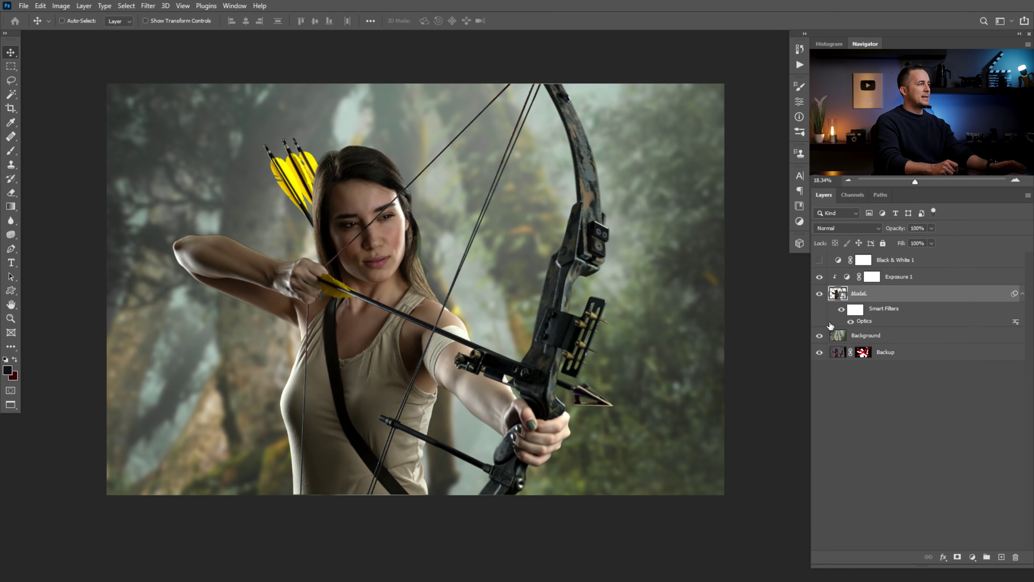
left_click_drag(239, 242, 326, 258)
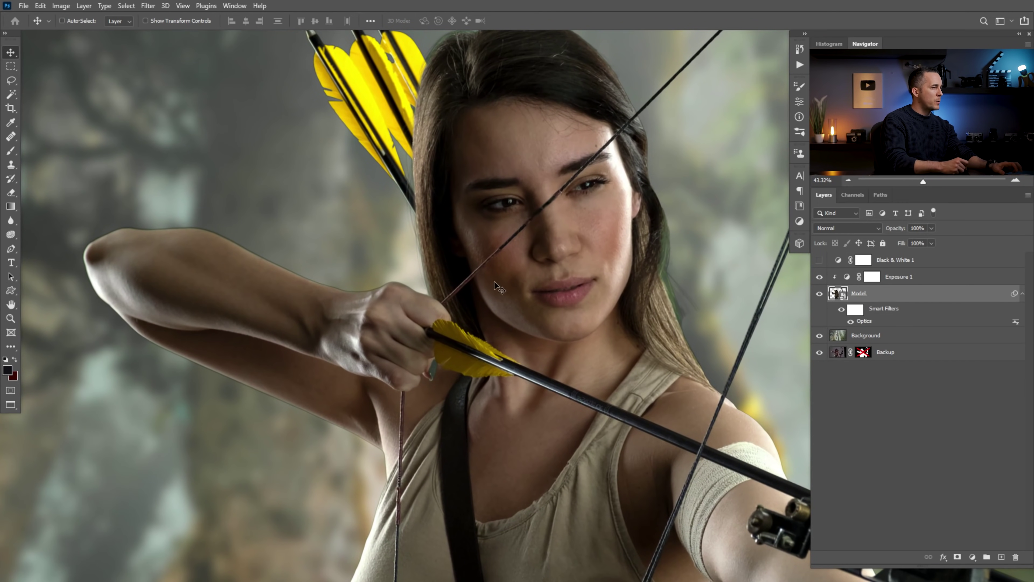
left_click_drag(628, 346, 397, 102)
left_click_drag(527, 374, 496, 419)
left_click_drag(552, 234, 516, 350)
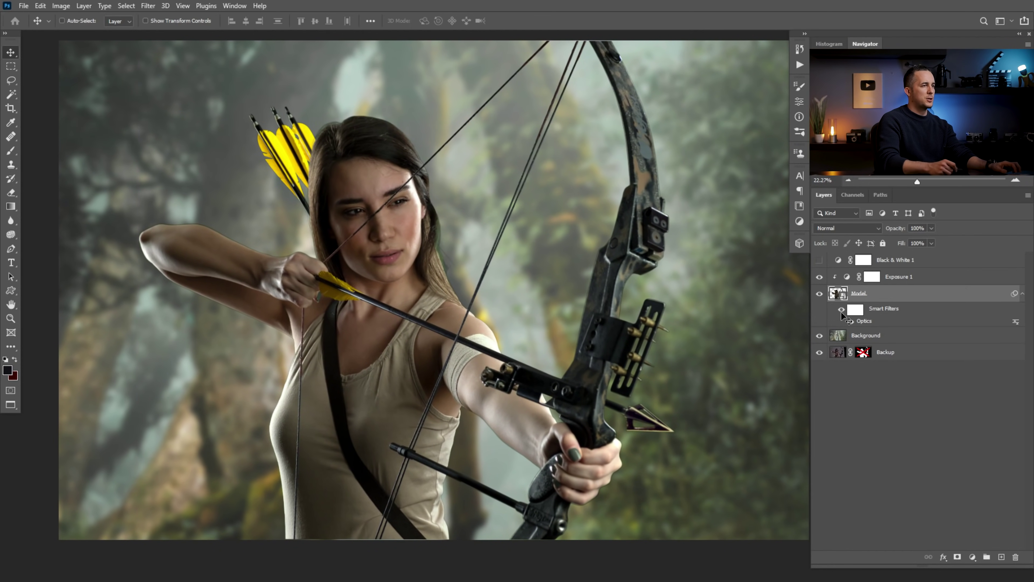
Load the Model layer's outline as a selection and add it as a layer mask on that layer
left_click(836, 294, "ctrl")
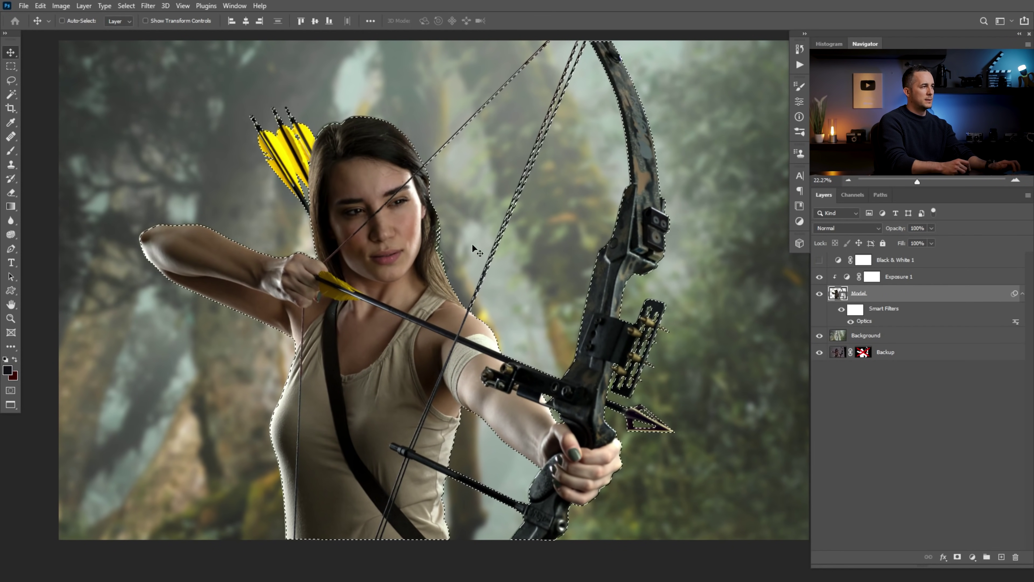
left_click(957, 556)
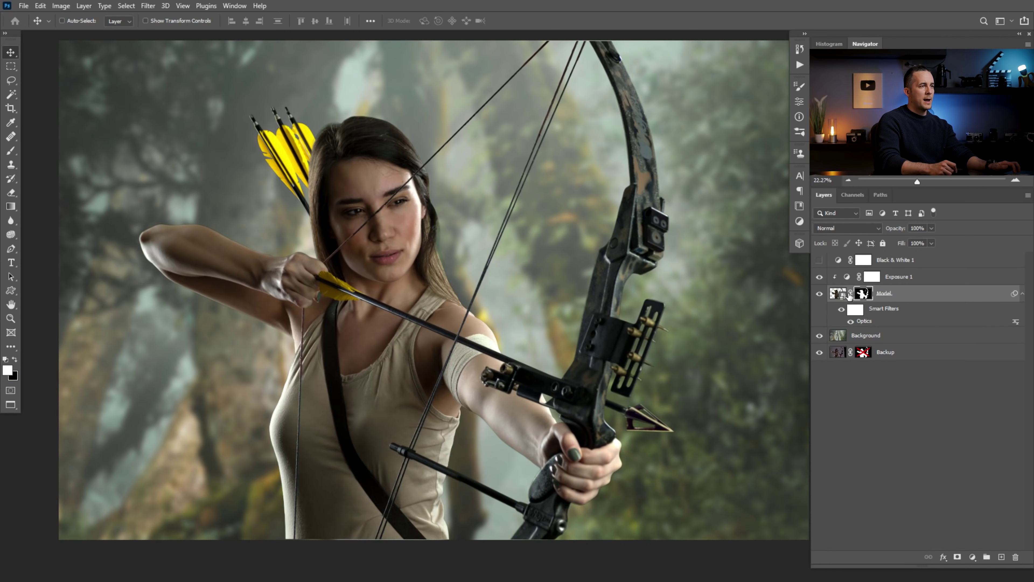
Fill the model's outline with black on the Smart Filters mask, deselect, and invert the mask so the filter covers only the model
left_click(838, 295, "ctrl")
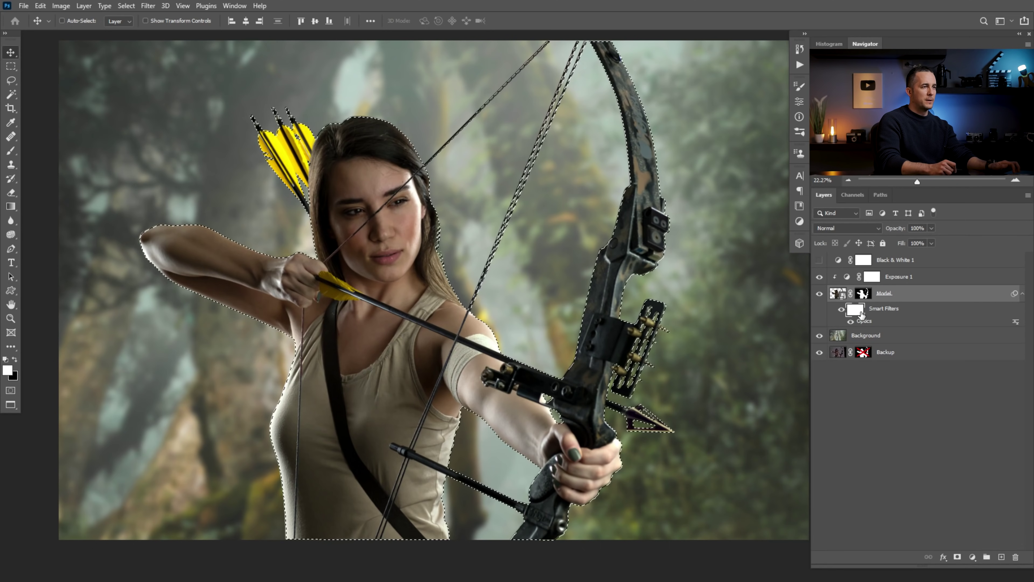
key("ctrl+BackSpace")
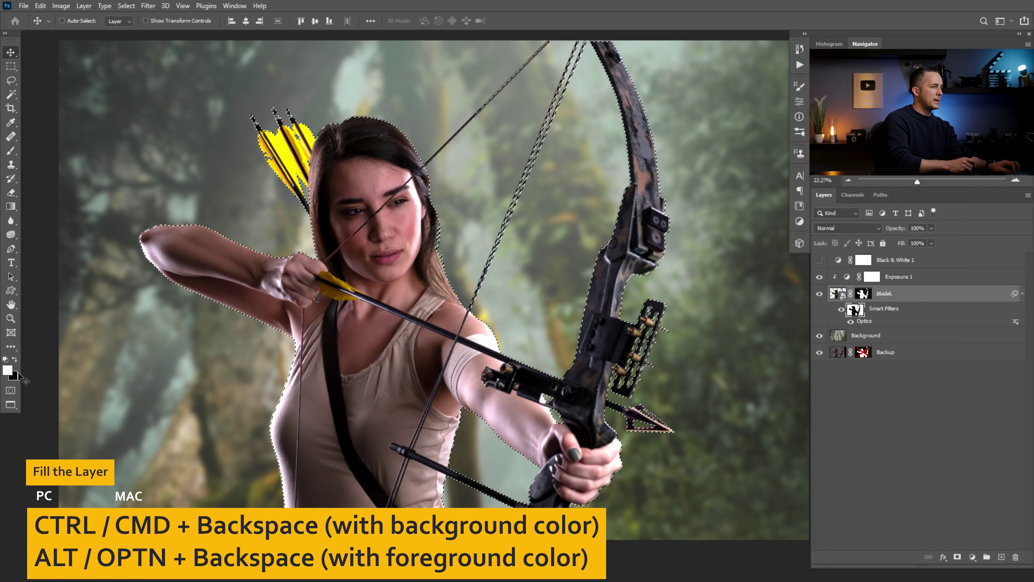
key("ctrl+d")
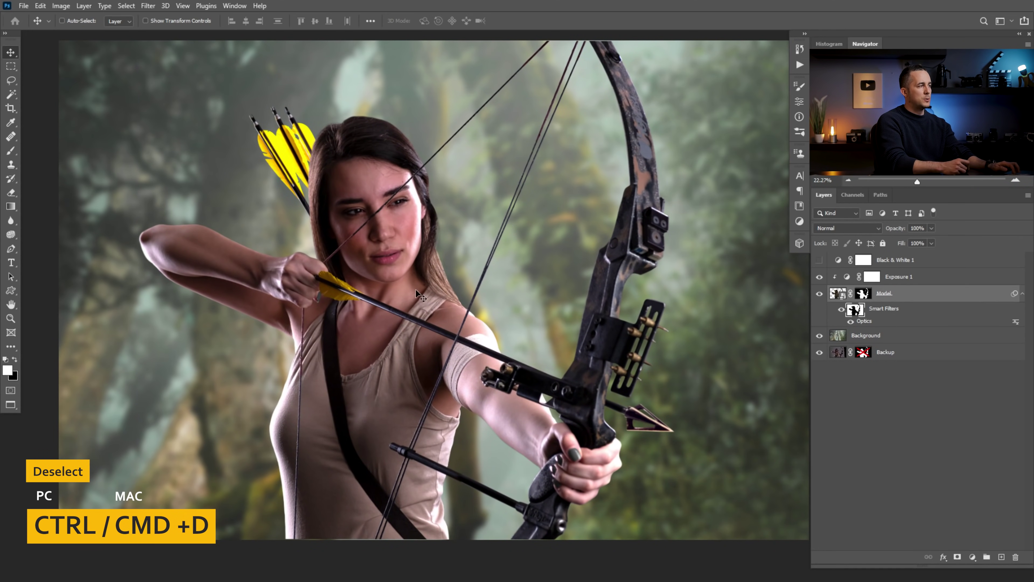
key("ctrl")
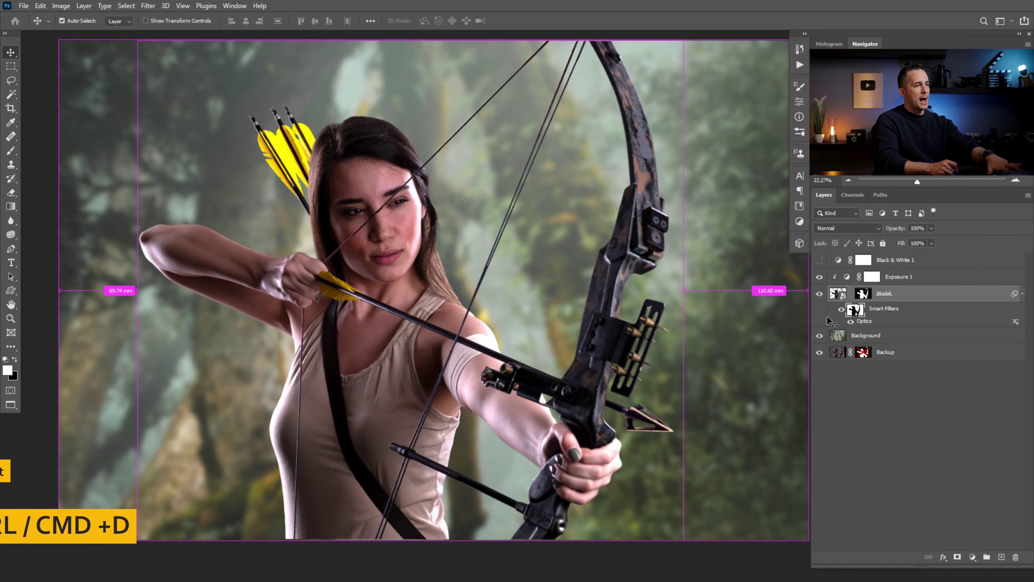
key("ctrl+i")
Examine the masked model's edges, arms and bow against the forest background
left_click_drag(164, 233, 285, 224)
left_click_drag(543, 234, 171, 153)
left_click_drag(537, 469, 459, 273)
left_click_drag(610, 326, 437, 253)
left_click_drag(503, 248, 529, 407)
left_click_drag(509, 280, 462, 294)
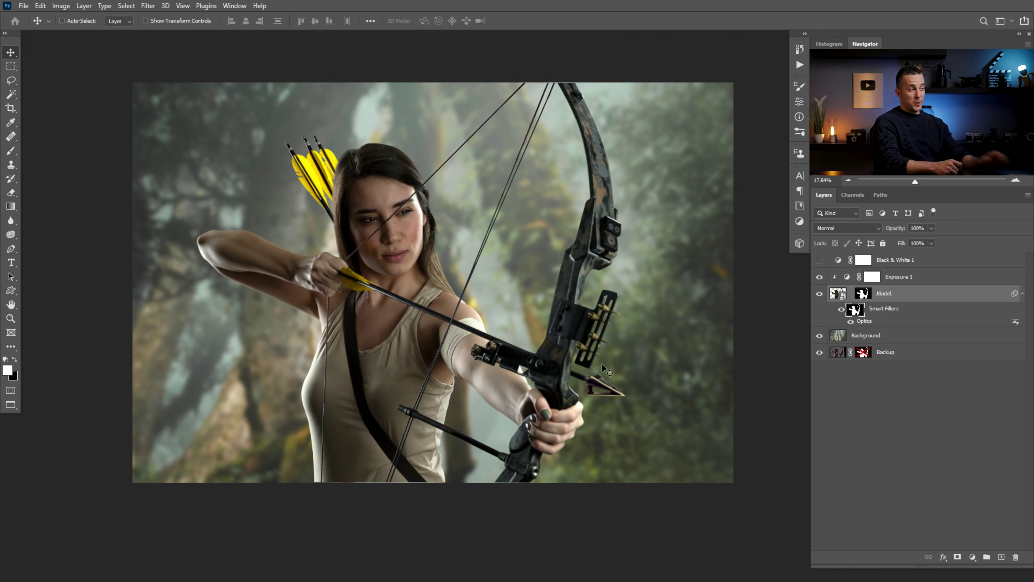
mouse_move(601, 387)
left_mouse_down()
mouse_move(635, 396)
mouse_move(638, 385)
mouse_move(584, 388)
left_mouse_up()
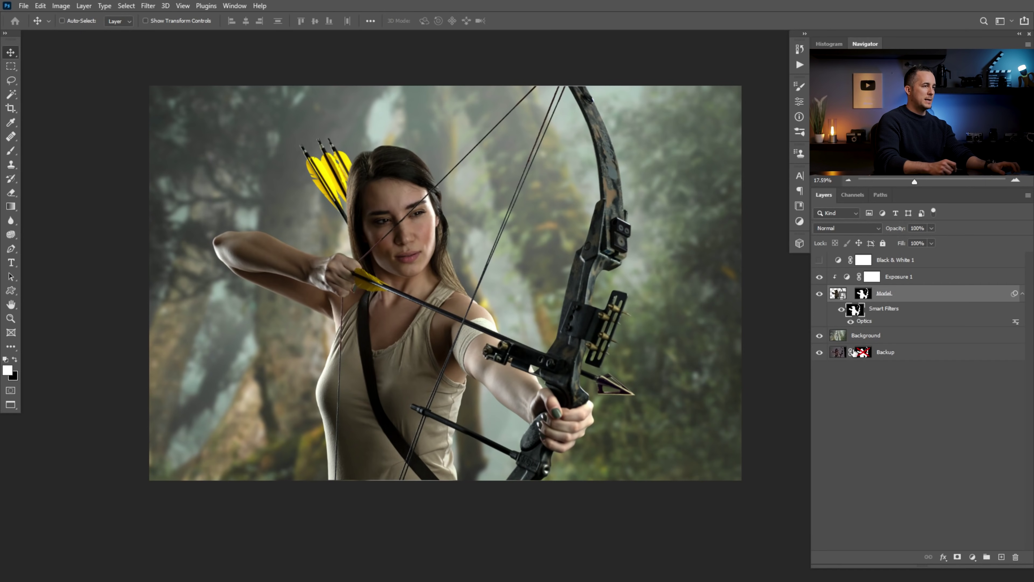
View the Backup layer on its own and restore the other layers to compare the original photo with the composite
left_click(819, 352, "alt")
mouse_move(593, 375)
left_mouse_down()
mouse_move(623, 386)
mouse_move(602, 384)
left_mouse_up()
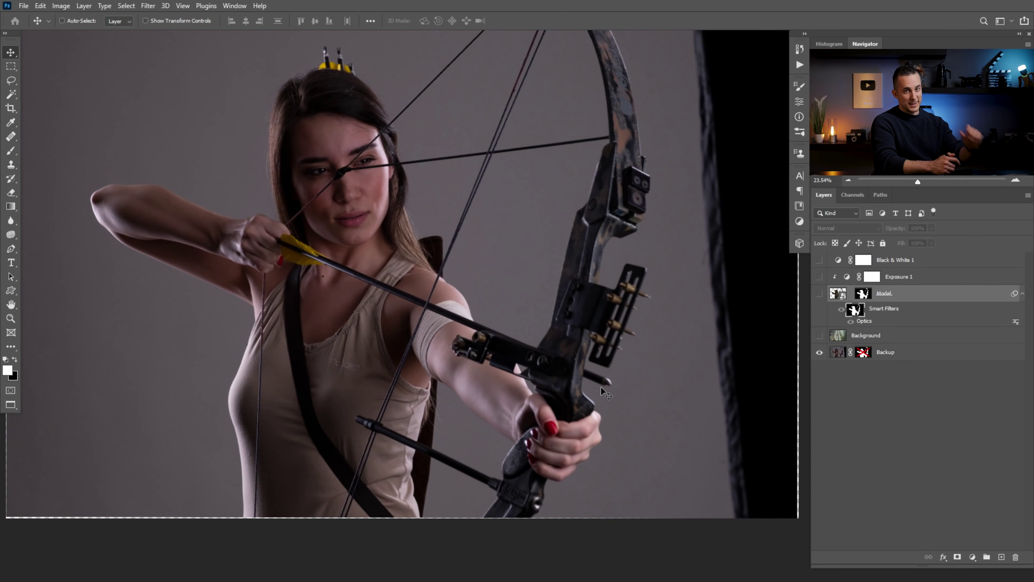
left_click(820, 353, "alt")
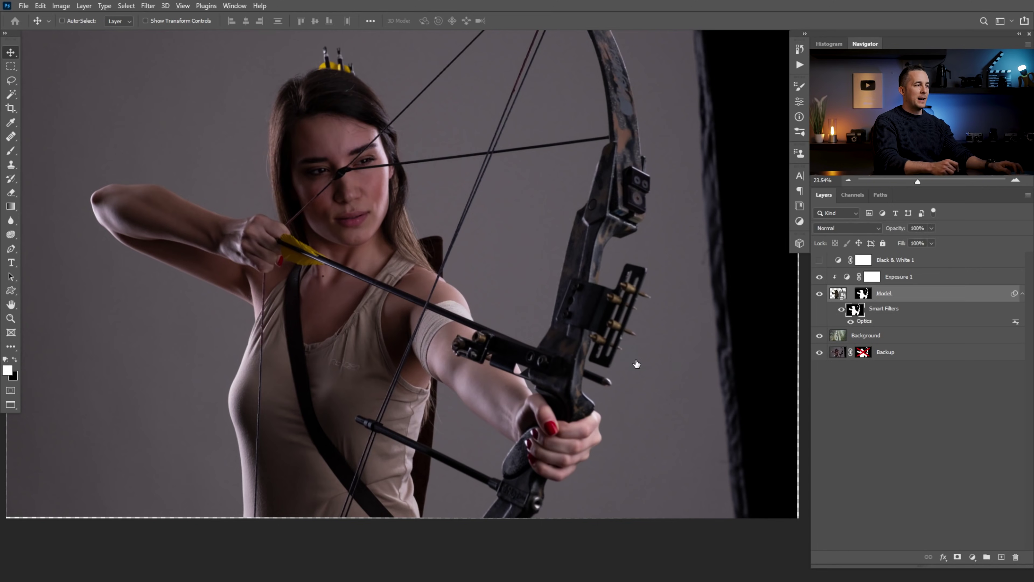
left_click_drag(634, 380, 611, 383)
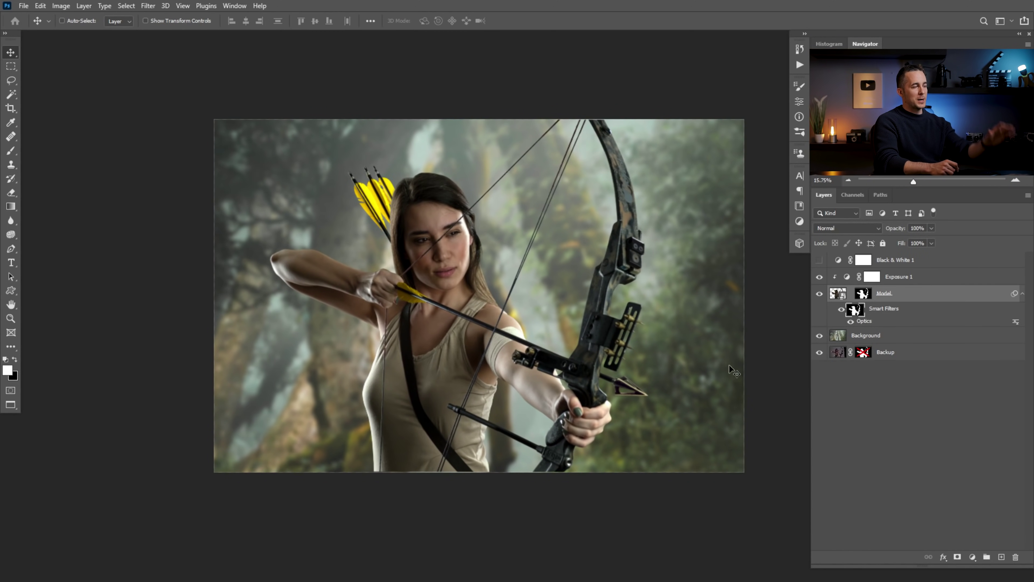
left_click_drag(574, 359, 551, 370)
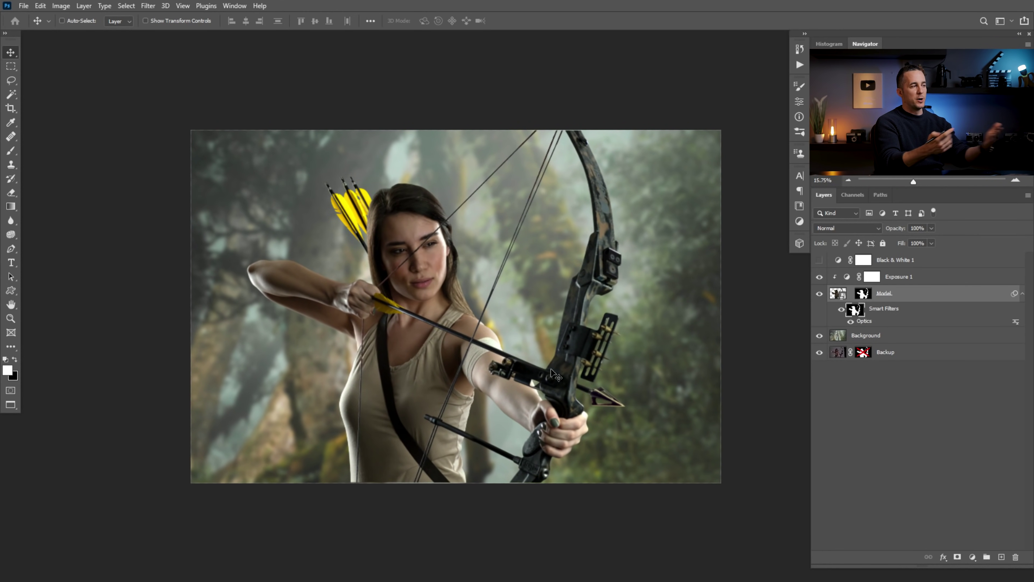
mouse_move(427, 315)
left_mouse_down()
mouse_move(412, 314)
mouse_move(435, 324)
left_mouse_up()
scroll(422, 319, "up", 2)
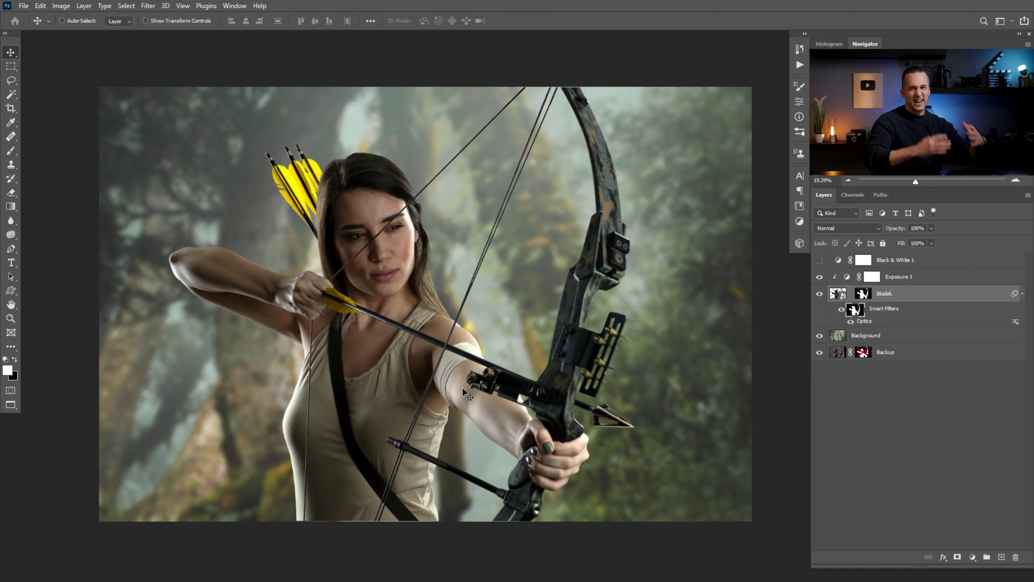
Group the Exposure 1 and Model layers and name the group Model
left_click(846, 280)
left_click(841, 297, "shift")
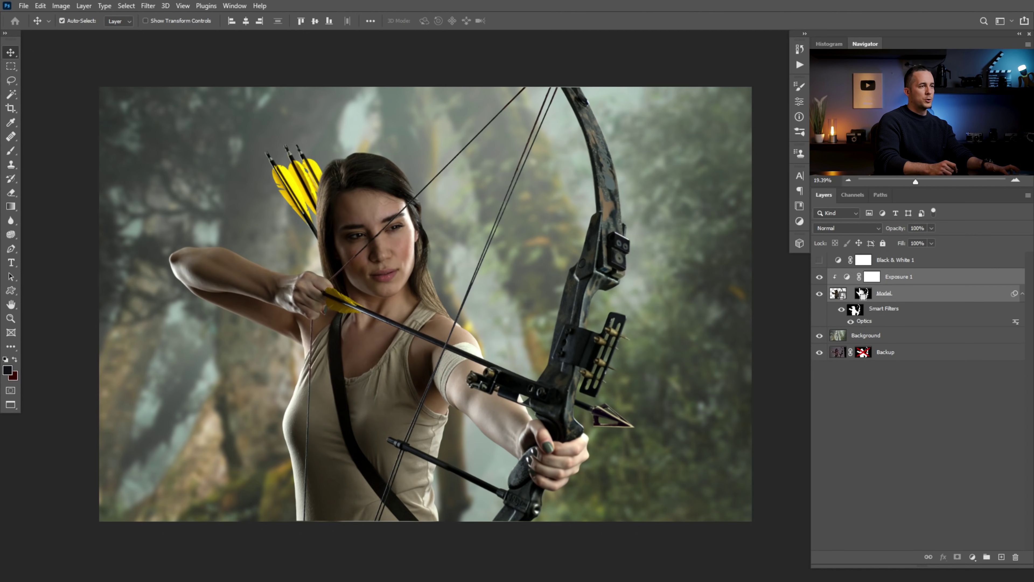
key("ctrl+g")
double_click(863, 275)
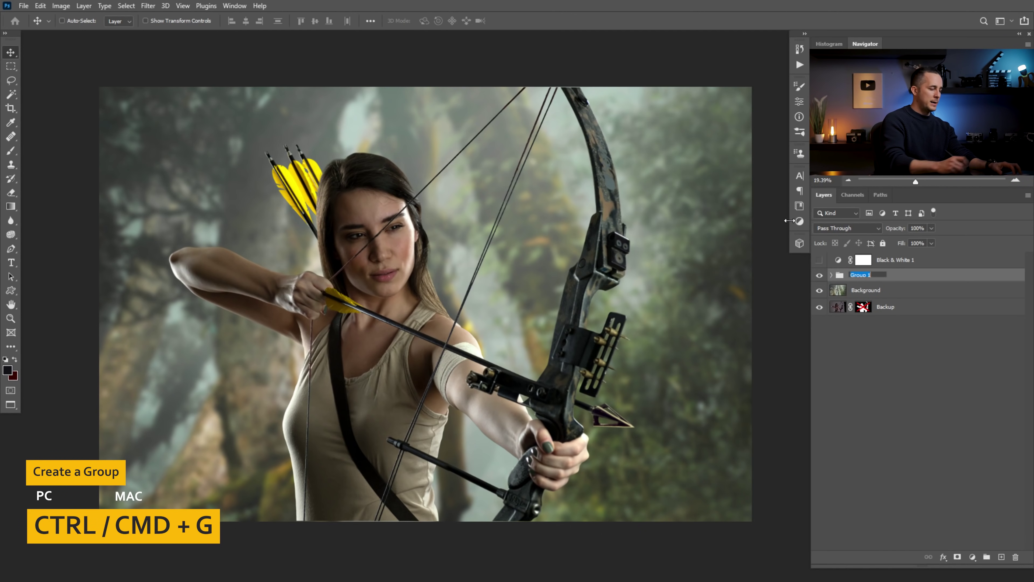
type("Model")
key("Return")
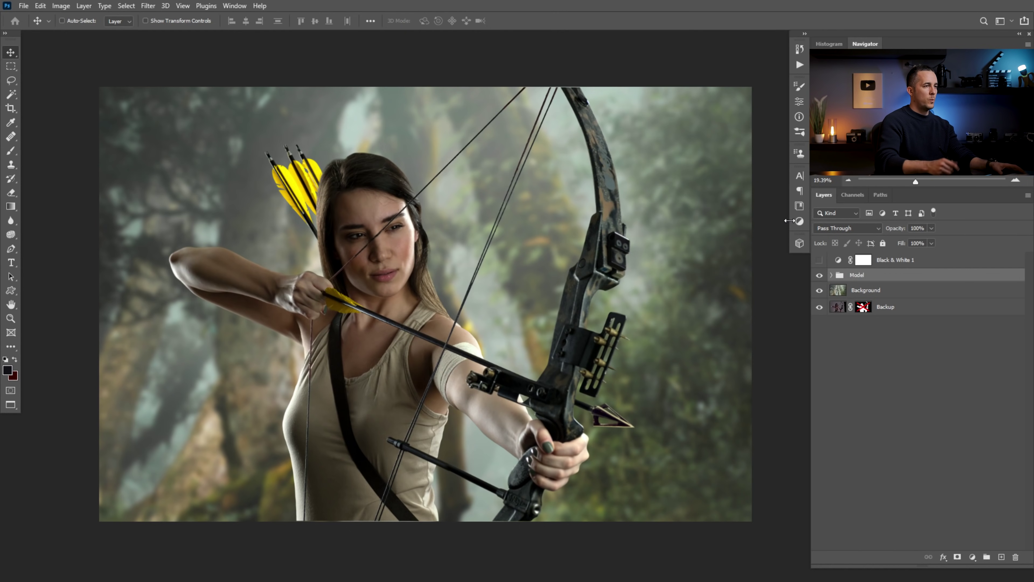
Add a new layer named Blod above Exposure 1 inside the Model group and clip it to the layers below
left_click(832, 276)
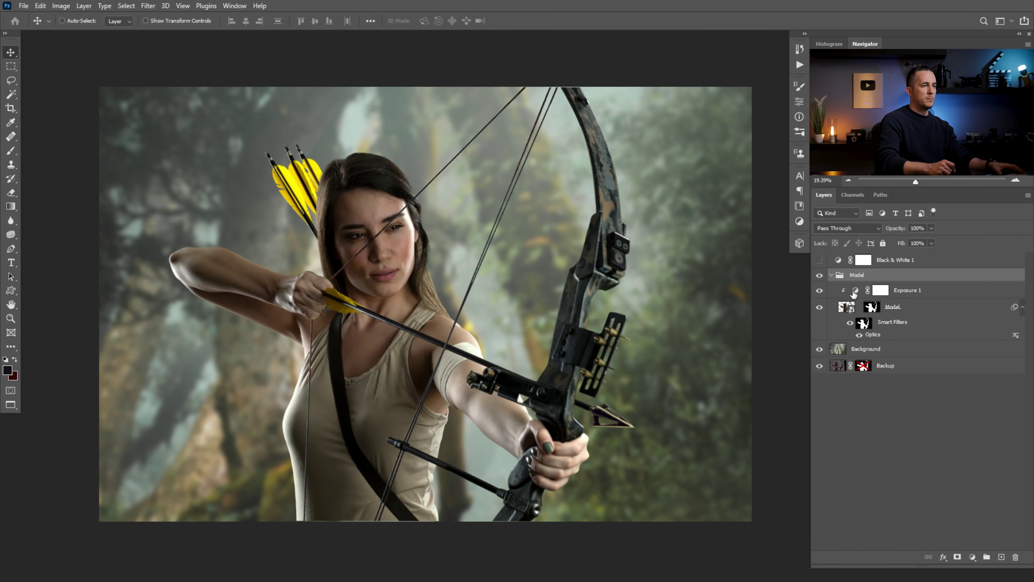
left_click(853, 290)
left_click(1001, 557)
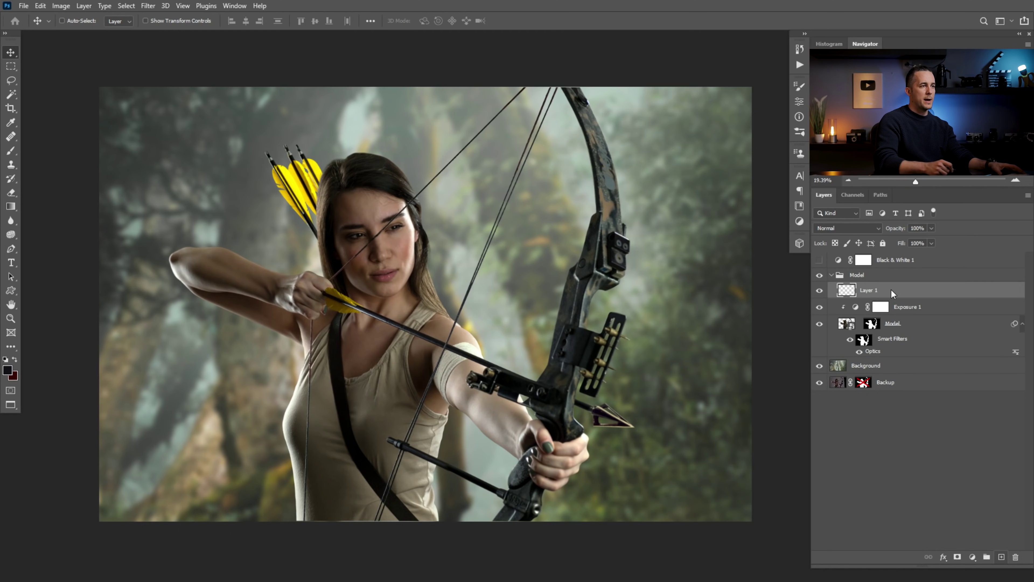
double_click(869, 291)
type("Blod")
key("Return")
left_click(851, 295, "alt")
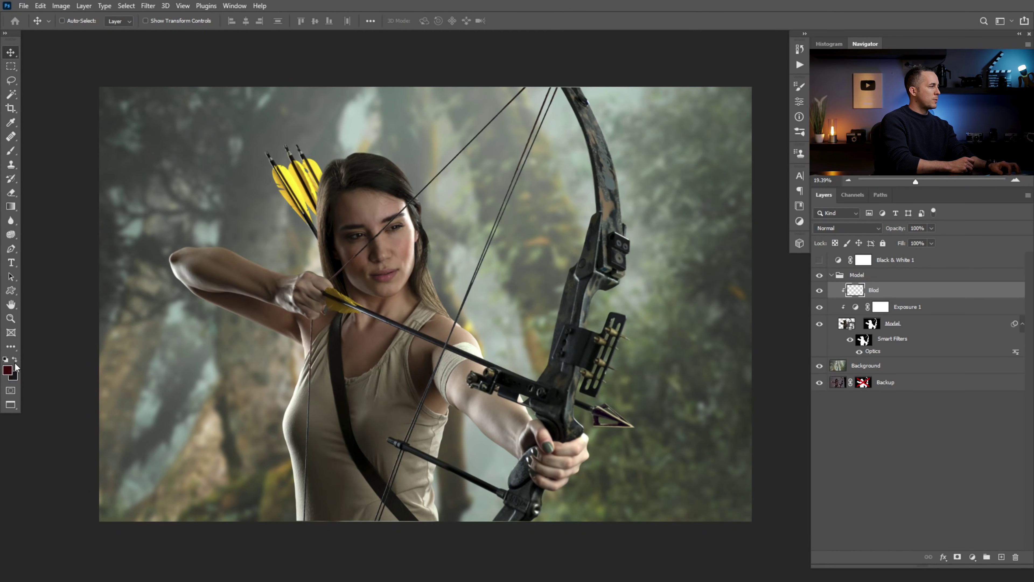
Set the foreground color to dark red 530101 and the Blod layer's blend mode to Multiply
left_click(8, 370)
left_click(250, 267)
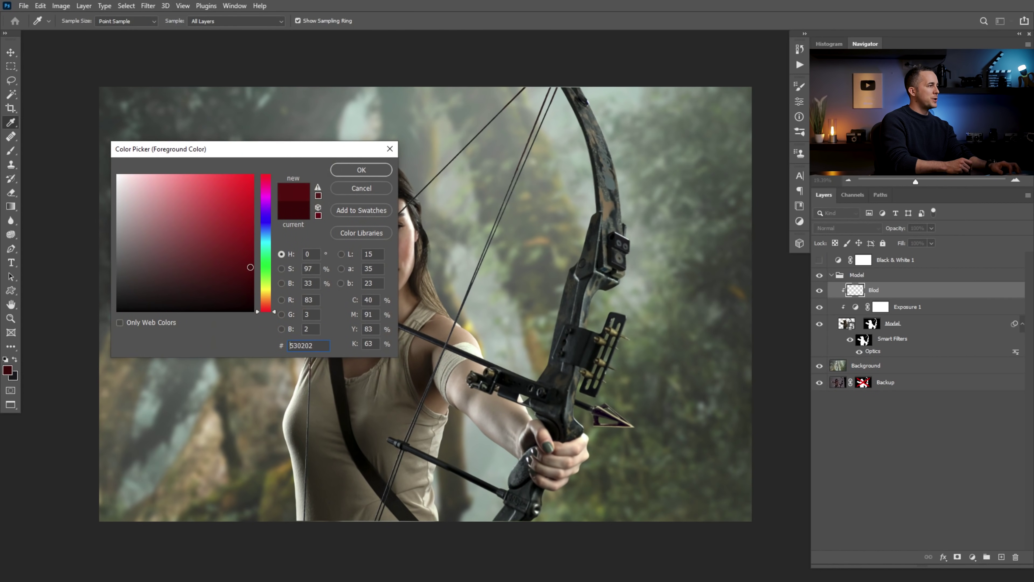
mouse_move(252, 264)
left_mouse_down()
mouse_move(249, 213)
mouse_move(252, 264)
left_mouse_up()
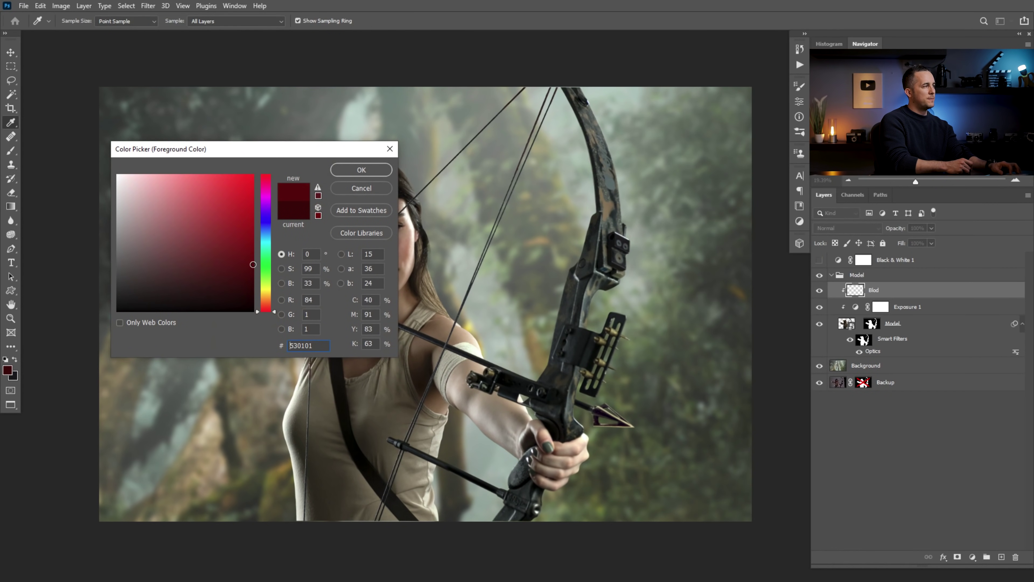
left_click(361, 170)
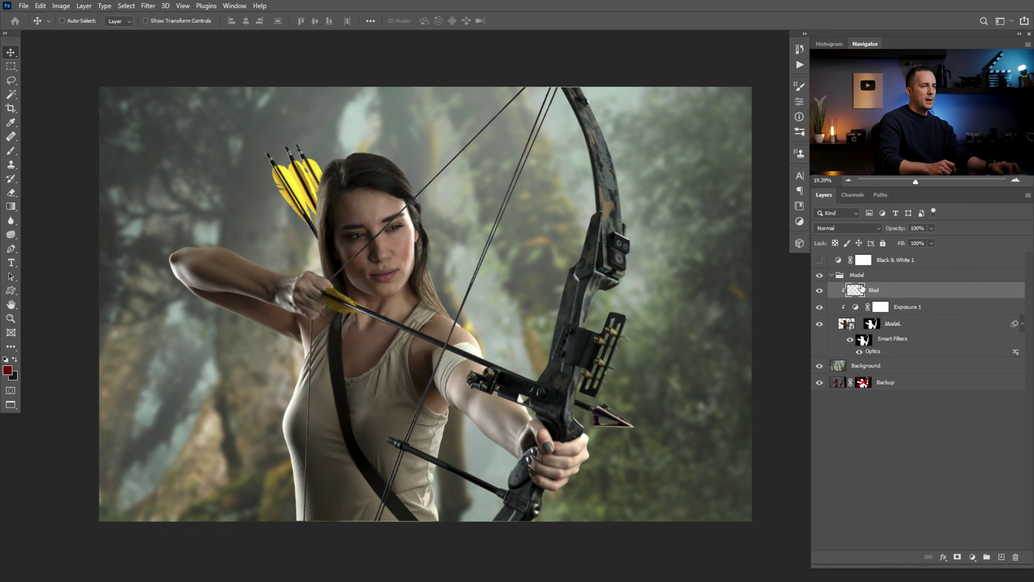
left_click(863, 231)
left_click(836, 275)
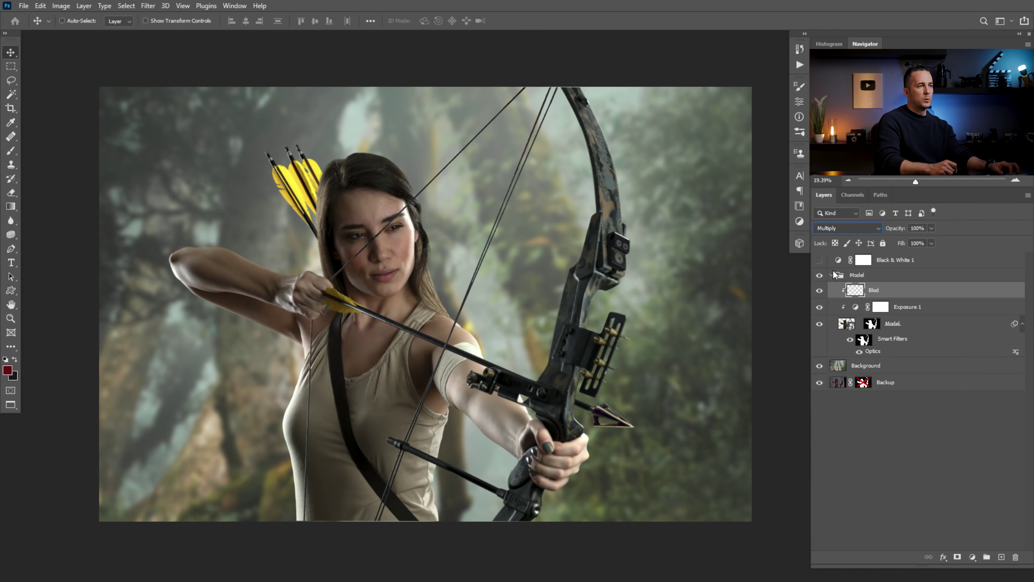
Try painting a dark red blood stain on the upper-arm bandage with a soft brush
left_click_drag(452, 359, 490, 339)
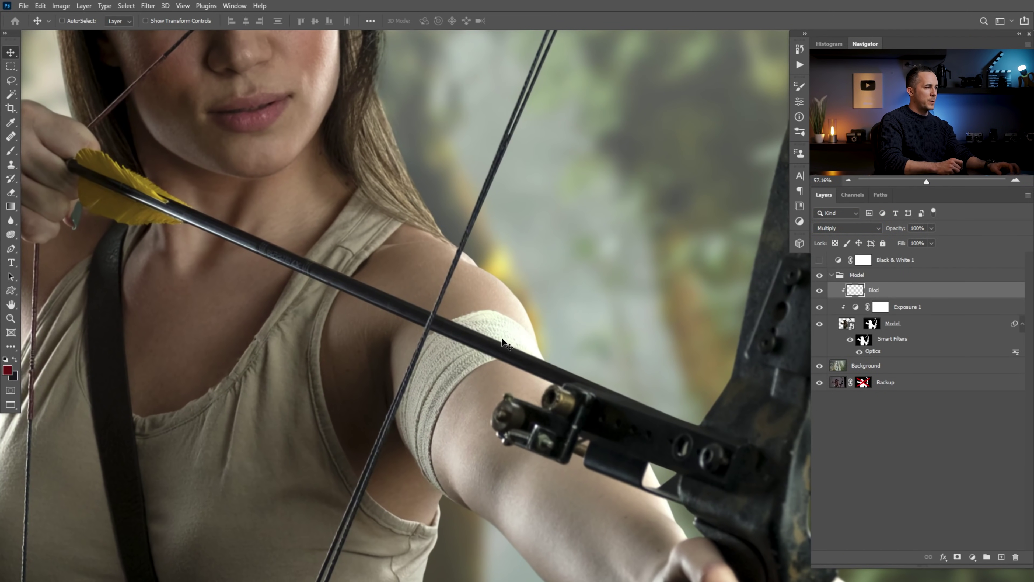
key("b")
right_click(483, 319)
double_click(520, 316)
key("bracketleft")
key("bracketleft")
key("bracketleft")
key("bracketleft")
left_click_drag(497, 336, 462, 356)
key("bracketleft")
key("bracketleft")
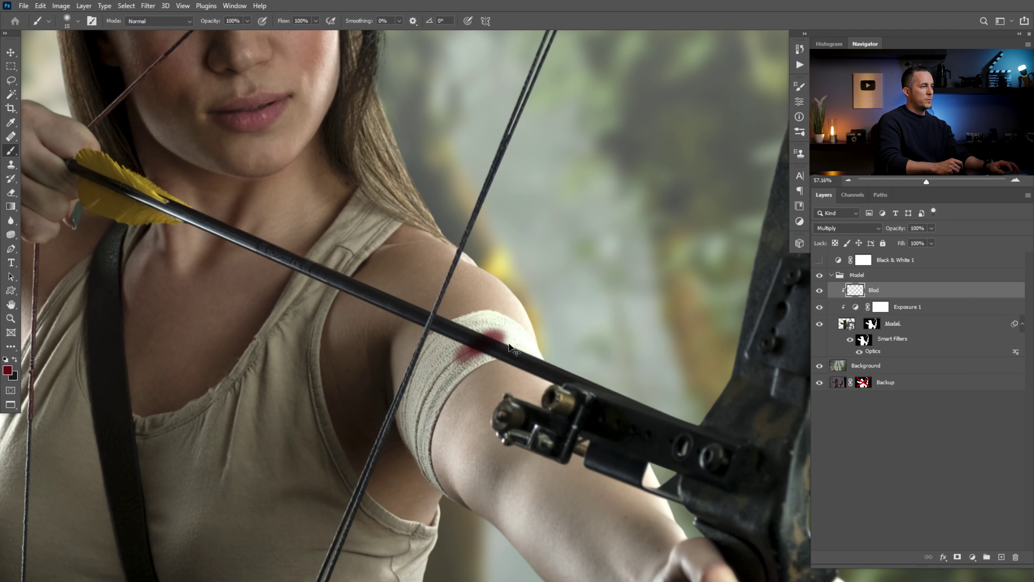
key("ctrl+z")
key("ctrl+z")
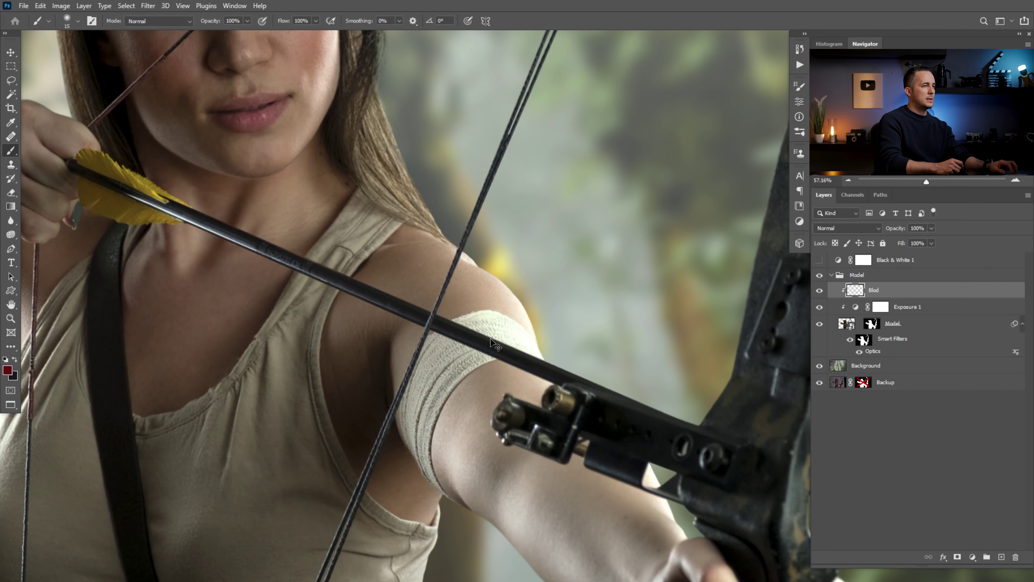
Paint a dark red stain on the upper-arm bandage on both sides of the arrow, using the Cloud/Dust 02 brush at 20% opacity
right_click(489, 342)
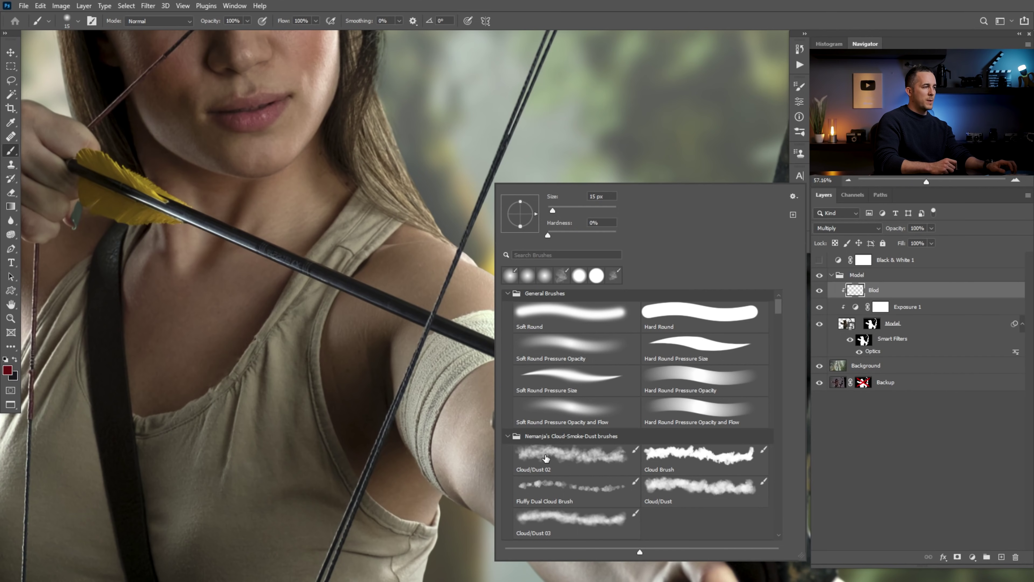
left_click(556, 457)
left_click(489, 336)
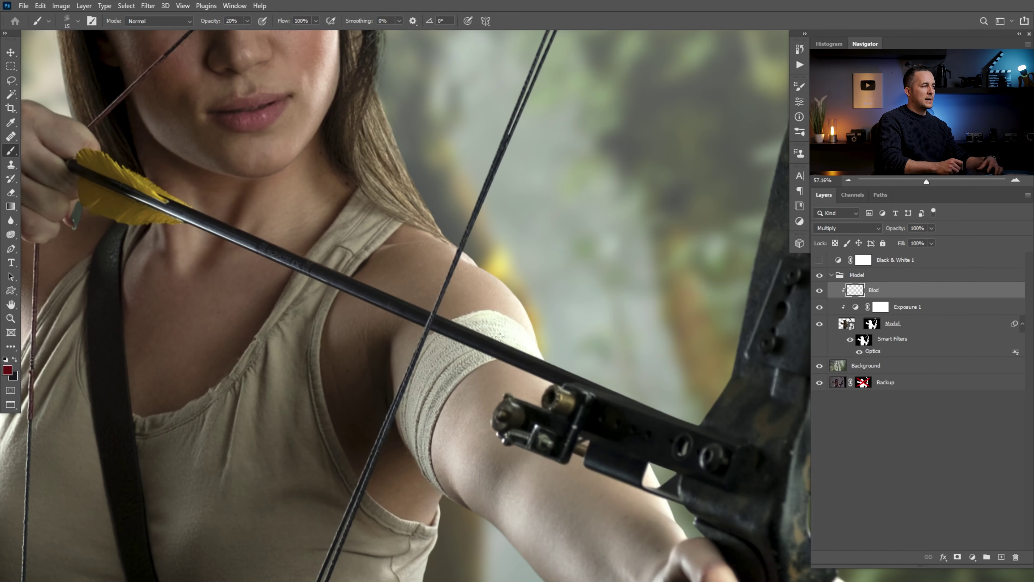
key("bracketright")
key("bracketright")
key("bracketright")
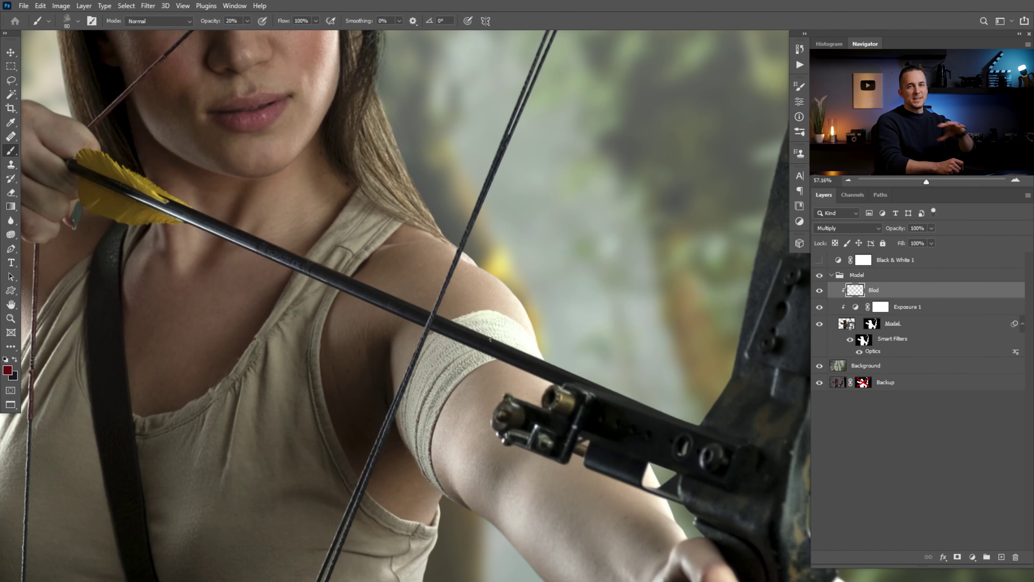
key("bracketleft")
left_click(489, 332)
left_click(487, 332)
mouse_move(474, 353)
left_mouse_down()
mouse_move(438, 366)
mouse_move(478, 348)
left_mouse_up()
left_click(470, 352)
left_click(468, 355)
left_click(468, 354)
Build up and spread the blood stain along the bandage, varying the brush size between dabs
key("bracketleft")
key("bracketleft")
key("bracketleft")
key("bracketleft")
key("bracketleft")
left_click(455, 357)
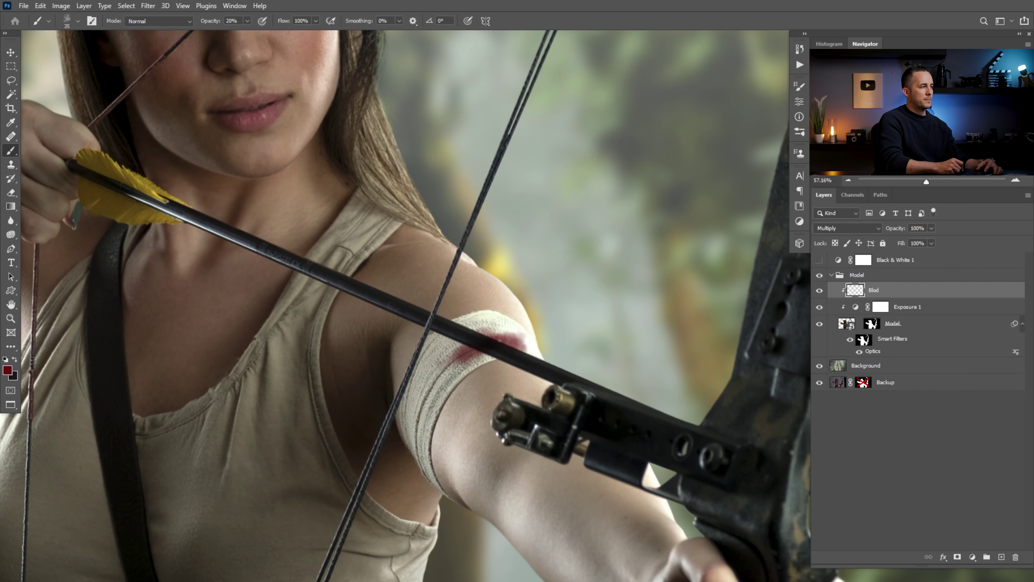
key("bracketright")
key("bracketright")
mouse_move(487, 335)
left_mouse_down()
mouse_move(452, 355)
mouse_move(434, 394)
mouse_move(463, 360)
mouse_move(425, 395)
mouse_move(452, 354)
left_mouse_up()
Paint finer blood streaks down the lower part of the bandage with a small brush of about 15 px
key("bracketleft")
key("bracketleft")
key("bracketleft")
key("bracketleft")
key("bracketleft")
key("bracketleft")
key("bracketleft")
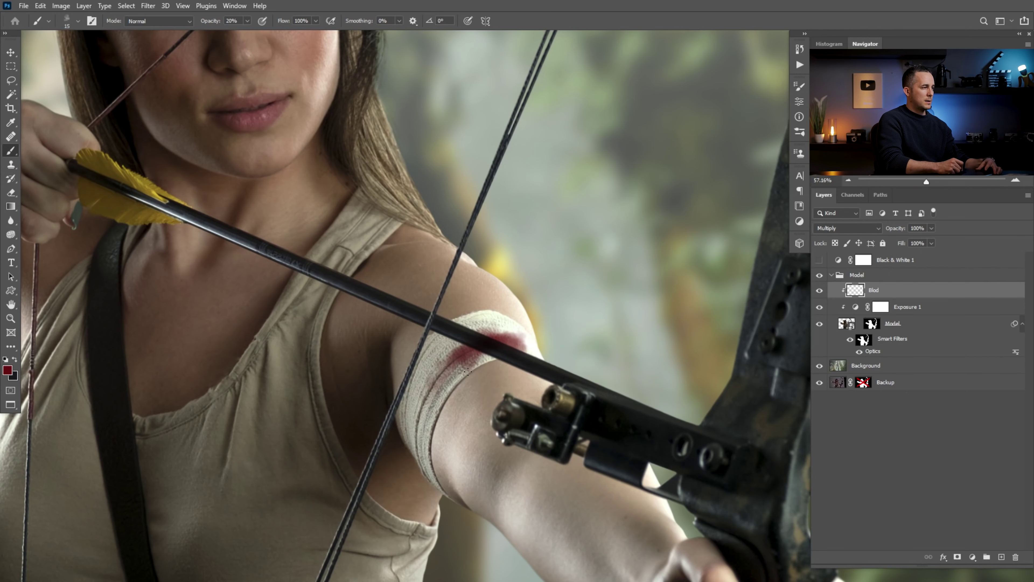
scroll(475, 362, "up", 4)
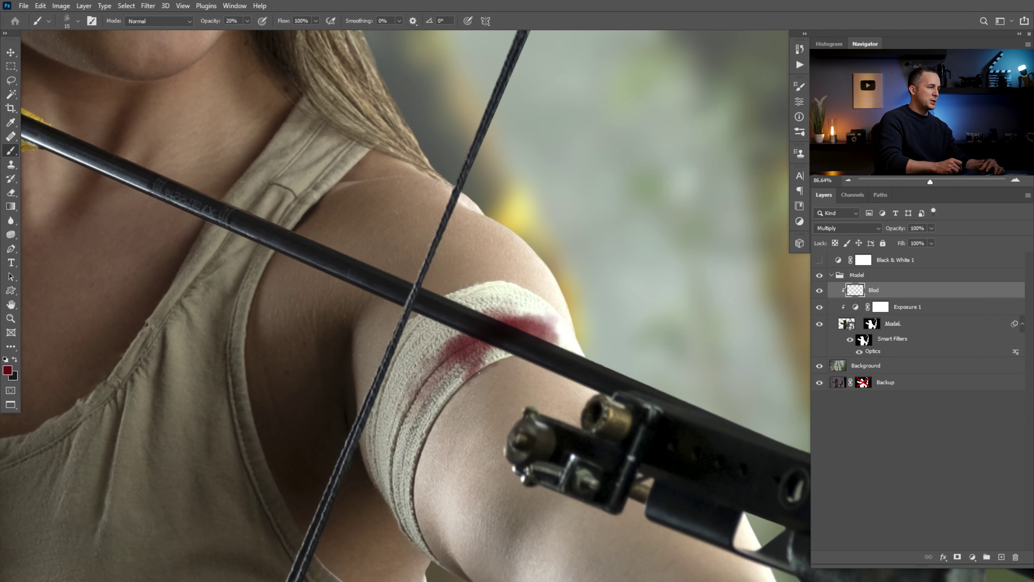
left_click_drag(470, 380, 452, 397)
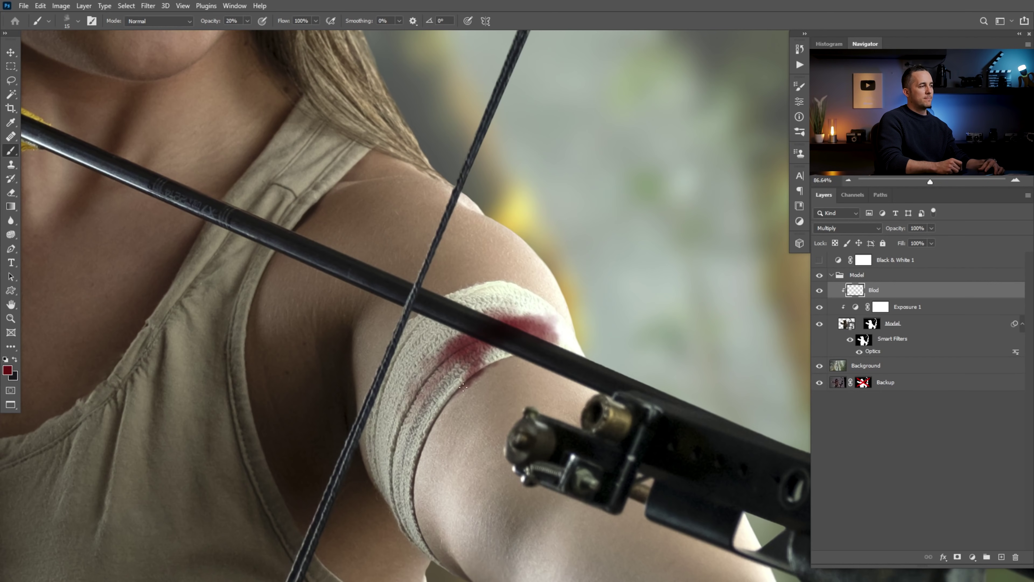
Build up the stain around the arrow with a larger brush, changing the foreground color to a brighter red
key("bracketright")
key("bracketright")
key("bracketright")
key("bracketright")
key("bracketright")
mouse_move(491, 310)
left_mouse_down()
mouse_move(532, 314)
mouse_move(516, 316)
left_mouse_up()
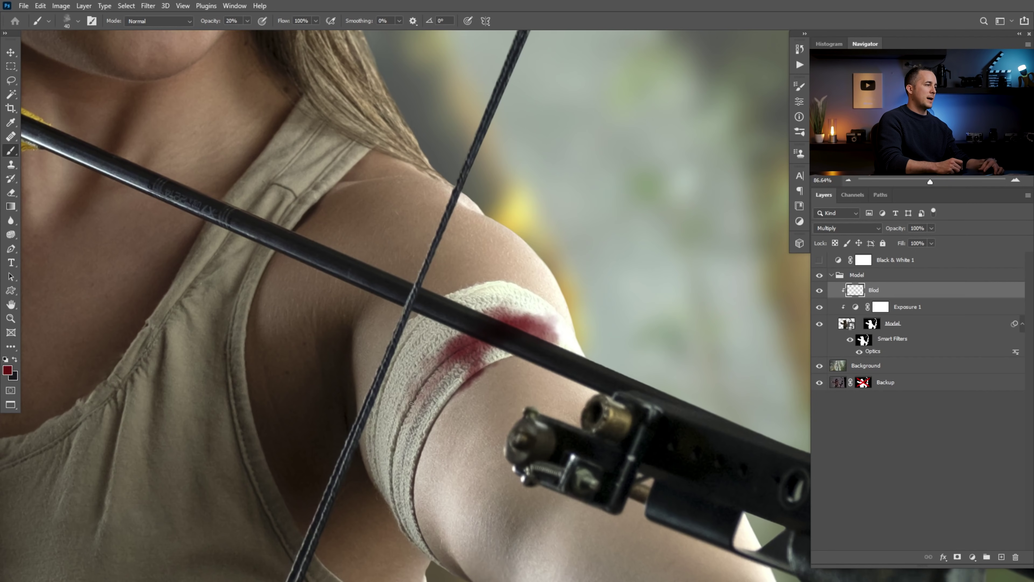
left_click(7, 369)
left_click(247, 241)
left_click(364, 169)
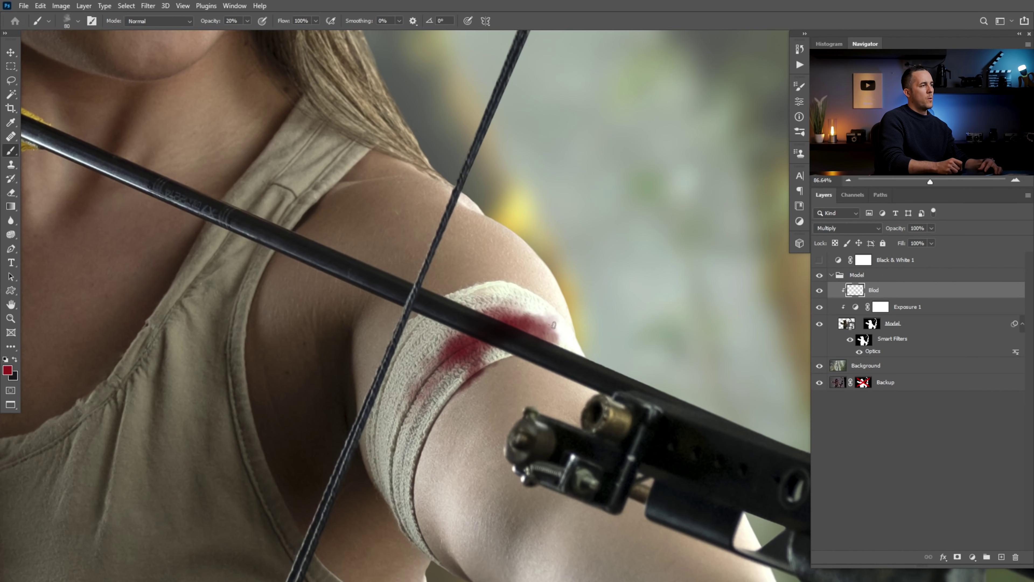
Change the foreground color to a very dark red and deepen the center of the bandage stain beside the arrow
left_click(7, 370)
left_click(251, 289)
left_click(370, 172)
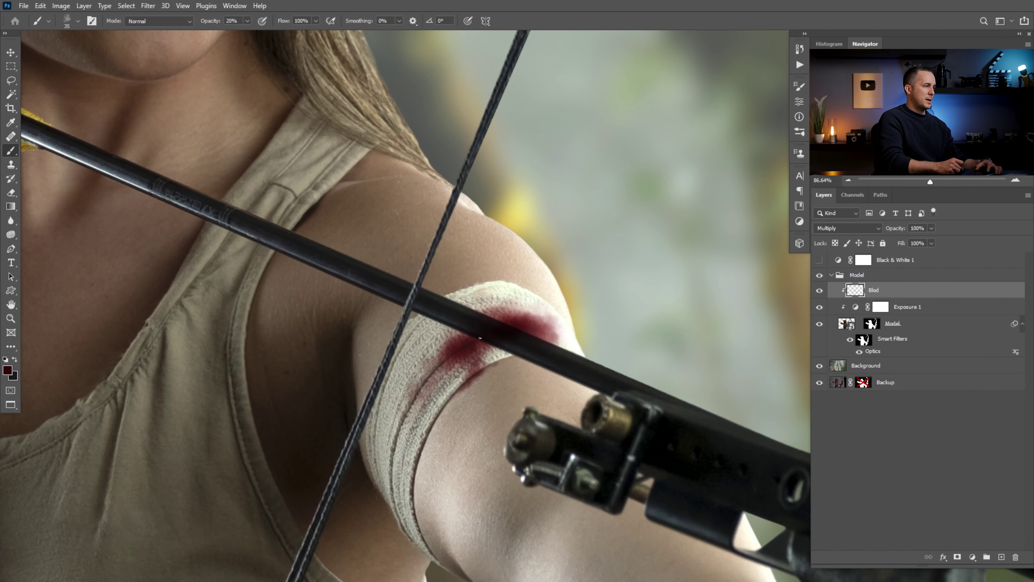
left_click_drag(509, 336, 527, 326)
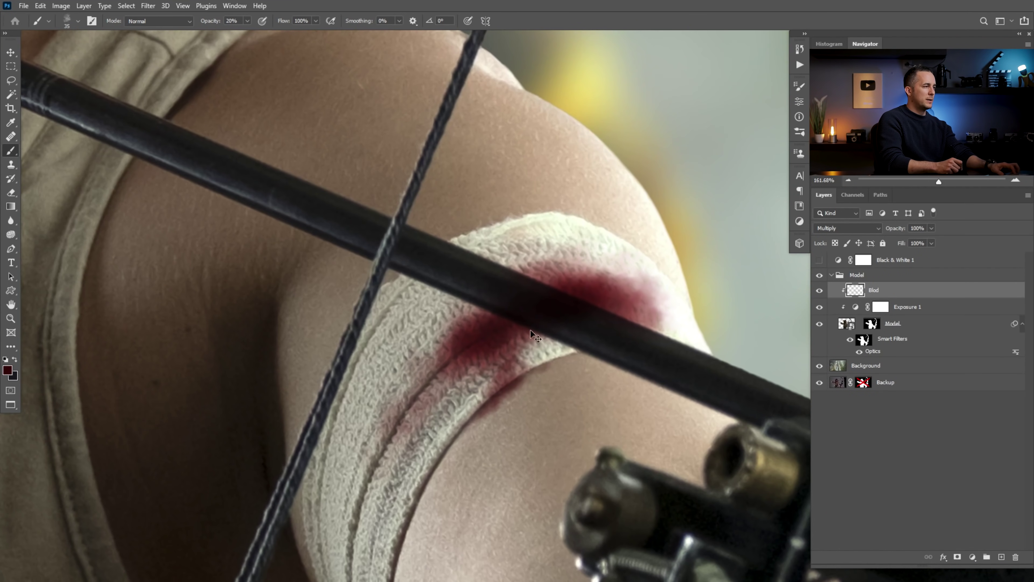
left_click_drag(524, 369, 491, 326)
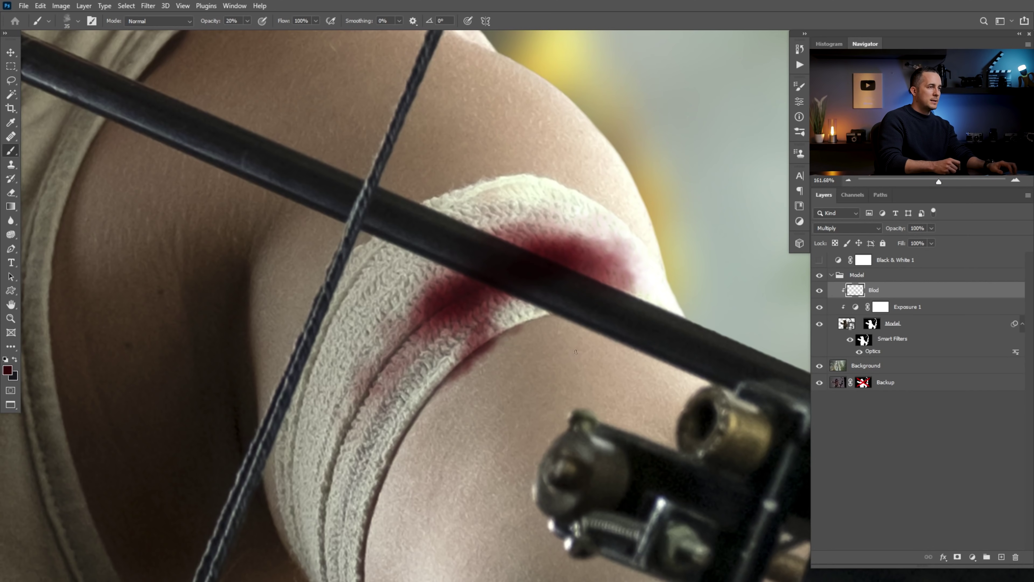
Select the Soft Round brush at 0% hardness and set the foreground color to red 940000
right_click(492, 354)
left_click(590, 315)
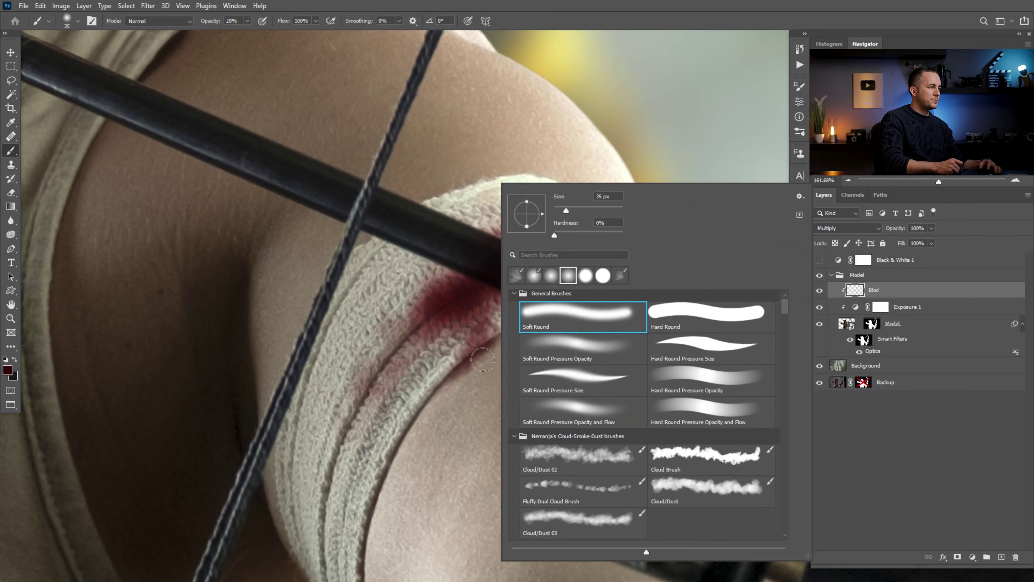
left_click(481, 362)
key("ctrl+z")
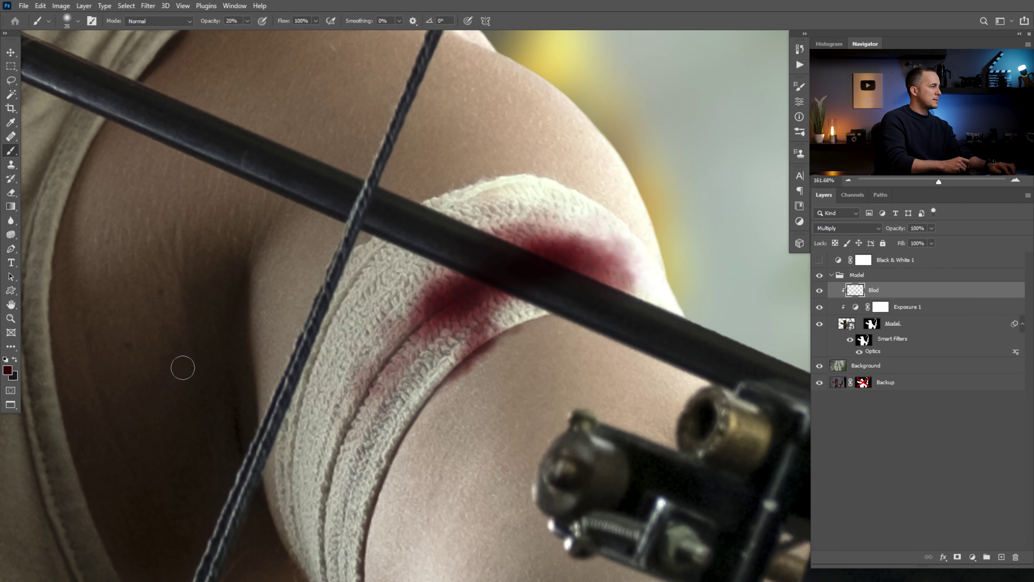
left_click(7, 369)
type("940000")
left_click(382, 172)
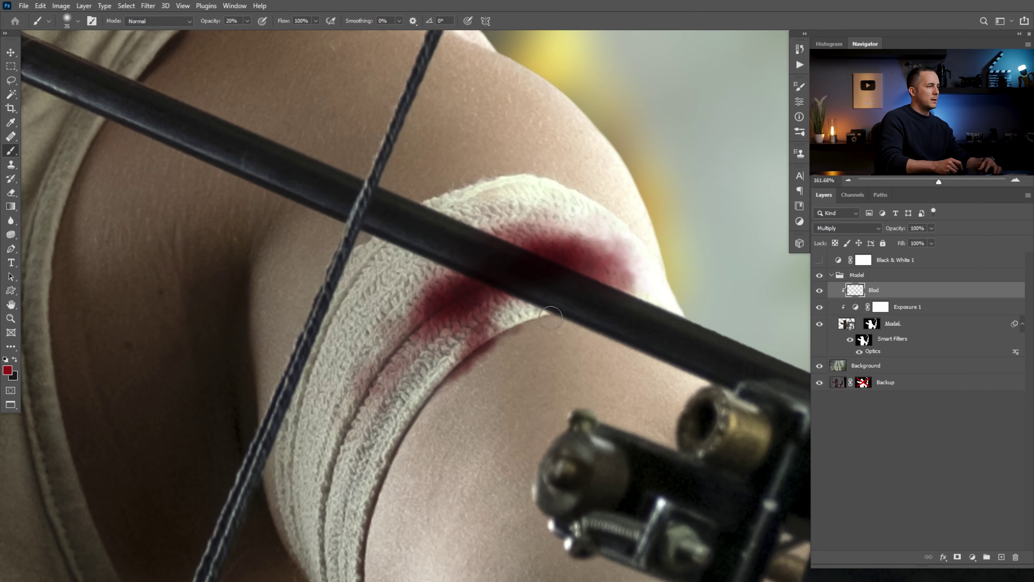
Paint a thin, slightly curved blood drip running from the bandage's lower edge down the arm, refining it with a smaller brush
scroll(452, 378, "down", 2)
left_click_drag(452, 377, 469, 274)
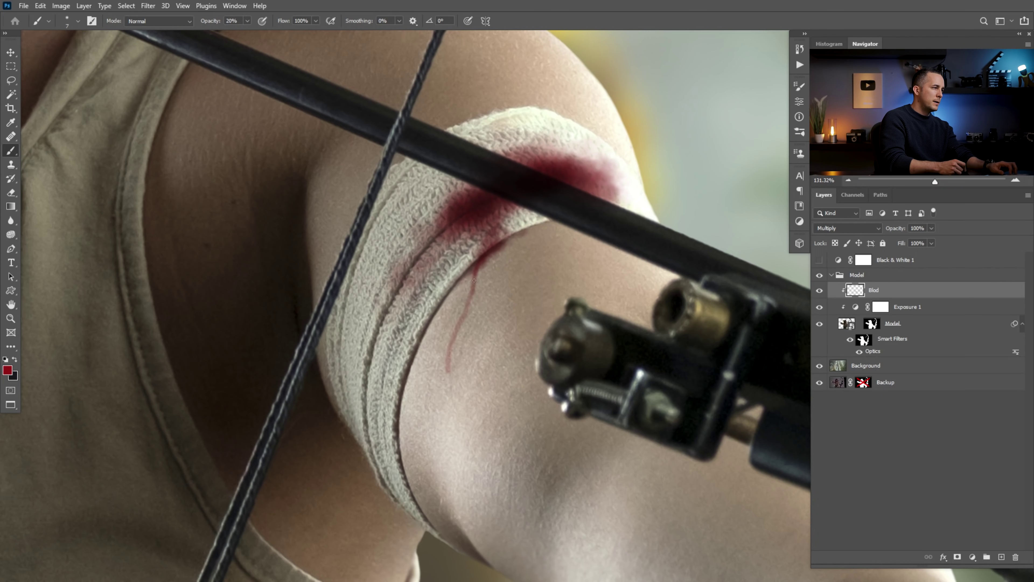
left_click_drag(473, 290, 449, 366)
key("bracketleft")
key("bracketleft")
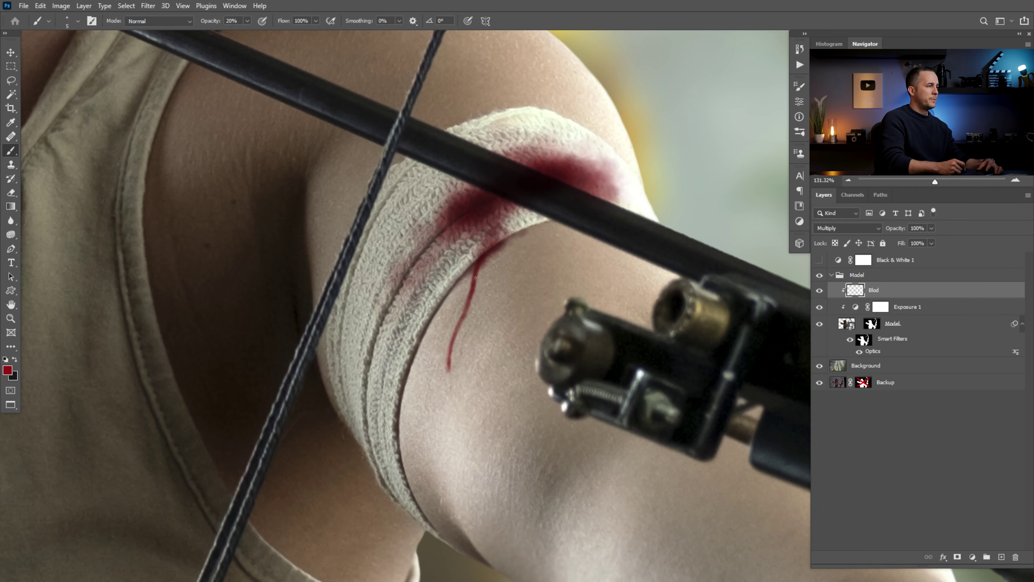
Paint a rounded droplet at the lower end of the blood drip
scroll(446, 374, "up", 2)
key("bracketright")
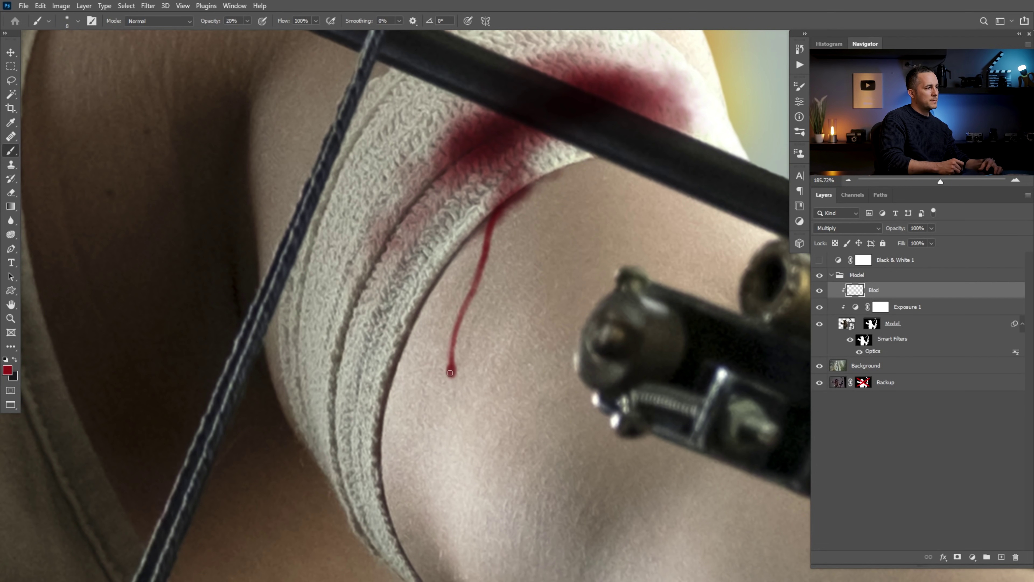
left_click_drag(451, 369, 452, 351)
key("bracketleft")
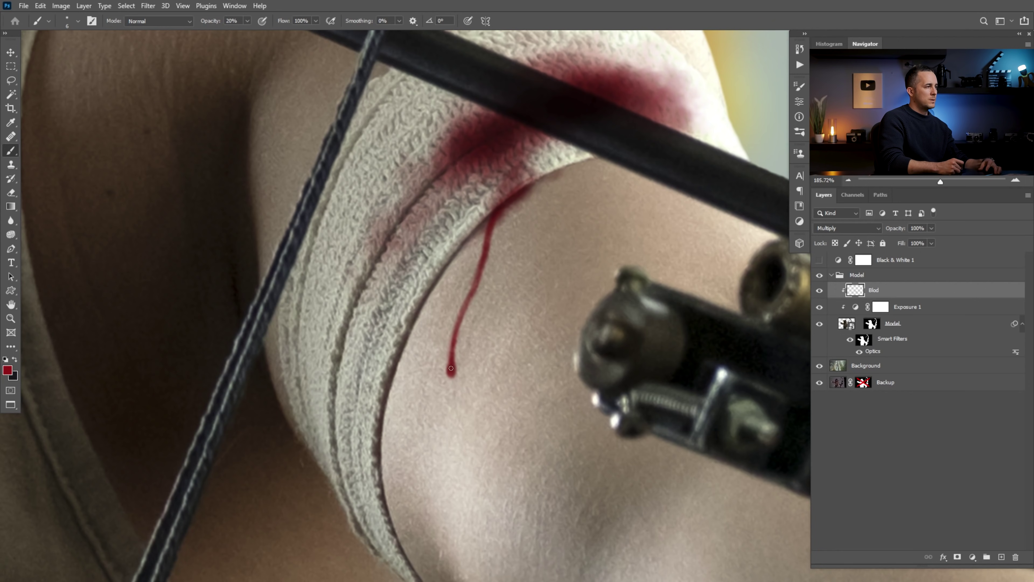
Swap the foreground and background colors and set the foreground to pale pink f8d9d9
scroll(449, 376, "up", 3)
key("x")
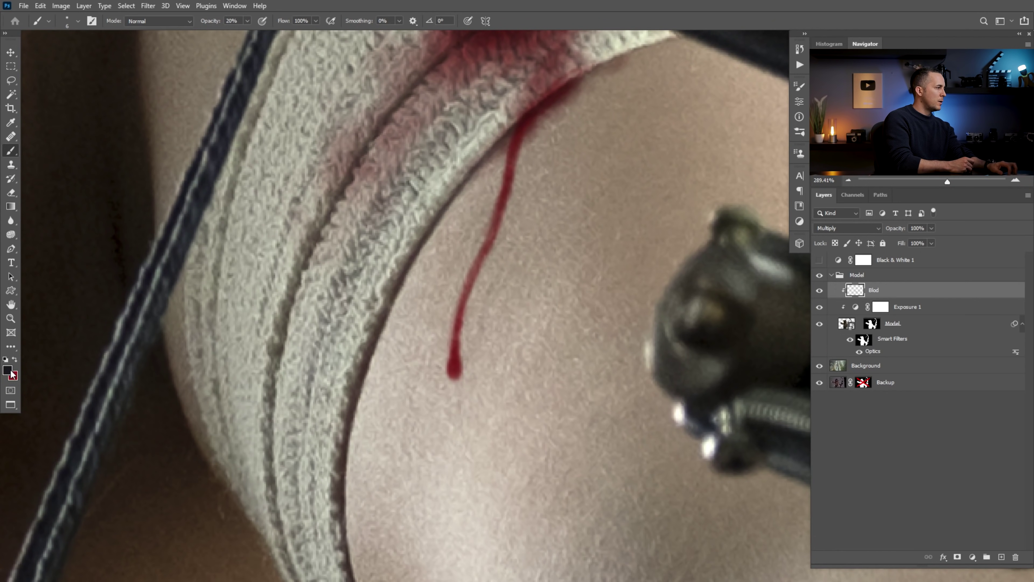
left_click(11, 372)
left_click(122, 178)
left_click_drag(267, 288, 267, 312)
left_click_drag(140, 185, 134, 178)
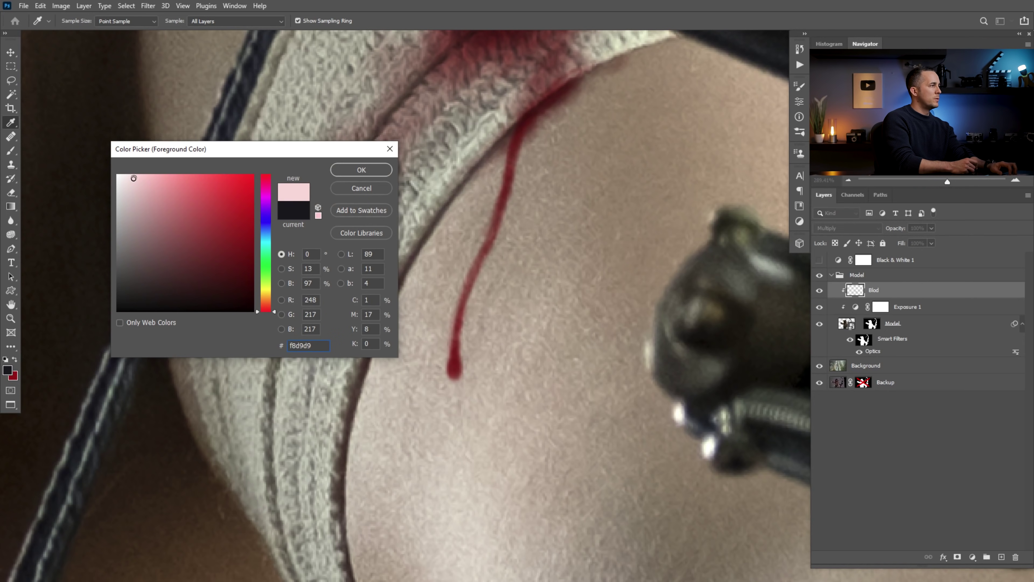
left_click(361, 169)
key("b")
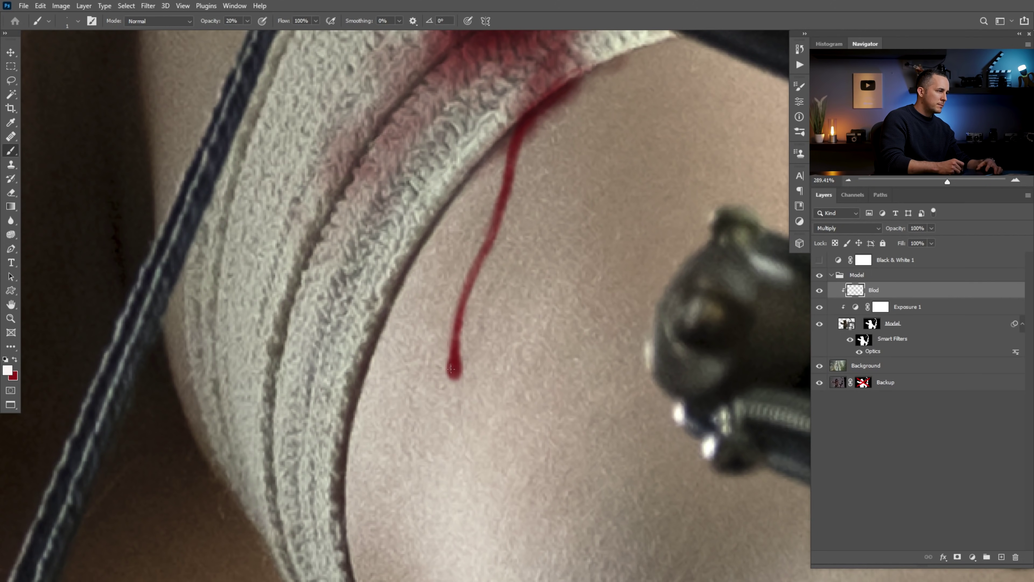
Add a tiny pale highlight inside the droplet at the end of the blood drip with a 1 px brush
scroll(452, 367, "up", 2)
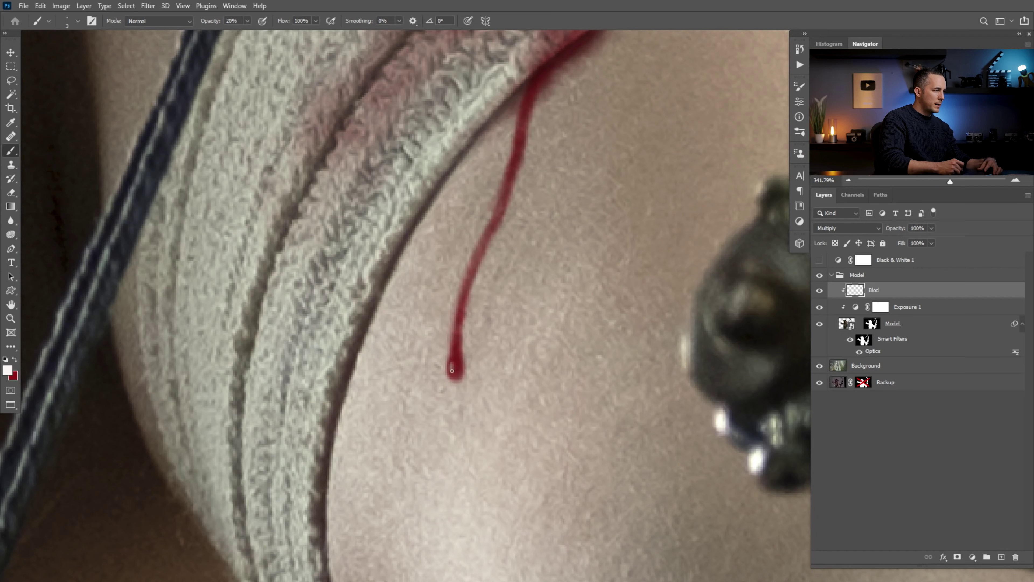
key("bracketleft")
key("bracketleft")
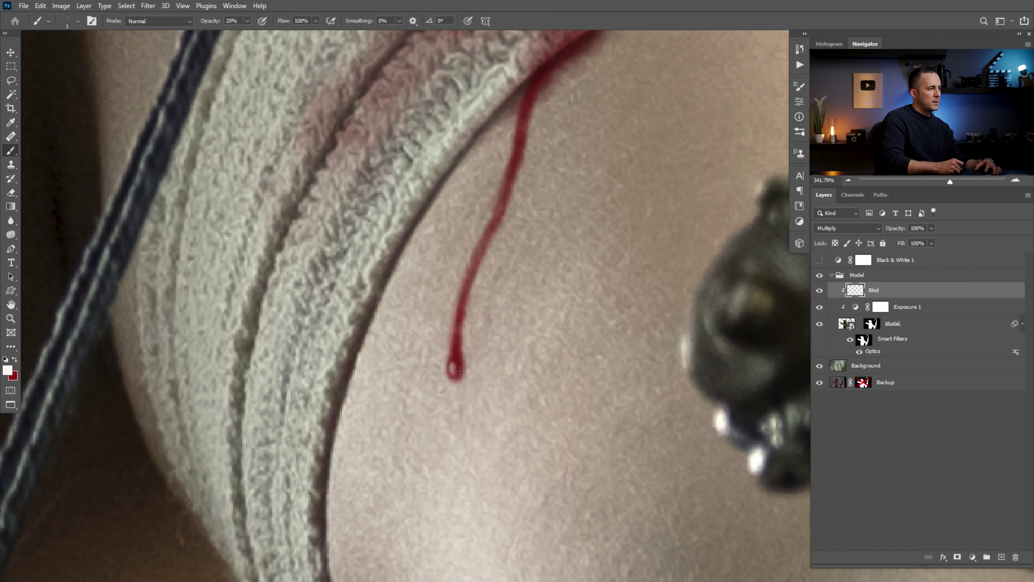
scroll(459, 372, "down", 12)
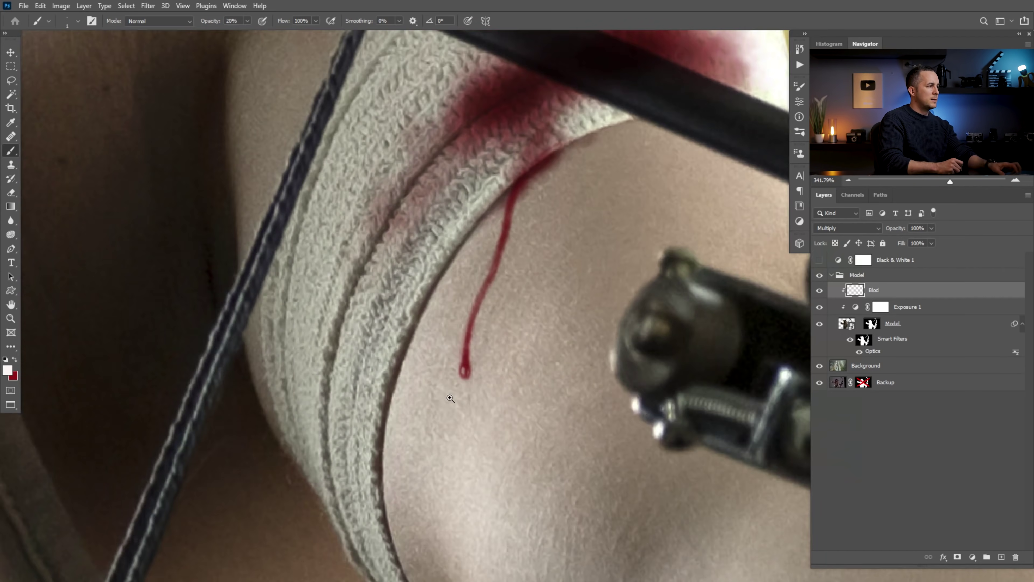
scroll(481, 402, "up", 1)
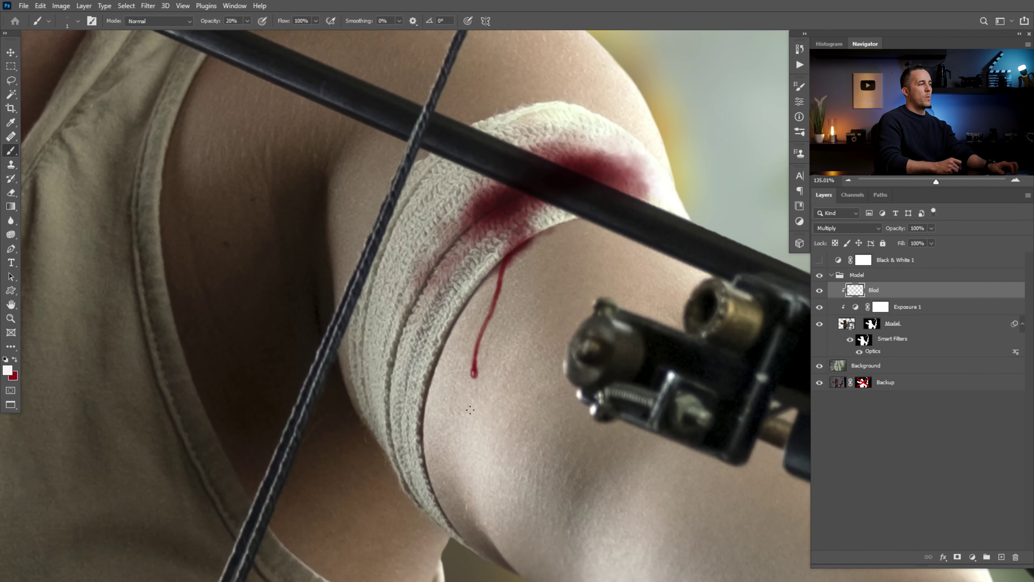
scroll(463, 380, "up", 2)
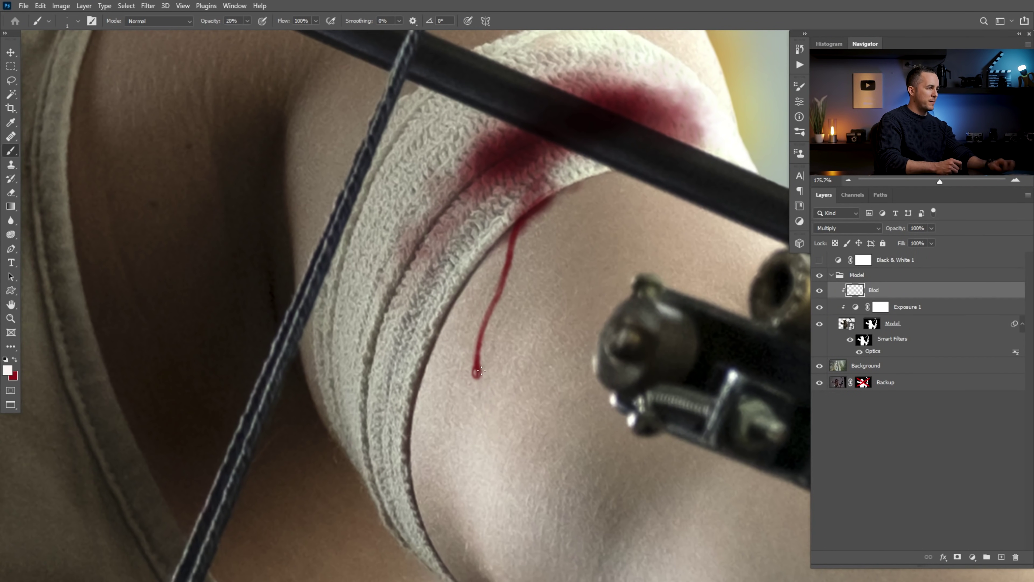
Swap back to the red color and touch up the droplet and drip with a very small brush
key("x")
key("bracketleft")
key("bracketleft")
key("bracketleft")
left_click_drag(478, 368, 478, 362)
key("bracketleft")
key("bracketleft")
key("bracketleft")
scroll(476, 357, "up", 1)
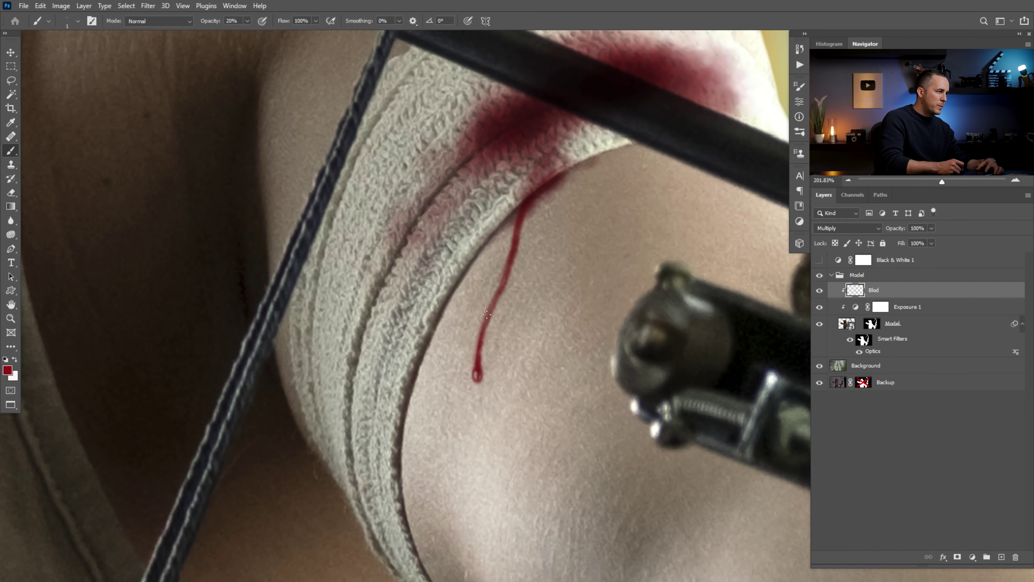
left_click_drag(502, 315, 480, 347)
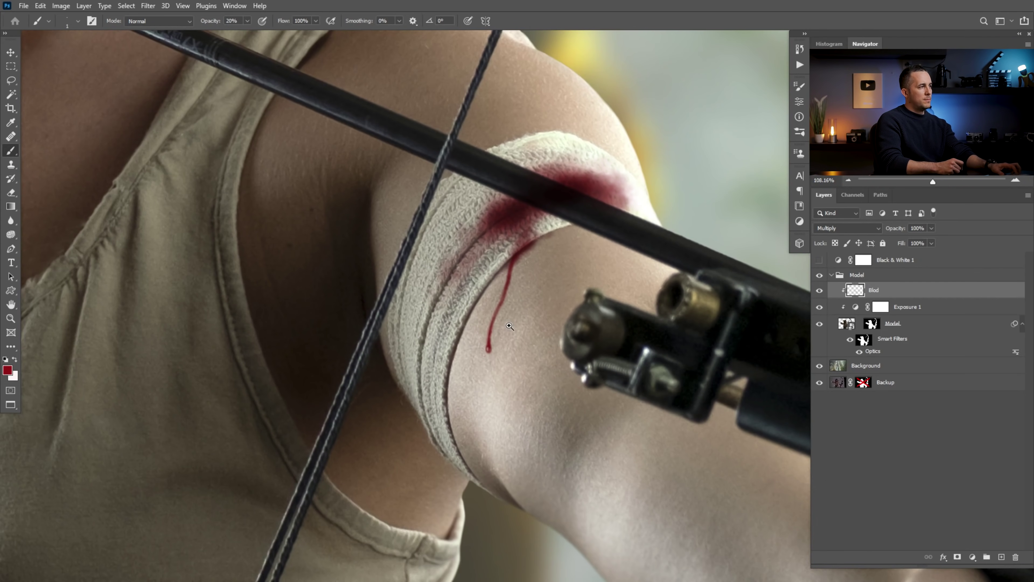
Switch back to the textured brush at about 15 px for the bandage stain
left_click_drag(491, 301, 443, 317)
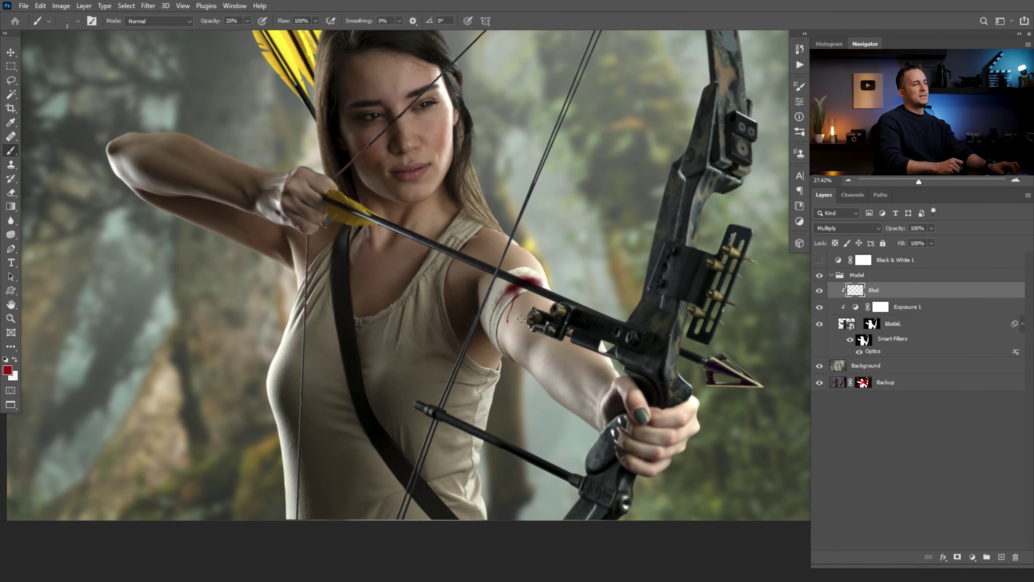
mouse_move(520, 316)
left_mouse_down()
mouse_move(495, 337)
mouse_move(515, 313)
mouse_move(612, 348)
left_mouse_up()
mouse_move(575, 385)
left_mouse_down()
mouse_move(587, 387)
mouse_move(550, 387)
left_mouse_up()
mouse_move(578, 346)
left_mouse_down()
mouse_move(566, 347)
mouse_move(587, 346)
left_mouse_up()
left_click_drag(596, 306, 523, 351)
right_click(528, 351)
left_click(596, 275)
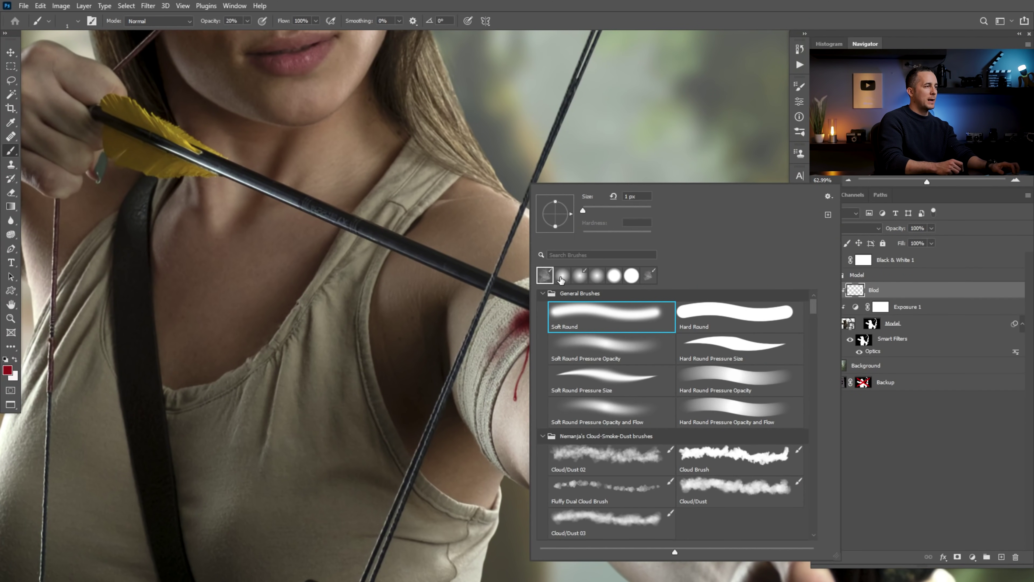
left_click_drag(506, 354, 516, 353)
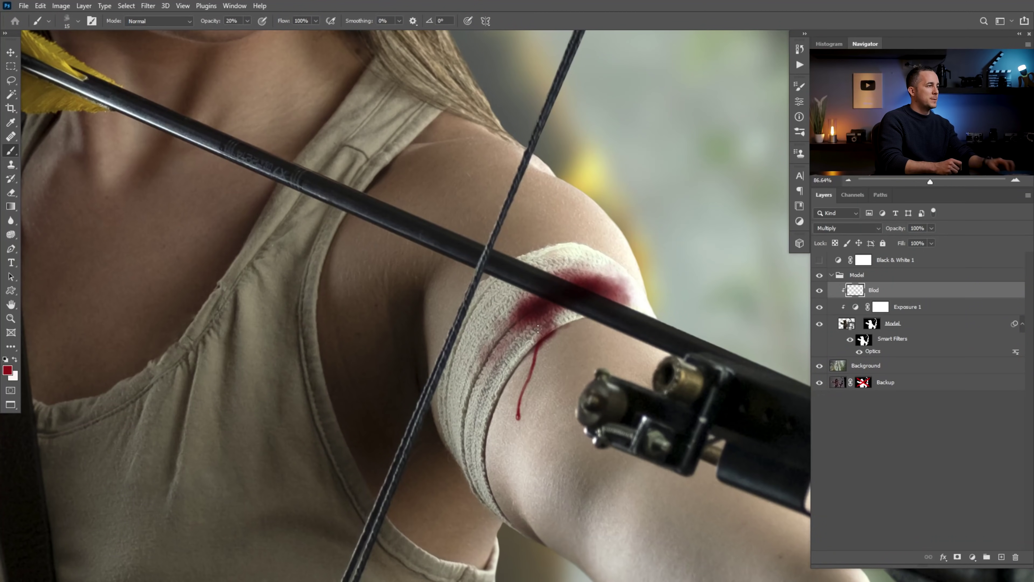
Enlarge the brush to about 45 px and spread more red over the bandage around the arrow
scroll(537, 329, "up", 3)
key("]")
key("]")
key("]")
key("]")
key("]")
key("]")
key("]")
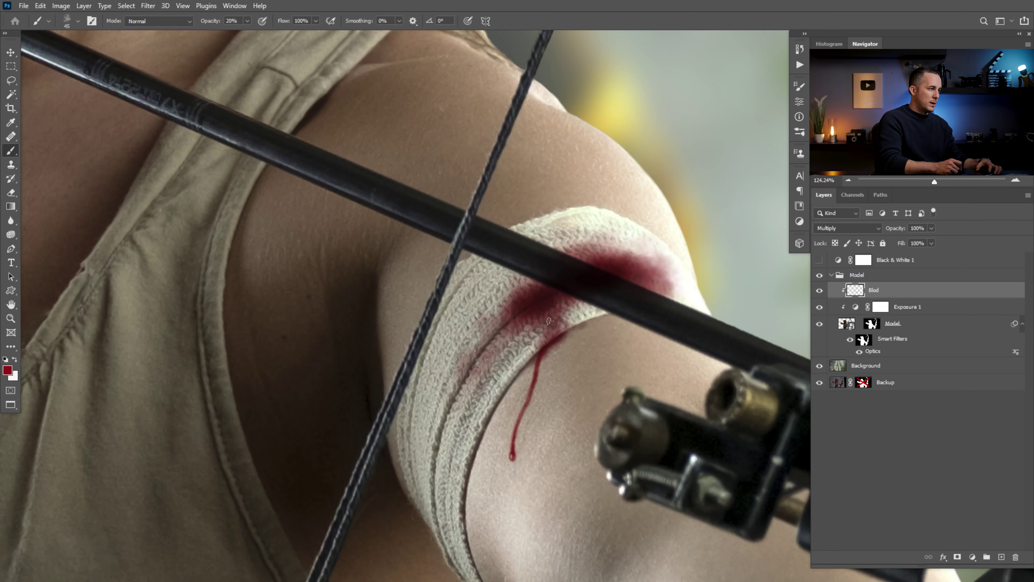
left_click_drag(583, 240, 535, 293)
Paint red along the bandage's lower edge above the drip with a smaller brush of about 7 px
key("[")
key("[")
key("[")
left_click_drag(556, 343, 590, 317)
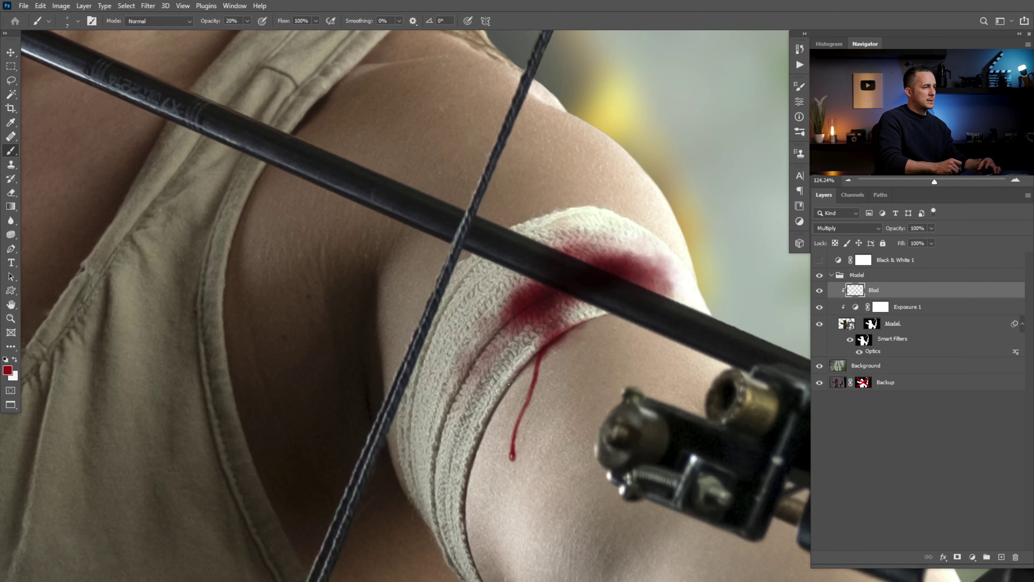
Set the foreground color to dark red 4a0000 and darken the blood along the bandage's lower edge where the drip starts
scroll(522, 363, "up", 3)
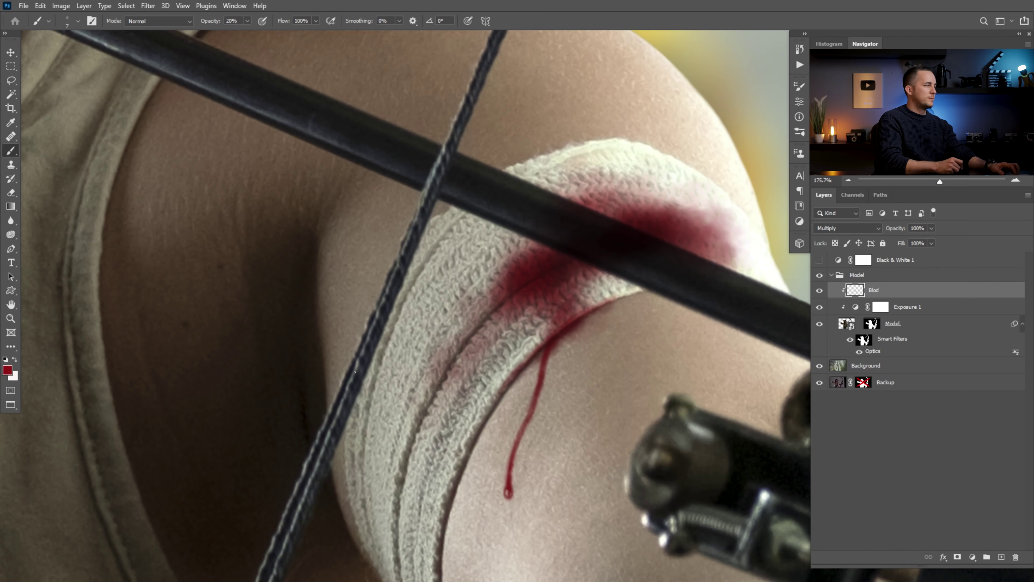
left_click(7, 370)
left_click(251, 272)
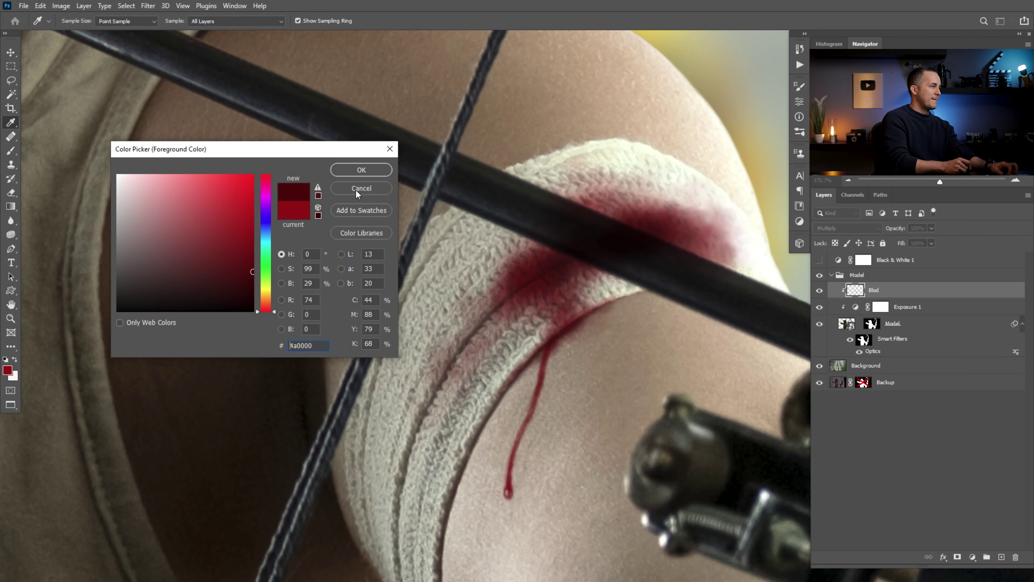
left_click(360, 171)
left_click_drag(570, 322, 600, 309)
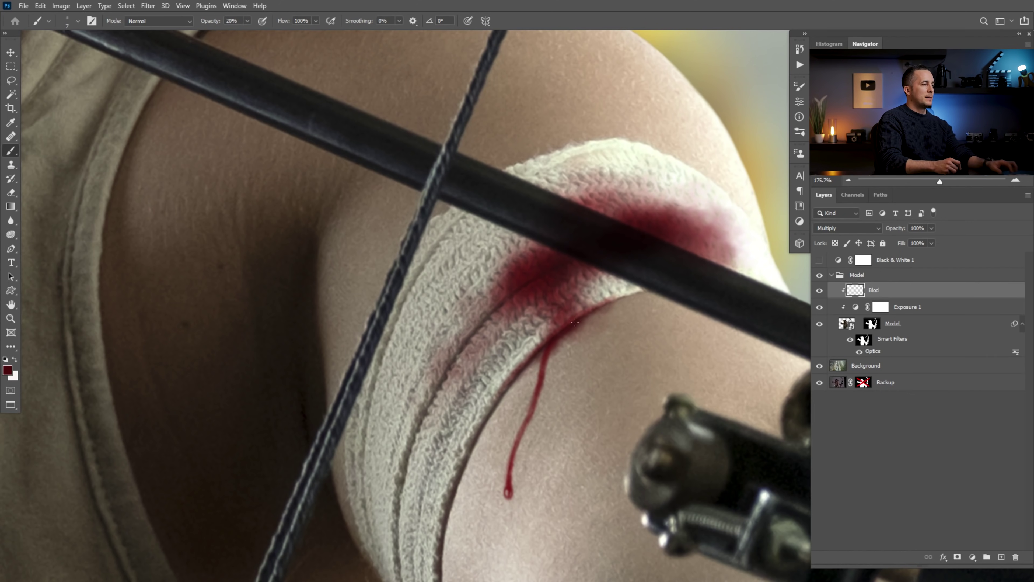
left_click_drag(585, 317, 526, 347)
mouse_move(591, 321)
left_mouse_down()
mouse_move(547, 337)
mouse_move(601, 328)
left_mouse_up()
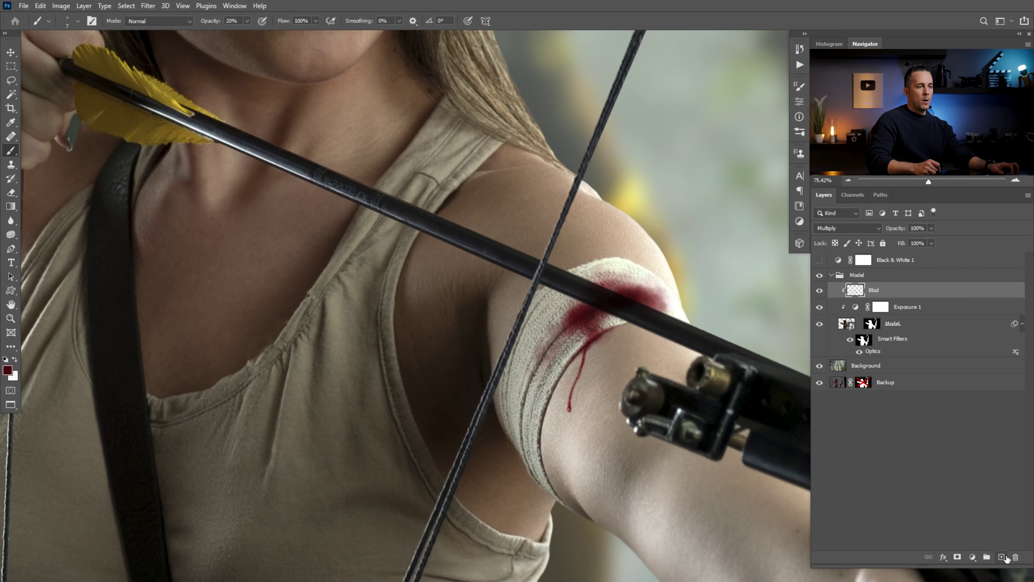
Add a new layer above the blood layer and name it Dirt
left_click(1002, 557)
double_click(871, 290)
type("Dirt")
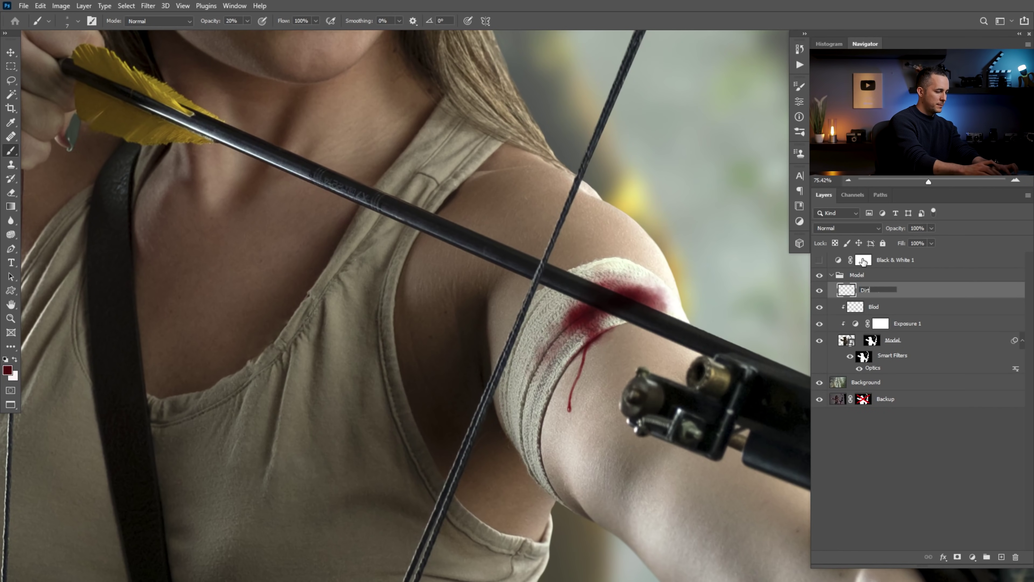
Clip the Dirt layer to the layer below and sample a dark brown from the image as the foreground color
key("Return")
left_click(860, 294, "alt")
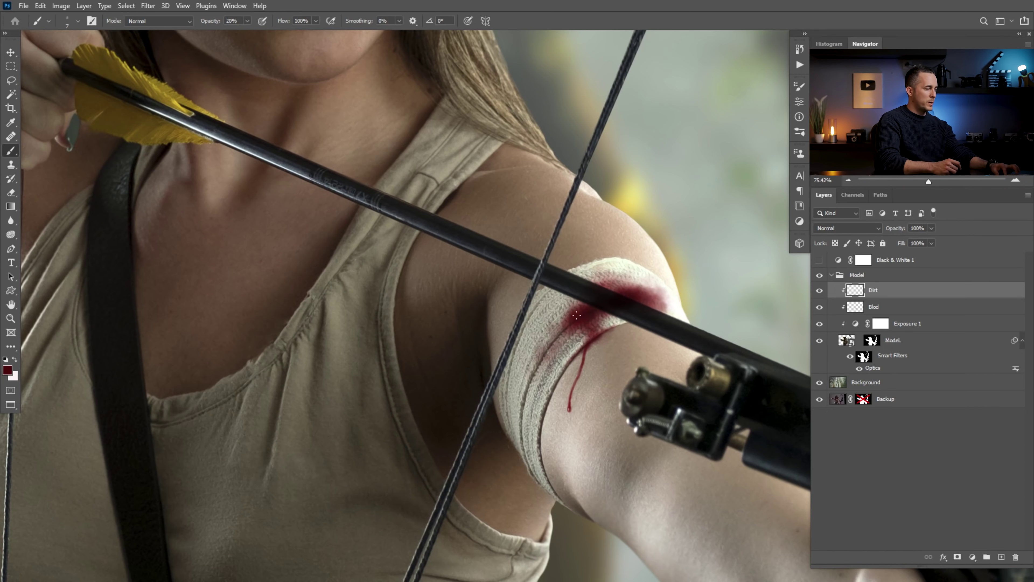
key("x")
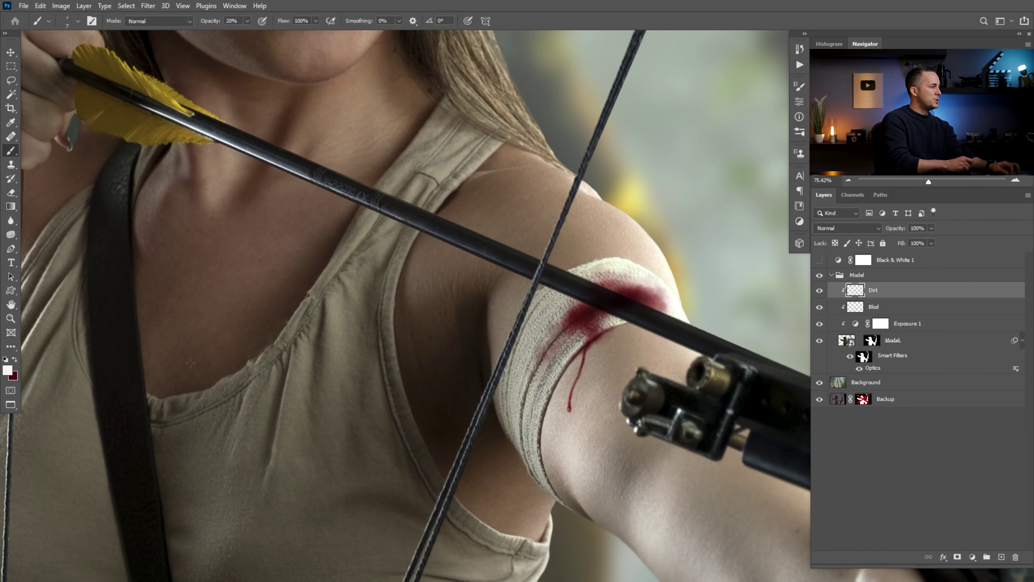
left_click(279, 393, "alt")
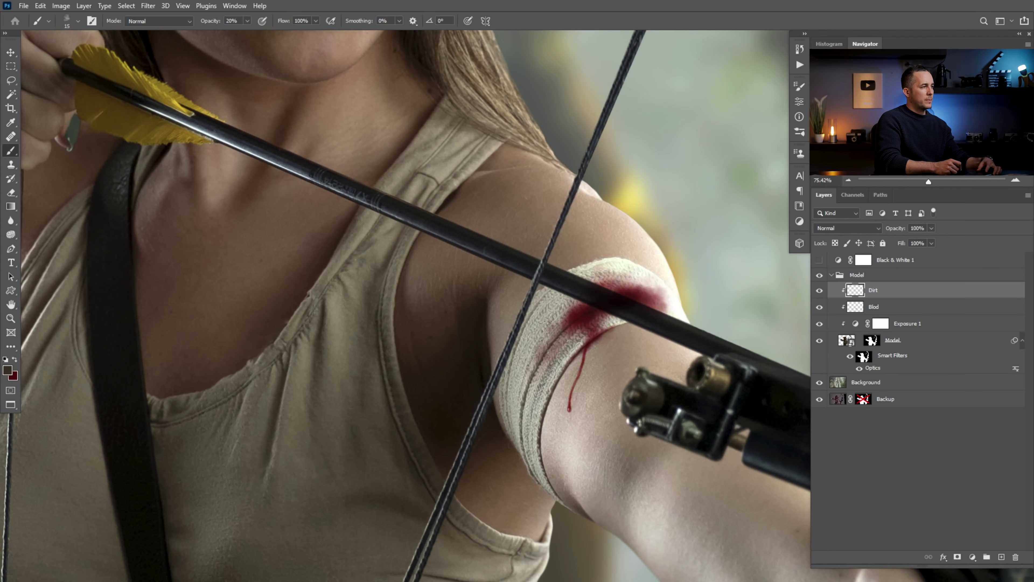
Paint brown dirt over the arm bandage's lower part, upper edge and creases with a brush of about 30 to 40 px
key("bracketright")
key("bracketright")
mouse_move(533, 341)
left_mouse_down()
mouse_move(510, 411)
mouse_move(514, 403)
mouse_move(537, 473)
left_mouse_up()
key("bracketleft")
key("bracketleft")
key("bracketleft")
mouse_move(548, 307)
left_mouse_down()
mouse_move(563, 297)
mouse_move(554, 297)
left_mouse_up()
mouse_move(618, 267)
left_mouse_down()
mouse_move(671, 317)
mouse_move(662, 300)
left_mouse_up()
left_click_drag(582, 271, 621, 278)
key("bracketleft")
left_click_drag(564, 302, 556, 308)
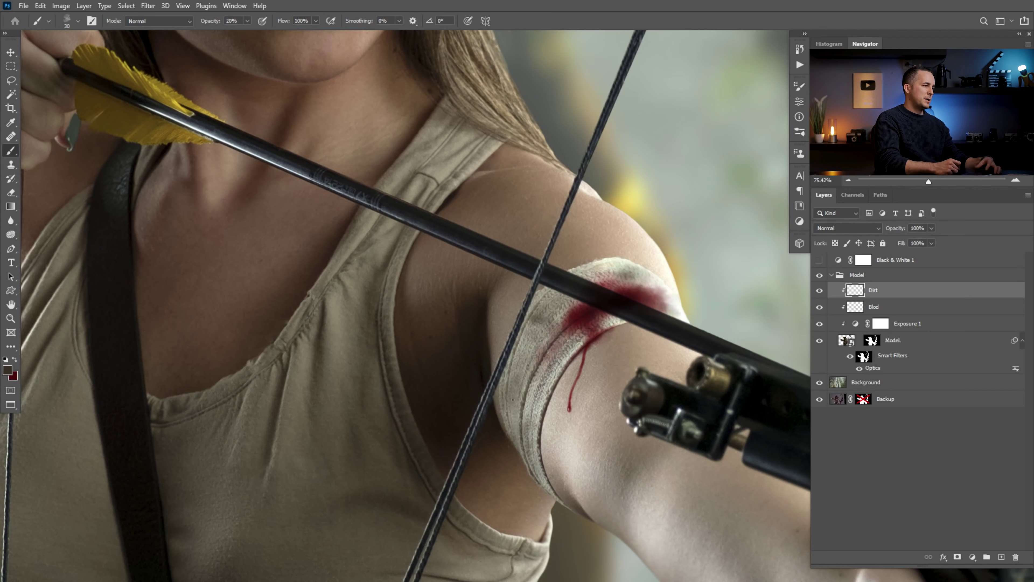
left_click_drag(526, 413, 526, 428)
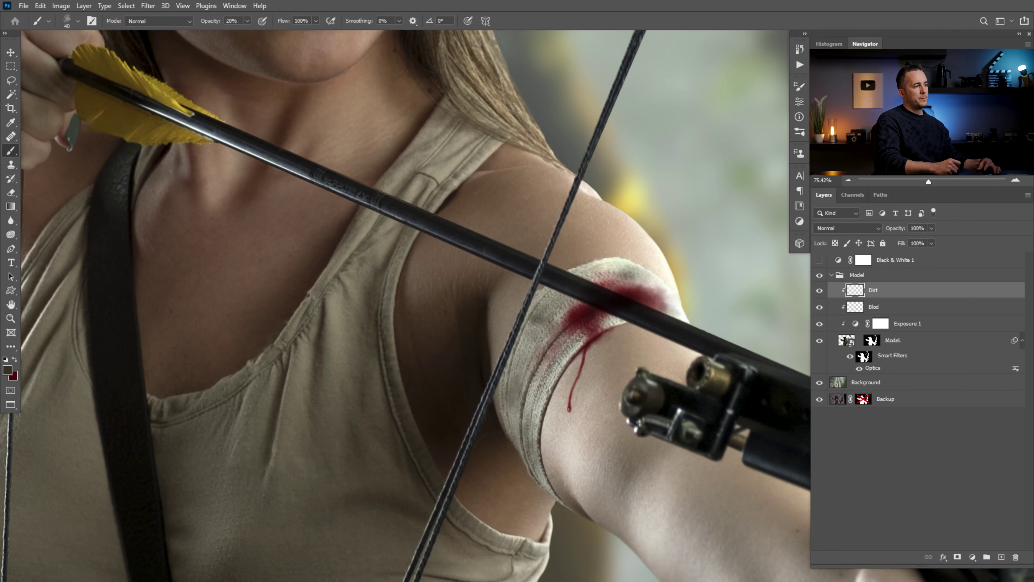
scroll(593, 341, "down", 3)
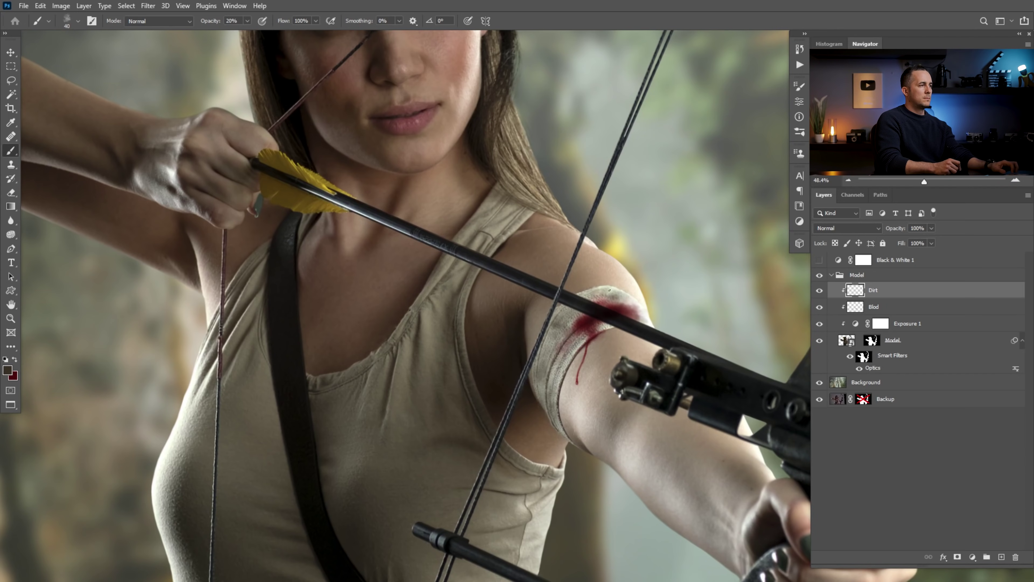
Enlarge the brush to 250 px and set the Dirt layer's blend mode to Multiply
mouse_move(596, 350)
left_mouse_down()
mouse_move(559, 391)
mouse_move(556, 369)
mouse_move(606, 374)
mouse_move(563, 376)
mouse_move(567, 369)
mouse_move(546, 381)
left_mouse_up()
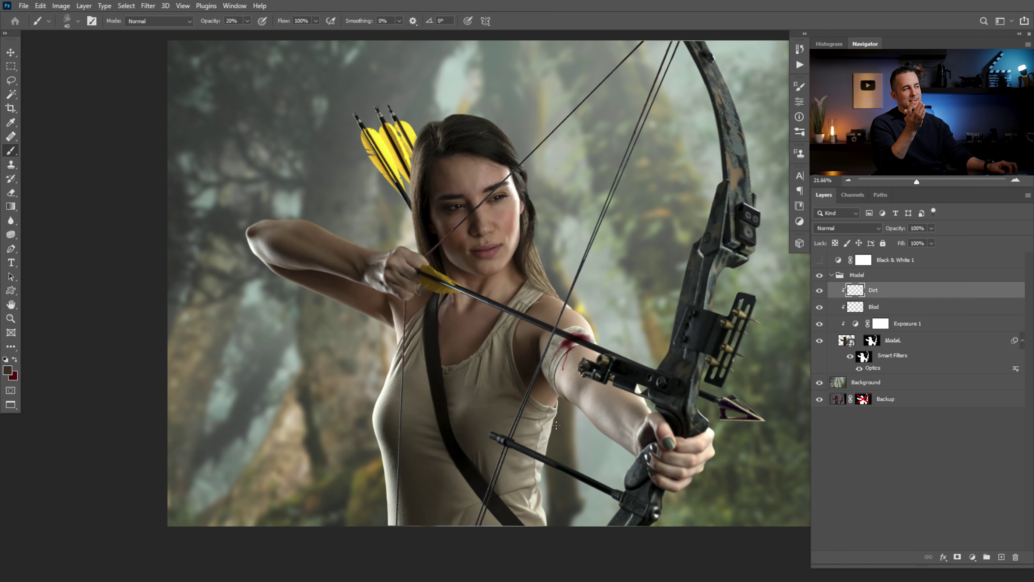
mouse_move(438, 404)
left_mouse_down()
mouse_move(462, 434)
mouse_move(455, 357)
left_mouse_up()
key("]")
key("]")
key("]")
key("]")
key("]")
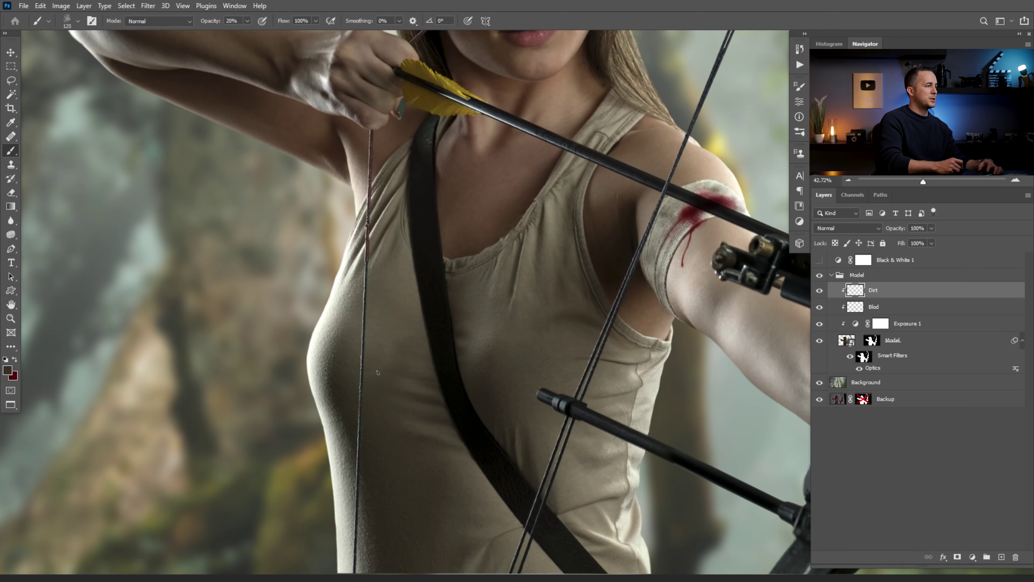
key("]")
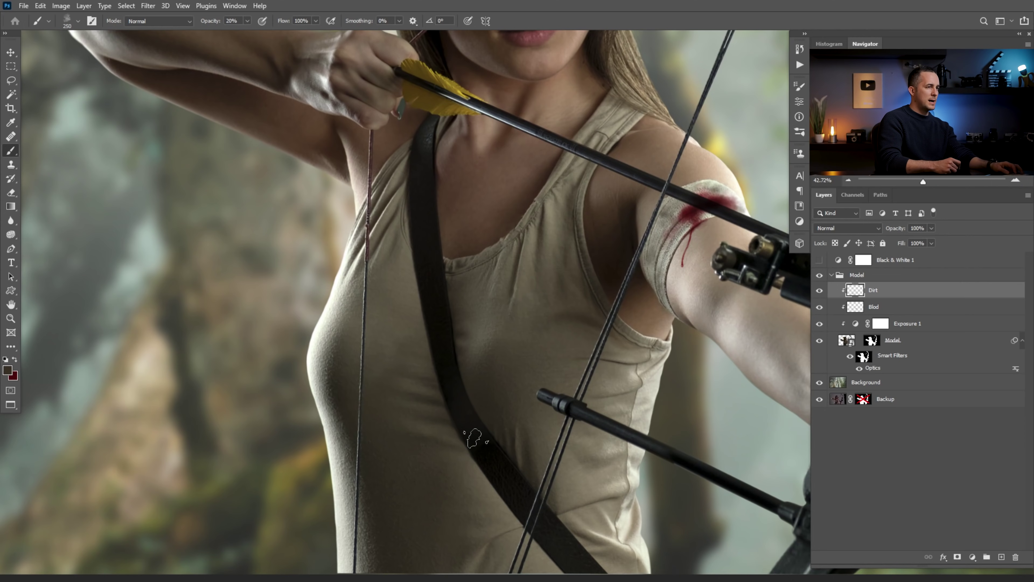
left_click(872, 229)
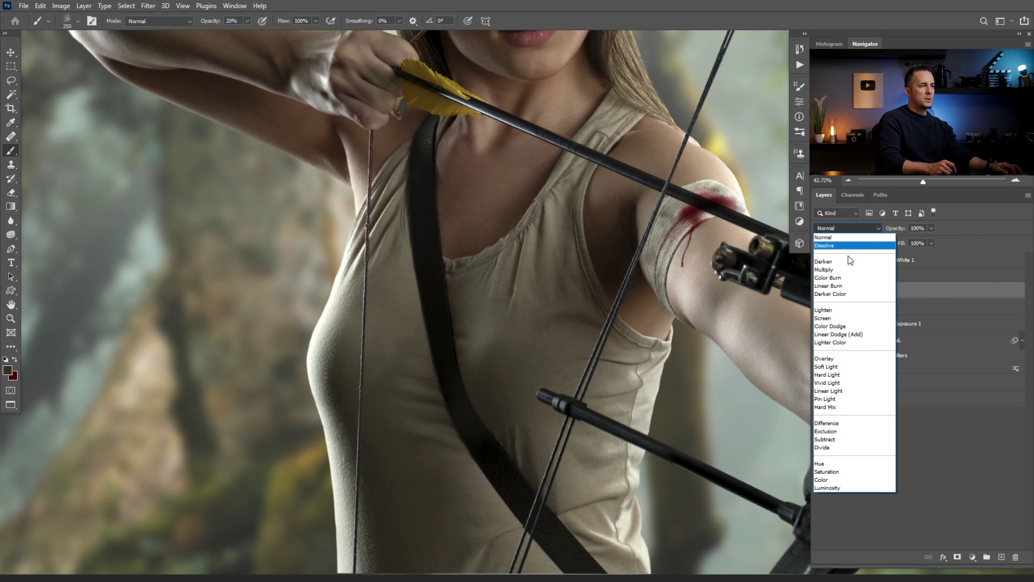
left_click(838, 268)
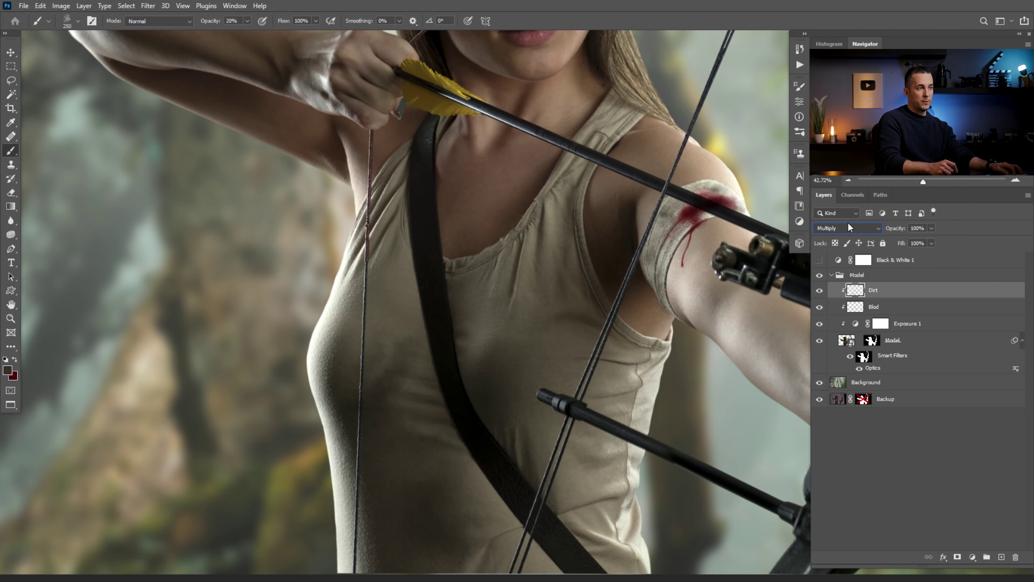
Paint dirt over the tank top and upper chest, varying the brush size between about 400 and 150 px
mouse_move(568, 429)
left_mouse_down()
mouse_move(578, 491)
mouse_move(607, 540)
left_mouse_up()
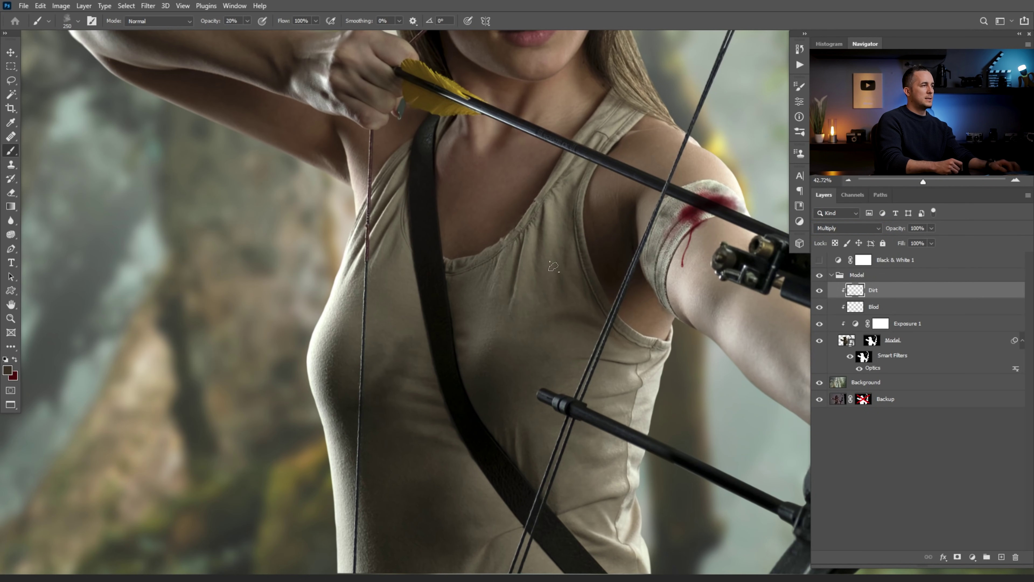
key("bracketleft")
key("bracketleft")
key("bracketleft")
key("bracketleft")
key("bracketleft")
key("bracketleft")
key("bracketleft")
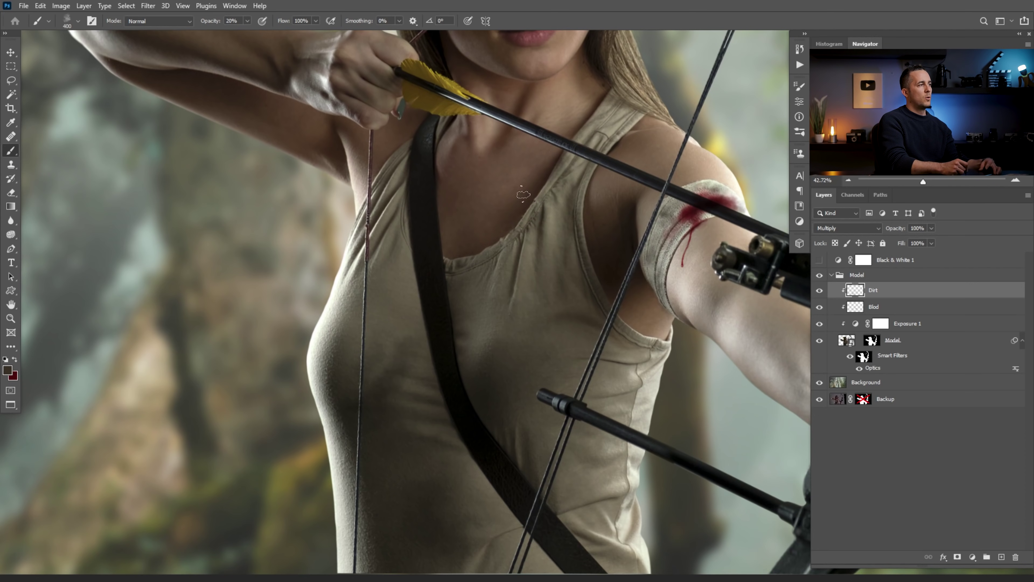
key("bracketleft")
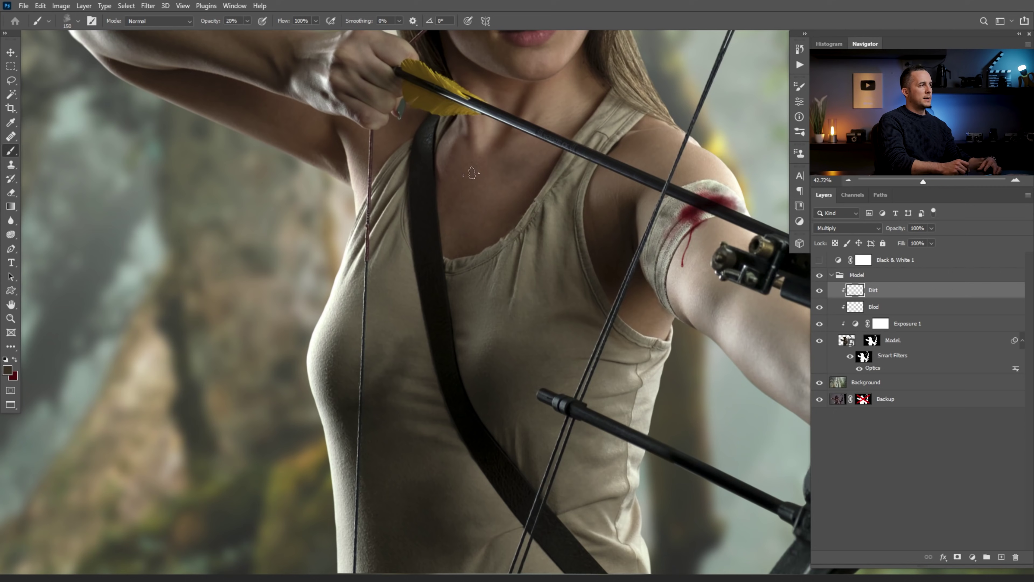
Paint dirt patches on the face, including the forehead and cheek, with a brush of 100 px or smaller
mouse_move(690, 168)
left_mouse_down()
mouse_move(481, 268)
mouse_move(506, 269)
left_mouse_up()
key("bracketleft")
key("bracketleft")
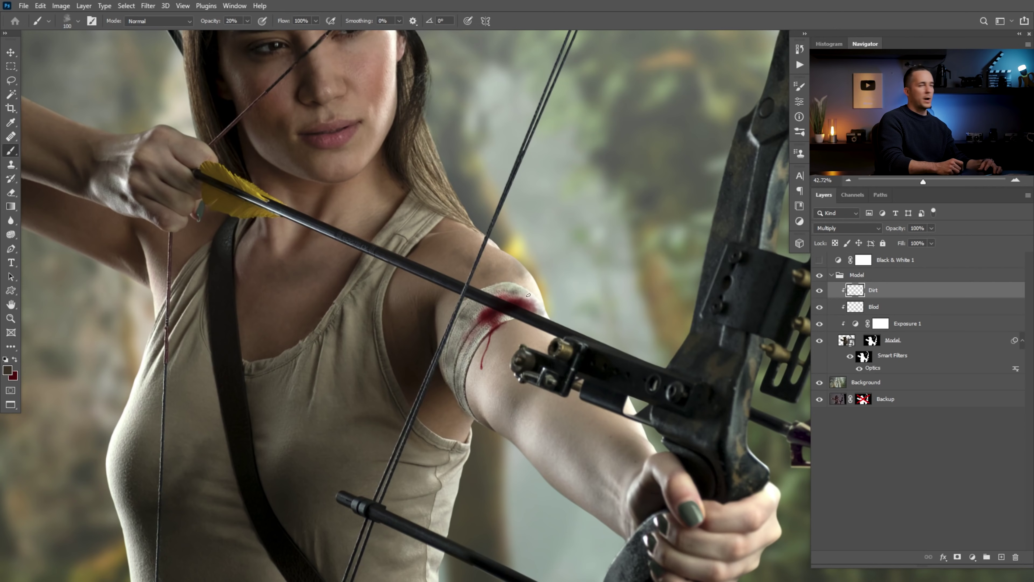
left_click_drag(330, 154, 412, 318)
key("bracketleft")
key("bracketleft")
left_click_drag(401, 226, 431, 216)
left_click_drag(358, 246, 364, 267)
left_click_drag(352, 142, 369, 154)
left_click(423, 226)
left_click(446, 209)
left_click_drag(486, 384, 498, 410)
mouse_move(466, 446)
left_mouse_down()
mouse_move(459, 473)
mouse_move(515, 283)
left_mouse_up()
mouse_move(570, 432)
left_mouse_down()
mouse_move(548, 466)
mouse_move(521, 281)
left_mouse_up()
mouse_move(488, 385)
left_mouse_down()
mouse_move(517, 375)
mouse_move(529, 342)
left_mouse_up()
Enlarge the brush to about 600 px and darken the lower part of the tank top with dirt
key("bracketleft")
key("bracketleft")
key("bracketleft")
key("bracketleft")
key("bracketright")
key("bracketright")
key("bracketright")
key("bracketright")
key("bracketright")
key("bracketright")
key("bracketright")
key("bracketright")
key("bracketright")
key("bracketright")
key("bracketright")
key("bracketright")
left_click_drag(460, 277, 431, 309)
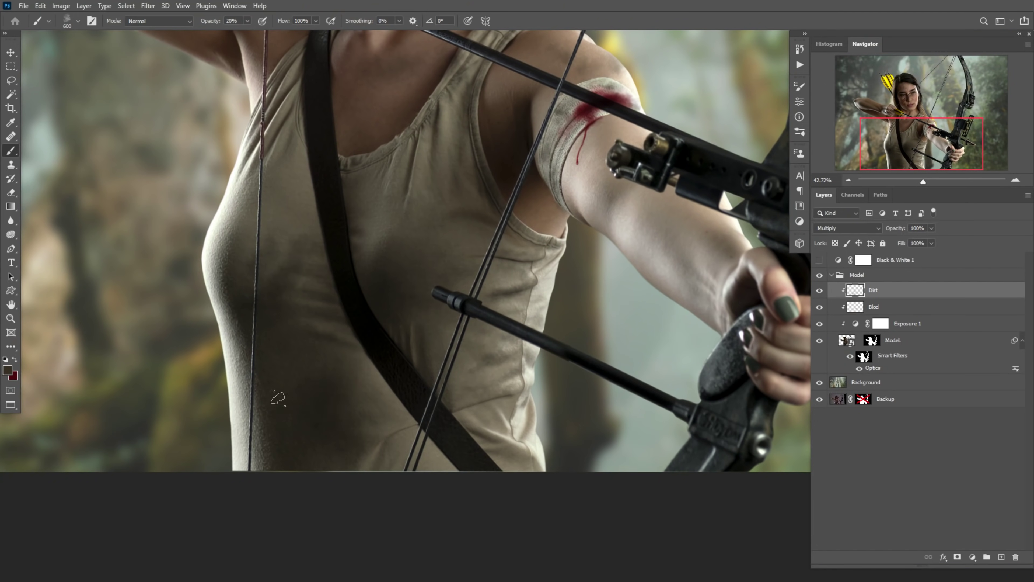
left_click_drag(393, 379, 385, 456)
left_click(523, 454)
Reduce the brush size and paint dirt on the chest and along the drawing arm up to the elbow
left_click_drag(346, 195, 478, 411)
key("bracketleft")
key("bracketleft")
key("bracketleft")
key("bracketleft")
key("bracketleft")
key("bracketleft")
left_click_drag(407, 271, 399, 330)
left_click_drag(401, 379, 416, 417)
mouse_move(139, 90)
left_mouse_down()
mouse_move(282, 178)
mouse_move(219, 189)
left_mouse_up()
mouse_move(248, 173)
left_mouse_down()
mouse_move(291, 201)
mouse_move(336, 175)
left_mouse_up()
mouse_move(529, 245)
left_mouse_down()
mouse_move(541, 253)
mouse_move(519, 275)
left_mouse_up()
left_click_drag(552, 234, 531, 222)
Paint dirt on the outstretched forearm, then reduce the brush to about 50 px and dirty the fingers holding the bow
left_click_drag(590, 281, 218, 248)
left_click_drag(525, 309, 556, 342)
mouse_move(529, 391)
left_mouse_down()
mouse_move(472, 280)
mouse_move(582, 413)
left_mouse_up()
key("bracketleft")
key("bracketleft")
key("bracketleft")
key("bracketleft")
key("bracketleft")
left_click_drag(611, 407, 477, 207)
left_click_drag(604, 272, 593, 311)
mouse_move(582, 324)
left_mouse_down()
mouse_move(529, 362)
mouse_move(555, 339)
left_mouse_up()
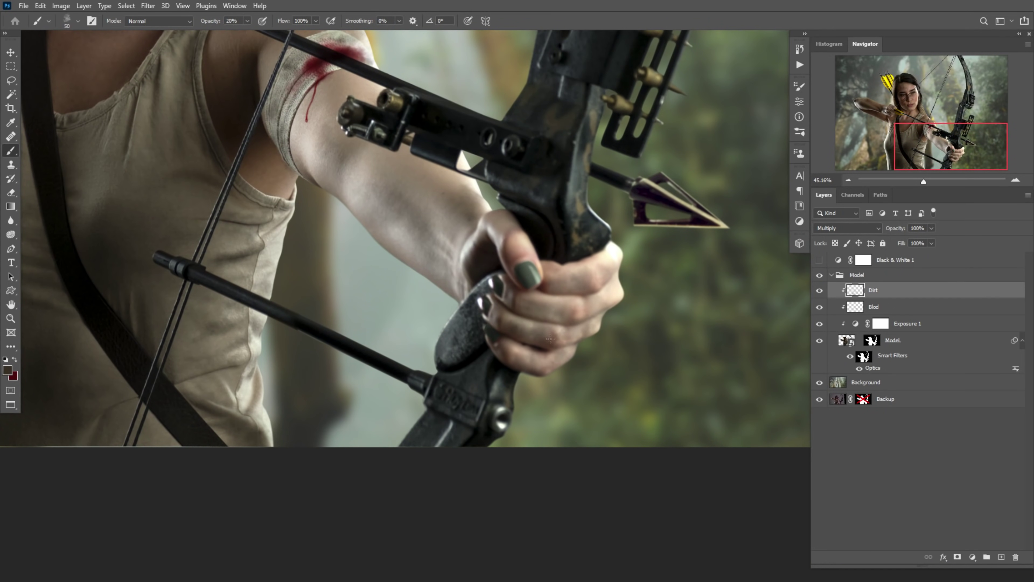
left_click_drag(604, 263, 570, 287)
Add more dirt to the archer with a brush reduced to about 100 px, and compare with the Dirt and Blod layers hidden
left_click_drag(452, 228, 604, 382)
key("bracketright")
key("bracketright")
key("bracketright")
key("bracketright")
key("bracketright")
key("bracketright")
key("bracketright")
left_click_drag(483, 318, 490, 332)
left_click_drag(366, 183, 547, 427)
left_click_drag(545, 277, 529, 269)
key("bracketleft")
key("bracketleft")
mouse_move(481, 241)
left_mouse_down()
mouse_move(405, 261)
mouse_move(472, 277)
left_mouse_up()
mouse_move(472, 276)
left_mouse_down()
mouse_move(445, 281)
mouse_move(506, 279)
left_mouse_up()
left_click_drag(506, 278, 419, 302)
left_click_drag(819, 290, 820, 308)
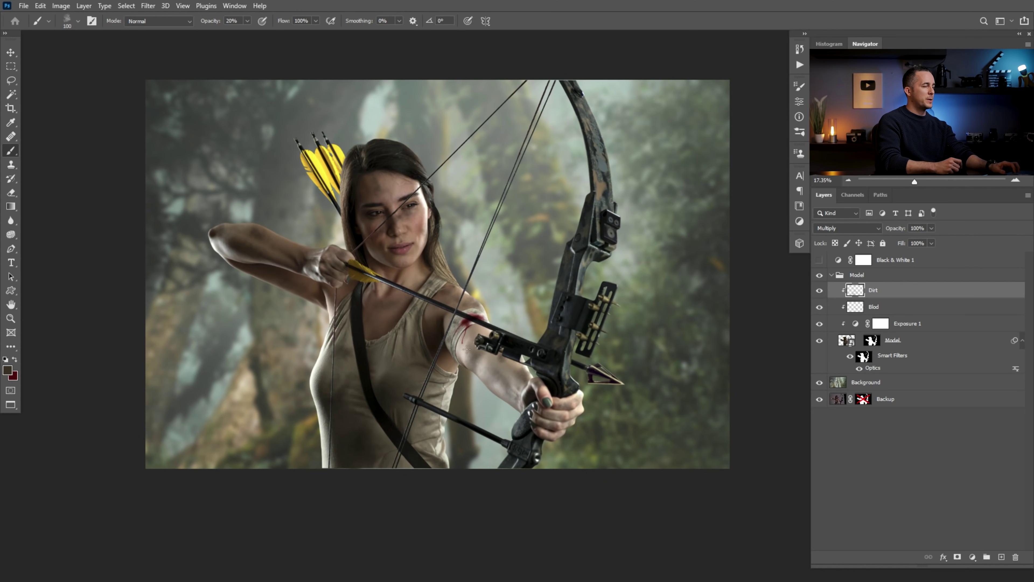
Select the Blod layer, switch back to dark red and paint blood on the drawing hand's uppermost knuckle with a small brush
key("alt+bracketleft")
key("x")
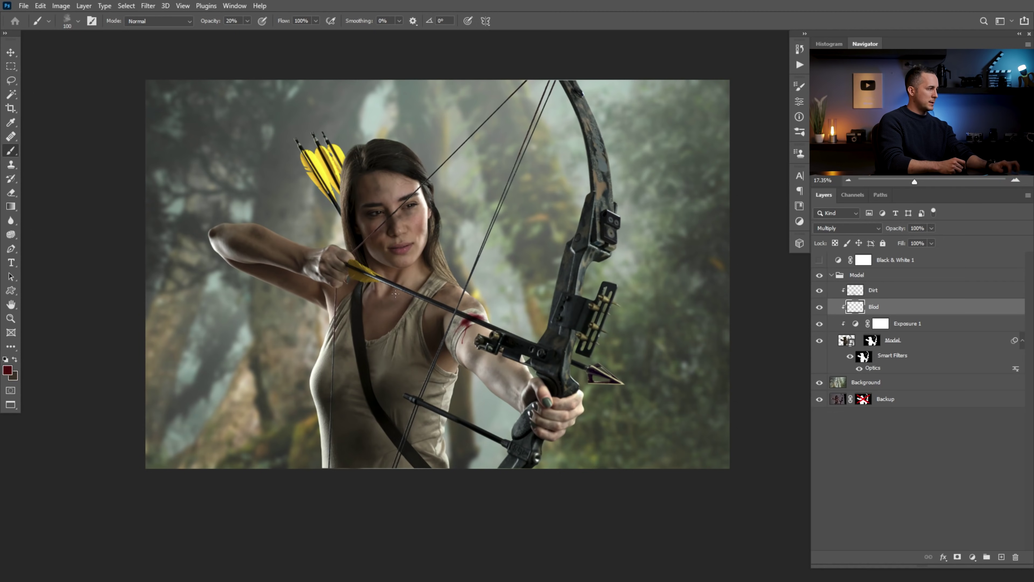
left_click_drag(394, 245, 433, 267)
left_click_drag(222, 285, 428, 329)
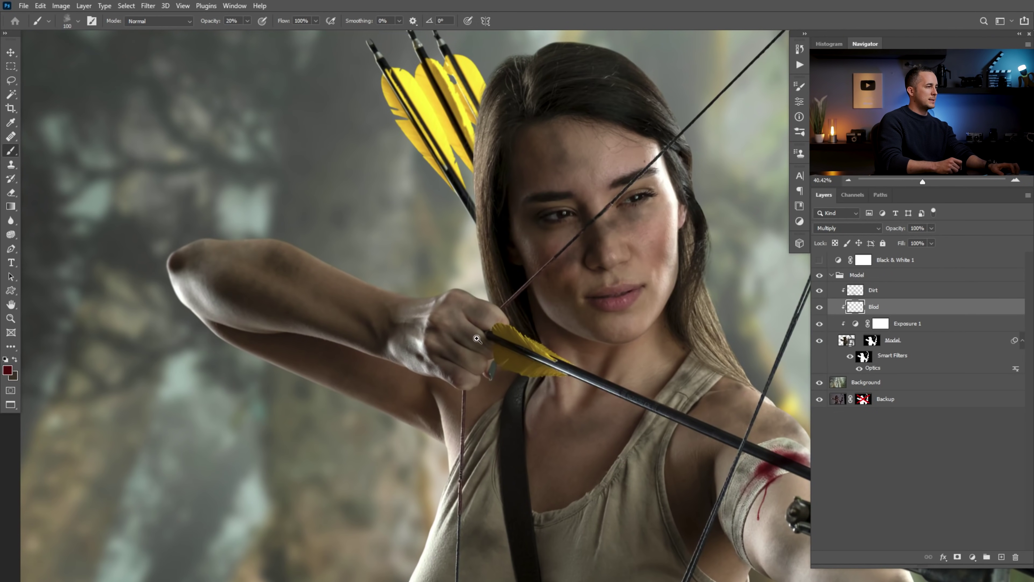
left_click_drag(547, 425, 505, 361)
left_click_drag(423, 269, 450, 280)
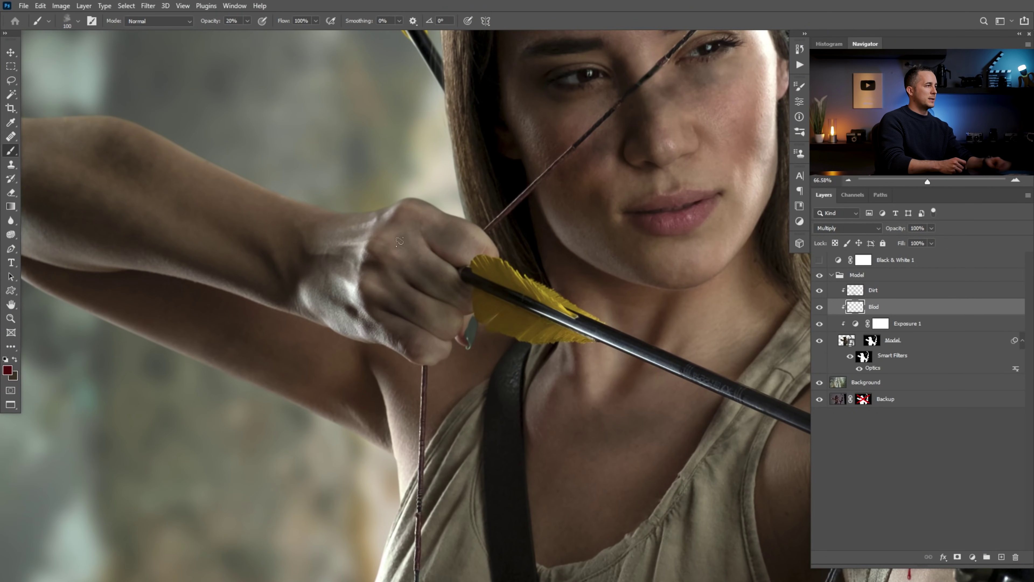
left_click_drag(391, 226, 408, 229)
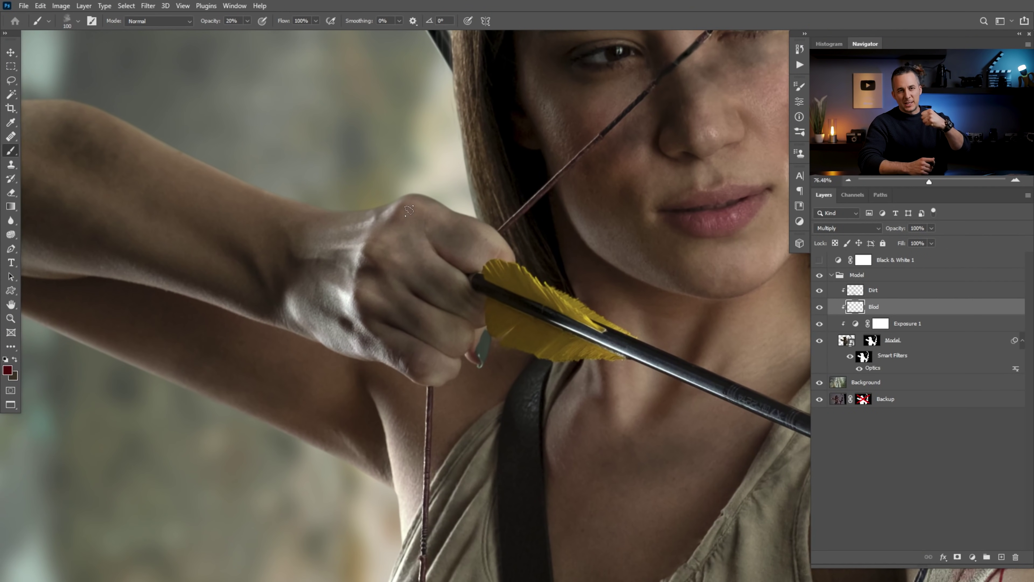
key("bracketleft")
key("bracketleft")
key("bracketleft")
key("bracketleft")
key("bracketleft")
key("bracketleft")
key("bracketleft")
left_click_drag(394, 216, 409, 214)
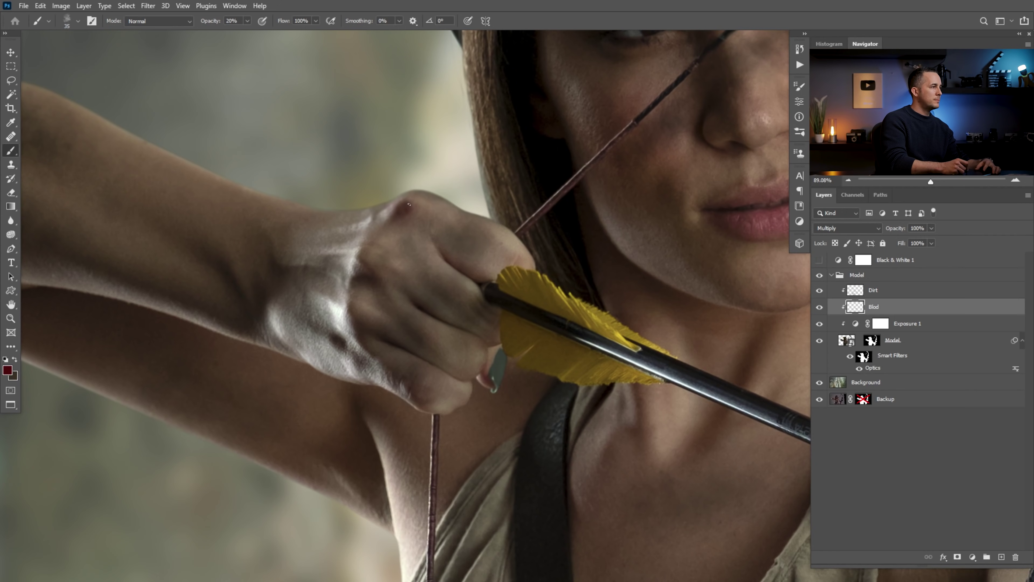
Set the foreground color to brighter red 850202 and redden the knuckles of the drawing hand
left_click(5, 370)
left_click(252, 240)
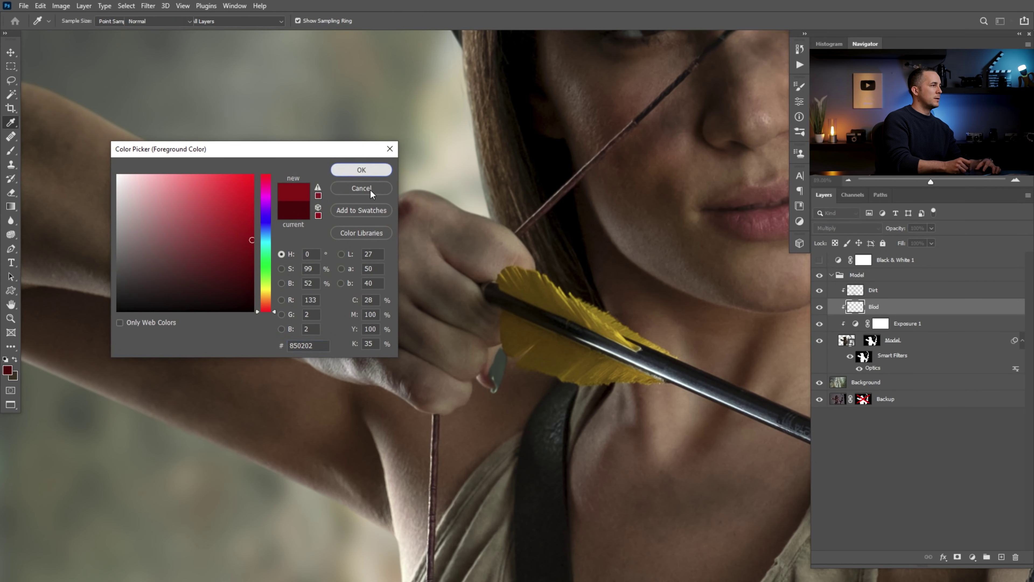
key("Return")
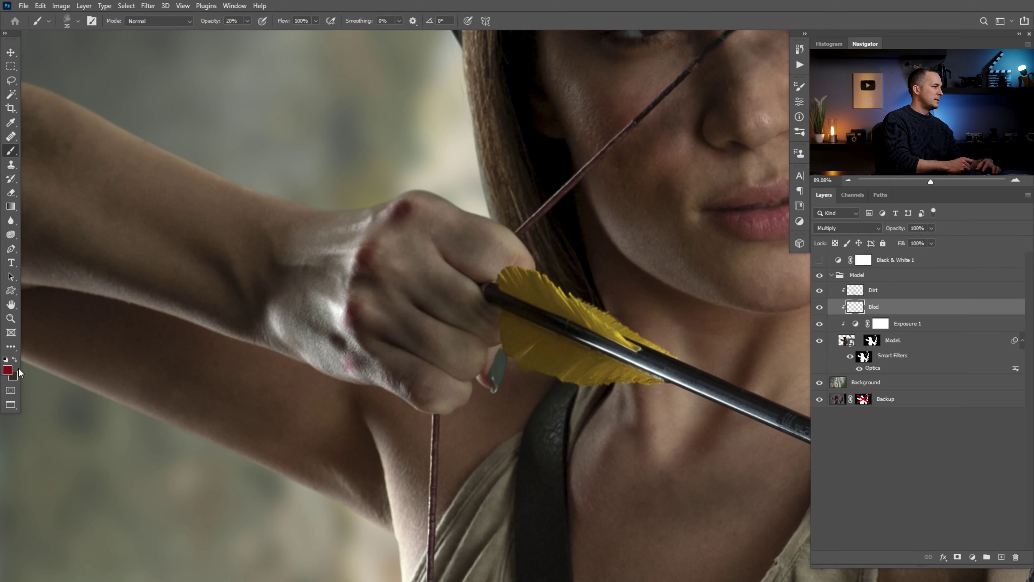
Set the foreground color to dark red 4a0202 and darken the wounds on the knuckles with a brush of about 15 px
left_click(8, 370)
left_click(249, 270)
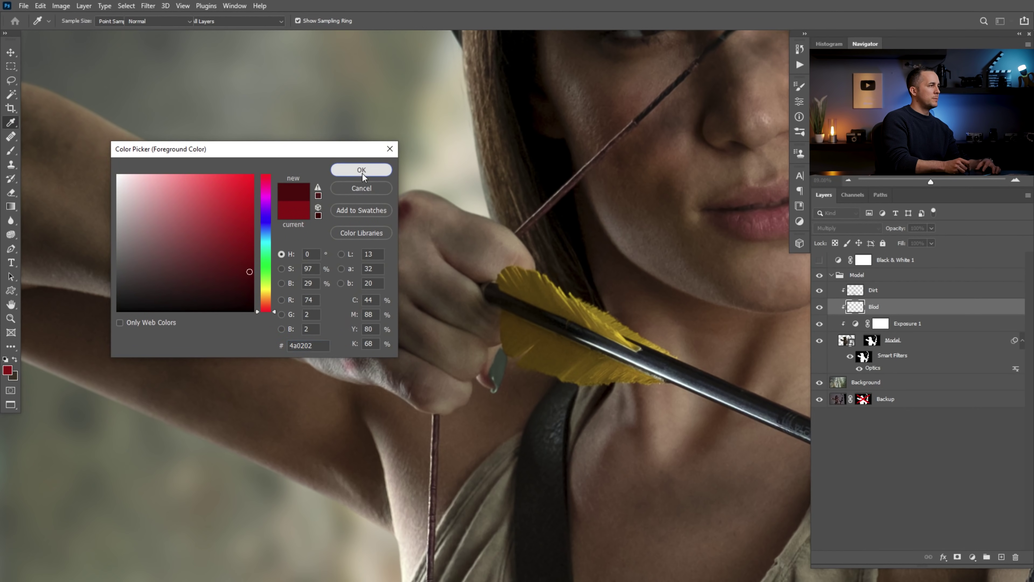
left_click(362, 172)
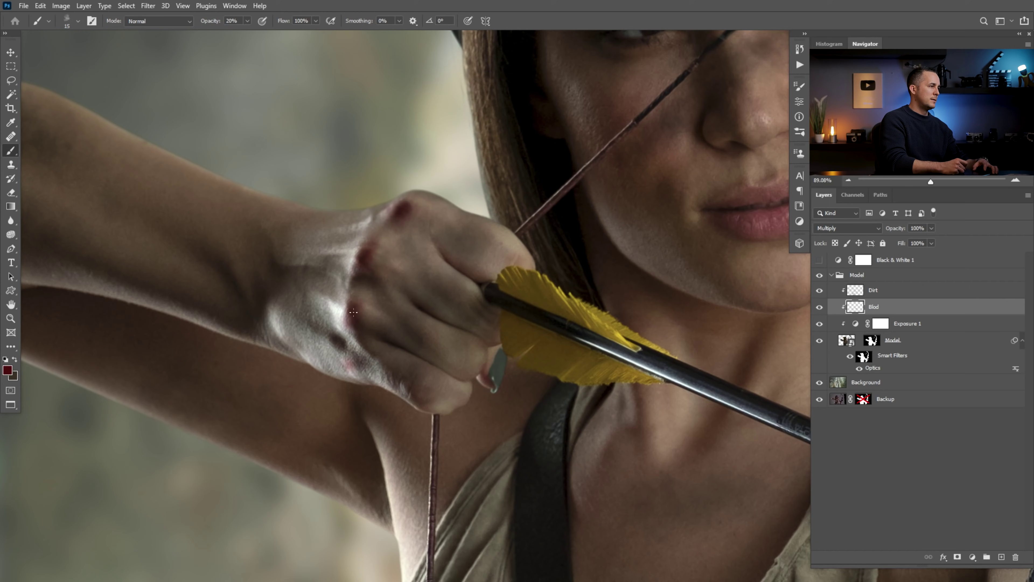
Enlarge the brush to about 90 px and spread the dark red around the knuckles of the drawing hand
key("bracketright")
key("bracketright")
key("bracketright")
key("bracketright")
key("bracketright")
key("bracketright")
key("bracketright")
key("bracketright")
left_click_drag(367, 324, 363, 305)
left_click_drag(369, 268, 362, 285)
left_click_drag(394, 219, 400, 244)
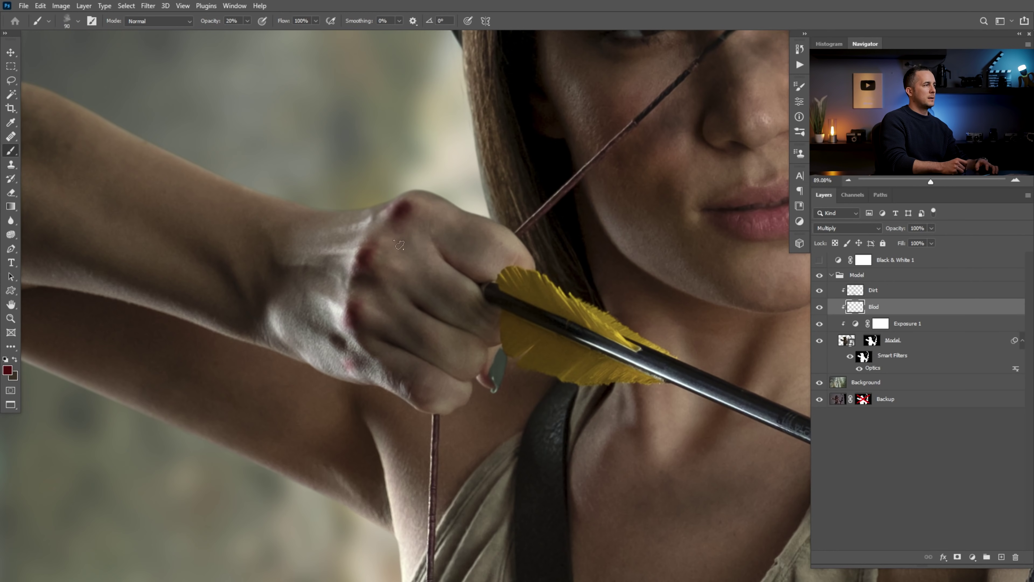
left_click_drag(461, 302, 403, 326)
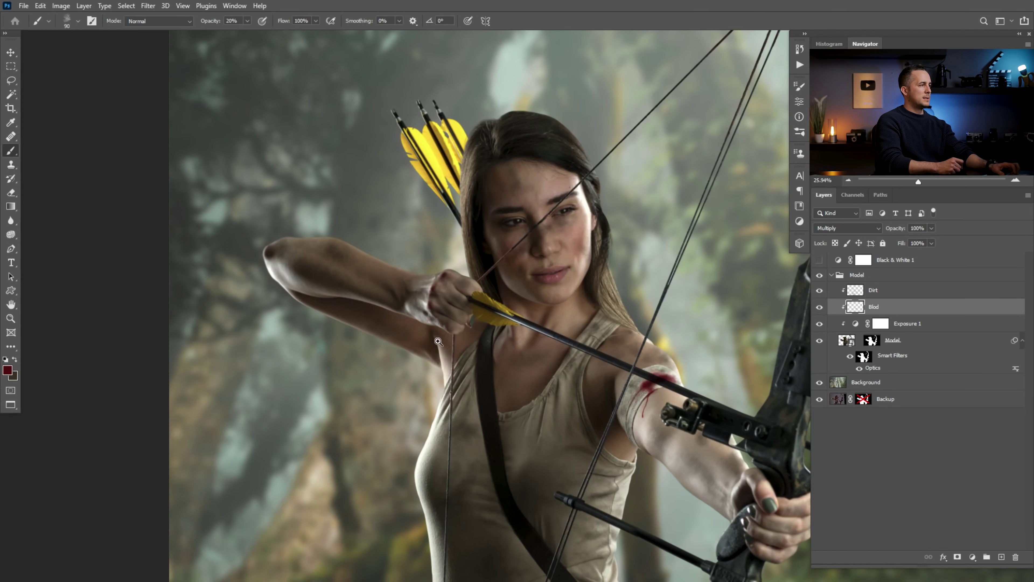
Soften the blood on the knuckles with a soft round Eraser of about 80 px at 10% opacity
left_click_drag(442, 297, 488, 308)
key("e")
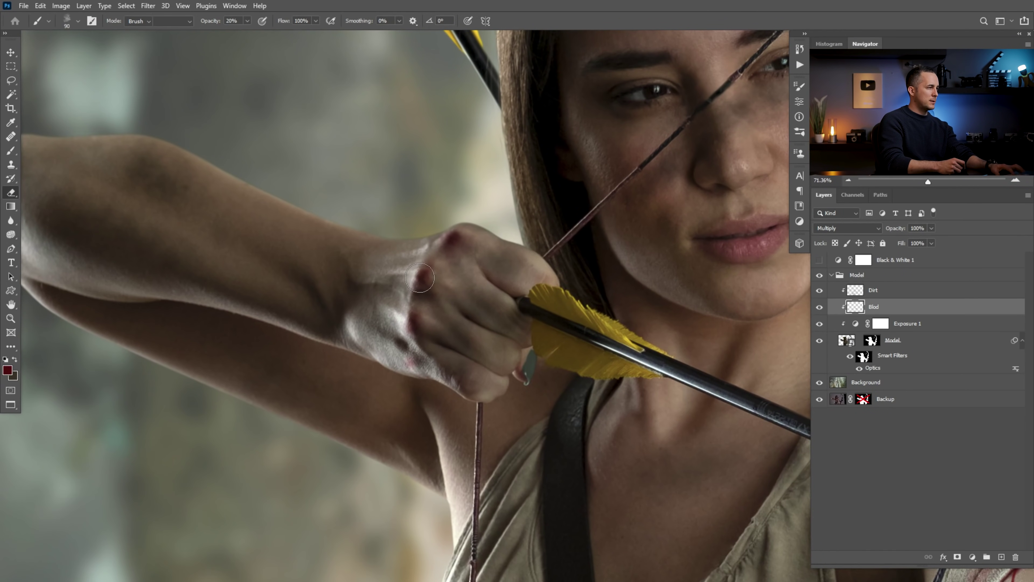
right_click(438, 270)
double_click(508, 346)
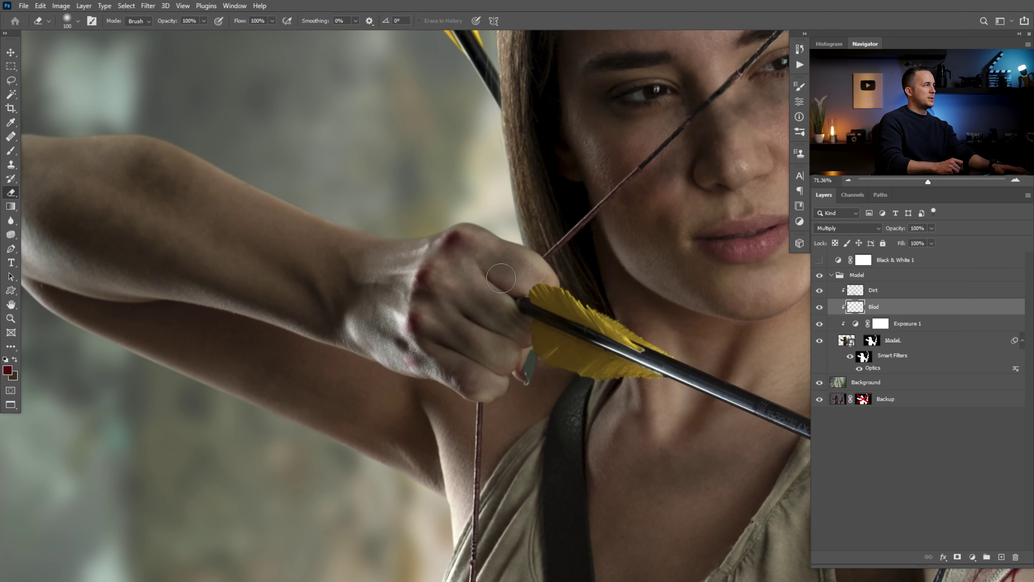
key("3")
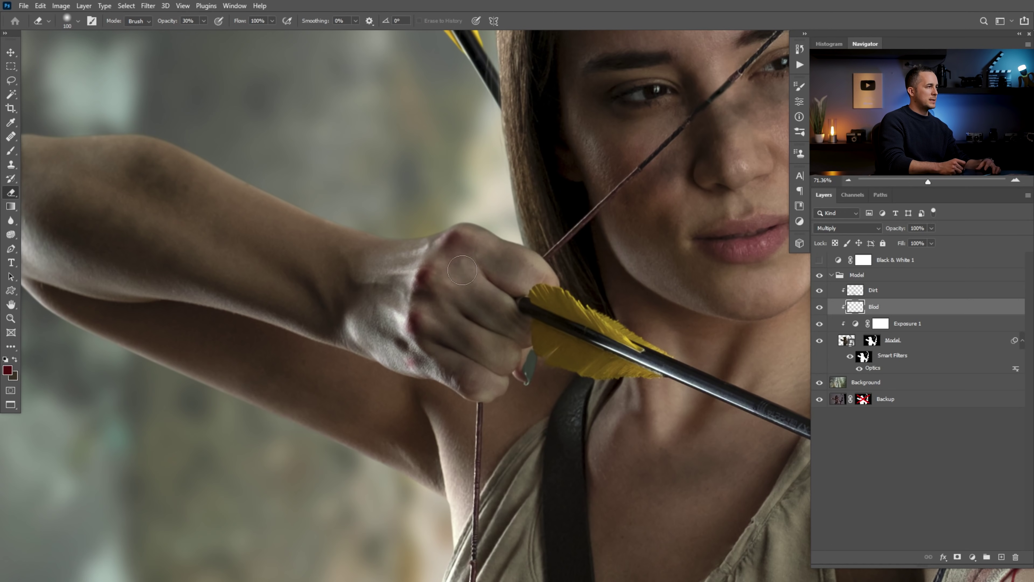
key("1")
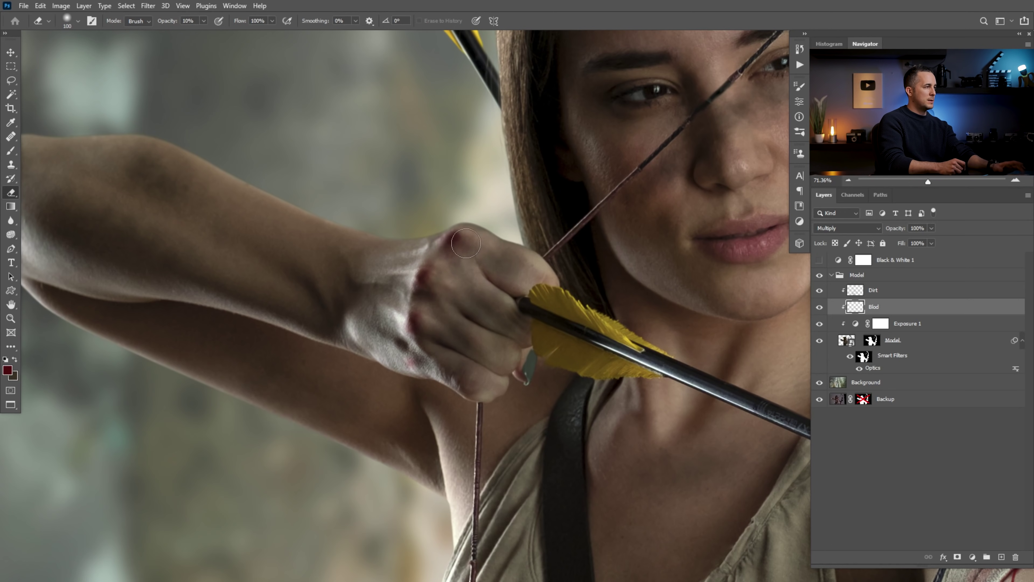
key("bracketleft")
key("bracketleft")
left_click_drag(441, 279, 416, 323)
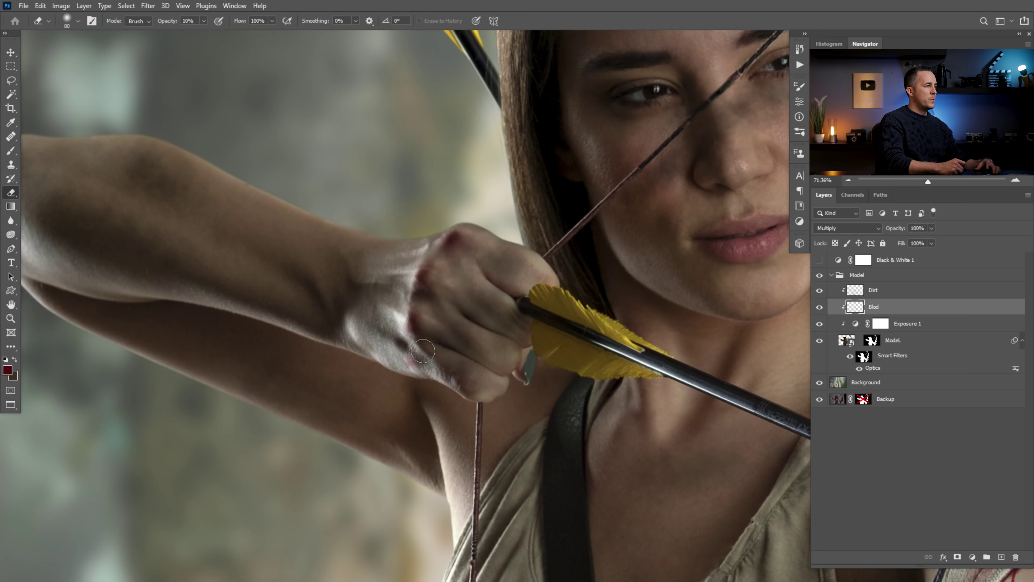
scroll(513, 343, "down", 9)
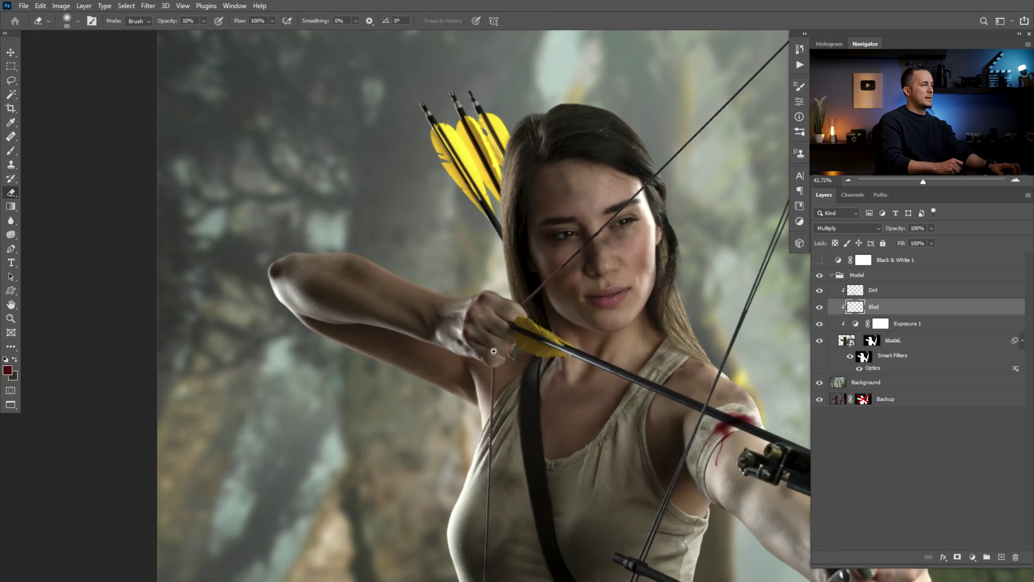
Deepen the blood on the upper-arm bandage with the Brush at 20% opacity, reducing it to about 10 px
left_click_drag(524, 346, 325, 280)
left_click_drag(677, 490, 514, 301)
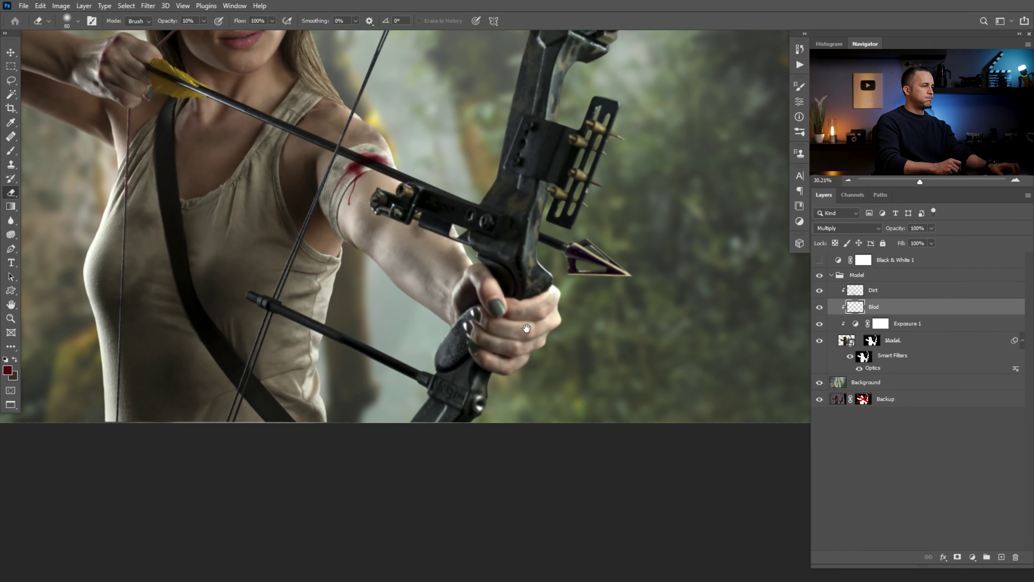
scroll(548, 340, "up", 6)
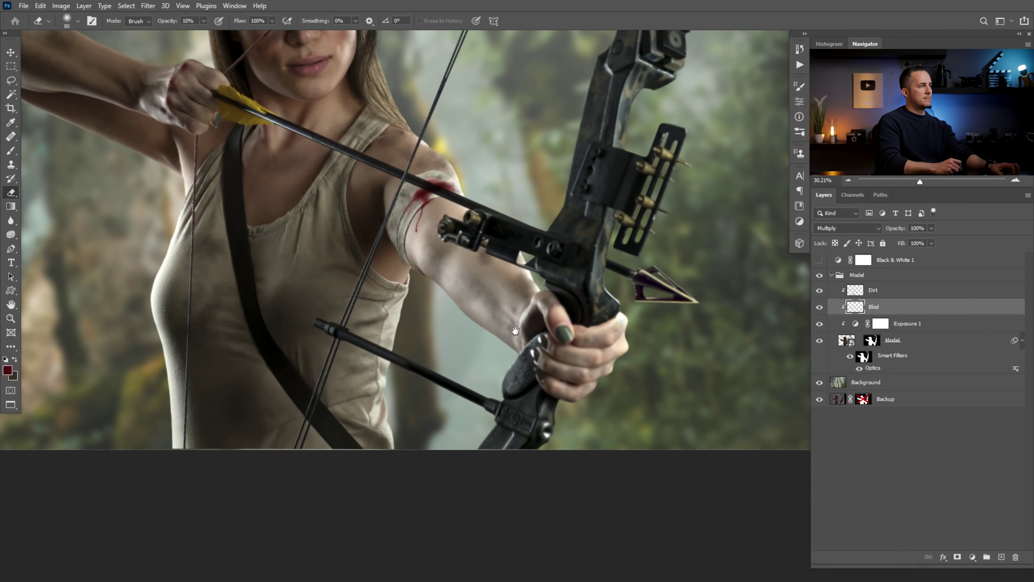
key("b")
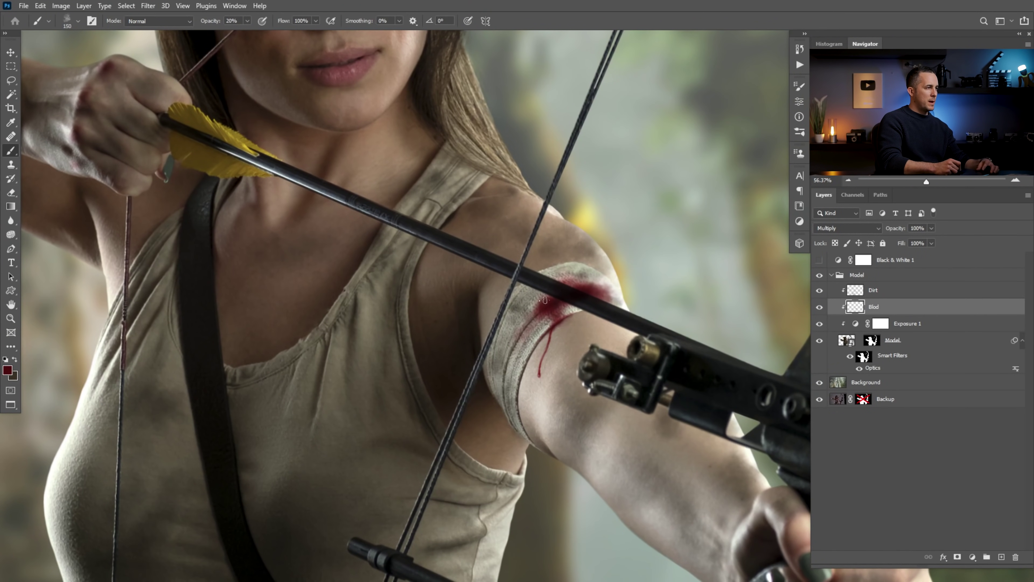
key("bracketleft")
key("bracketleft")
key("bracketleft")
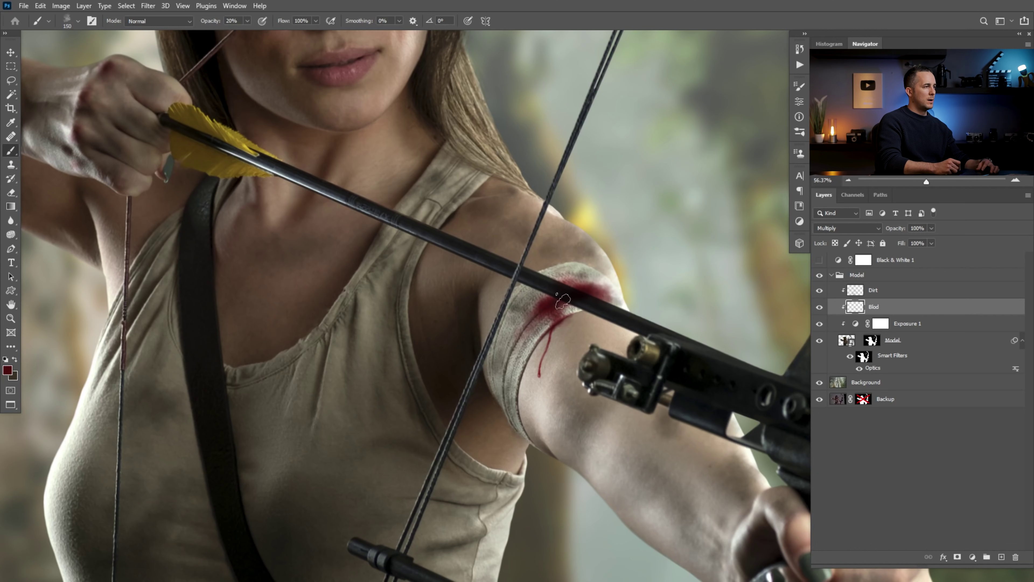
left_click_drag(595, 287, 588, 278)
key("bracketleft")
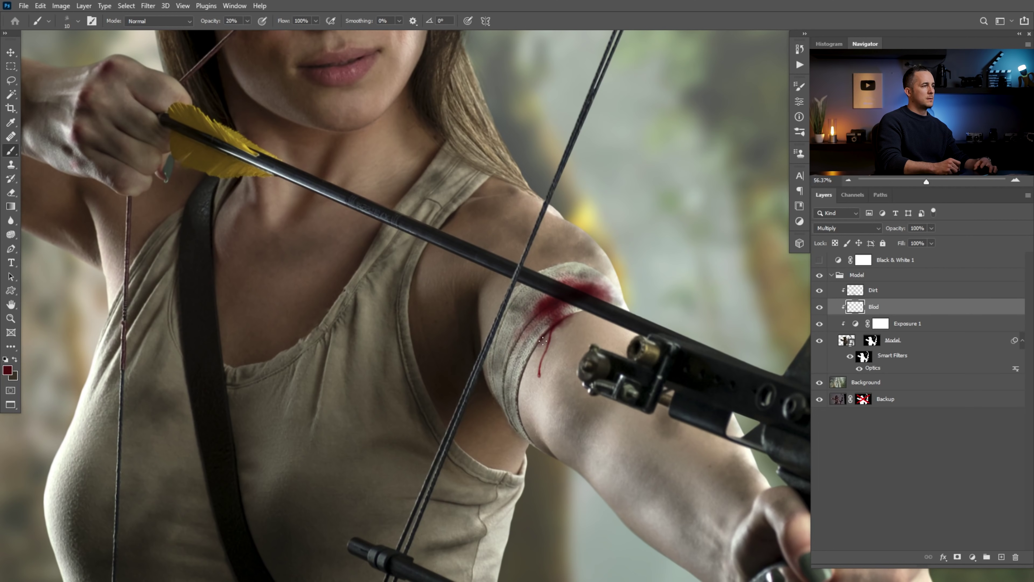
Enlarge the brush to about 90 px and change the foreground color from dark red to a brighter red
left_click_drag(465, 258, 574, 329)
key("bracketright")
key("bracketright")
key("bracketright")
key("bracketright")
key("bracketright")
key("bracketright")
key("bracketright")
key("bracketright")
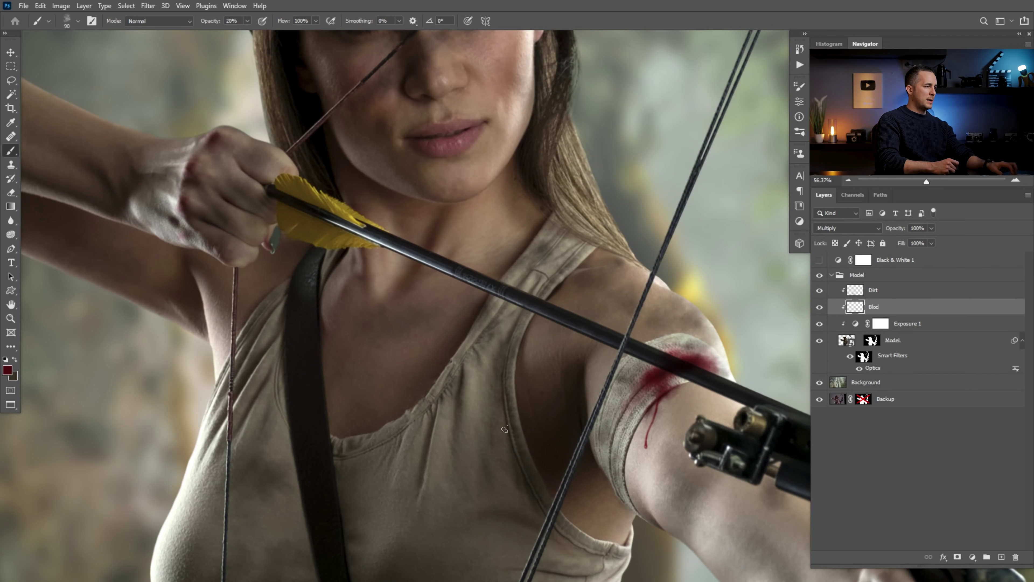
scroll(500, 425, "down", 3)
left_click_drag(485, 434, 470, 295)
left_click(9, 371)
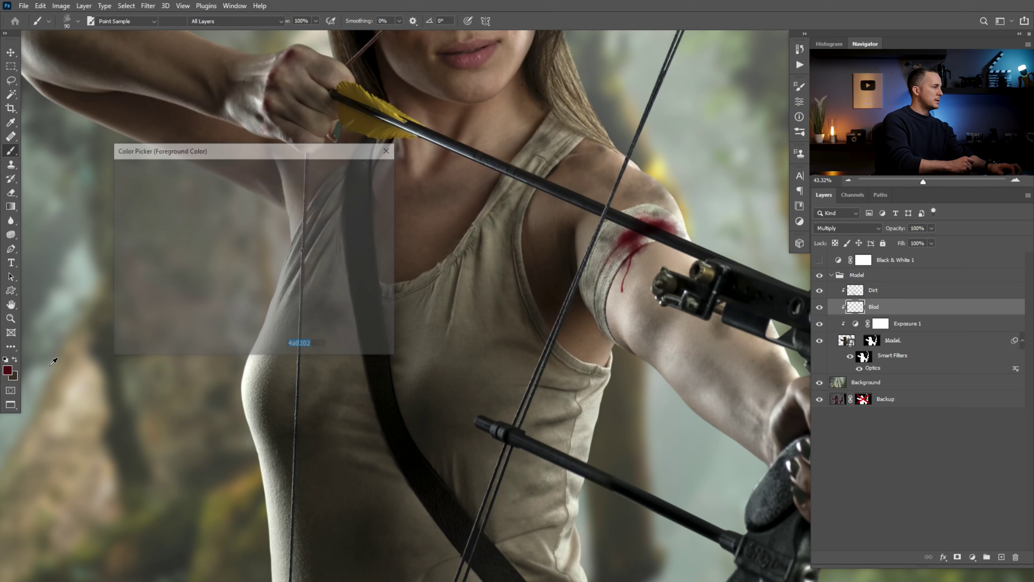
left_click(253, 234)
left_click(360, 169)
left_click_drag(555, 313, 530, 317)
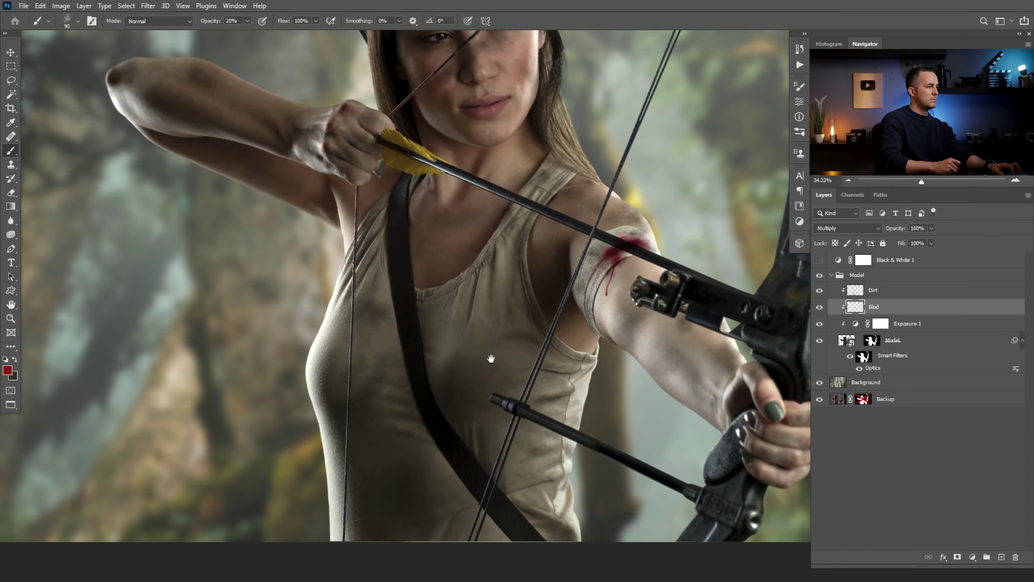
Paint faint bloodstains on the front and side of the tank top with the brush at 20% opacity
left_click_drag(490, 358, 455, 261)
key("bracketright")
key("bracketright")
key("bracketright")
key("bracketright")
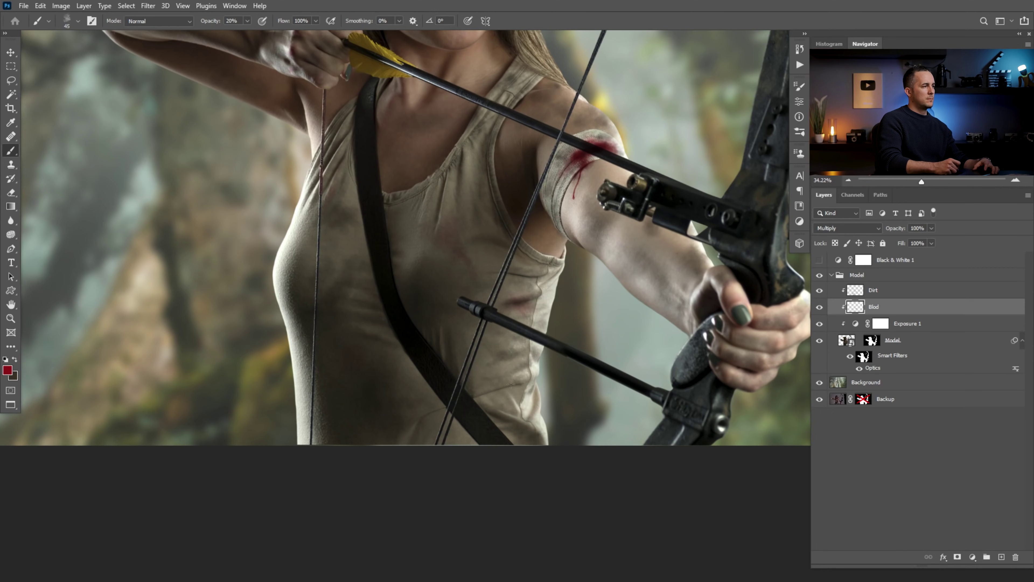
Choose the Fluffy Dual Cloud Brush preset at 100% opacity and shrink it to about 15 px
left_click_drag(541, 239, 556, 340)
scroll(555, 336, "down", 2)
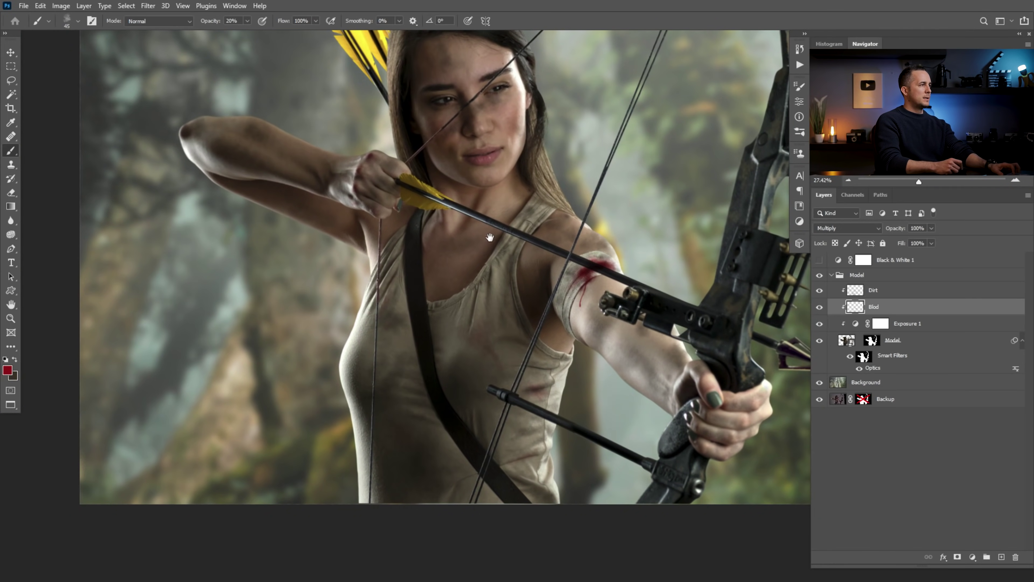
left_click_drag(485, 228, 506, 340)
left_click_drag(304, 279, 339, 292)
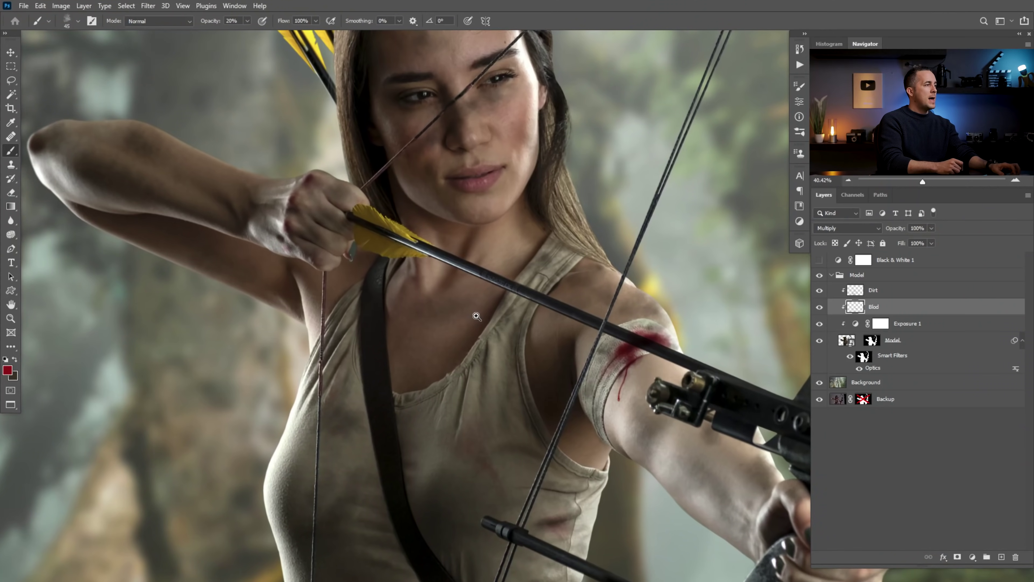
right_click(477, 317)
left_click(540, 486)
left_click_drag(428, 327, 461, 336)
key("bracketleft")
key("bracketleft")
key("bracketleft")
key("bracketleft")
key("bracketleft")
key("bracketleft")
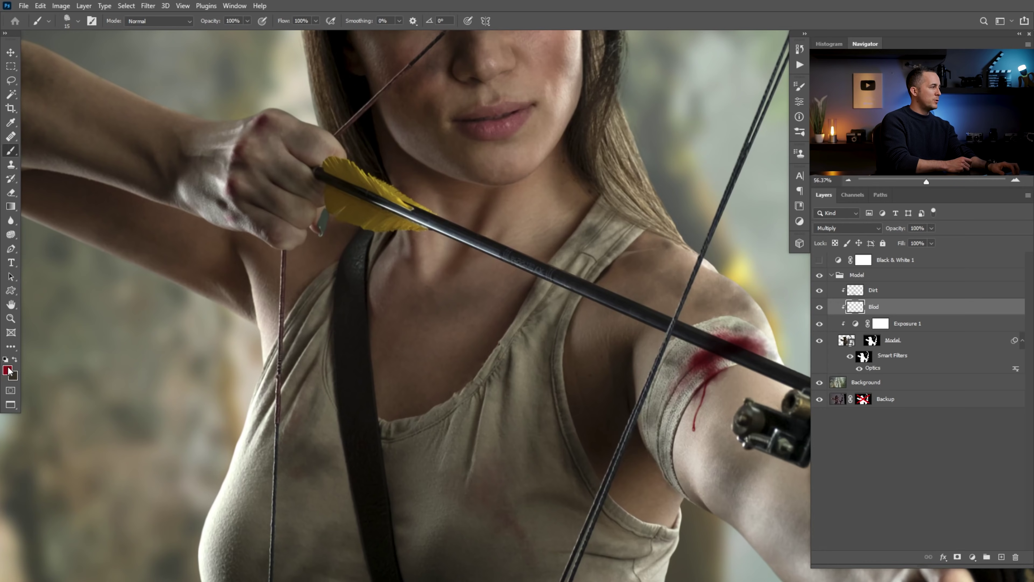
left_click_drag(420, 347, 432, 352)
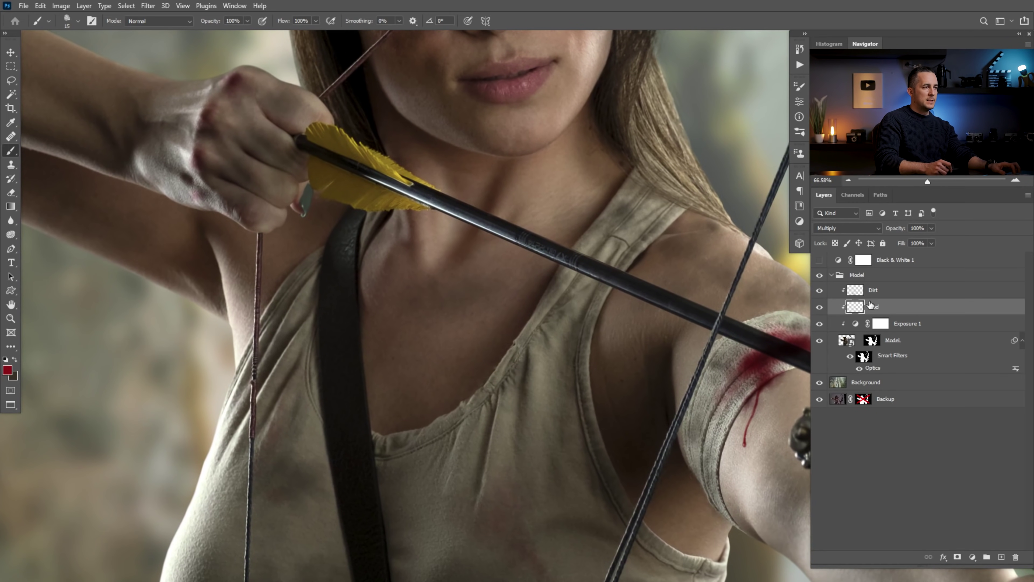
Add a new layer named Skratches above the Dirt layer and clip it to the model
left_click(865, 293)
left_click(1001, 557)
double_click(873, 289)
type("Skratches")
key("Return")
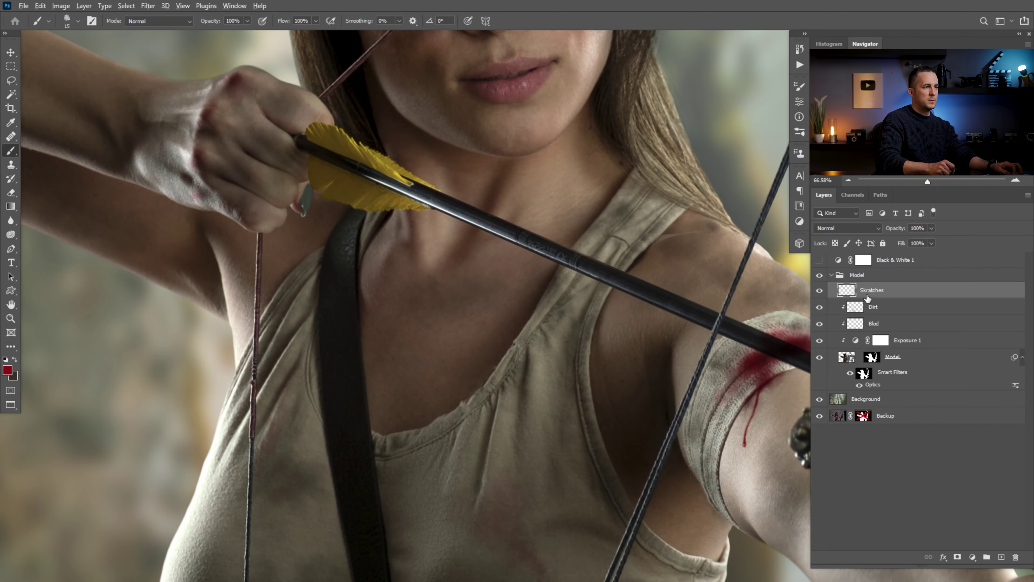
key("ctrl+0")
left_click(865, 299, "alt")
Set the blend mode of the Skratches layer to Multiply
left_click_drag(450, 338, 495, 346)
left_click_drag(154, 218, 468, 330)
left_click_drag(395, 299, 436, 303)
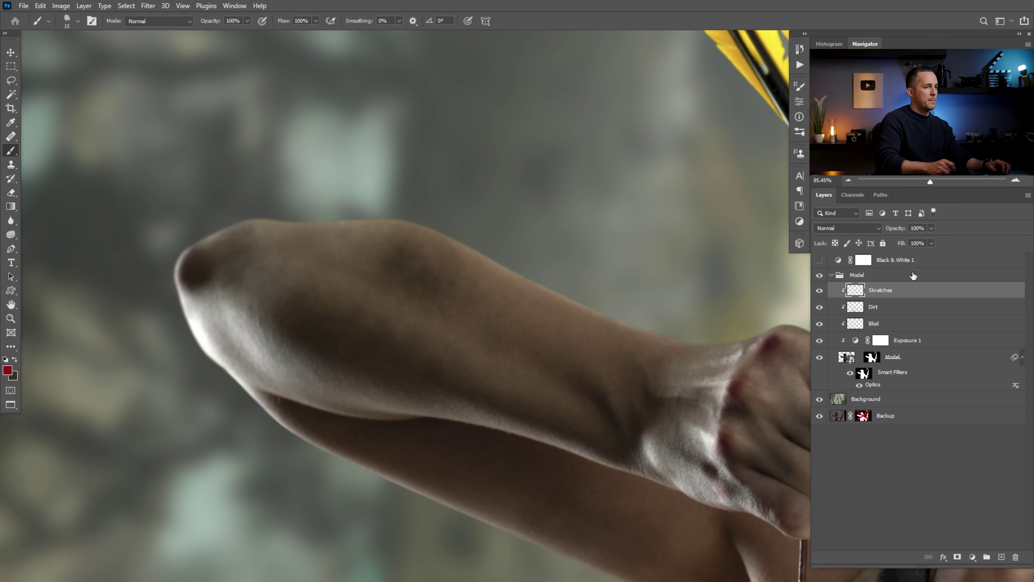
left_click(874, 229)
left_click(838, 269)
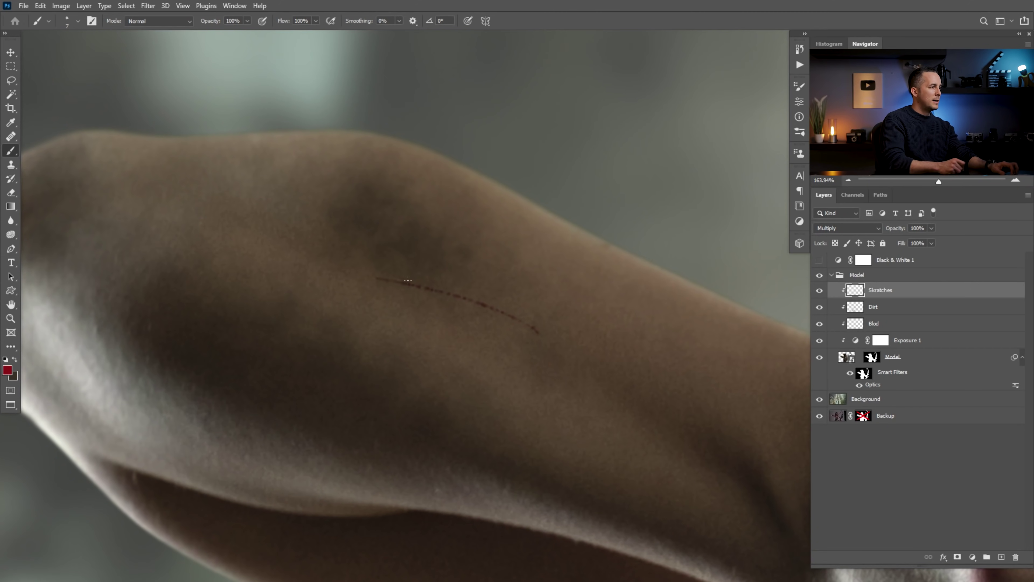
Draw thin red scratches along the forearm of the drawing arm with a 7 px brush, lowering its opacity to 54%
mouse_move(379, 272)
left_mouse_down()
mouse_move(481, 297)
mouse_move(497, 310)
left_mouse_up()
key("ctrl+z")
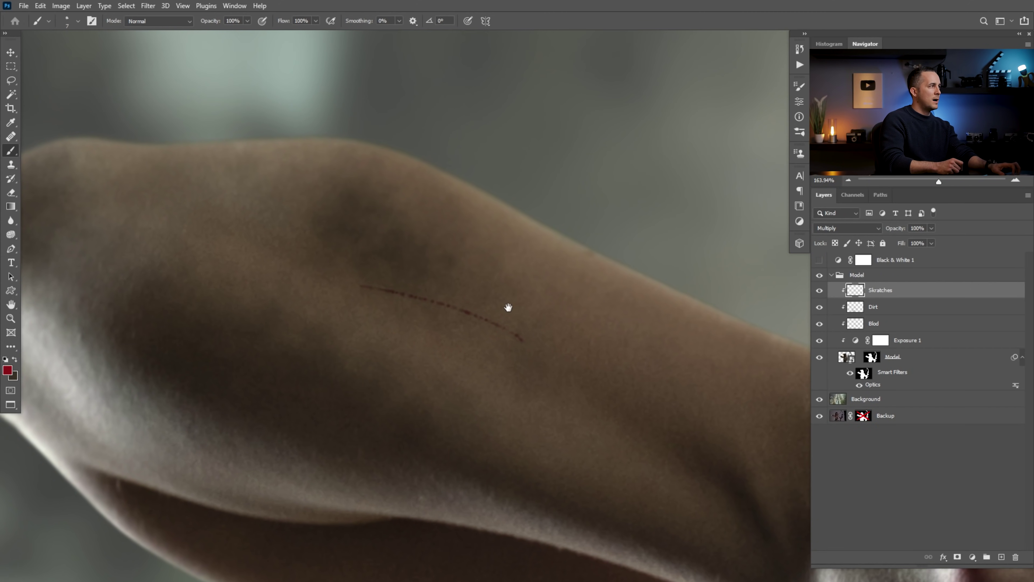
scroll(496, 310, "down", 2)
key("5")
key("4")
left_click_drag(387, 302, 491, 324)
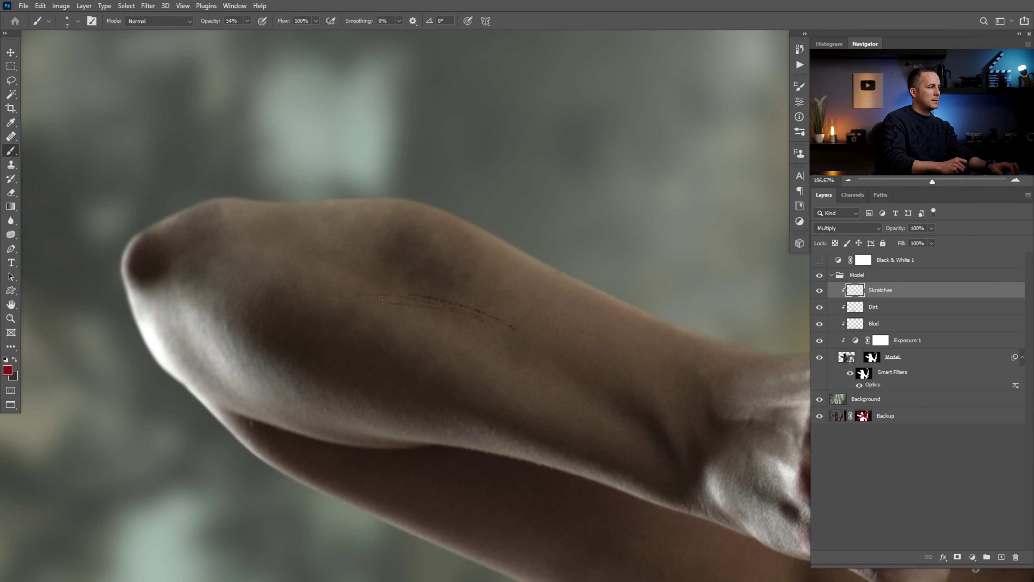
left_click_drag(321, 283, 373, 282)
left_click_drag(491, 298, 467, 300)
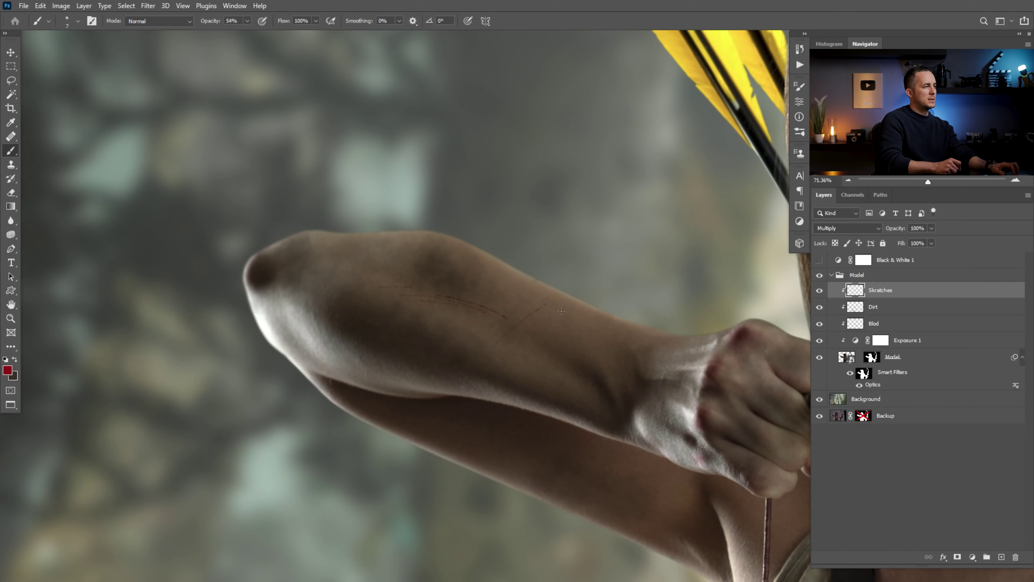
left_click_drag(528, 338, 399, 300)
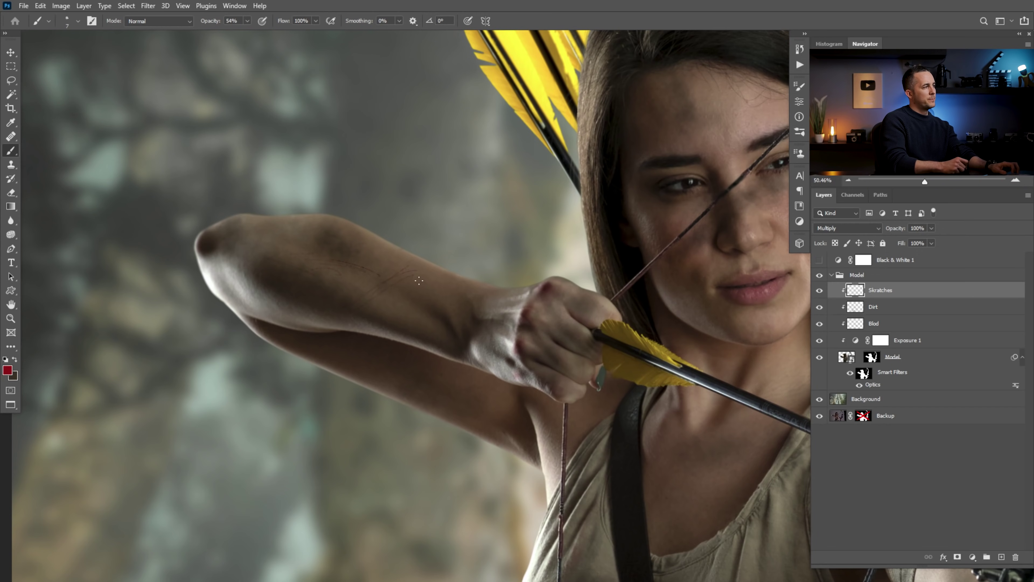
Paint a cluster of fine slanted red scratches on the chin below the lips, reducing the brush to 4 px
left_click_drag(734, 269, 491, 263)
left_click_drag(517, 314, 592, 309)
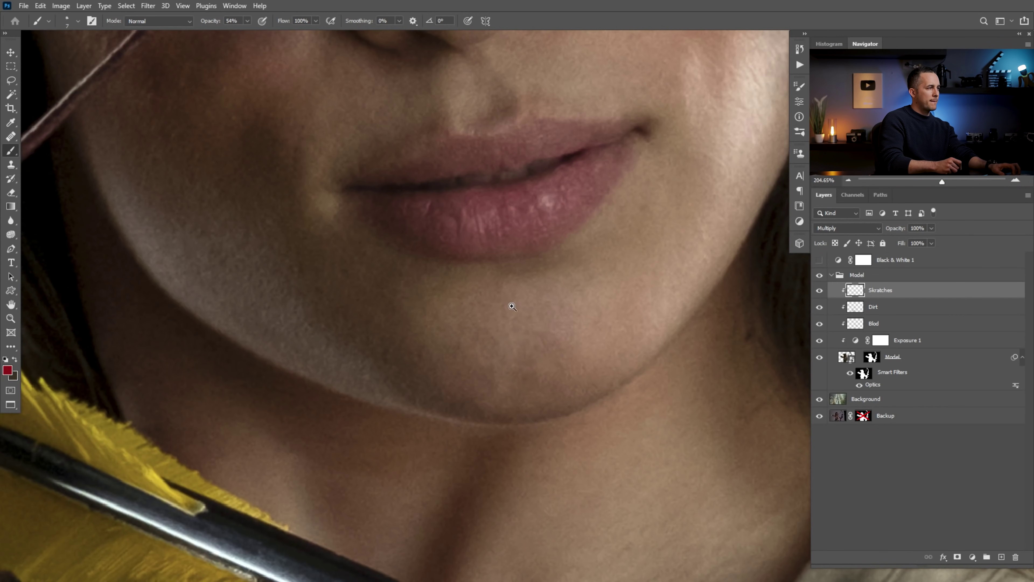
key("ctrl+z")
key("[")
mouse_move(478, 321)
left_mouse_down()
mouse_move(551, 283)
mouse_move(453, 335)
mouse_move(516, 313)
left_mouse_up()
key("[")
key("[")
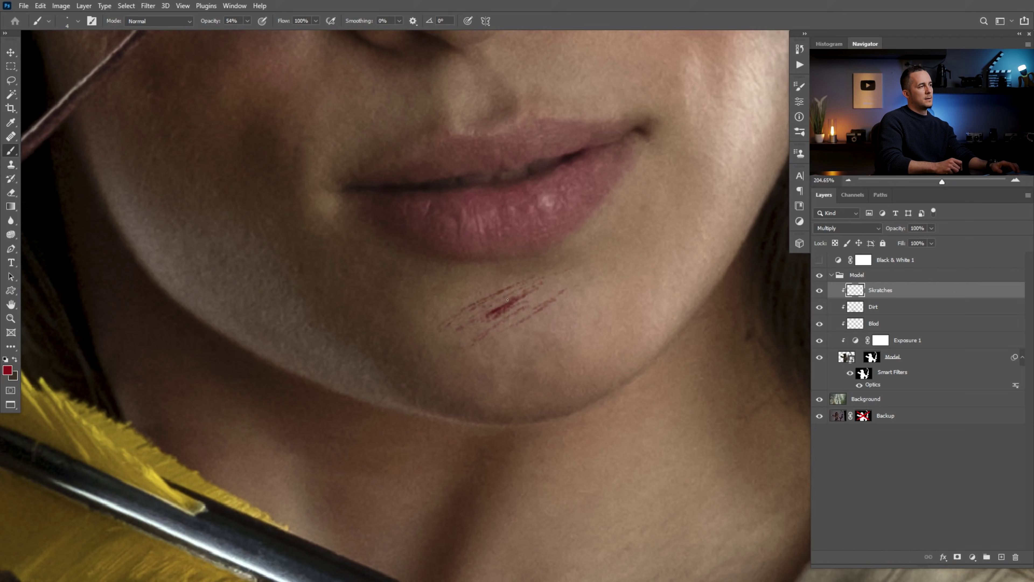
Darken the chin wound using the Cloud/Dust 02 brush at 20% opacity with foreground color 470101
mouse_move(537, 307)
left_mouse_down()
mouse_move(484, 353)
mouse_move(521, 346)
left_mouse_up()
right_click(518, 312)
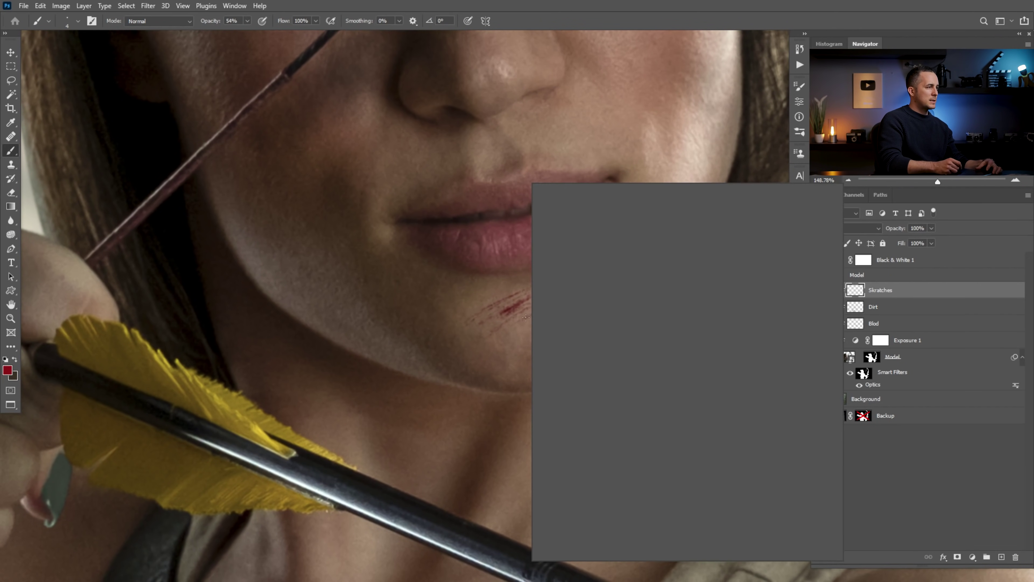
left_click(591, 454)
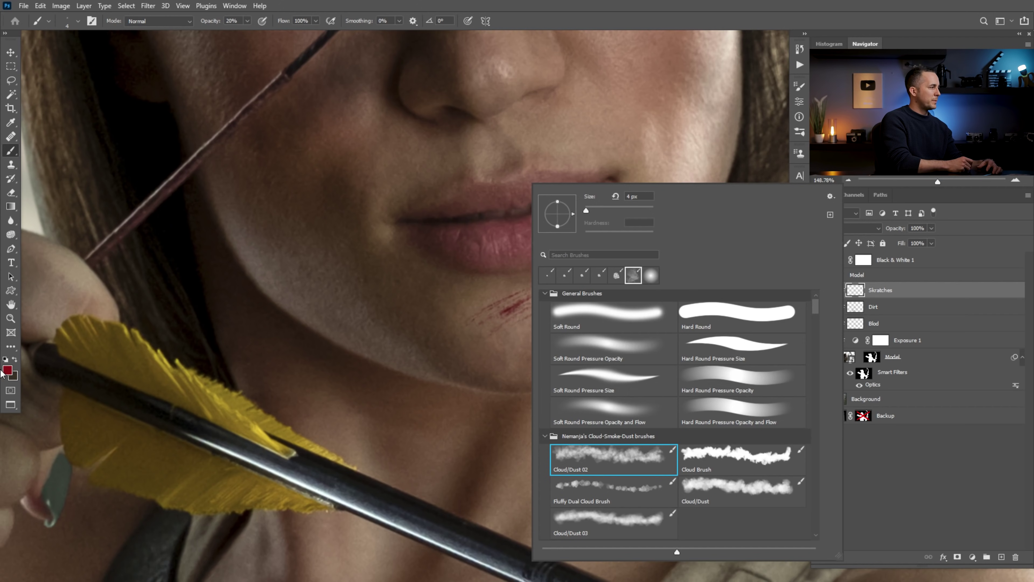
left_click(8, 369)
left_click(252, 274)
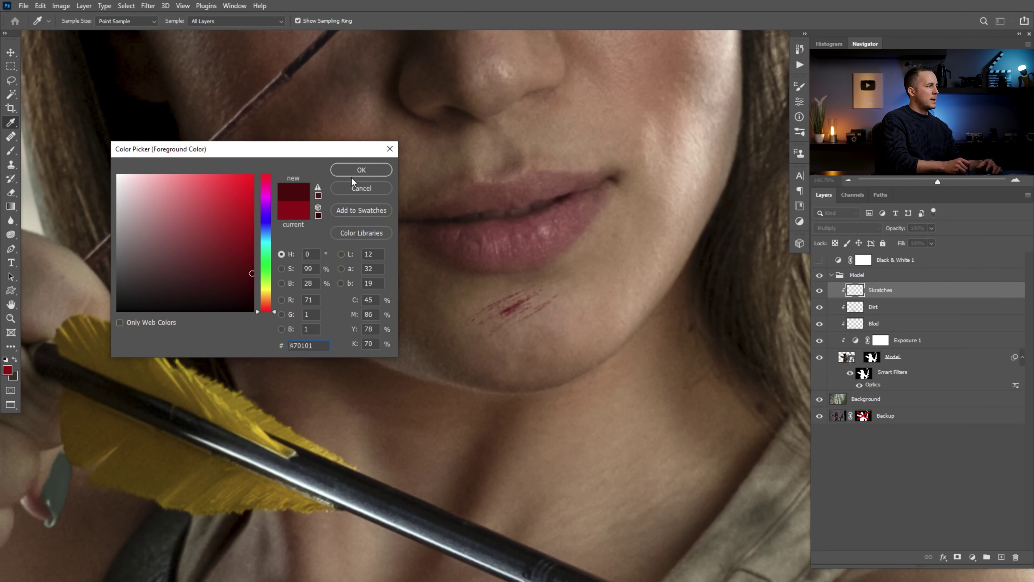
left_click(356, 171)
mouse_move(523, 303)
left_mouse_down()
mouse_move(481, 327)
mouse_move(528, 297)
mouse_move(506, 308)
left_mouse_up()
key("[")
key("[")
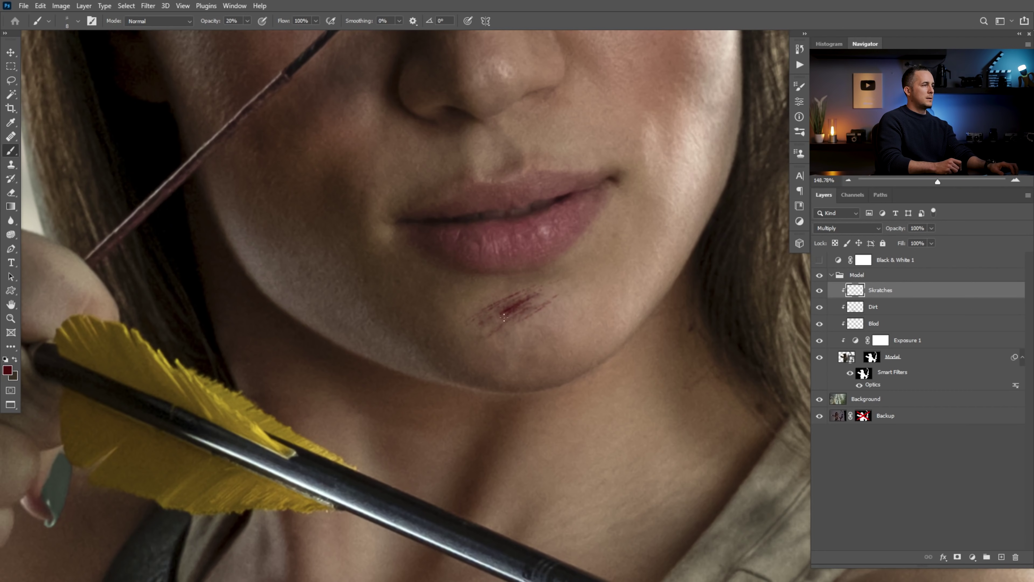
key("]")
mouse_move(538, 279)
left_mouse_down()
mouse_move(505, 313)
mouse_move(532, 337)
mouse_move(494, 372)
mouse_move(524, 367)
mouse_move(578, 346)
mouse_move(500, 343)
mouse_move(533, 342)
mouse_move(484, 292)
left_mouse_up()
left_click_drag(531, 317, 519, 324)
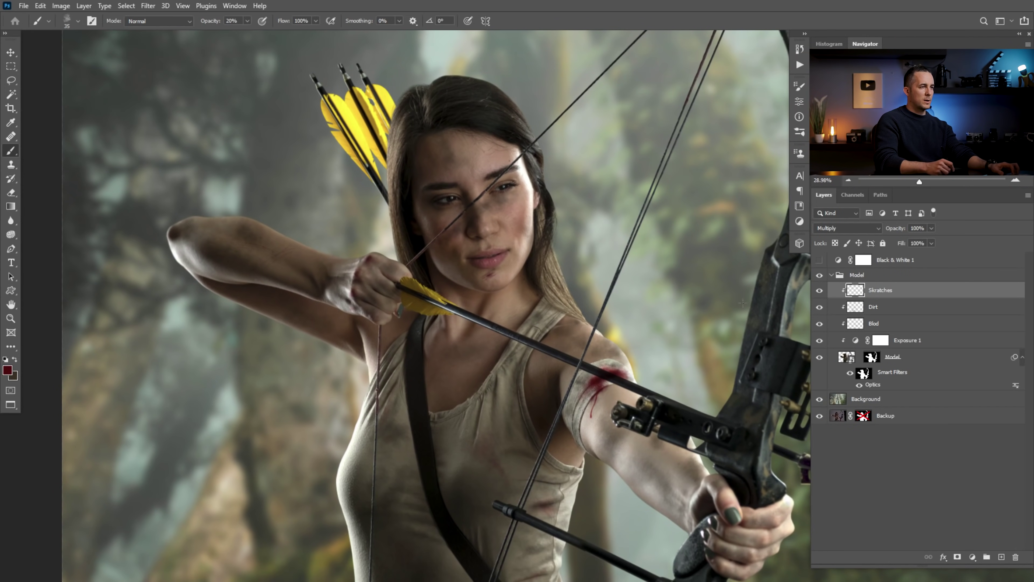
Choose the Fluffy Dual Cloud Brush at 100% opacity and shrink it to 1 px
right_click(484, 389)
left_click(476, 276)
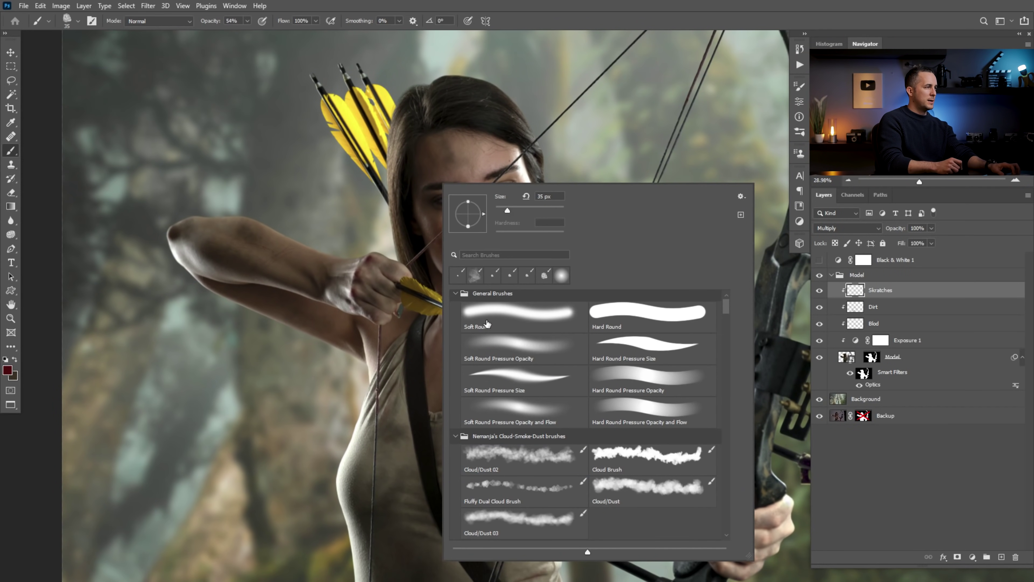
left_click(494, 492)
left_click_drag(421, 337, 471, 353)
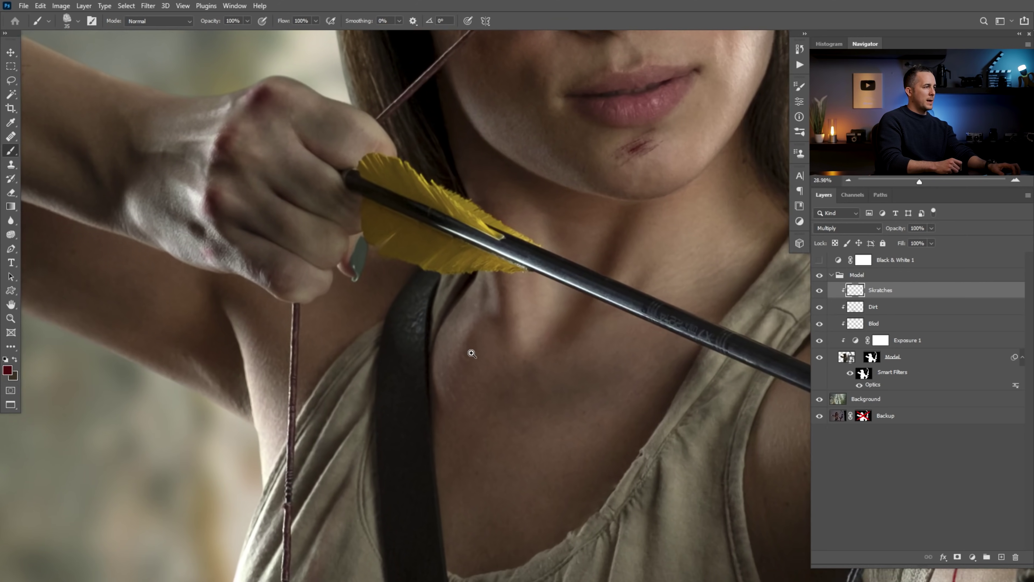
key("[")
key("[")
key("[")
key("[")
key("[")
key("[")
key("[")
key("[")
key("[")
key("[")
key("[")
key("[")
key("[")
key("[")
Set the foreground color to 910101 and draw thin scratches on the bow arm and across the fingers gripping the bow
left_click_drag(692, 250, 436, 322)
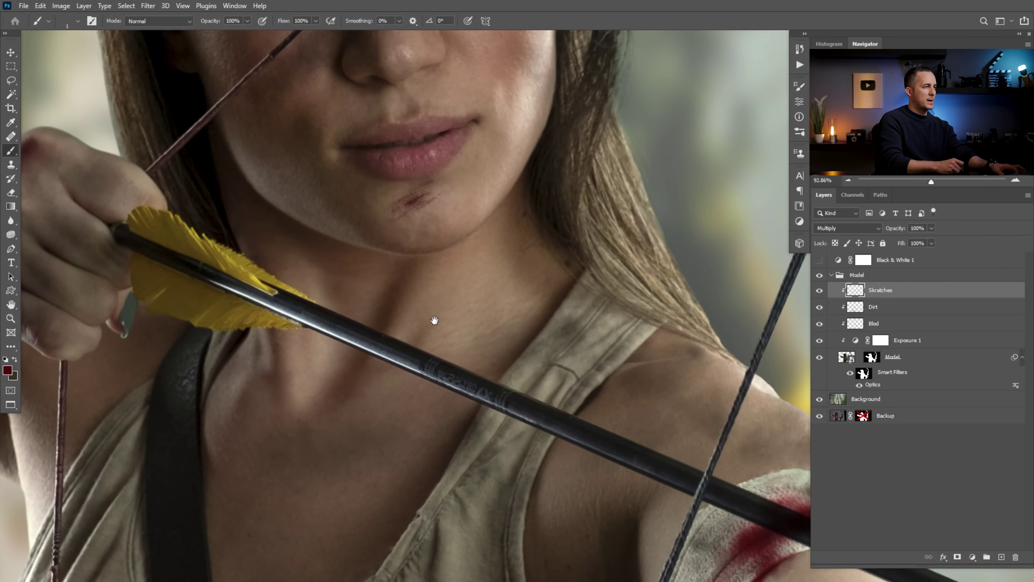
left_click_drag(673, 457, 418, 201)
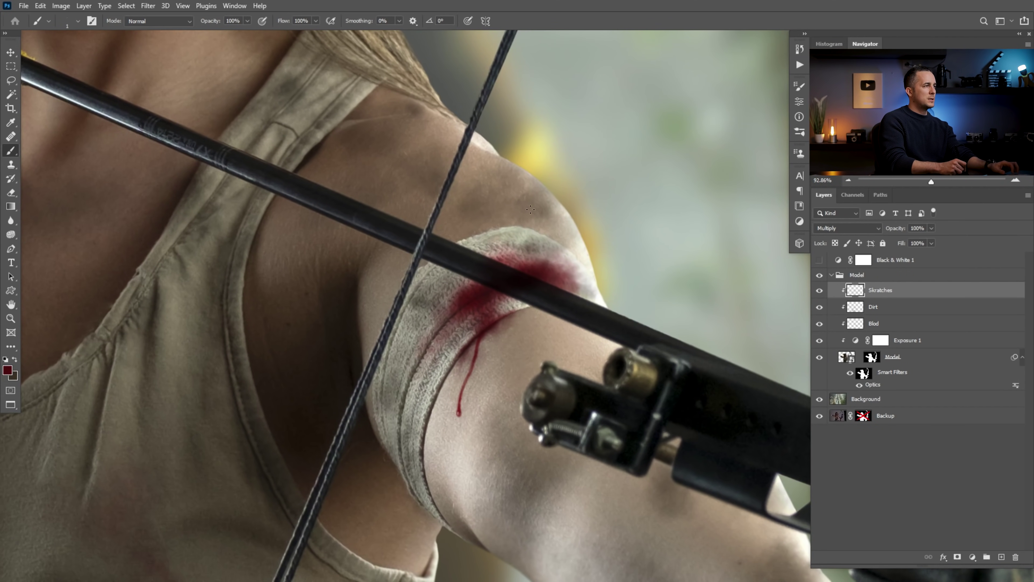
left_click(7, 370)
left_click(253, 226)
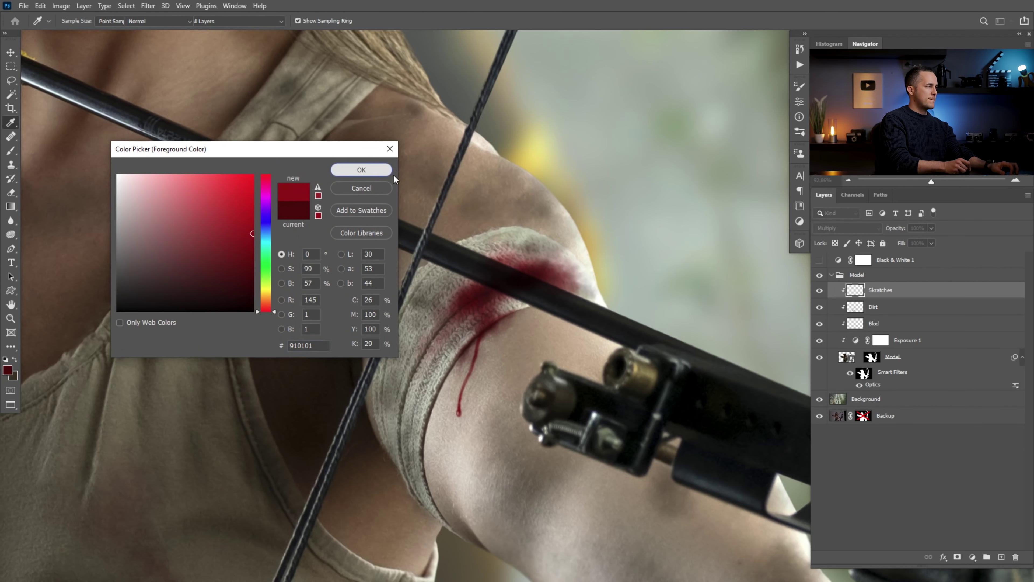
left_click(387, 171)
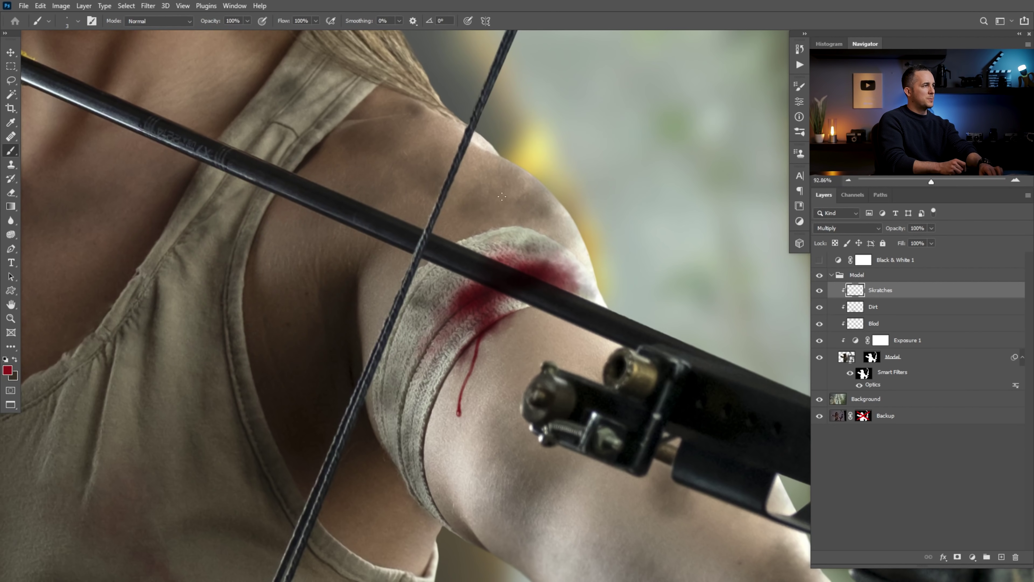
left_click_drag(491, 403, 446, 264)
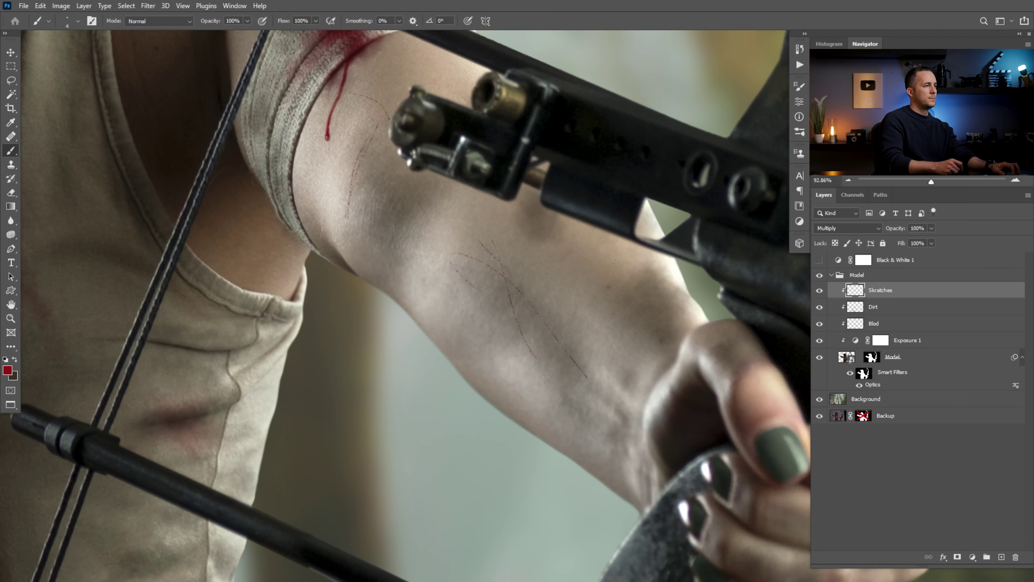
left_click_drag(662, 362, 394, 148)
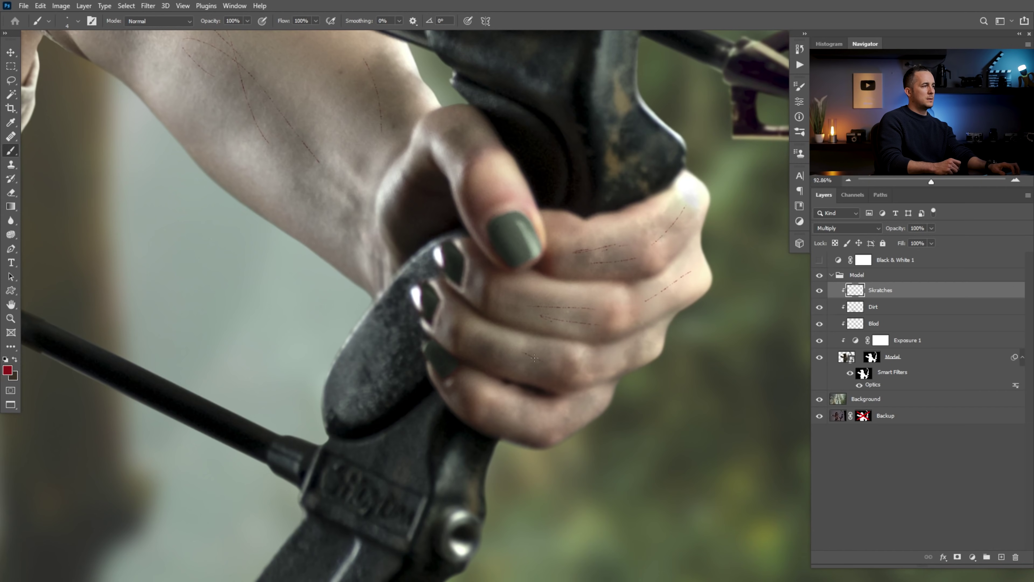
Review the scratches, dirt and bloodstains across the bow arm, face, drawing hand and tank top
left_click_drag(558, 335, 612, 542)
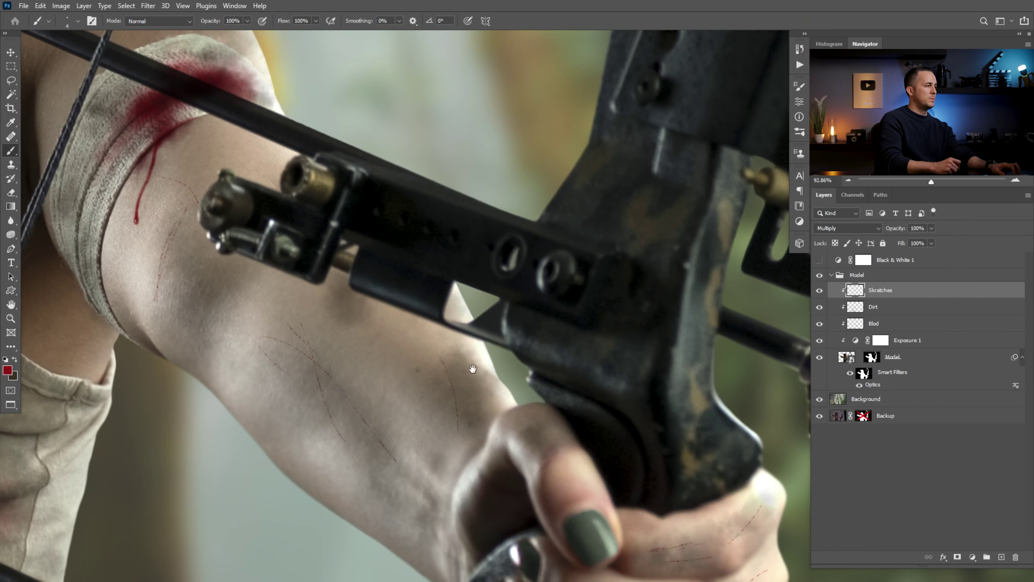
left_click_drag(239, 86, 439, 327)
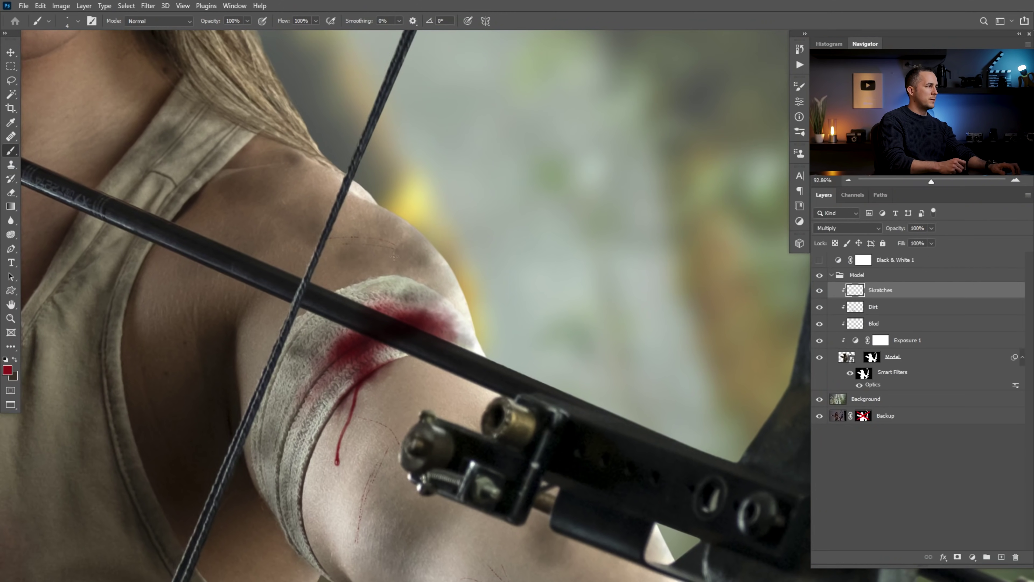
left_click_drag(84, 181, 407, 441)
left_click_drag(367, 147, 493, 468)
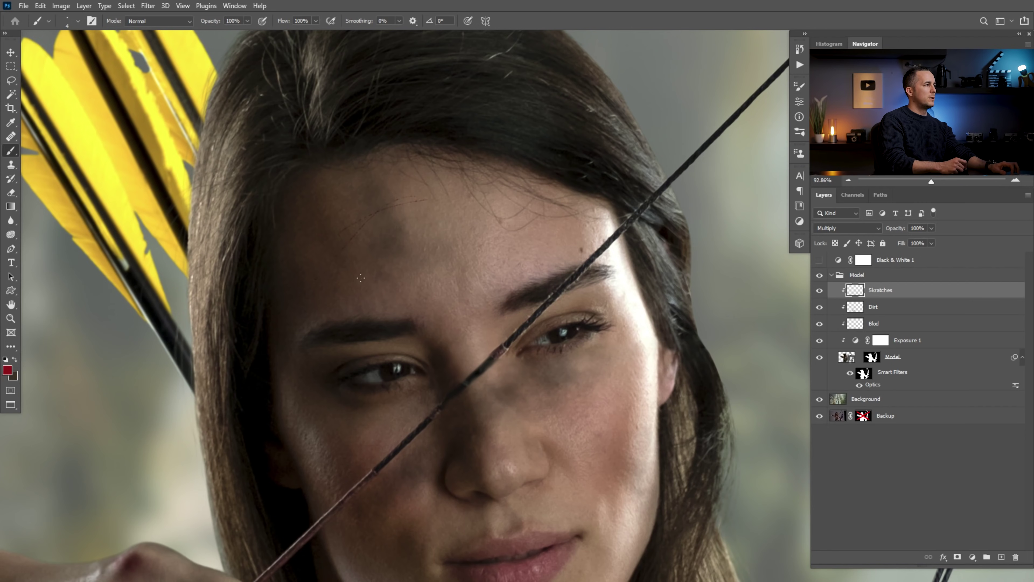
scroll(448, 264, "down", 4)
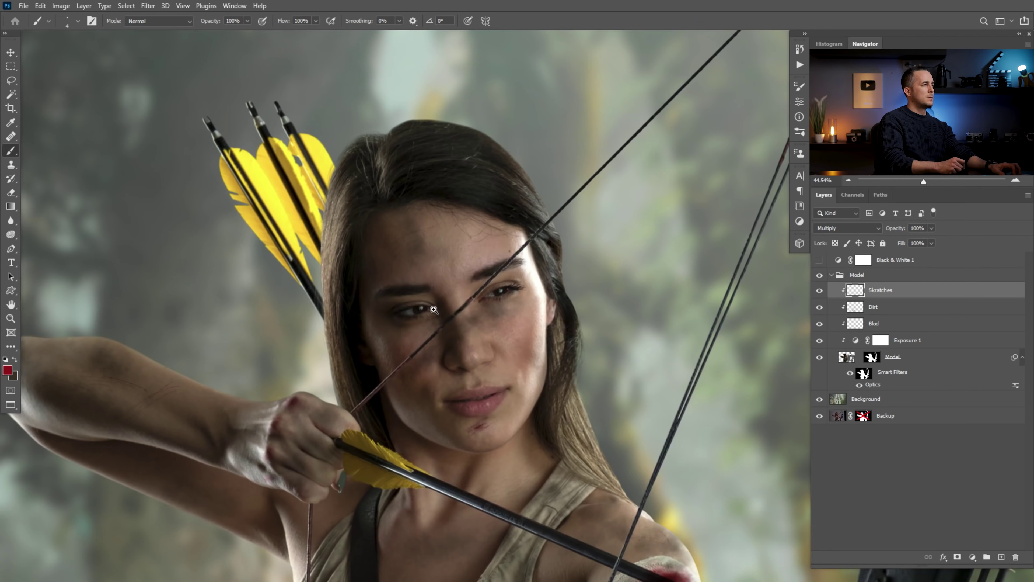
left_click_drag(428, 387, 448, 272)
left_click_drag(425, 420, 484, 276)
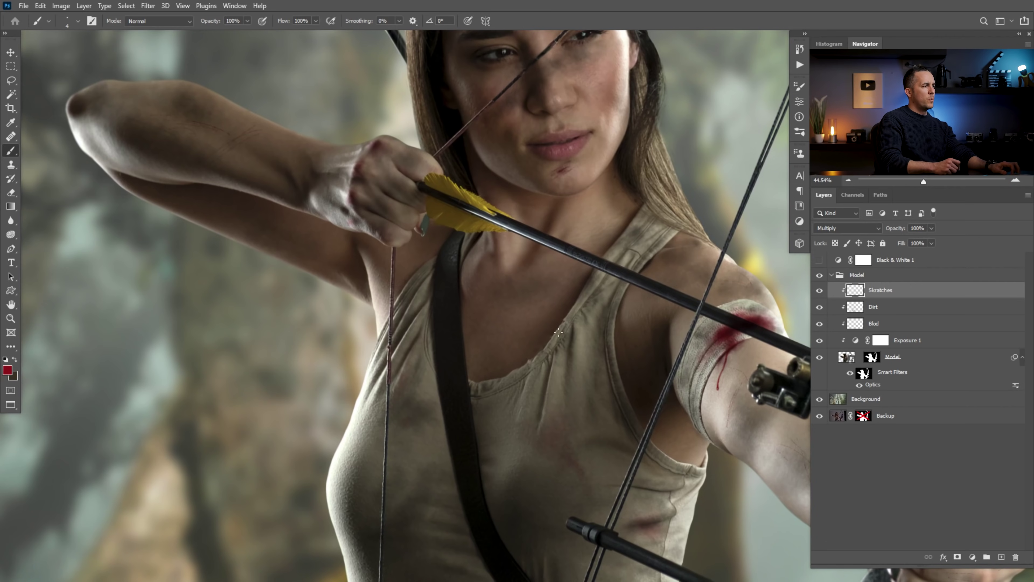
left_click_drag(518, 340, 566, 324)
left_click_drag(566, 324, 432, 302)
mouse_move(457, 261)
left_mouse_down()
mouse_move(487, 275)
mouse_move(510, 270)
left_mouse_up()
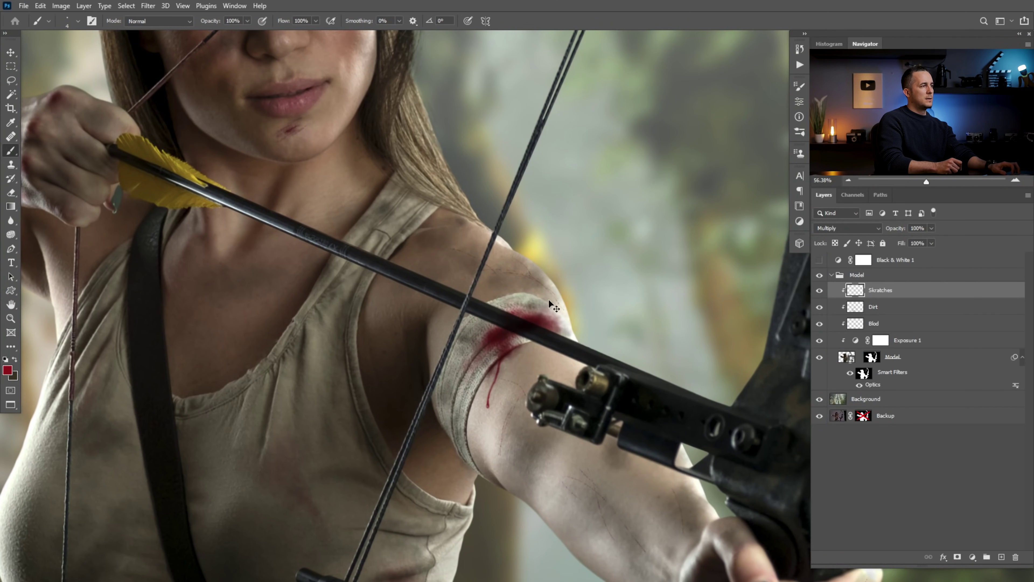
mouse_move(538, 290)
left_mouse_down()
mouse_move(564, 291)
mouse_move(531, 285)
left_mouse_up()
left_click_drag(493, 274, 567, 294)
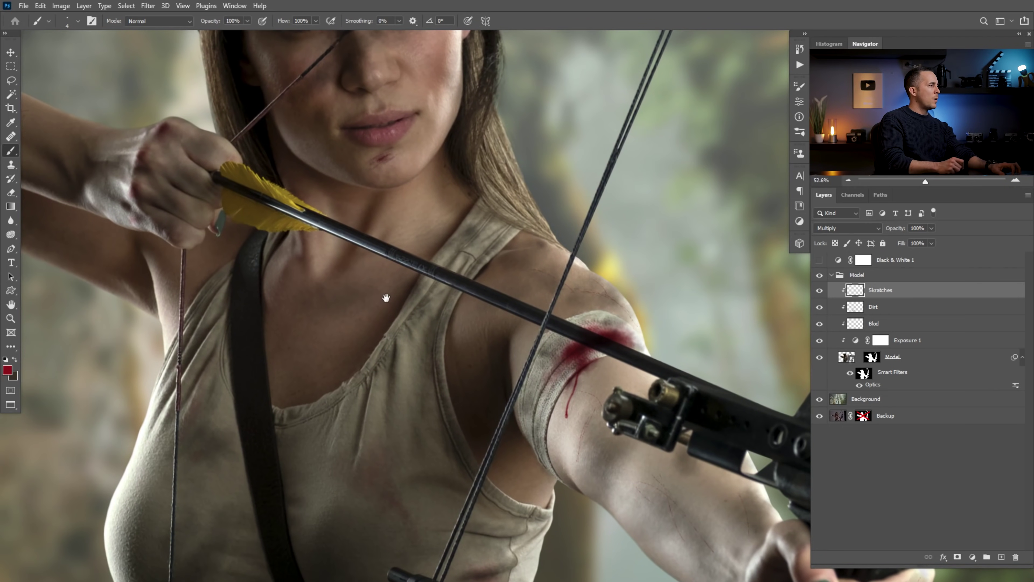
Soften the fine scratches on the bow arm with the Blur tool at 30% strength
left_click(11, 220)
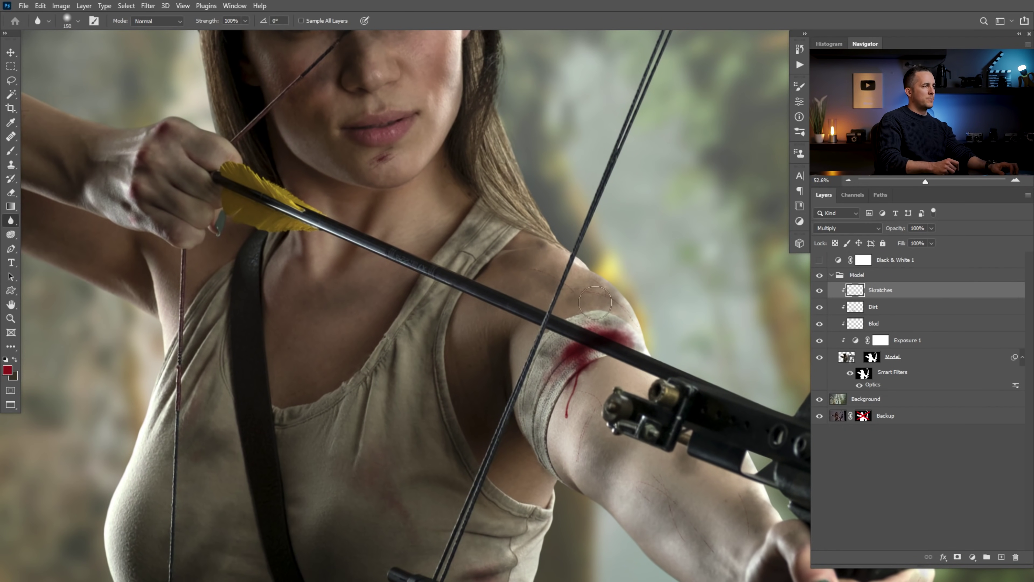
key("3")
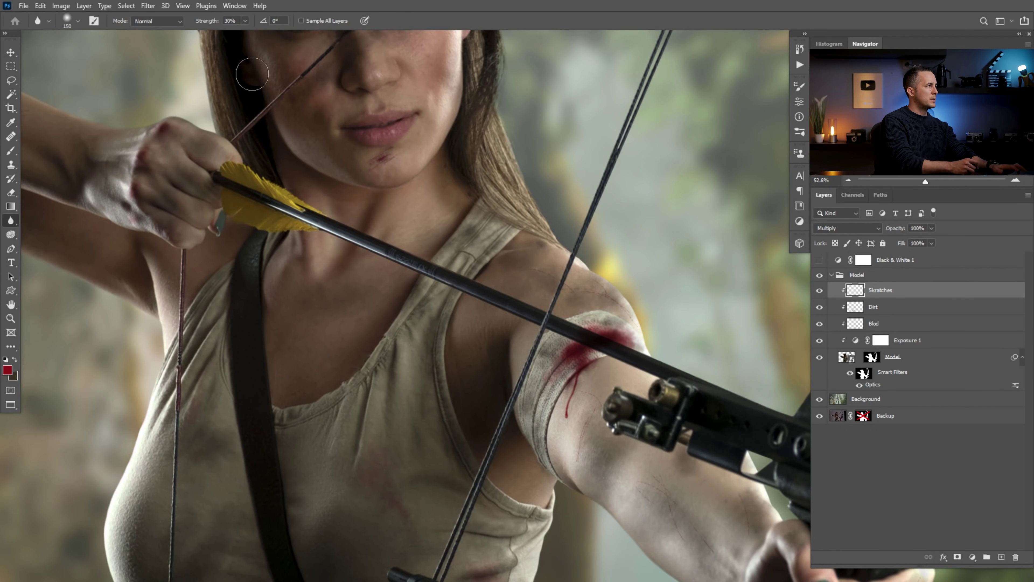
left_click_drag(571, 277, 613, 291)
left_click_drag(588, 433, 449, 198)
left_click_drag(572, 373, 433, 217)
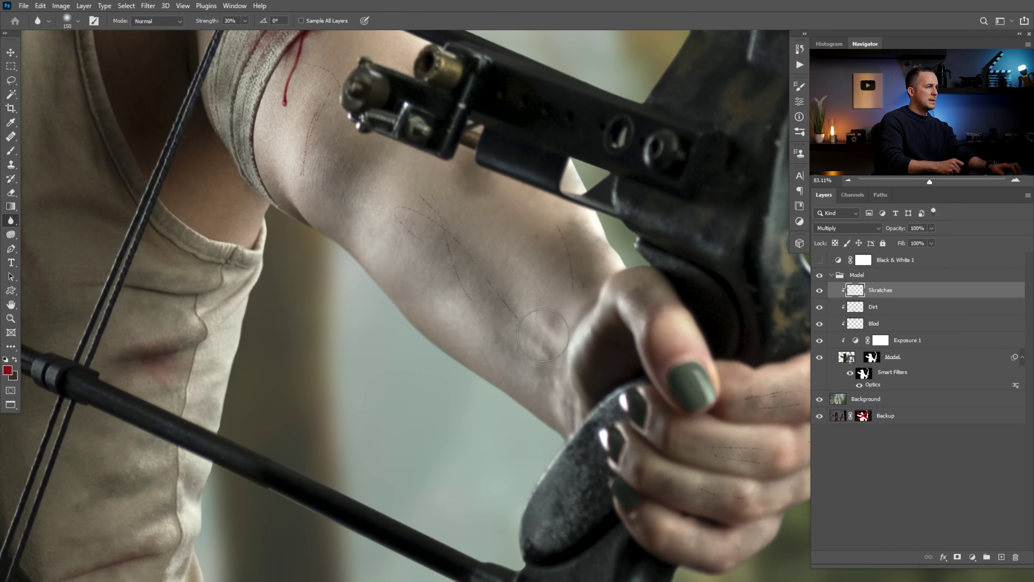
left_click_drag(562, 243, 567, 263)
Blur the thin scratches across the fingers gripping the bow to soften them
left_click_drag(597, 359, 396, 348)
left_click_drag(546, 347, 462, 268)
mouse_move(502, 307)
left_mouse_down()
mouse_move(469, 311)
mouse_move(543, 281)
mouse_move(543, 311)
left_mouse_up()
left_click_drag(527, 346, 547, 331)
mouse_move(428, 363)
left_mouse_down()
mouse_move(474, 360)
mouse_move(449, 363)
left_mouse_up()
left_click_drag(424, 418, 429, 413)
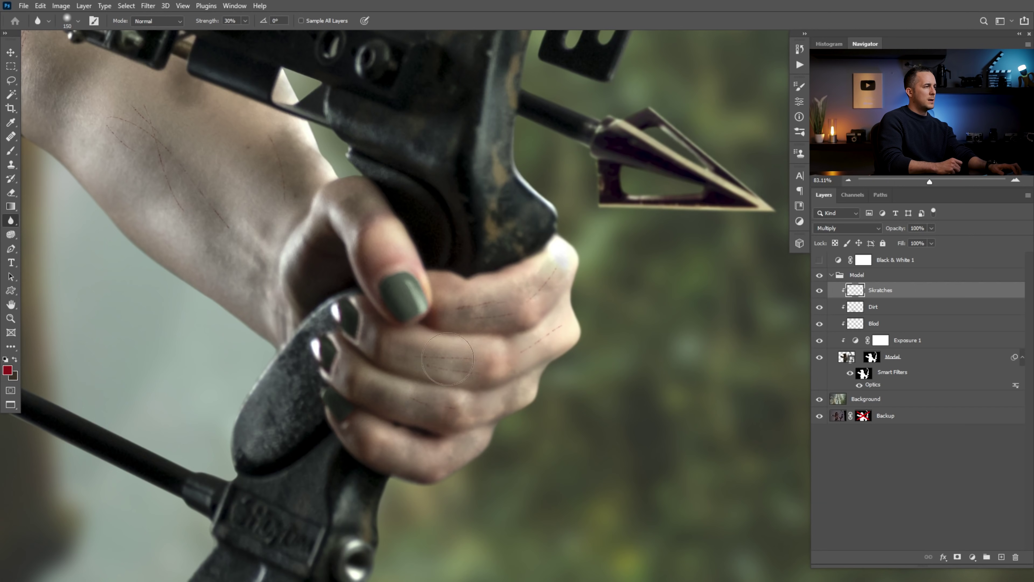
On the Dirt layer, soften the marks around the bow hand's knuckles and set the Blur strength to 50%
left_click(856, 311)
mouse_move(498, 307)
left_mouse_down()
mouse_move(520, 307)
mouse_move(553, 265)
mouse_move(514, 292)
left_mouse_up()
key("5")
mouse_move(448, 317)
left_mouse_down()
mouse_move(420, 360)
mouse_move(435, 412)
mouse_move(430, 459)
mouse_move(506, 389)
left_mouse_up()
Soften the scratches on the drawing forearm on the Skratches layer, and toggle the detail layers' visibility to compare
mouse_move(265, 158)
left_mouse_down()
mouse_move(424, 307)
mouse_move(507, 304)
left_mouse_up()
left_click_drag(175, 265, 482, 328)
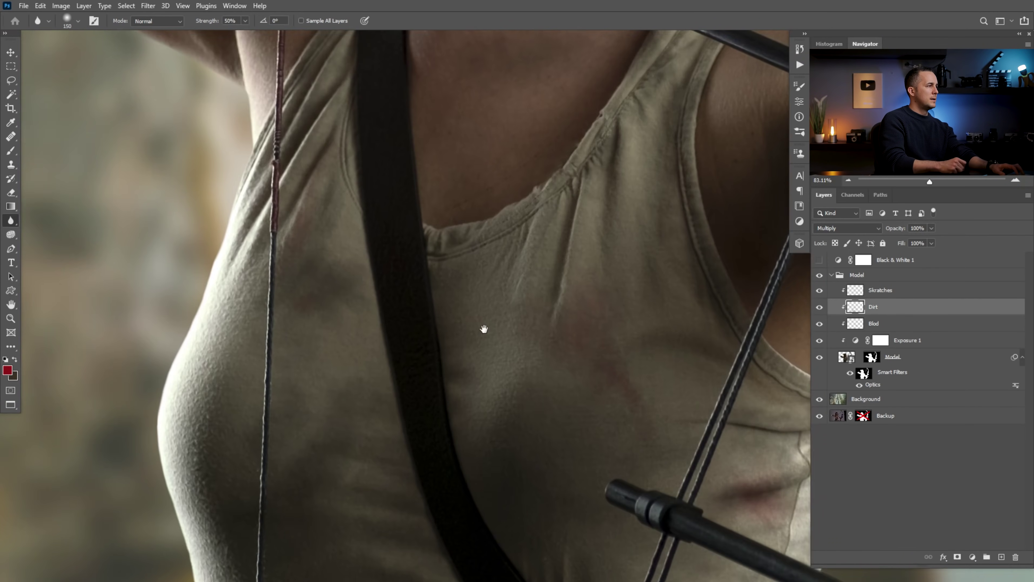
left_click_drag(171, 122, 445, 284)
left_click_drag(388, 61, 462, 317)
mouse_move(413, 294)
left_mouse_down()
mouse_move(348, 249)
mouse_move(208, 248)
mouse_move(288, 266)
left_mouse_up()
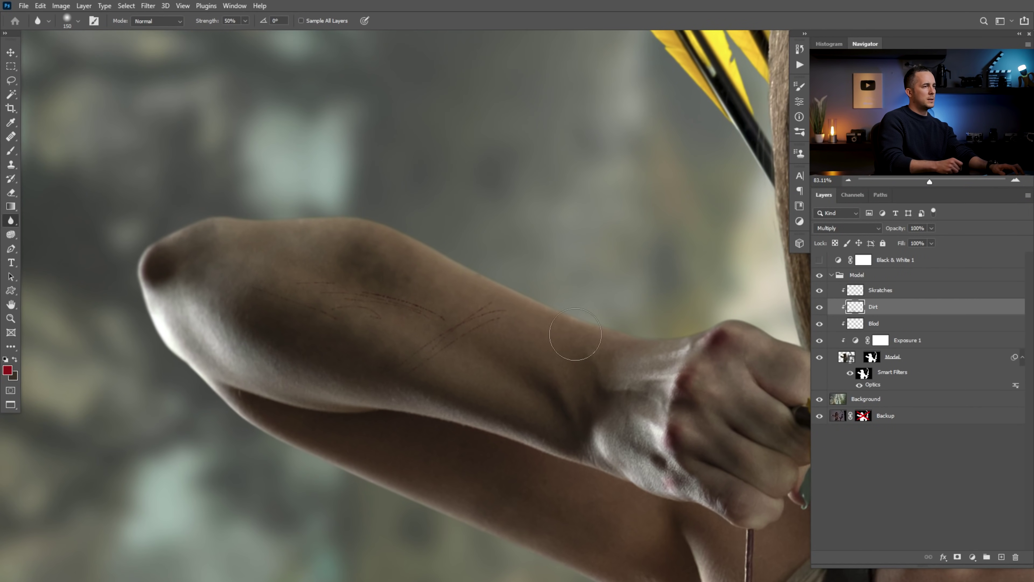
key("alt+bracketright")
mouse_move(478, 312)
left_mouse_down()
mouse_move(405, 365)
mouse_move(505, 311)
mouse_move(311, 298)
mouse_move(231, 315)
mouse_move(455, 329)
left_mouse_up()
left_click_drag(587, 332, 342, 228)
left_click_drag(439, 249, 425, 250)
left_click_drag(441, 317, 444, 318)
left_click_drag(820, 291, 821, 333)
key("alt")
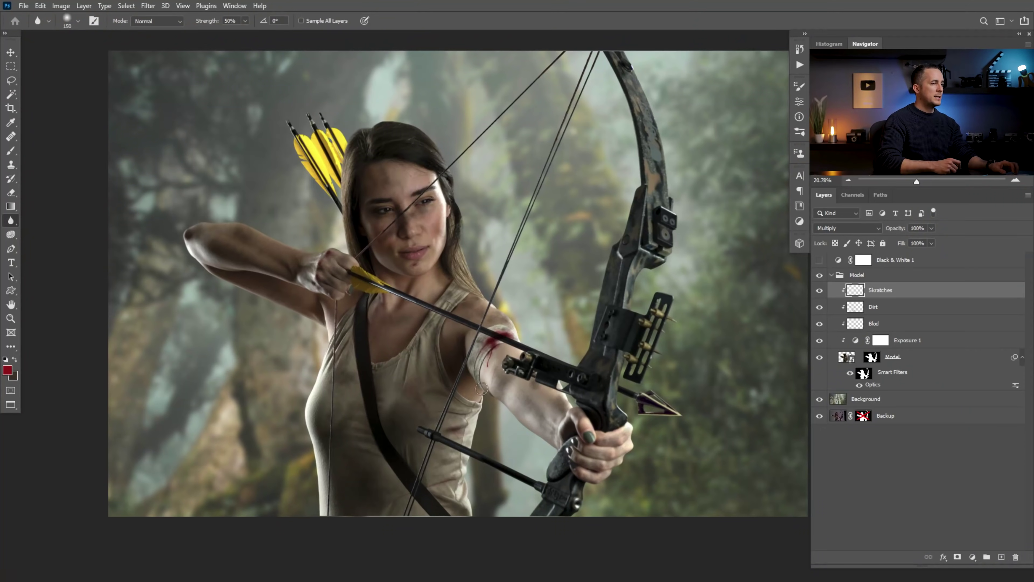
Add a new layer above Skratches and choose the Cloud/Dust brush for painting on the tank top
left_click(1001, 557)
mouse_move(431, 457)
left_mouse_down()
mouse_move(456, 464)
mouse_move(469, 450)
mouse_move(482, 317)
left_mouse_up()
right_click(483, 312)
left_click(592, 456)
left_click(469, 326)
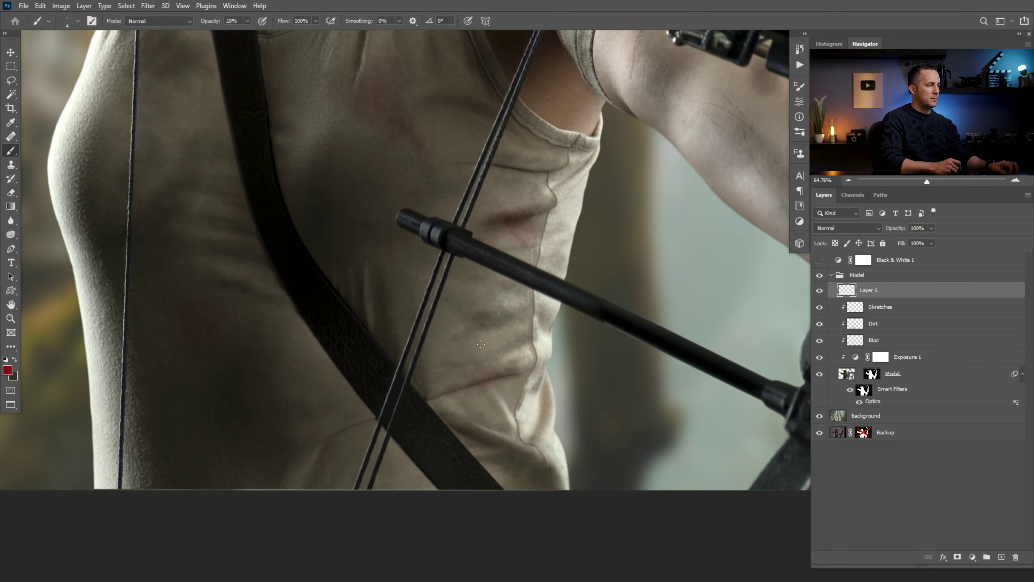
right_click(469, 326)
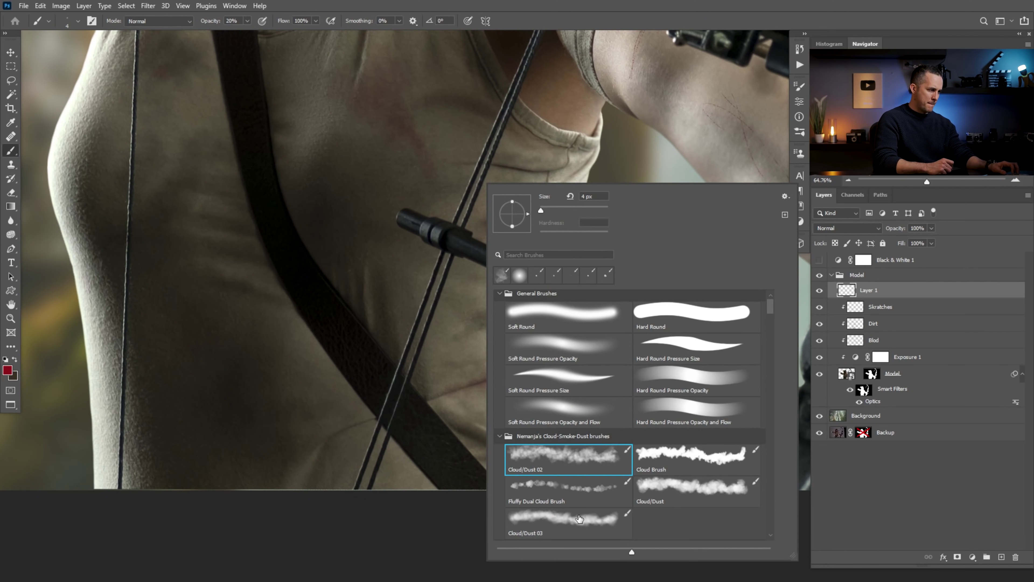
left_click(667, 485)
Paint a narrow dark brown tear on the tank top's side below the bow's rod, at 100% opacity with a 30 to 35 px brush
left_click_drag(472, 332, 466, 361)
key("ctrl+z")
key("bracketright")
key("bracketright")
key("bracketright")
key("bracketright")
key("bracketright")
key("bracketright")
key("bracketright")
key("bracketright")
key("bracketright")
key("bracketright")
key("bracketright")
key("bracketright")
key("bracketright")
key("bracketright")
key("bracketright")
key("bracketright")
key("bracketright")
key("bracketright")
key("bracketright")
key("bracketright")
key("x")
left_click_drag(486, 314, 480, 344)
key("ctrl+z")
key("bracketleft")
key("bracketleft")
mouse_move(485, 301)
left_mouse_down()
mouse_move(473, 351)
mouse_move(491, 297)
left_mouse_up()
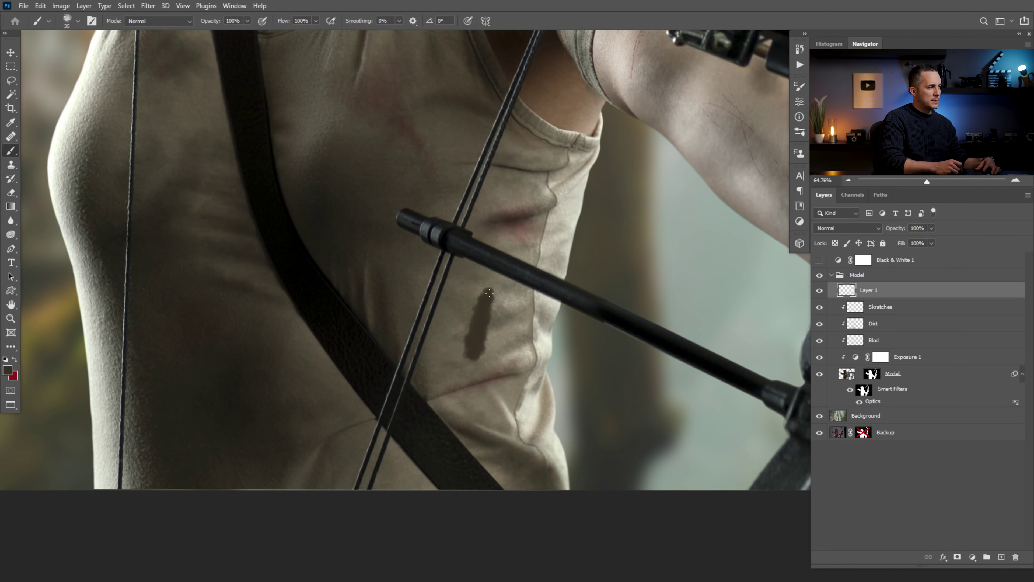
left_click_drag(468, 336, 473, 370)
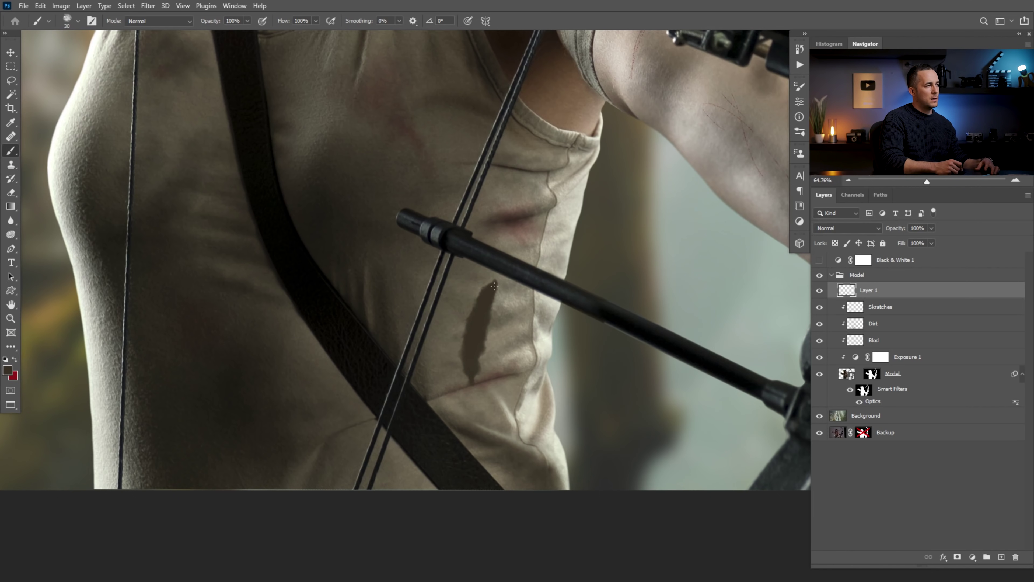
left_click_drag(495, 294, 491, 318)
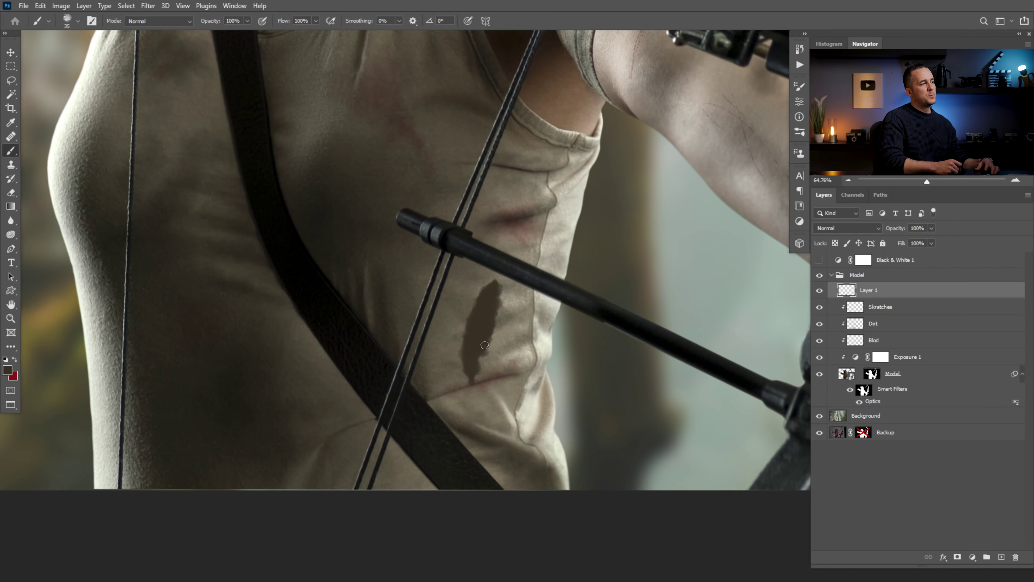
left_click_drag(483, 350, 484, 352)
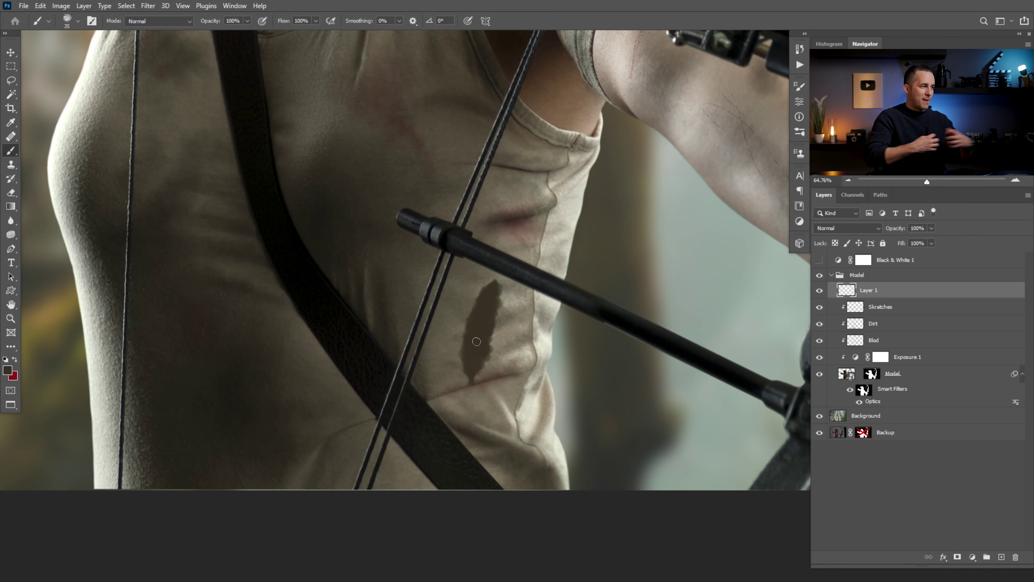
right_click(483, 328)
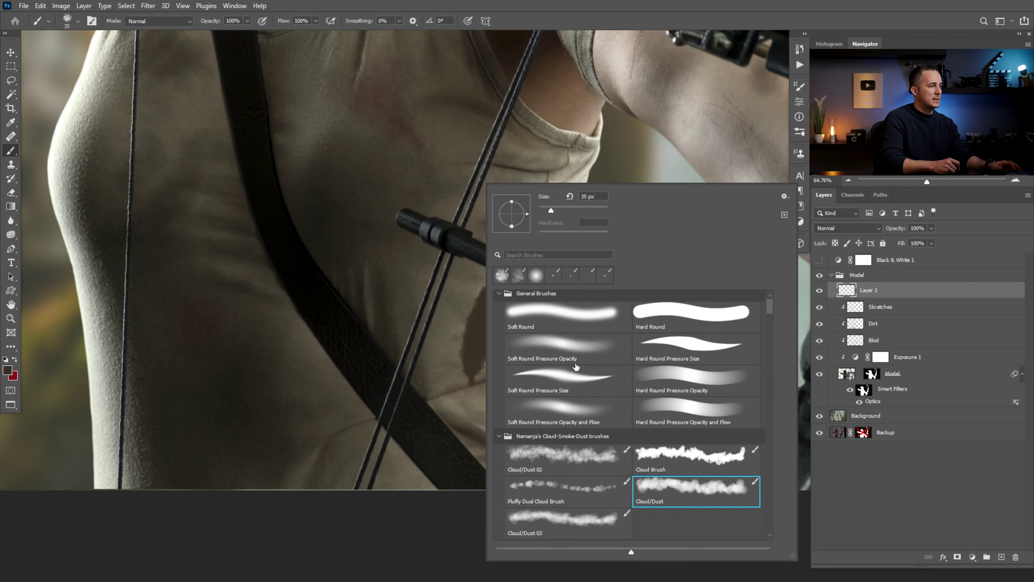
left_click(573, 451)
left_click(649, 448)
left_click(472, 333)
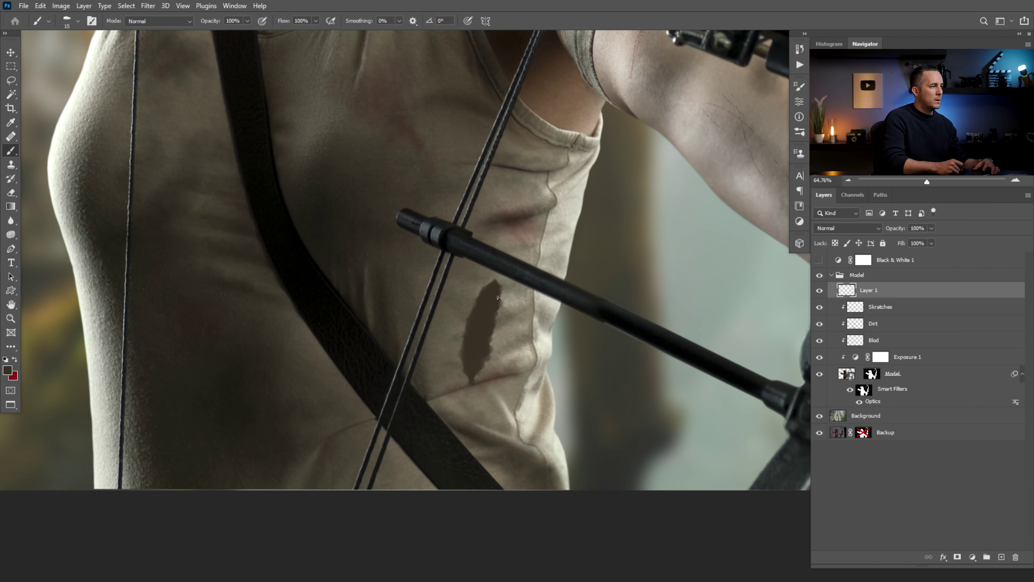
mouse_move(490, 312)
left_mouse_down()
mouse_move(538, 331)
mouse_move(513, 290)
mouse_move(499, 384)
left_mouse_up()
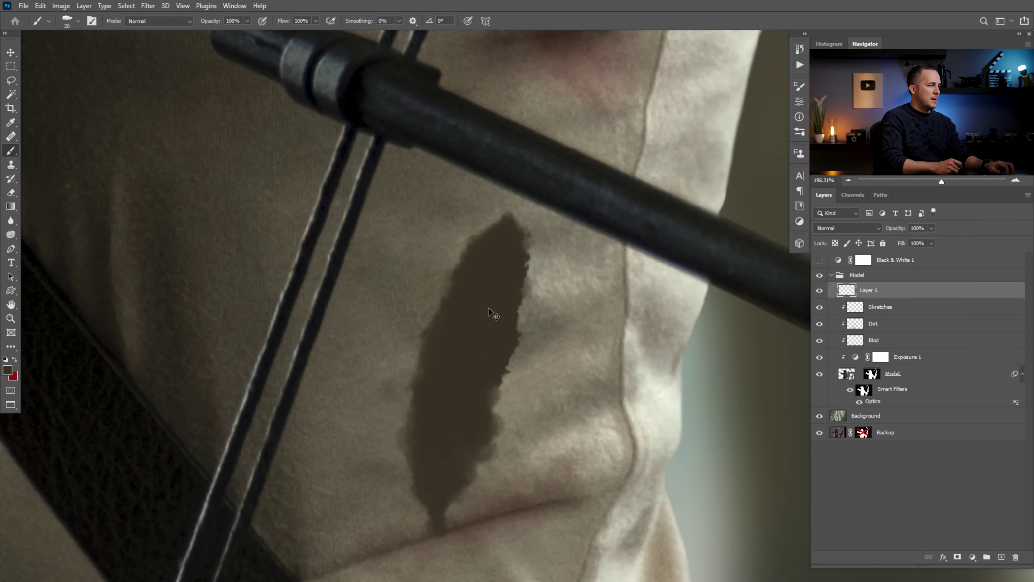
key("ctrl+z")
key("ctrl+z")
key("ctrl+z")
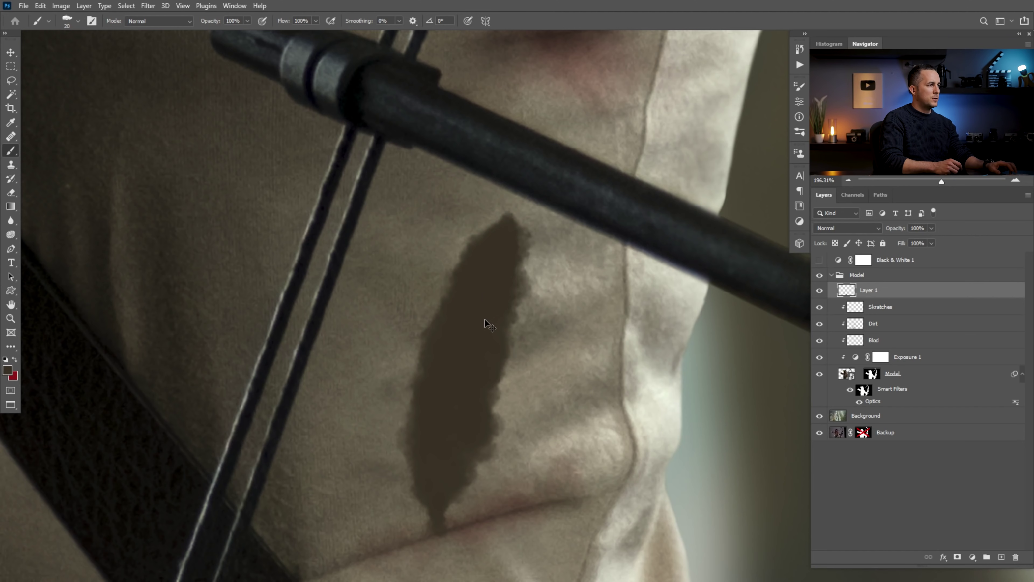
Reselect the Cloud/Dust brush, shrink it to about 8 px and extend the tear into a pointed upper tip
right_click(488, 320)
left_click(656, 488)
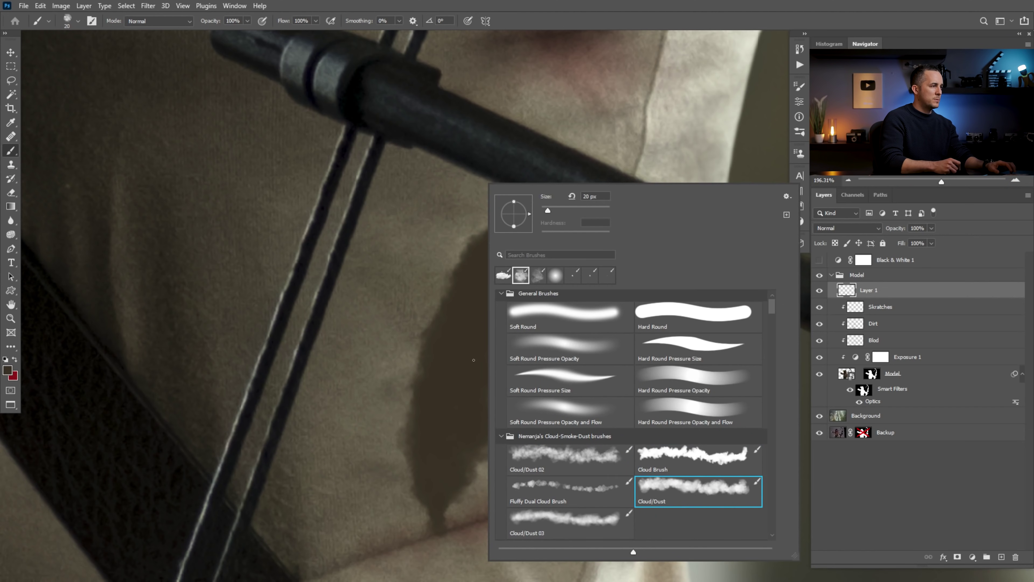
left_click(470, 255)
left_click_drag(489, 236, 456, 275)
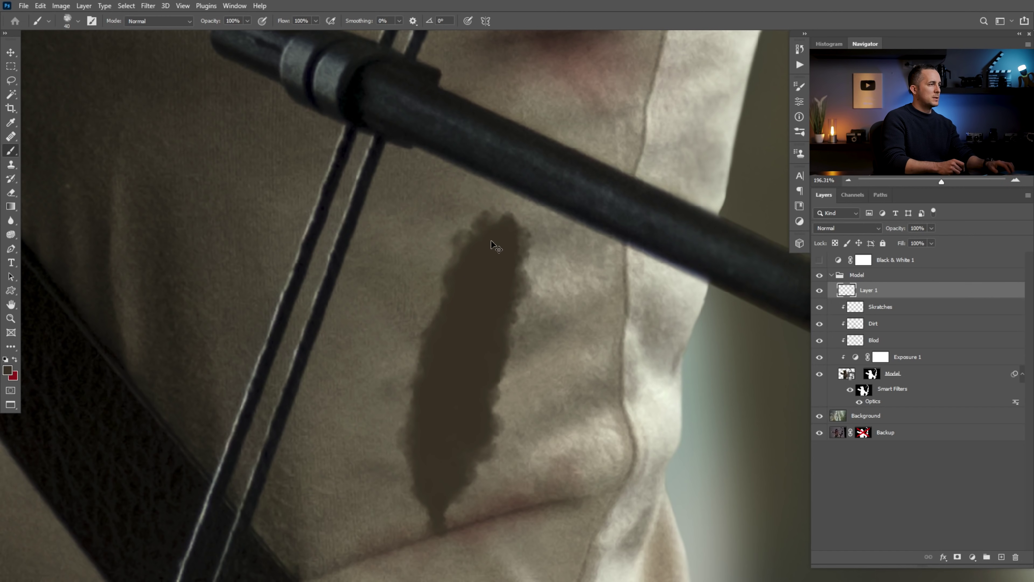
key("ctrl+z")
key("bracketleft")
mouse_move(489, 229)
left_mouse_down()
mouse_move(481, 243)
mouse_move(495, 233)
left_mouse_up()
key("bracketleft")
key("bracketleft")
key("bracketleft")
key("bracketleft")
key("bracketleft")
key("bracketleft")
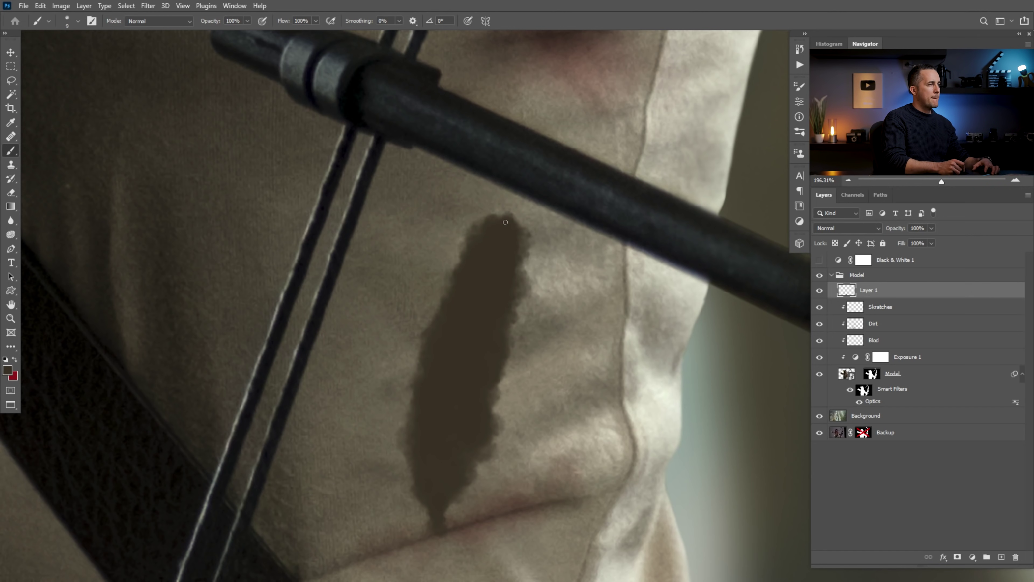
key("bracketleft")
mouse_move(519, 195)
left_mouse_down()
mouse_move(493, 231)
mouse_move(513, 204)
mouse_move(512, 234)
mouse_move(518, 204)
mouse_move(473, 244)
mouse_move(489, 227)
mouse_move(430, 317)
mouse_move(422, 380)
mouse_move(439, 298)
mouse_move(422, 389)
left_mouse_up()
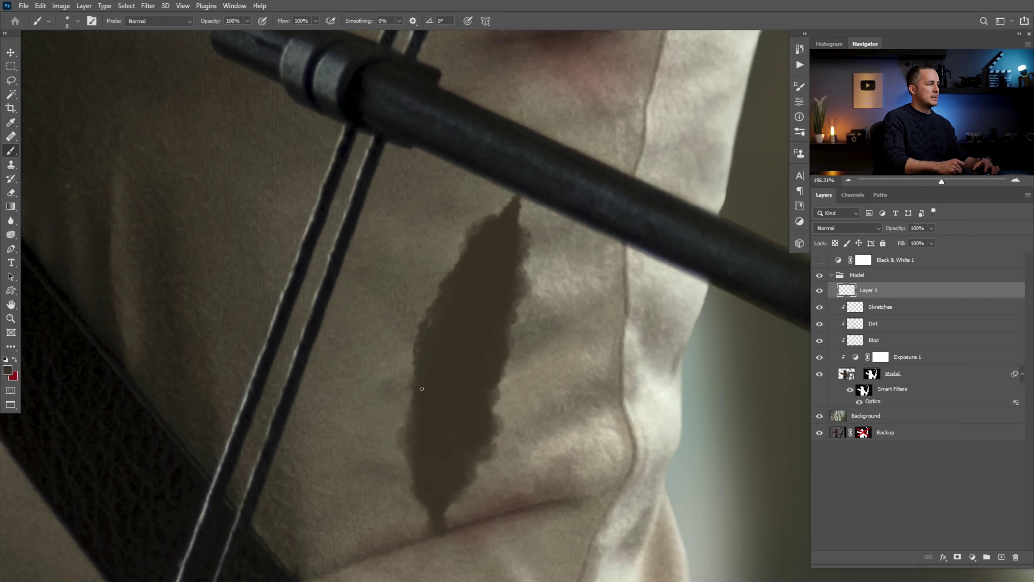
Roughen and fill out the tear's left edge and interior with small dark strokes, enlarging the brush slightly
left_click_drag(415, 349, 420, 359)
left_click_drag(470, 237, 445, 281)
left_click_drag(411, 369, 409, 421)
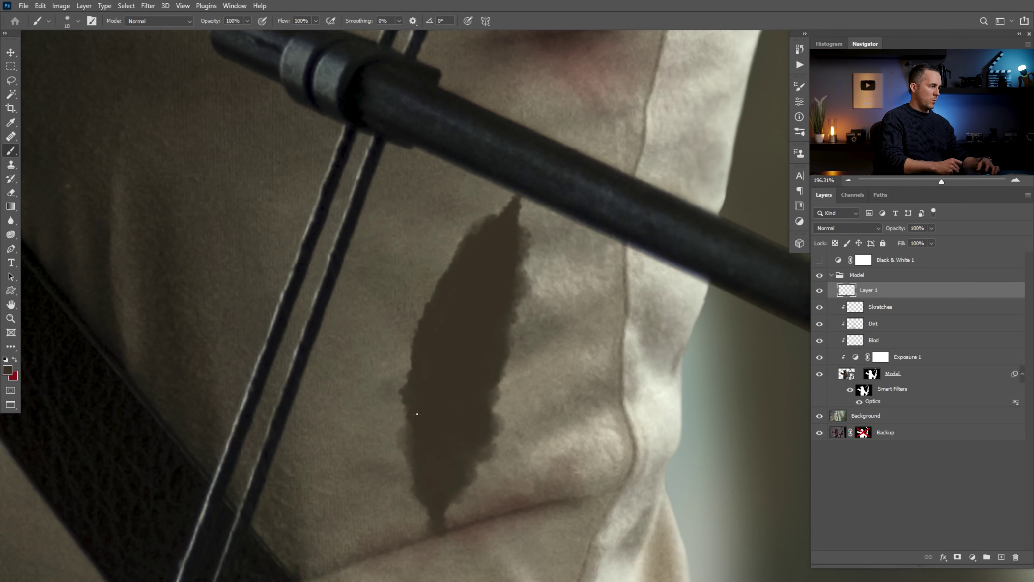
key("]")
key("]")
mouse_move(437, 287)
left_mouse_down()
mouse_move(408, 369)
mouse_move(409, 356)
left_mouse_up()
mouse_move(465, 303)
left_mouse_down()
mouse_move(395, 355)
mouse_move(442, 333)
mouse_move(463, 294)
mouse_move(484, 291)
mouse_move(474, 289)
left_mouse_up()
left_click_drag(474, 288, 460, 383)
left_click_drag(460, 383, 442, 375)
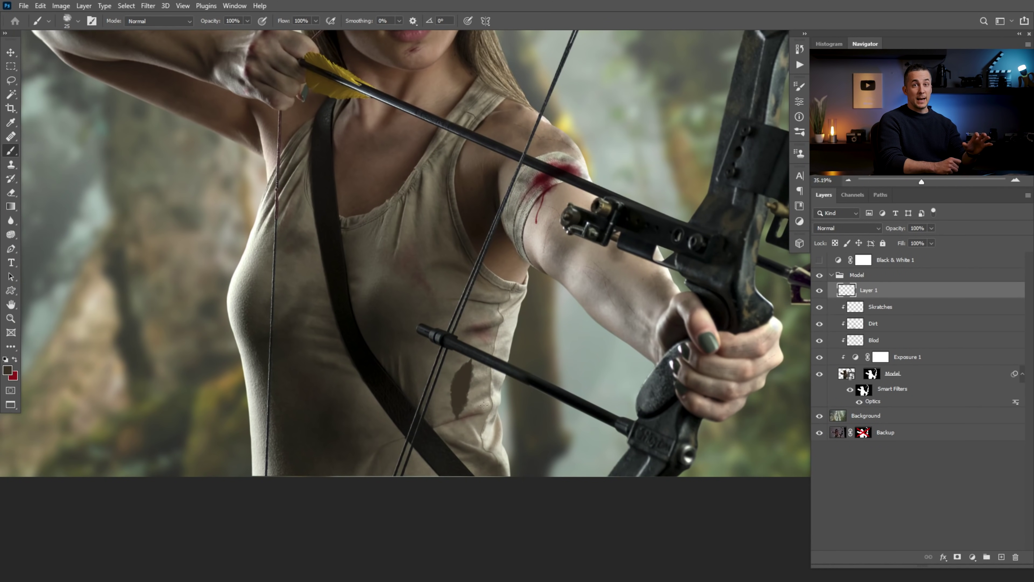
Add a new layer above the painted tear and load the tear's shape as a selection
left_click(1001, 556)
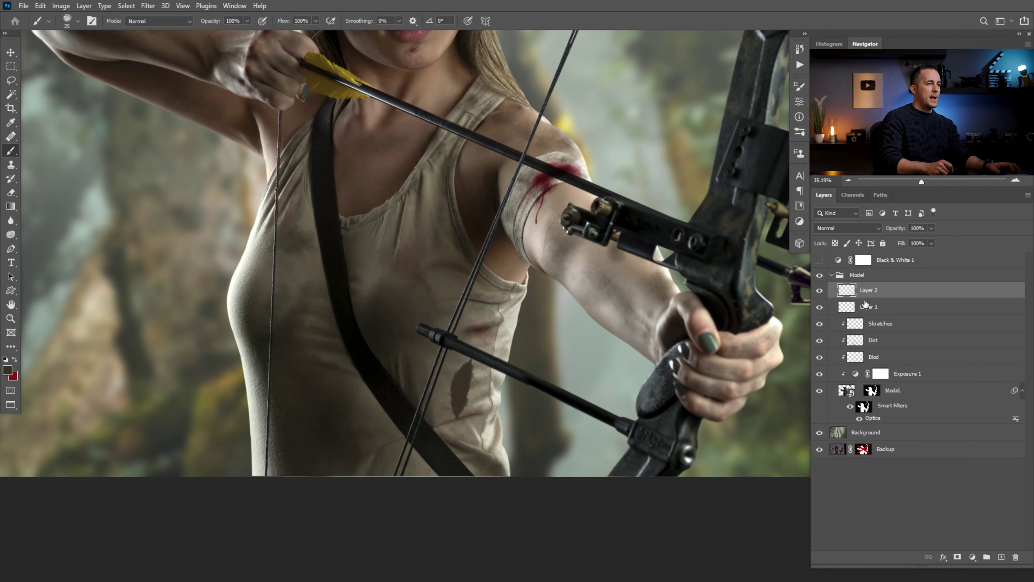
left_click(848, 311, "ctrl")
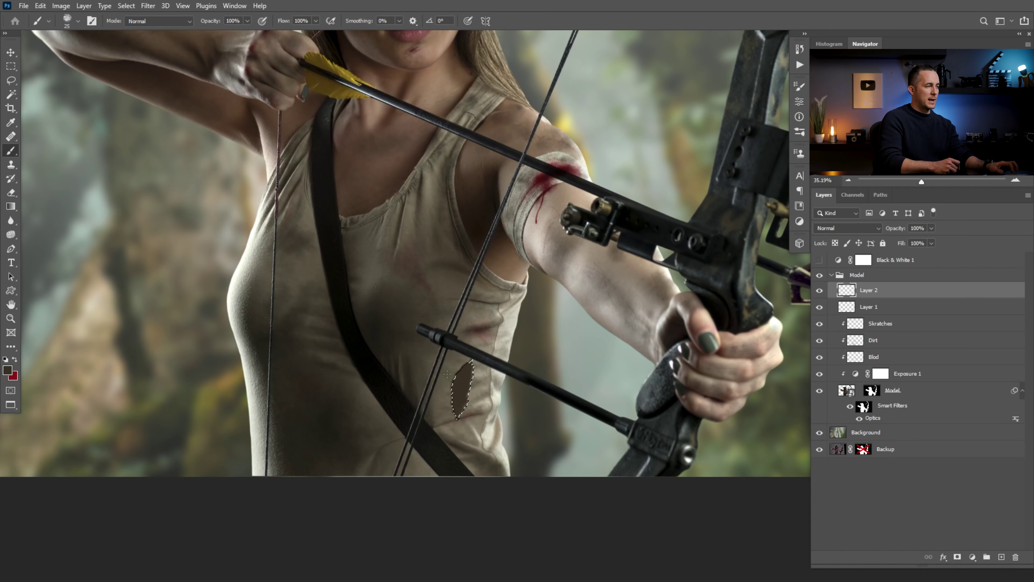
Clone bare chest skin into the tear selection on Layer 2, using Clone Stamp with Current & Below sampling and a 90 px brush, and deselect
left_click(12, 167)
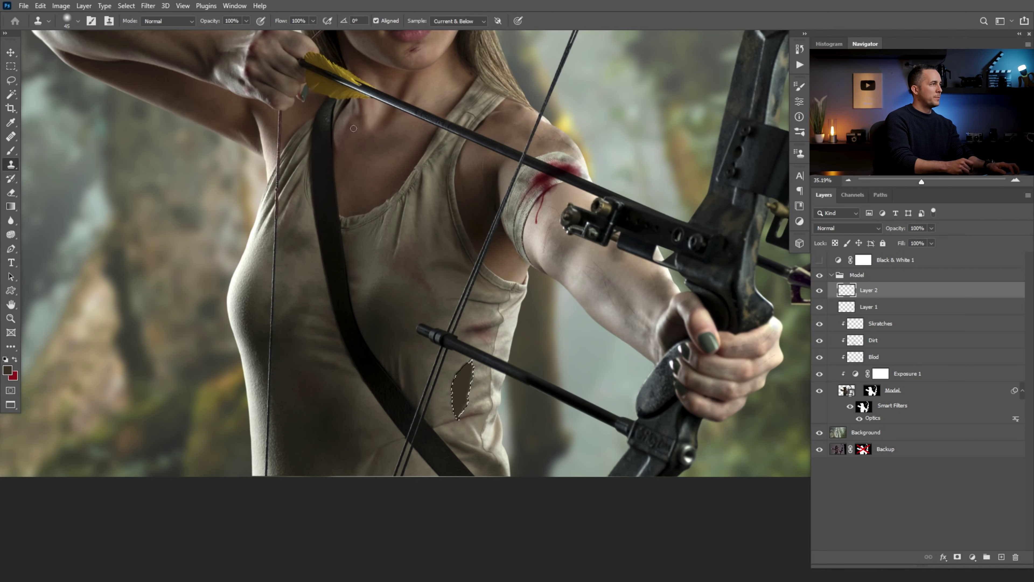
left_click(464, 22)
left_click(451, 38)
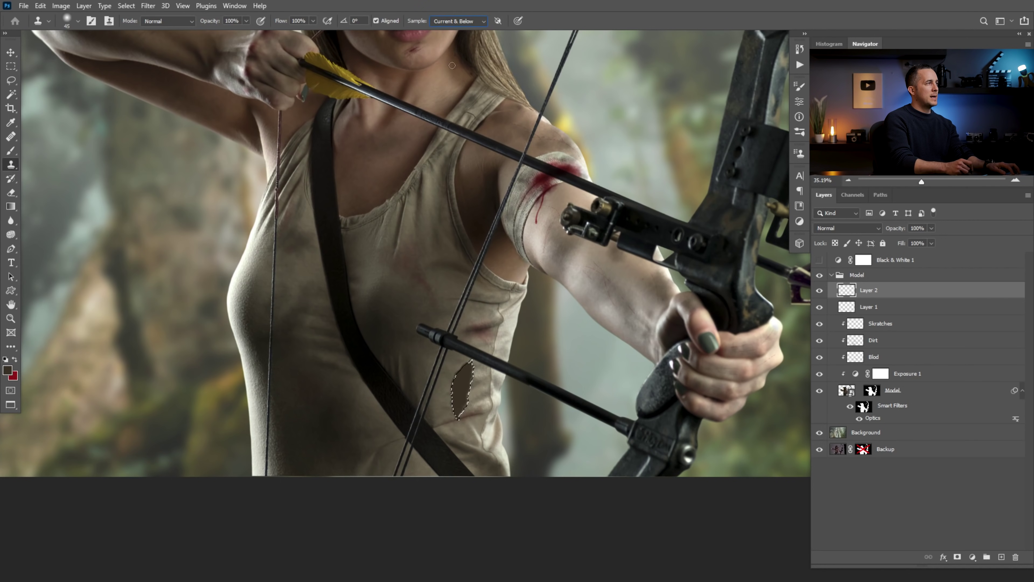
left_click(368, 165, "alt")
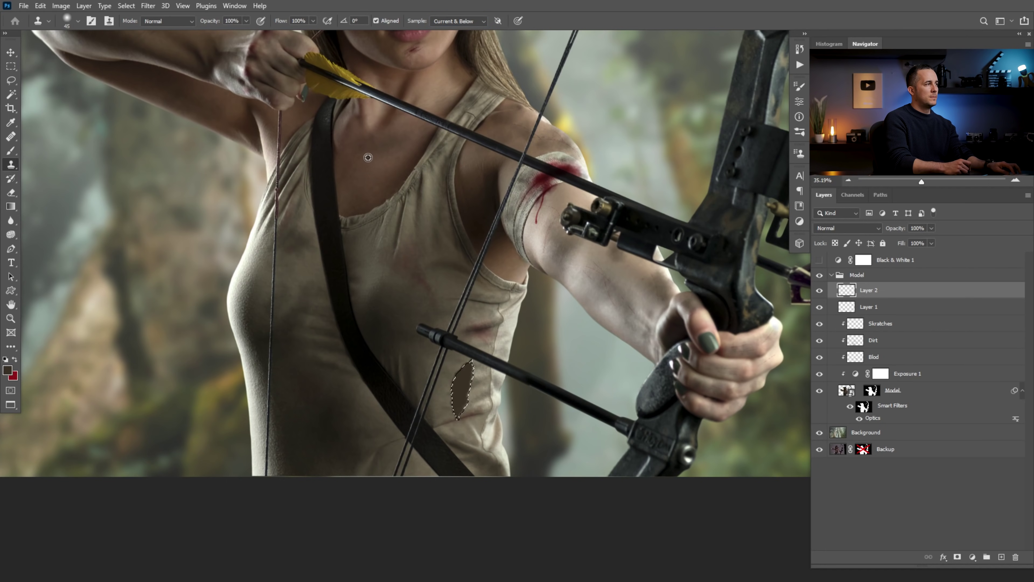
key("bracketright")
key("bracketright")
key("bracketright")
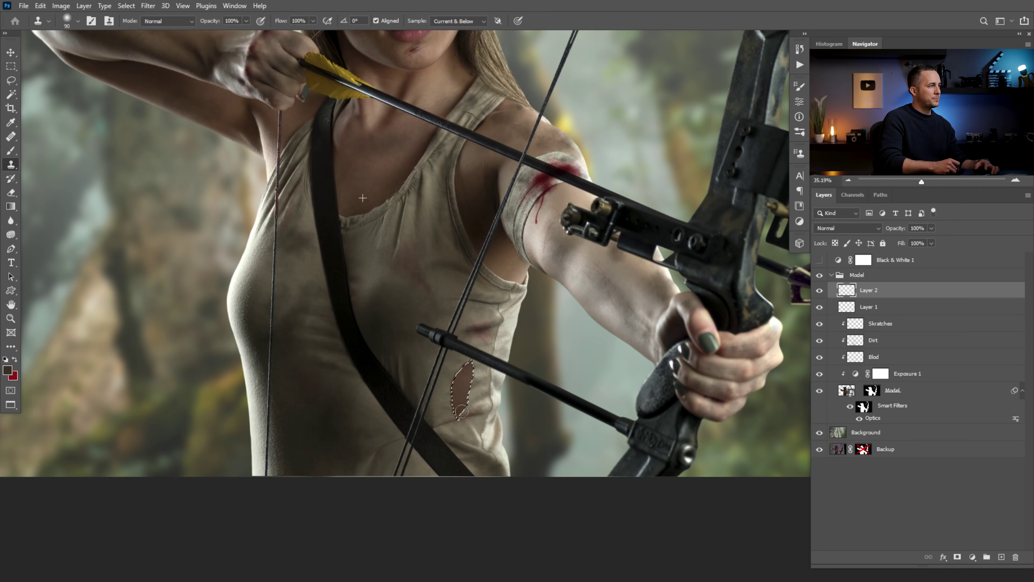
mouse_move(472, 362)
left_mouse_down()
mouse_move(461, 375)
mouse_move(462, 419)
mouse_move(503, 409)
mouse_move(495, 375)
mouse_move(463, 393)
mouse_move(486, 414)
mouse_move(454, 406)
mouse_move(471, 409)
left_mouse_up()
key("ctrl+d")
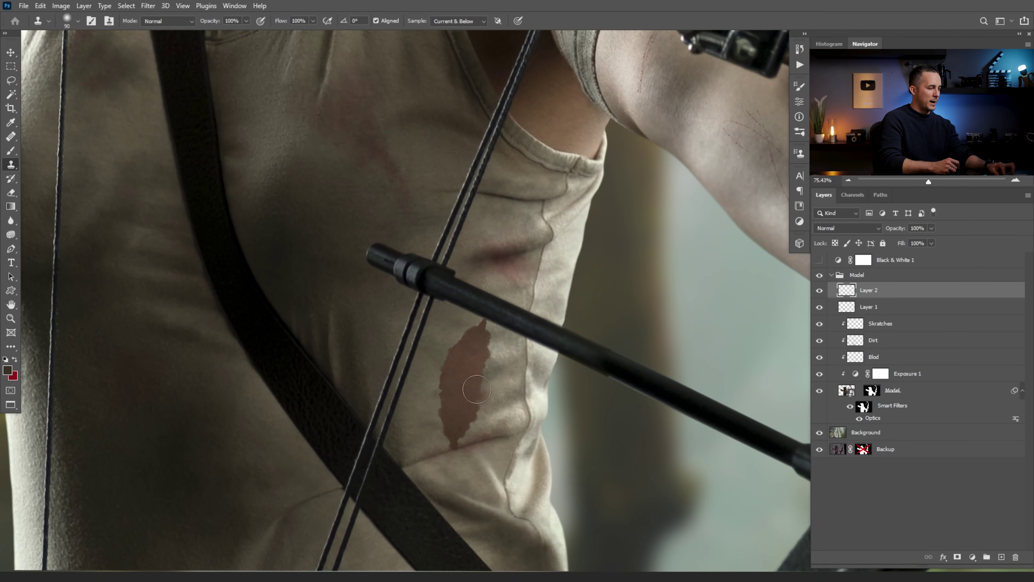
Add an Inner Shadow to the cloned skin layer, with its angle turned to about 6° and its size set to 21 px
key("v")
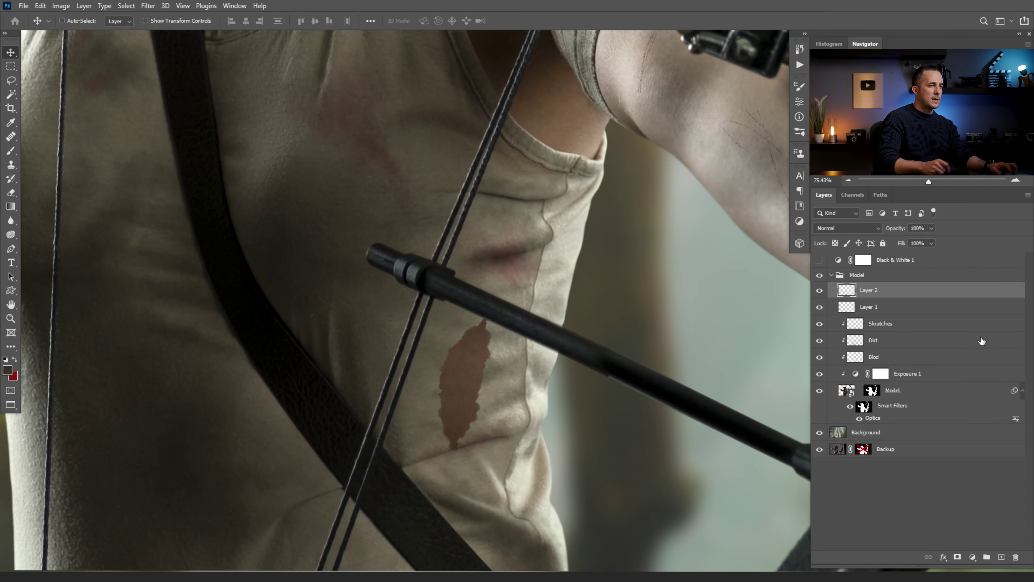
double_click(918, 293)
left_click_drag(301, 83, 303, 93)
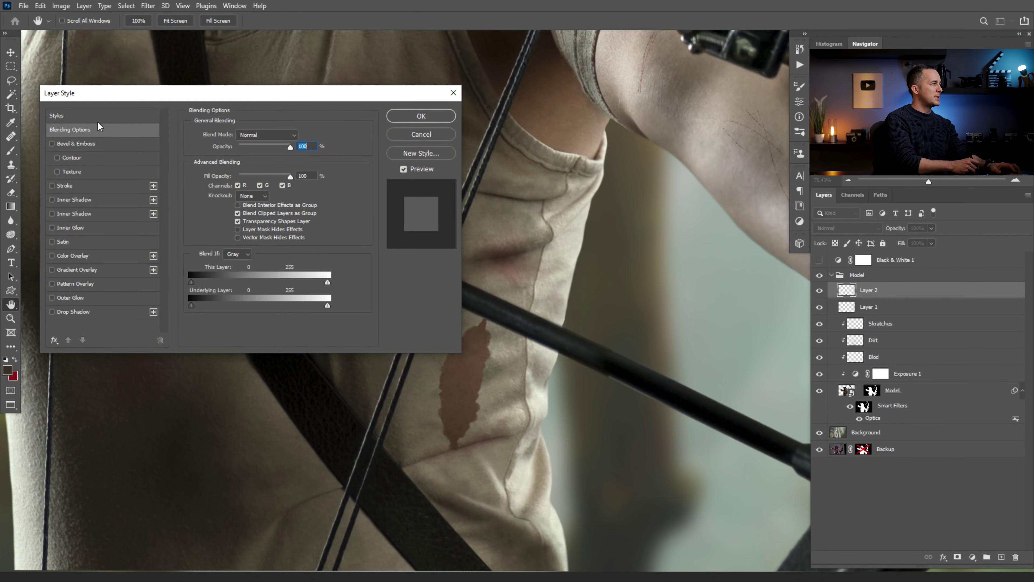
left_click_drag(366, 96, 345, 80)
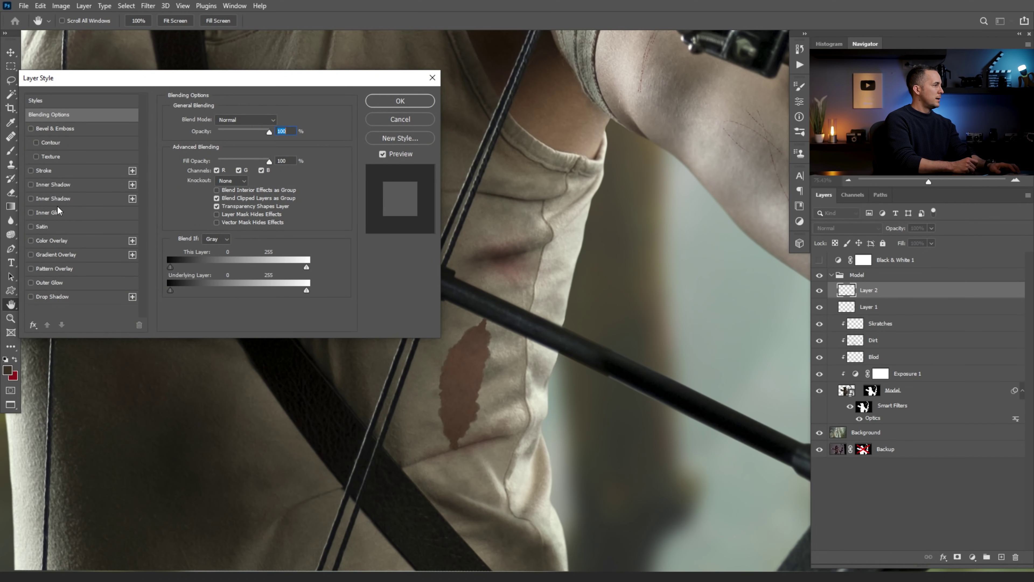
left_click(49, 200)
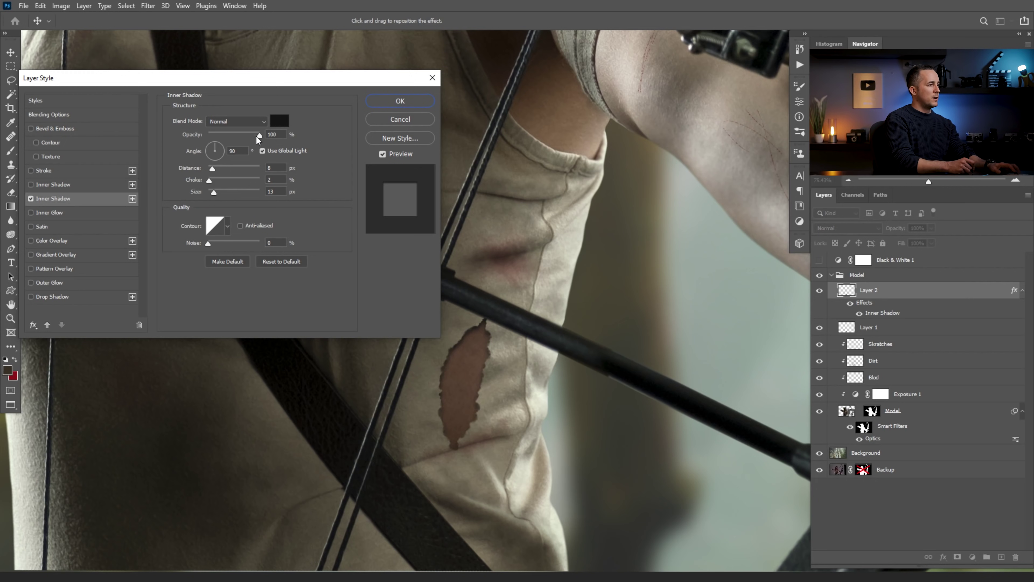
left_click(223, 150)
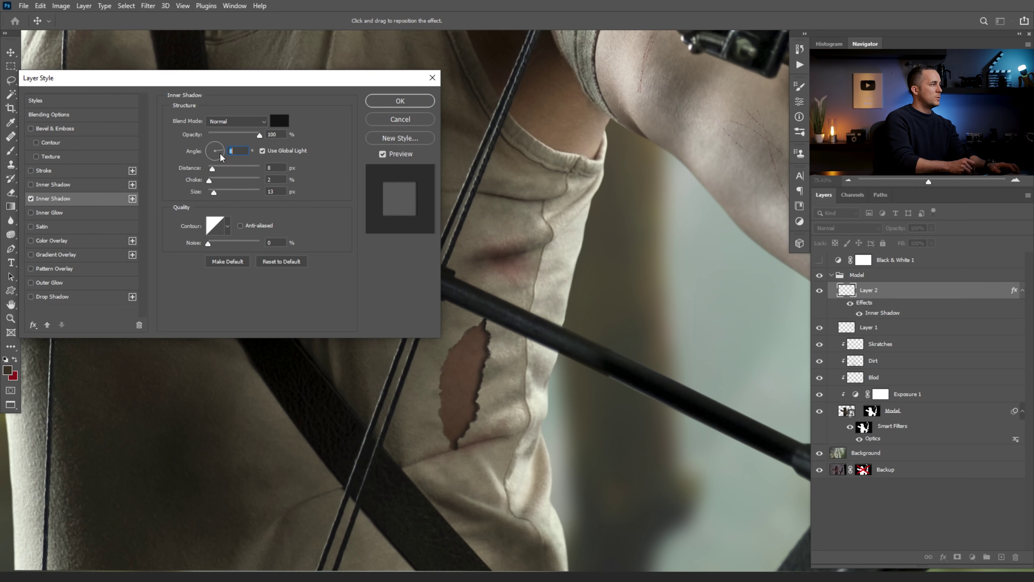
key("Tab")
left_click_drag(217, 193, 217, 192)
left_click(217, 192)
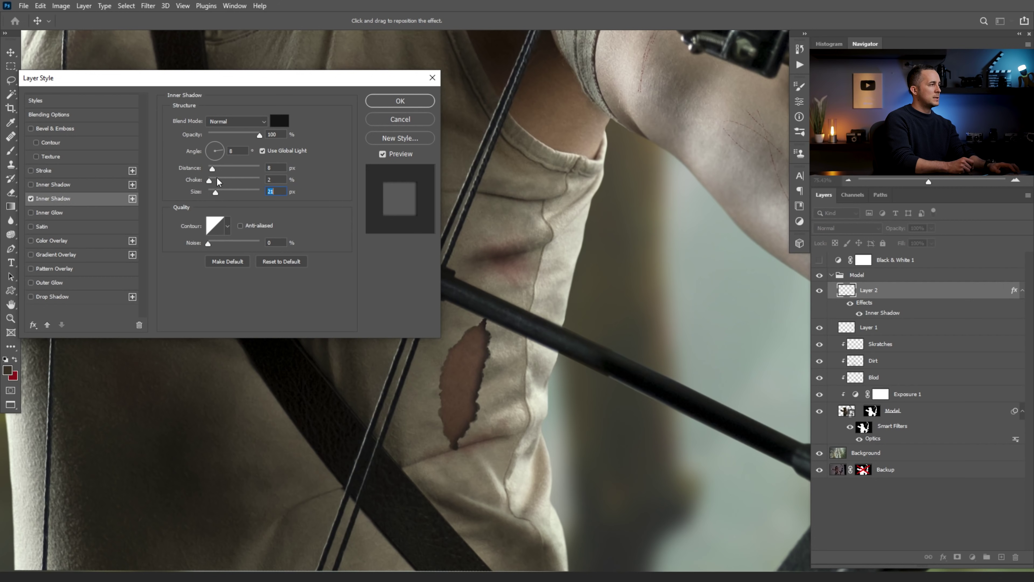
Refine the Inner Shadow with 0% choke, about 79% opacity and a near-black brown derived from the sampled skin, and apply the effect
left_click_drag(210, 179, 212, 168)
left_click_drag(259, 135, 248, 141)
left_click(279, 121)
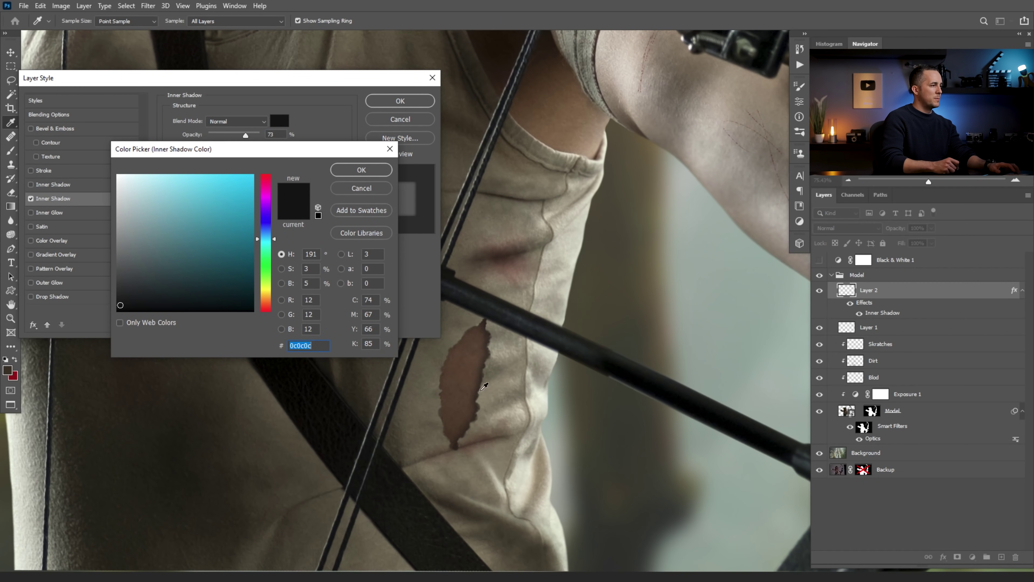
left_click(472, 375)
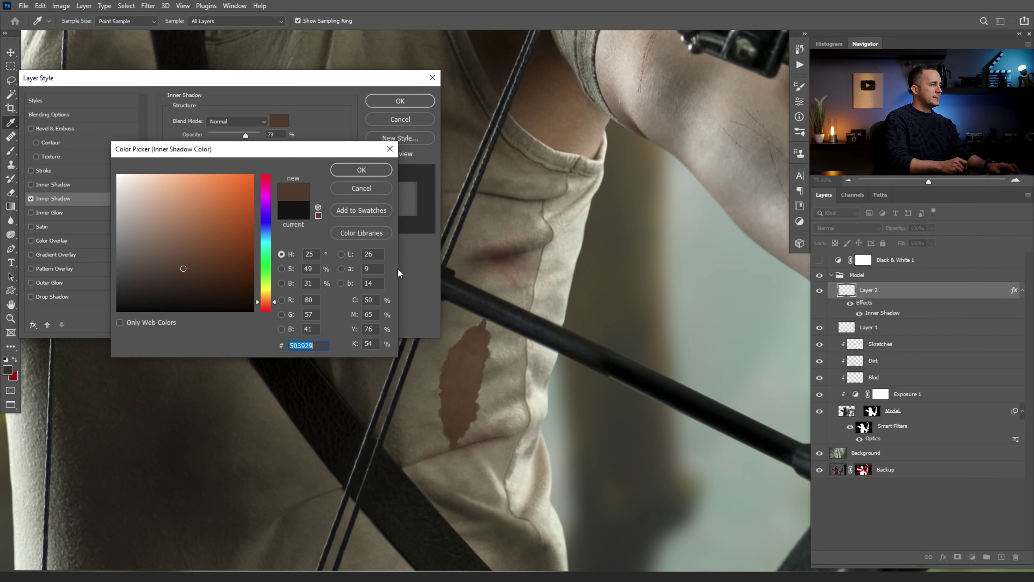
left_click_drag(182, 282, 141, 306)
left_click(348, 173)
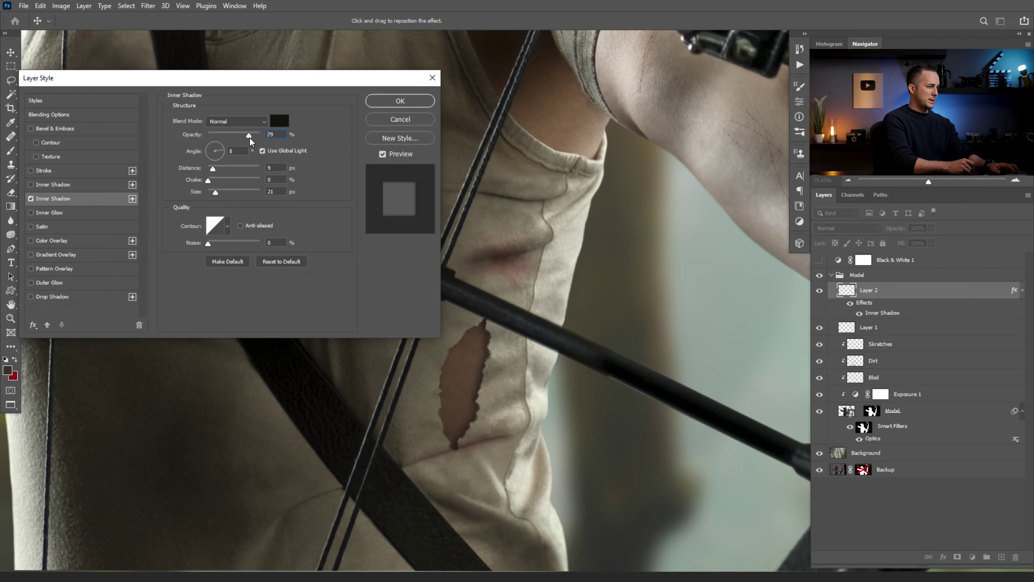
left_click(367, 105)
left_click_drag(480, 325, 488, 341)
mouse_move(485, 435)
left_mouse_down()
mouse_move(432, 471)
mouse_move(480, 436)
left_mouse_up()
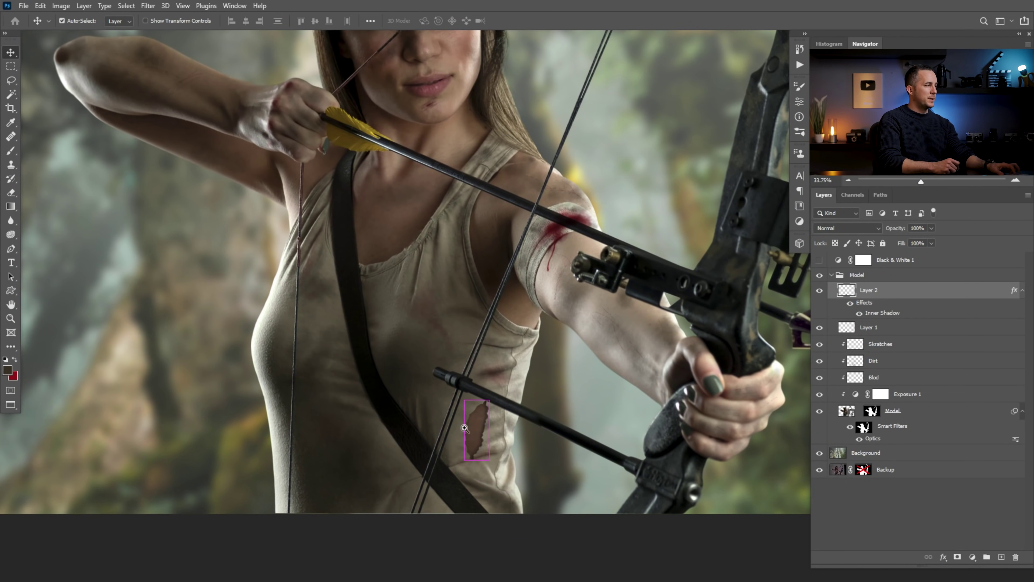
Delete Layer 1 with the dark painted tear and clip the skin patch on Layer 2 to the model
left_click_drag(475, 427, 515, 430)
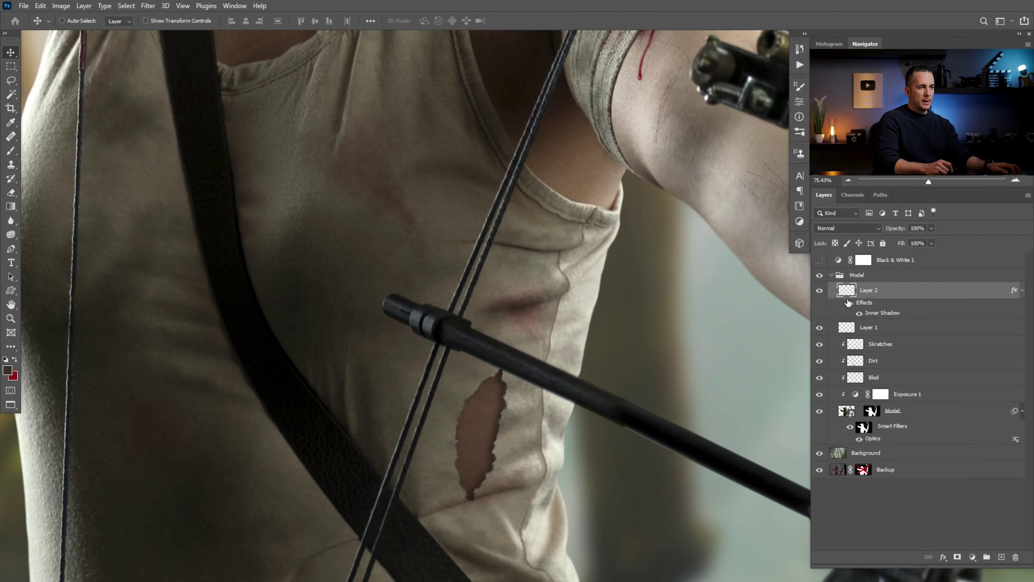
left_click(848, 328)
left_click_drag(850, 328, 1015, 557)
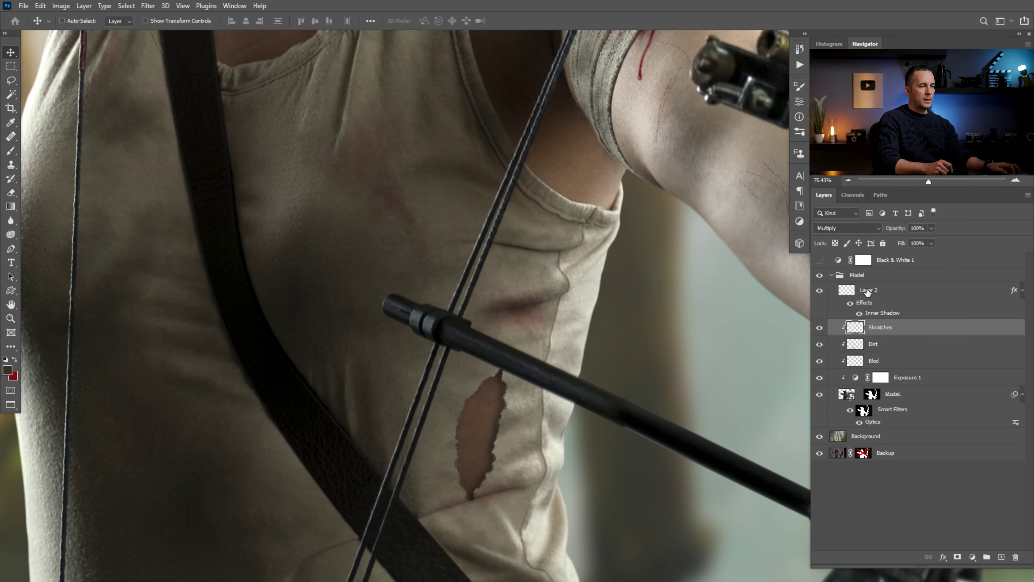
left_click(852, 314, "alt")
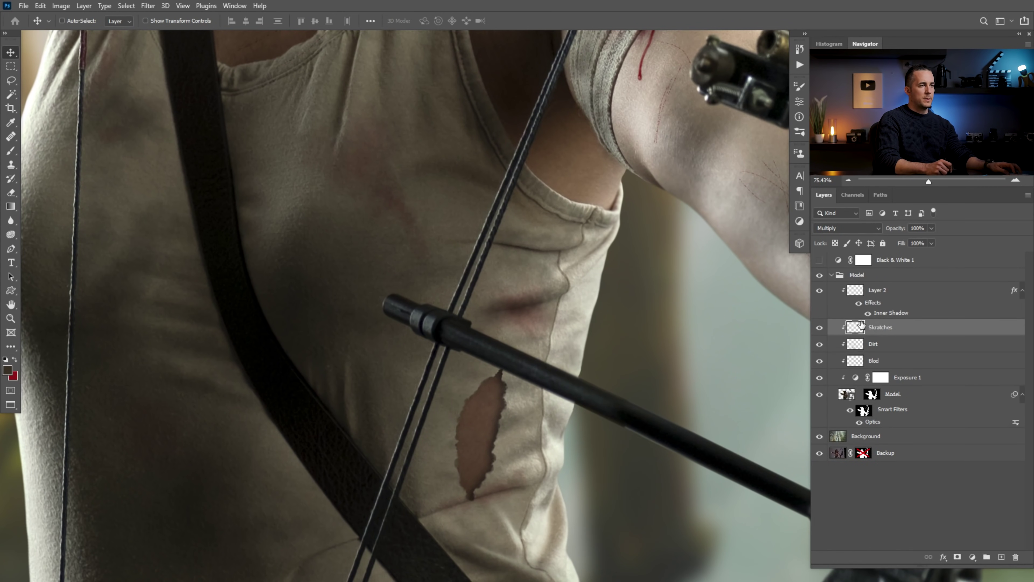
left_click(856, 291)
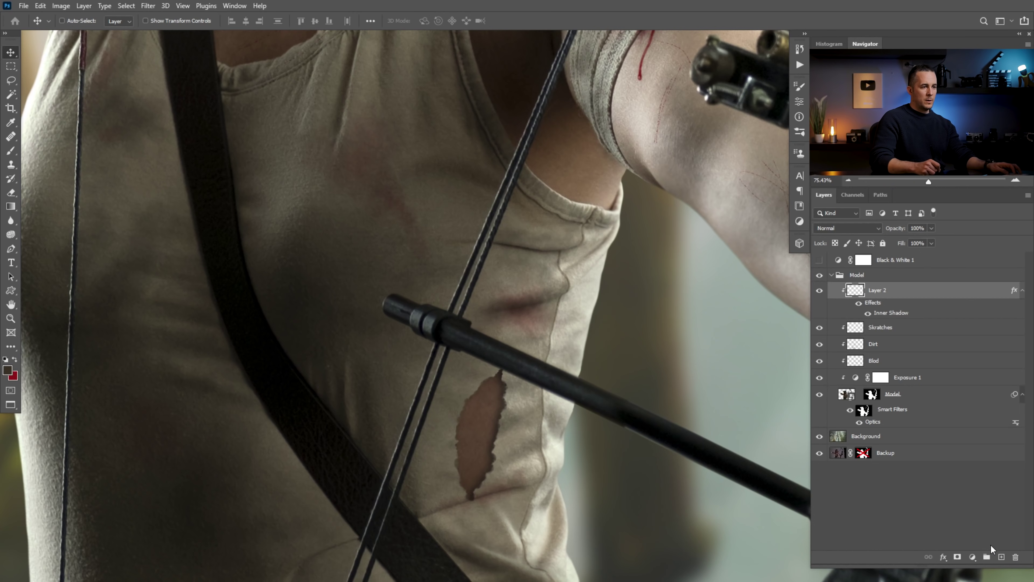
Add a new layer above the skin patch, name it Dirt 2 and clip it to the model
left_click(1001, 557)
double_click(872, 290)
type("Dir")
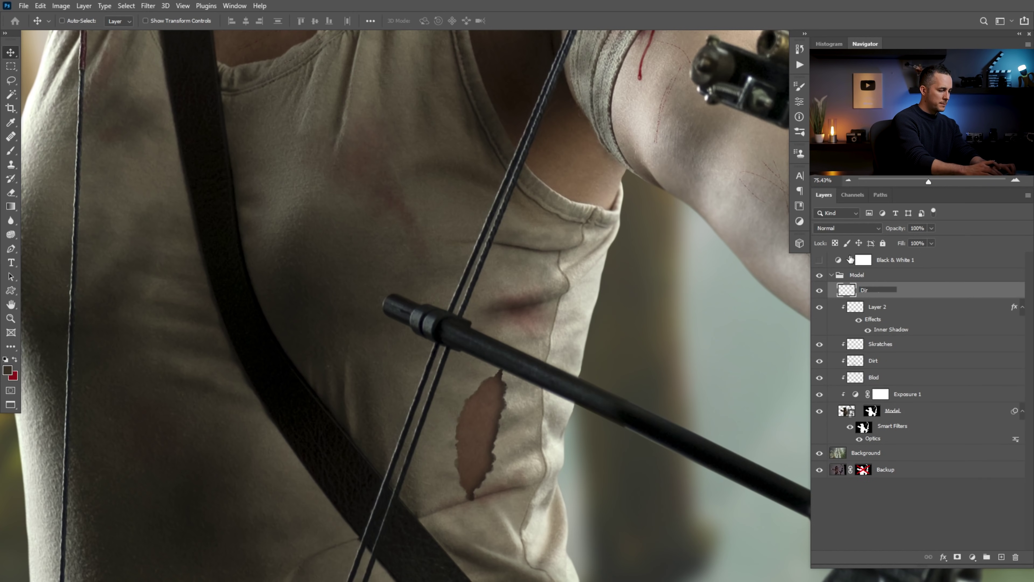
type("t")
key("Return")
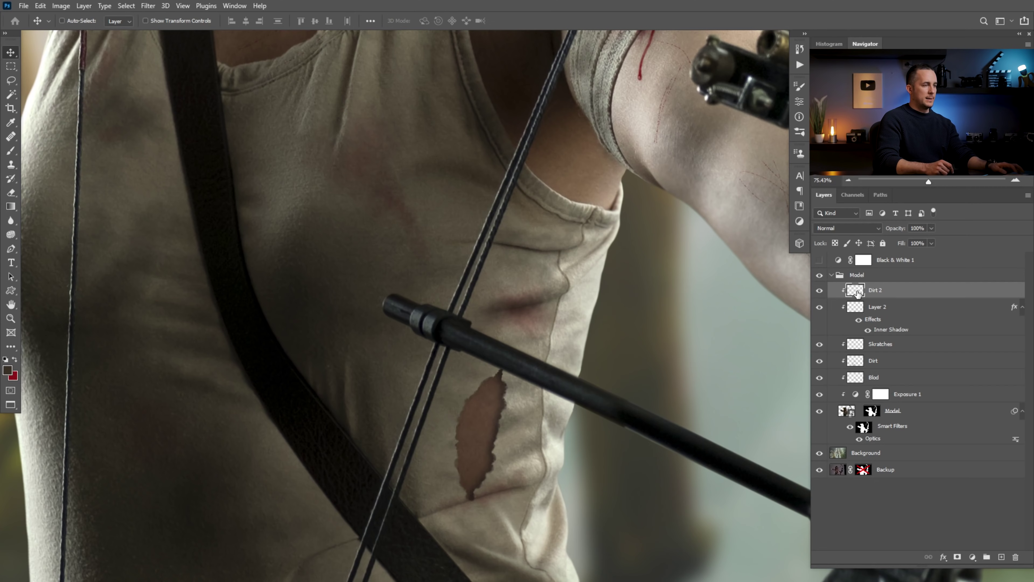
Set Dirt 2 to Multiply and brush subtle dirt around the tear with Cloud/Dust 02 at 20% opacity, using sizes of about 50 to 70 px
key("b")
right_click(527, 367)
double_click(677, 455)
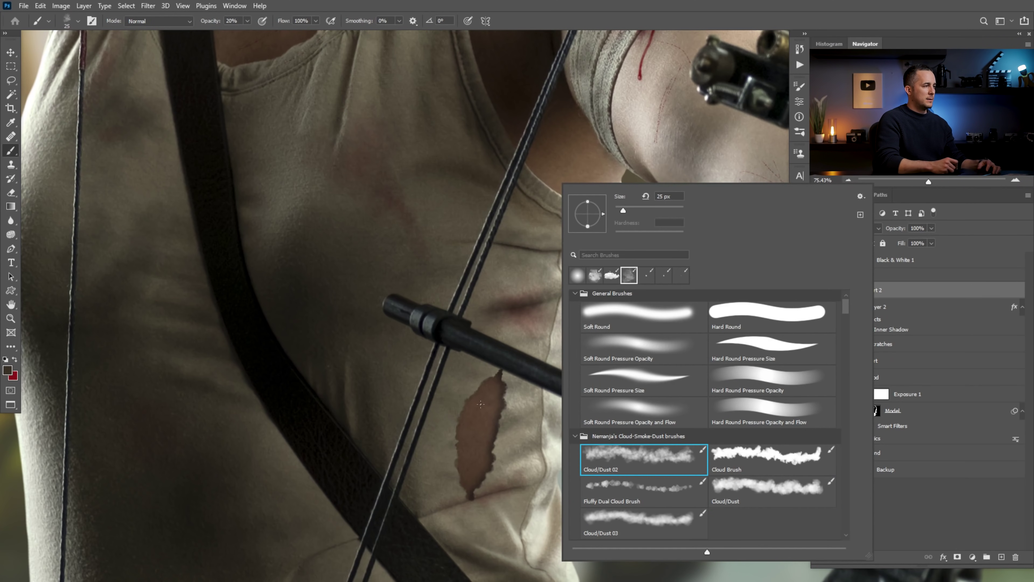
key("bracketright")
key("bracketright")
key("bracketright")
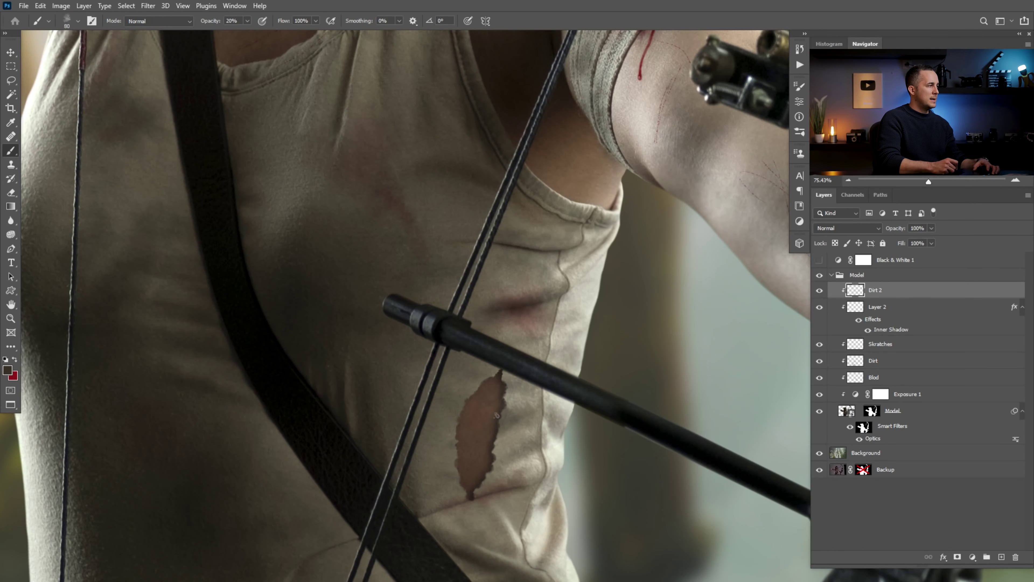
left_click(836, 269)
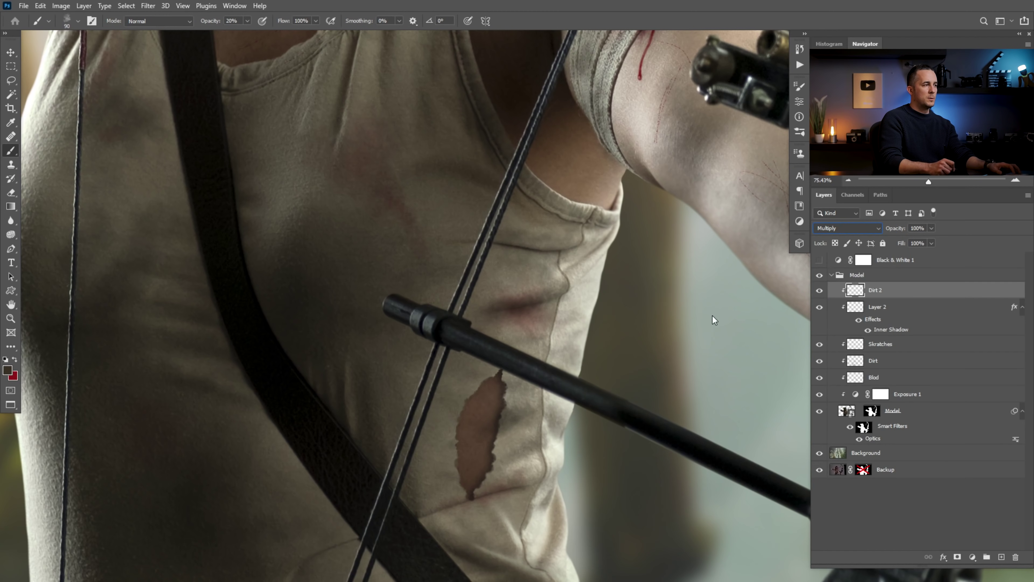
key("bracketleft")
key("bracketleft")
key("bracketleft")
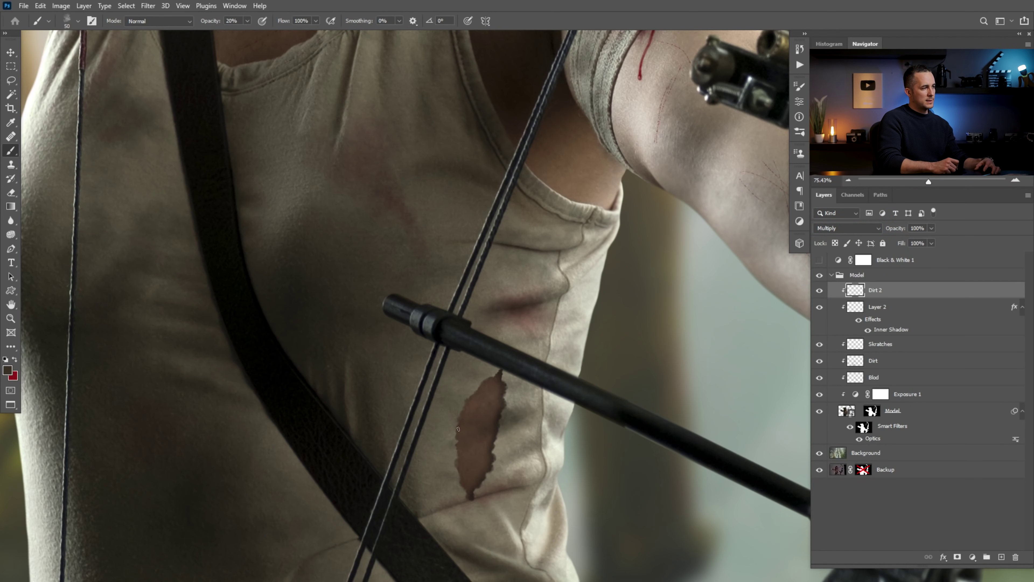
key("bracketright")
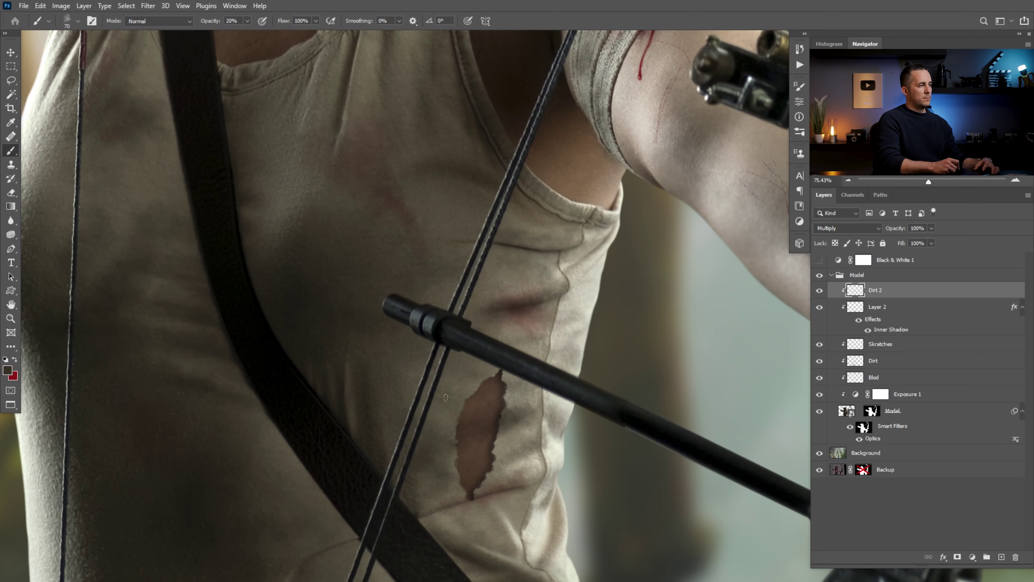
key("bracketleft")
key("bracketleft")
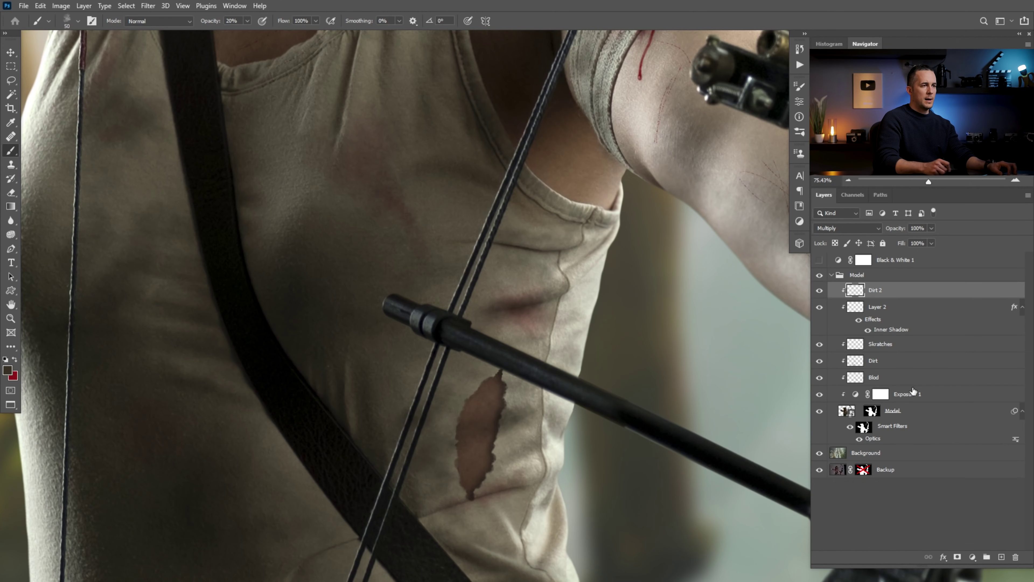
Add a new layer above Dirt 2, name it Skratch 2 and clip it to the model
left_click(1001, 556)
double_click(872, 290)
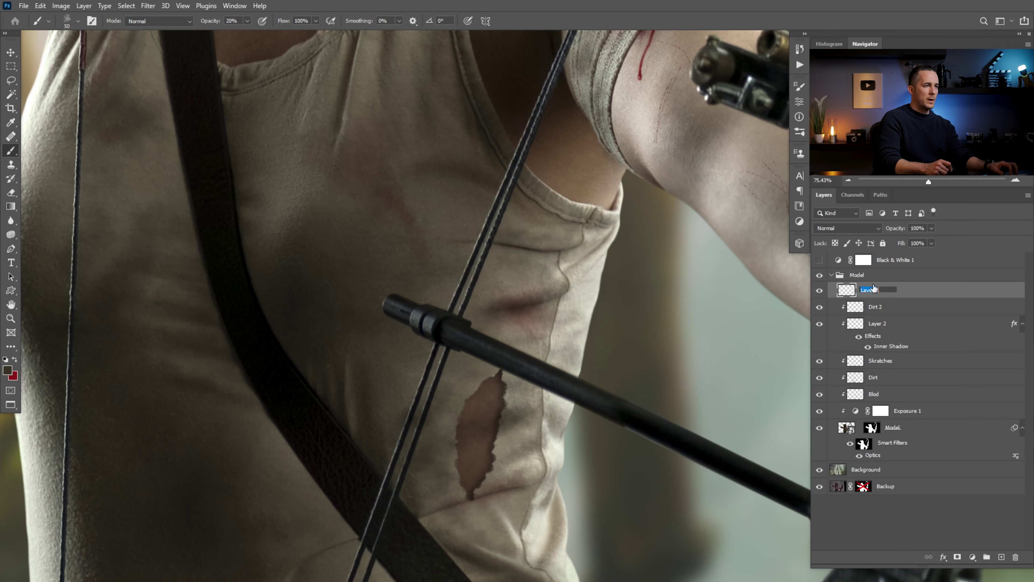
type("Skratch 2")
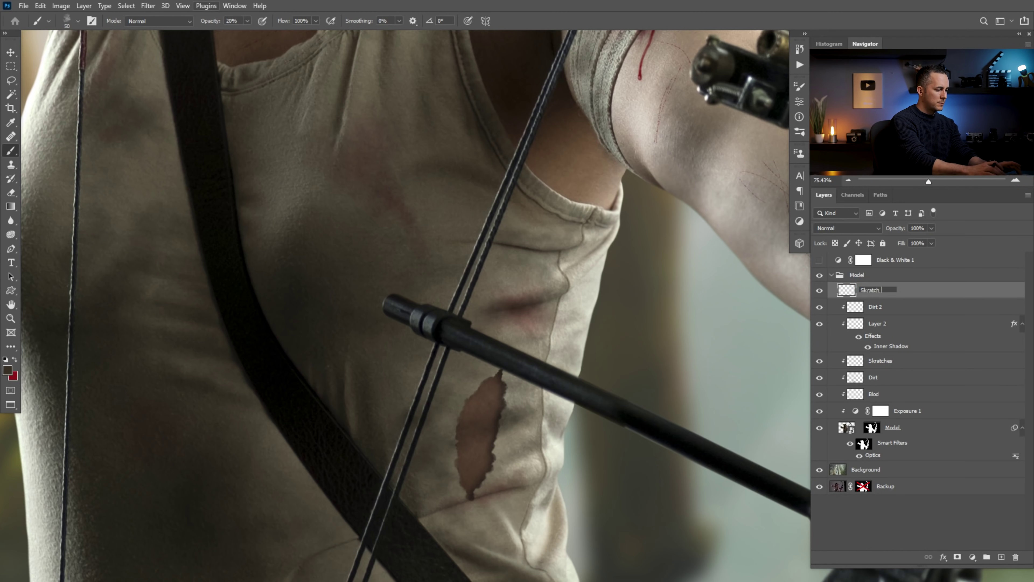
key("Return")
left_click(882, 297, "alt")
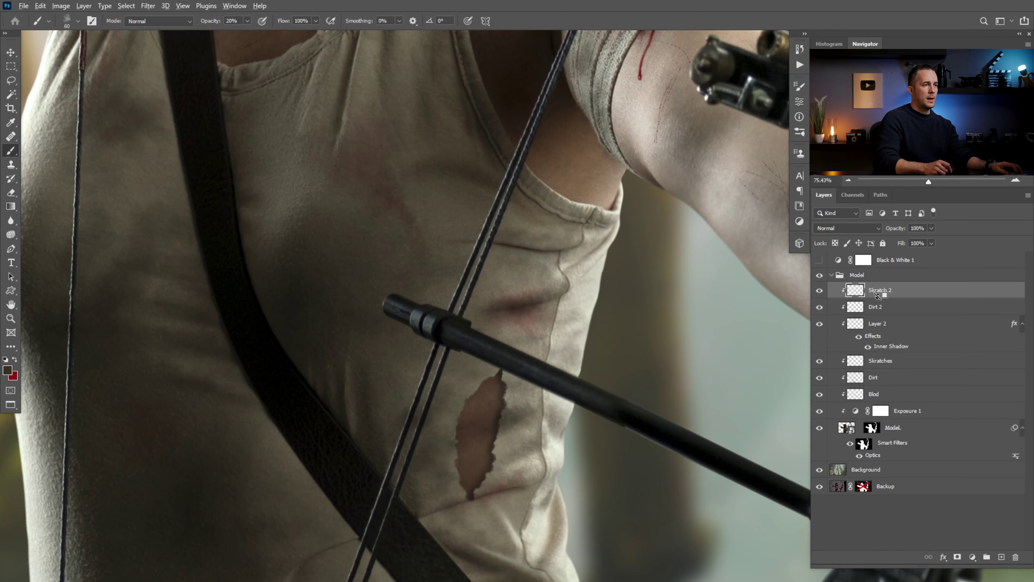
Set Skratch 2 to Multiply and paint the first dark red diagonal scratches on the exposed skin with a 6 px brush at 100% opacity
right_click(462, 384)
double_click(552, 490)
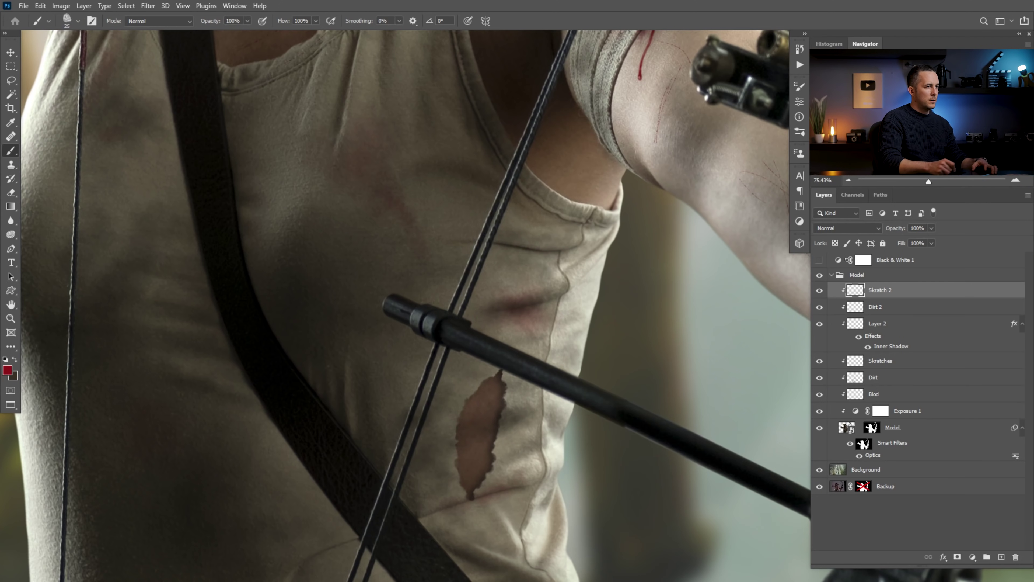
key("bracketleft")
key("bracketleft")
left_click(865, 231)
left_click(842, 269)
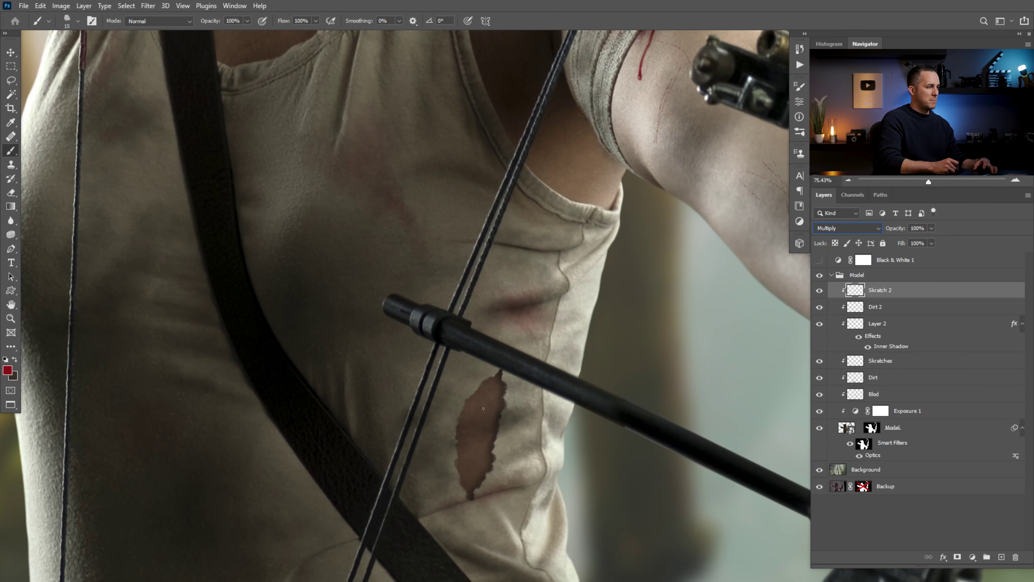
mouse_move(463, 441)
left_mouse_down()
mouse_move(509, 402)
mouse_move(511, 431)
left_mouse_up()
key("ctrl+z")
key("bracketleft")
key("bracketleft")
key("bracketleft")
key("bracketleft")
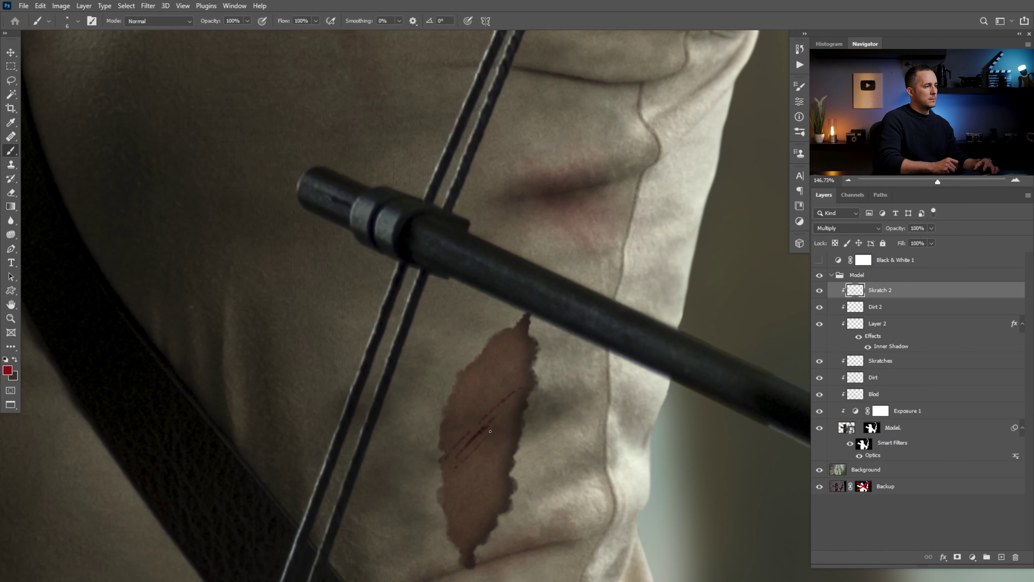
Add more fine dark red scratches across the exposed skin, below and above the first ones
left_click_drag(493, 444, 453, 490)
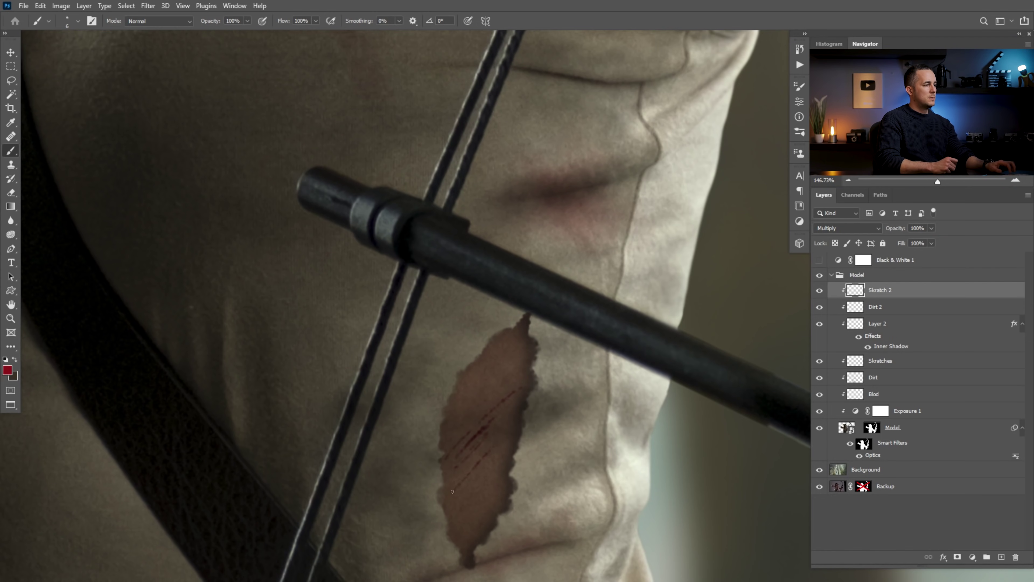
left_click_drag(520, 446, 487, 481)
left_click_drag(499, 386, 476, 397)
left_click_drag(517, 352, 444, 345)
left_click_drag(449, 336, 476, 330)
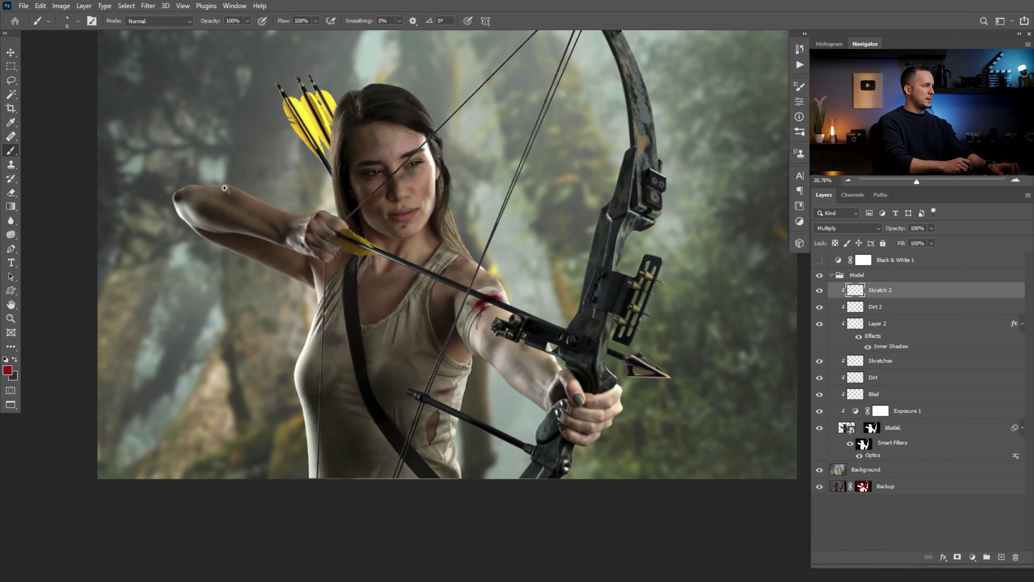
Paint fine dark red scratches across the raised forearm on the Skratch 2 layer
left_click_drag(225, 189, 276, 201)
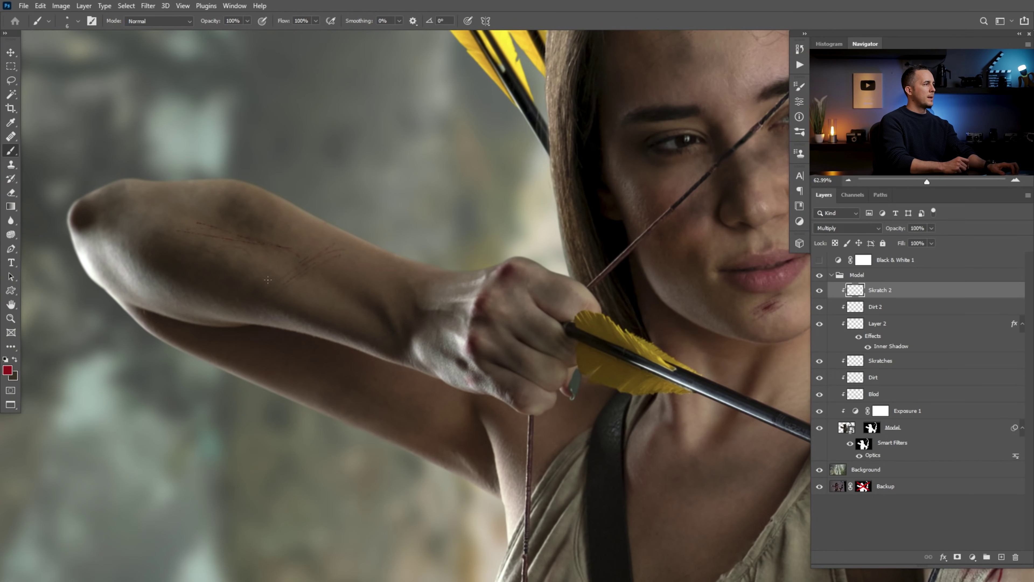
left_click_drag(411, 285, 396, 285)
left_click_drag(478, 302, 312, 250)
left_click_drag(454, 318, 459, 317)
left_click_drag(480, 77, 499, 219)
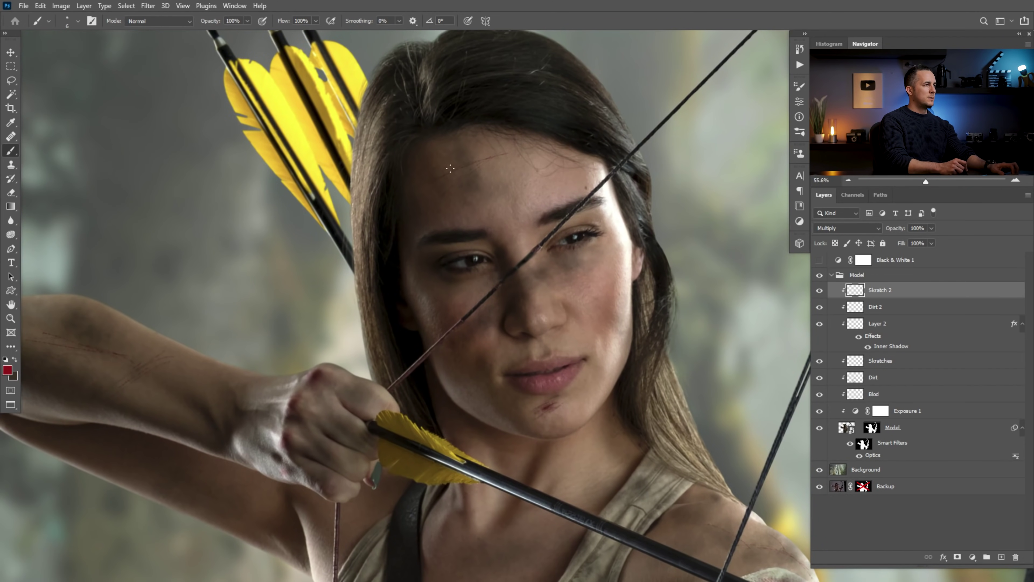
Add faint thin scratches to the archer's face on Skratch 2, undoing an unwanted stroke
left_click_drag(522, 253, 541, 291)
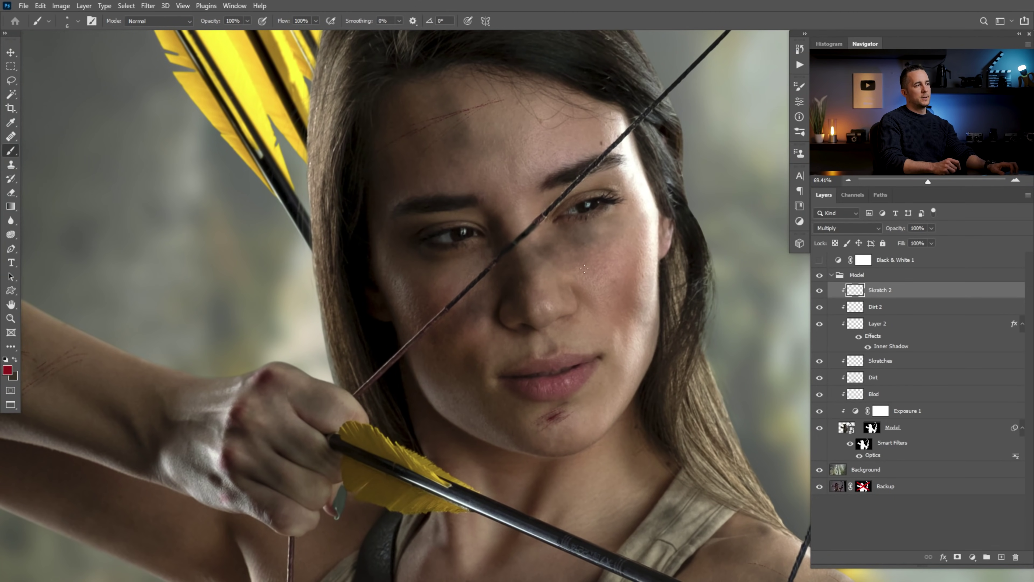
left_click_drag(612, 284, 584, 303)
left_click_drag(589, 339, 486, 227)
mouse_move(471, 280)
left_mouse_down()
mouse_move(514, 281)
mouse_move(474, 294)
mouse_move(500, 307)
left_mouse_up()
key("ctrl+z")
mouse_move(542, 334)
left_mouse_down()
mouse_move(520, 336)
mouse_move(546, 325)
left_mouse_up()
left_click_drag(551, 361, 492, 347)
On Dirt 2, swap to the dark brown color and brush subtle dirt on the chest and neck with a textured brush at 20% opacity
left_click(852, 310)
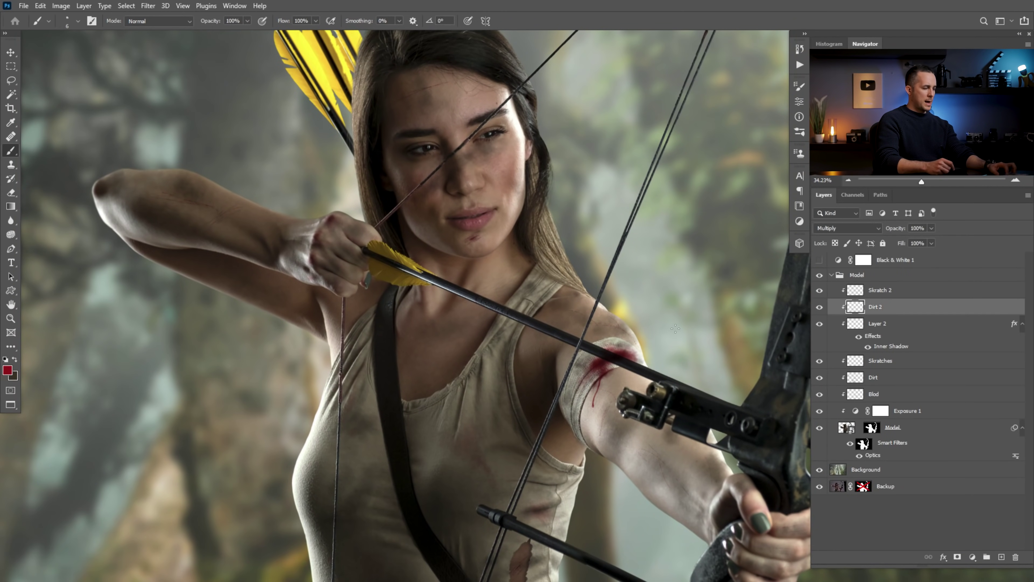
key("z")
key("b")
key("x")
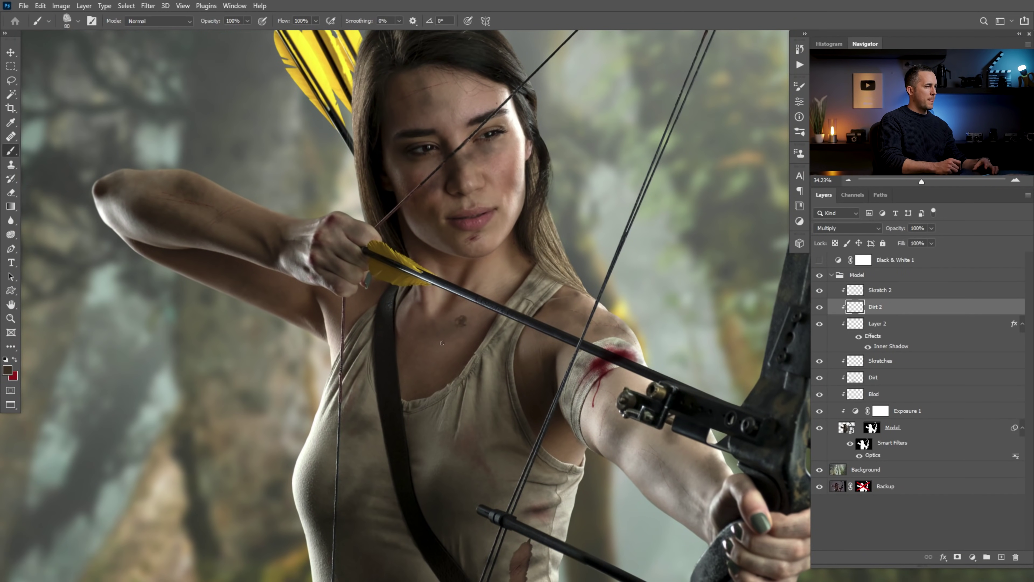
right_click(467, 328)
double_click(556, 456)
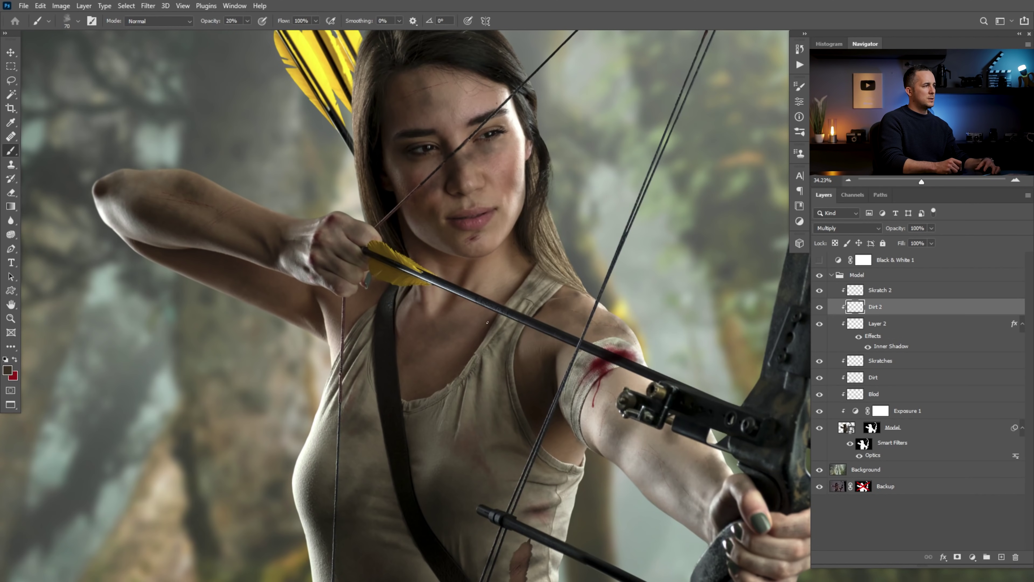
key("ctrl+z")
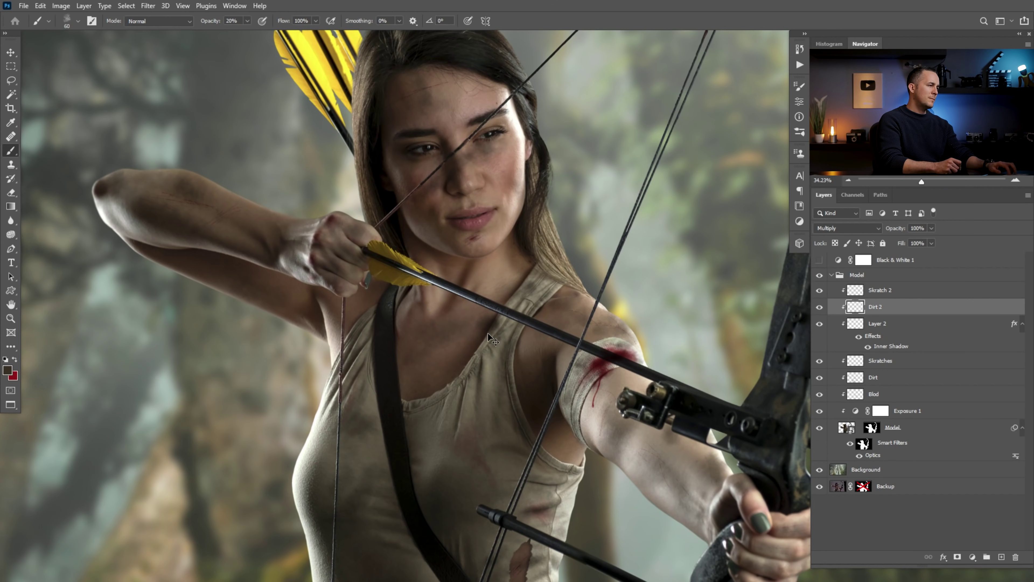
mouse_move(484, 330)
left_mouse_down()
mouse_move(496, 318)
mouse_move(482, 345)
left_mouse_up()
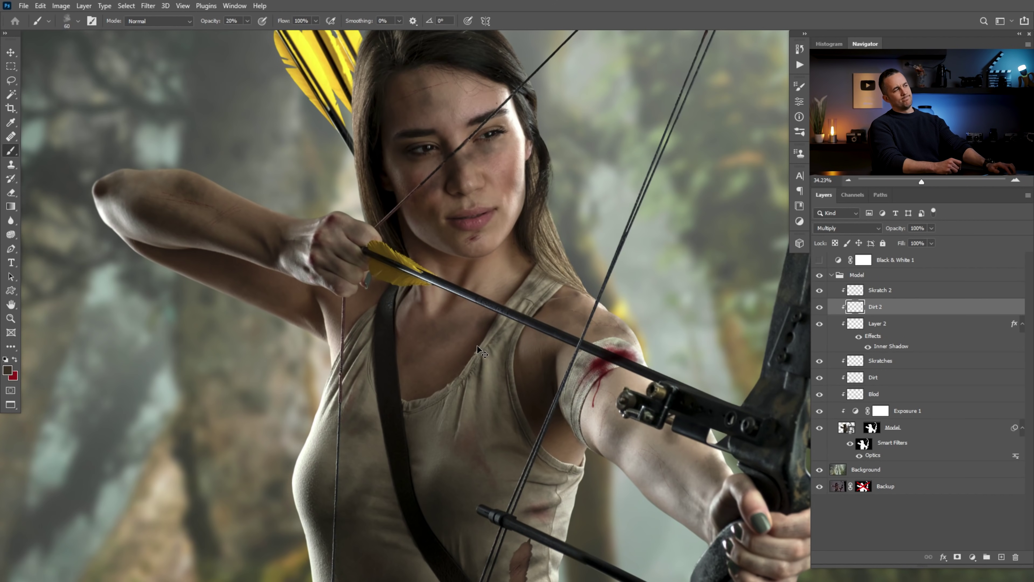
key("ctrl+z")
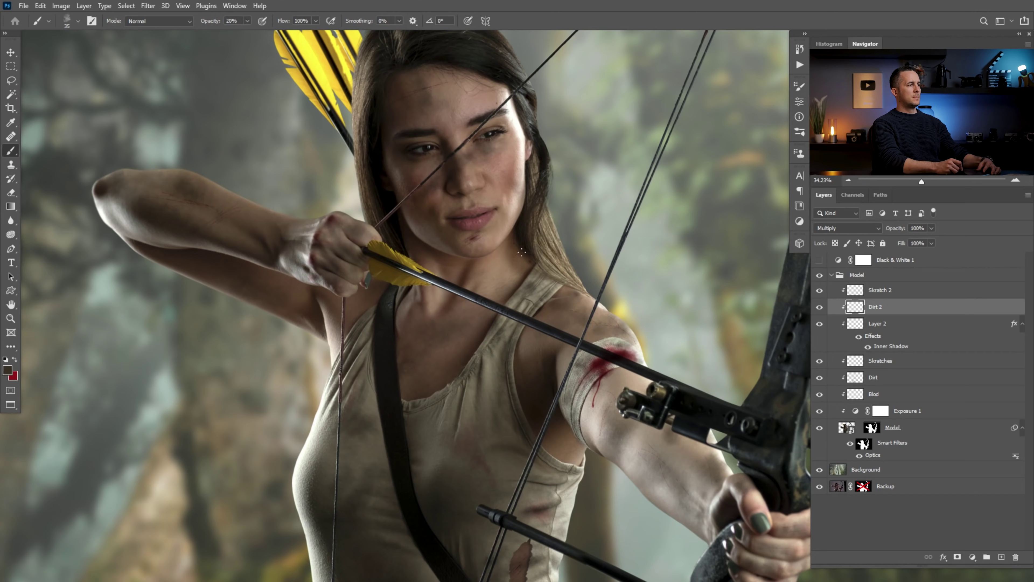
left_click_drag(471, 273, 521, 263)
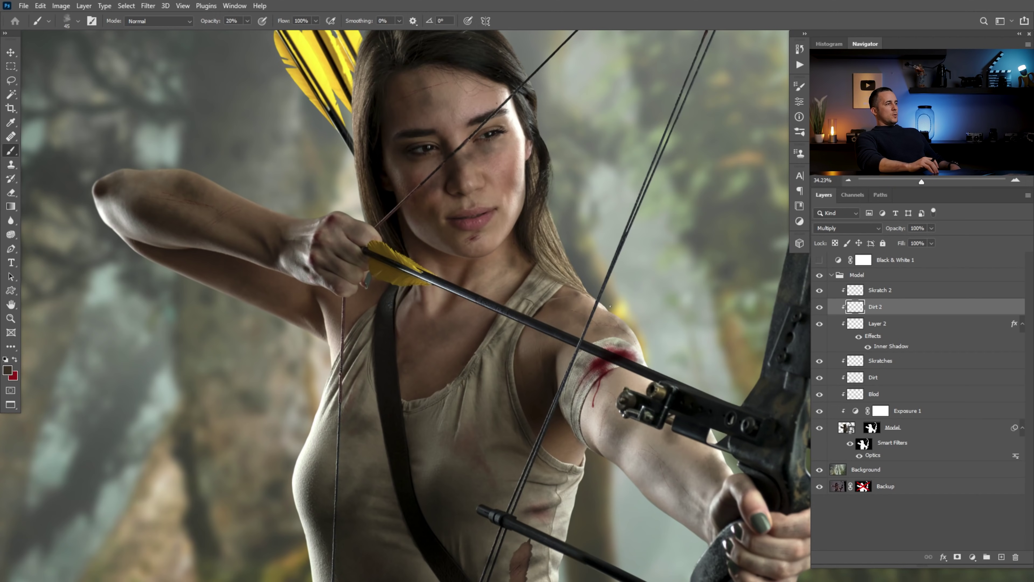
Collapse the Model group, stamp all visible layers into a new layer above it, and convert that layer to a smart object
scroll(516, 239, "down", 4)
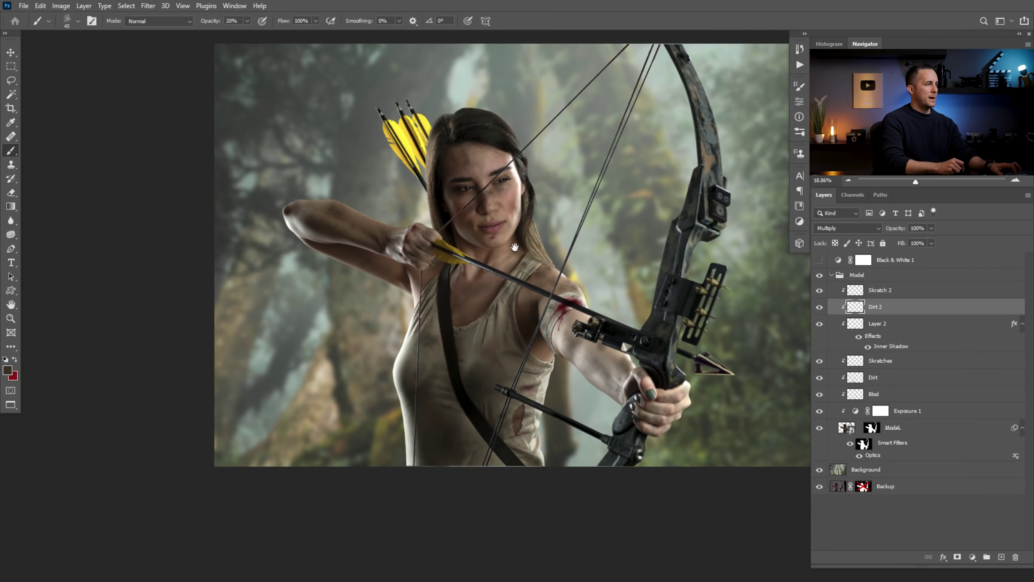
left_click_drag(519, 247, 425, 270)
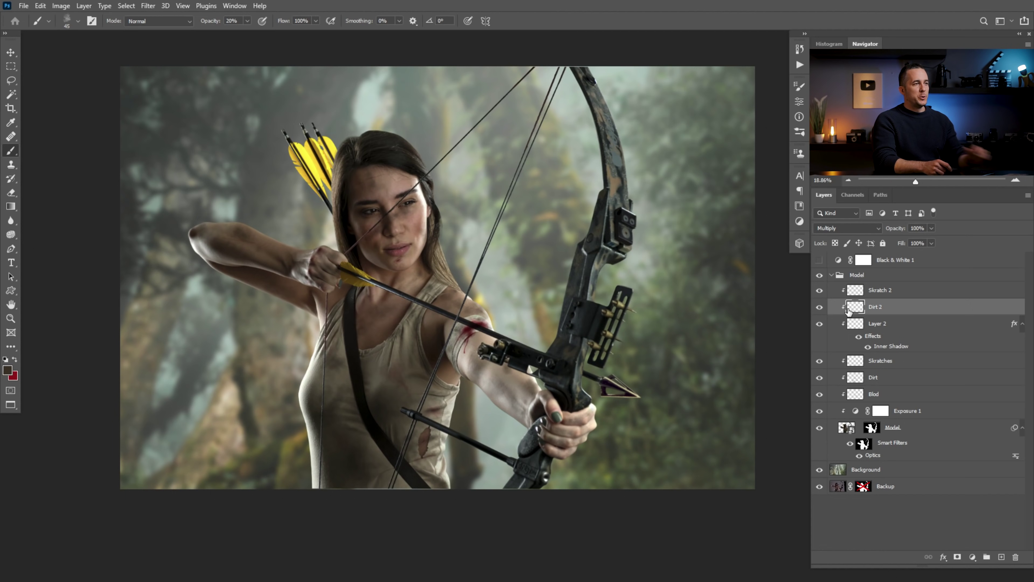
left_click(832, 276)
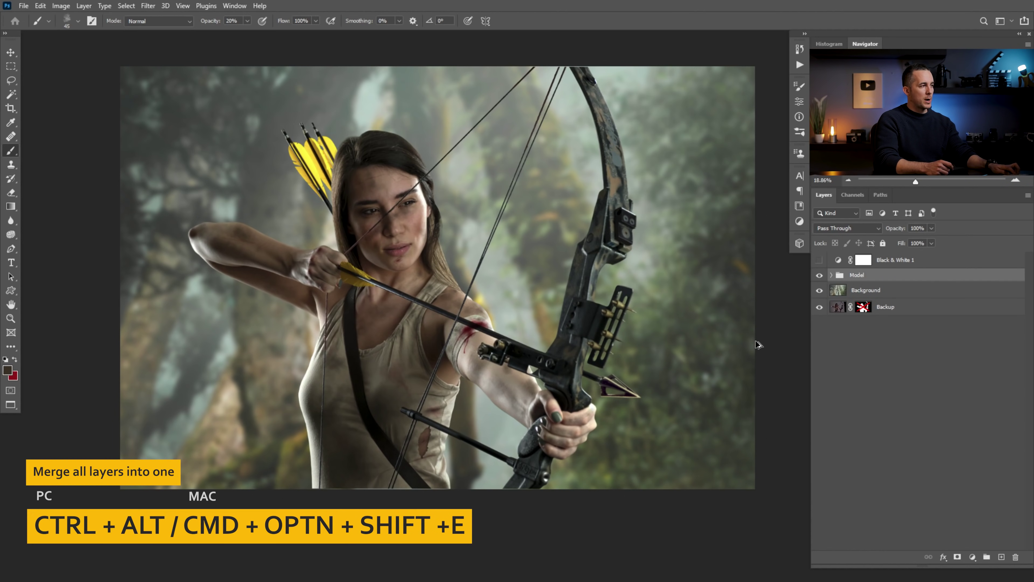
key("ctrl+alt+shift+e")
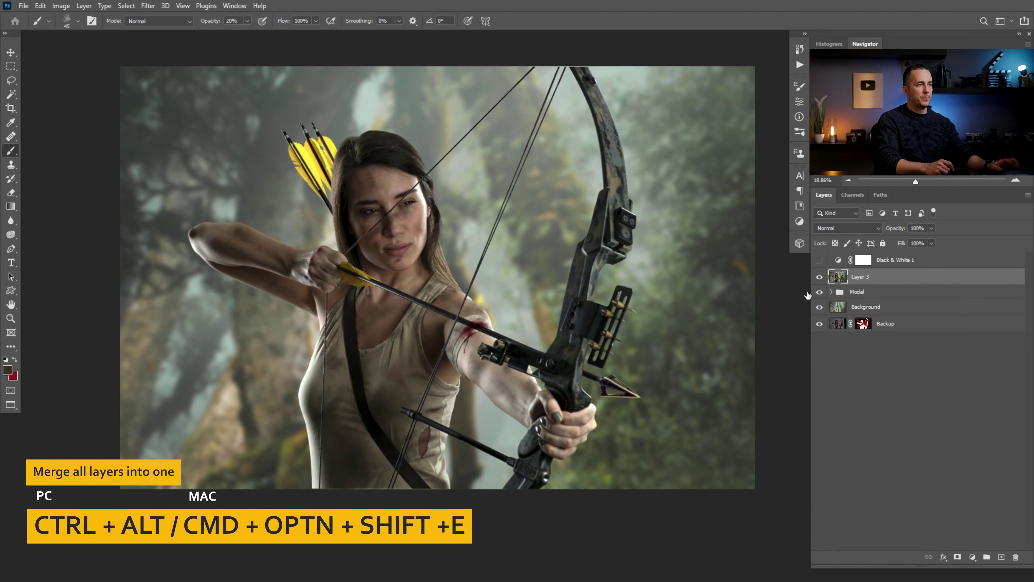
right_click(902, 276)
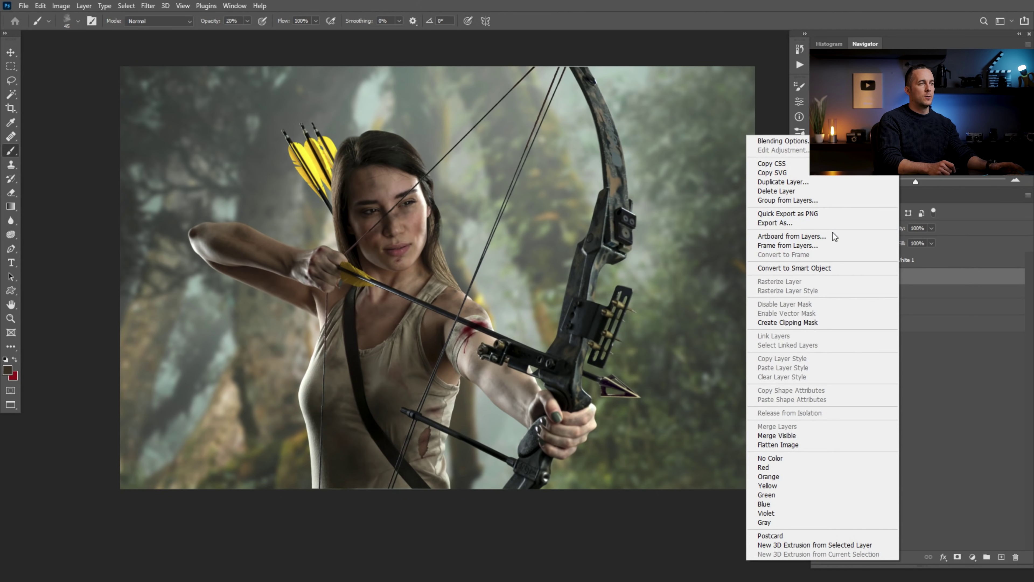
left_click(818, 267)
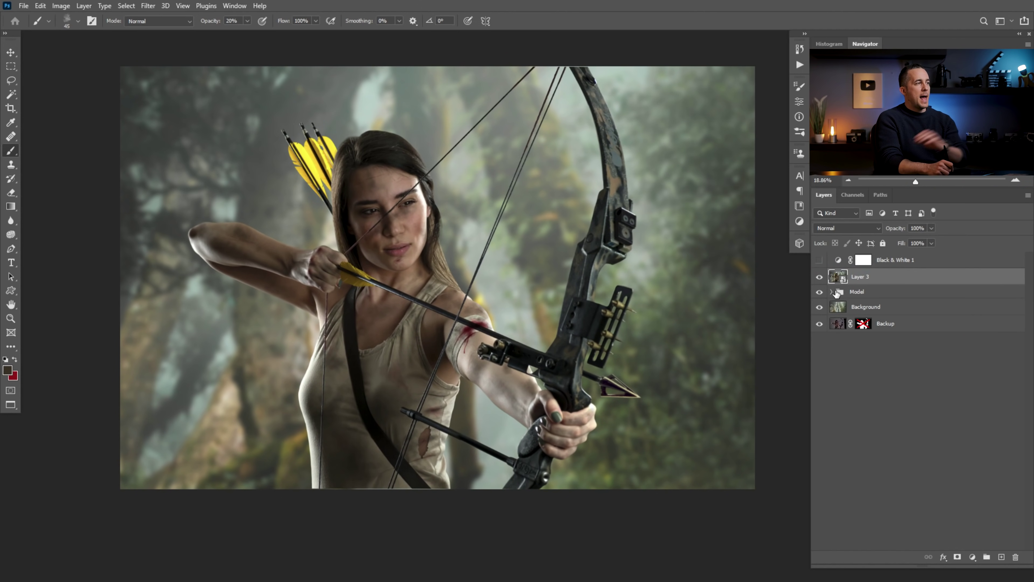
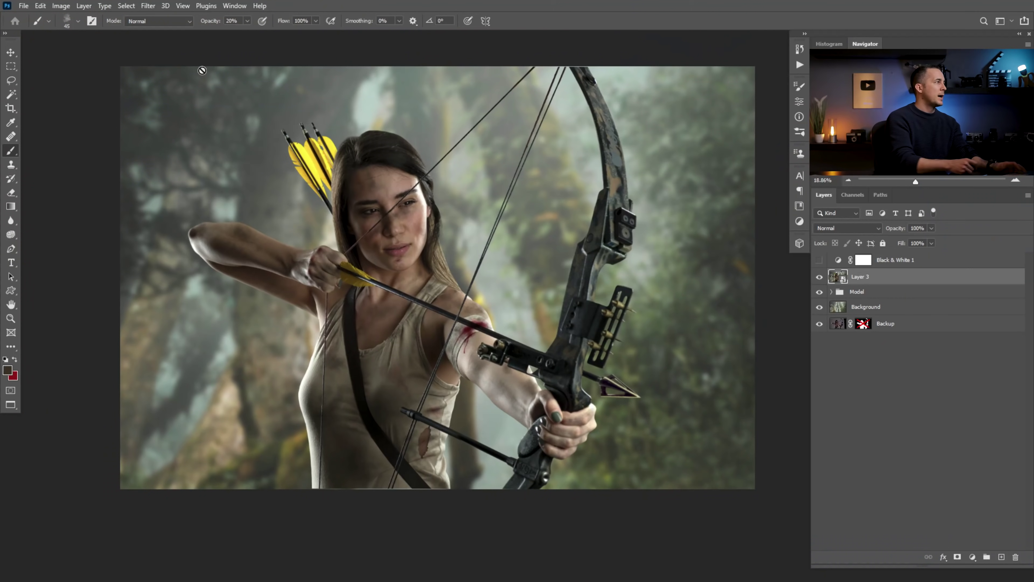
Open the merged smart object in the Boris FX Optics filter and apply the S_Rays filter from the Light category
left_click(147, 6)
mouse_move(204, 244)
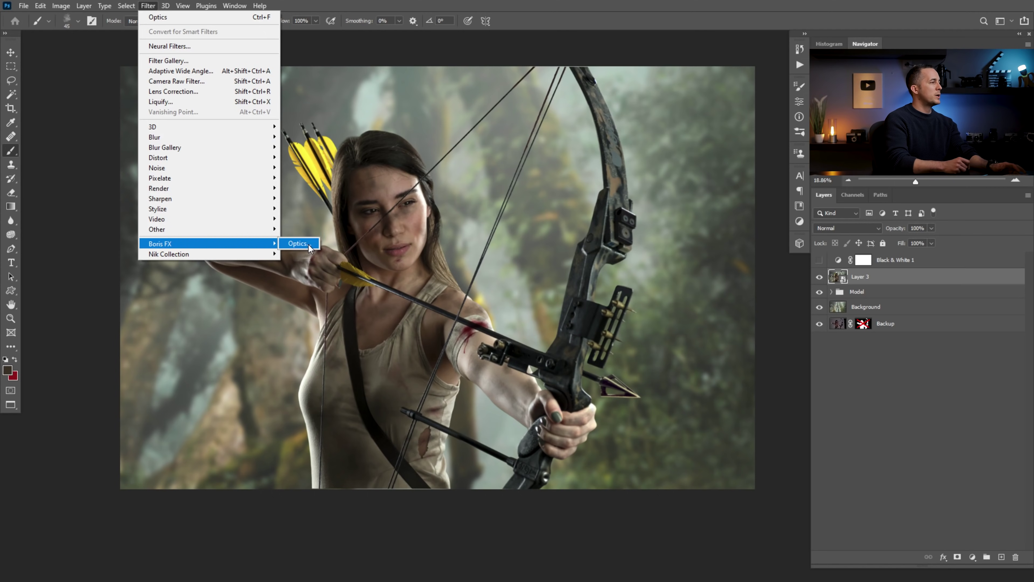
left_click(306, 243)
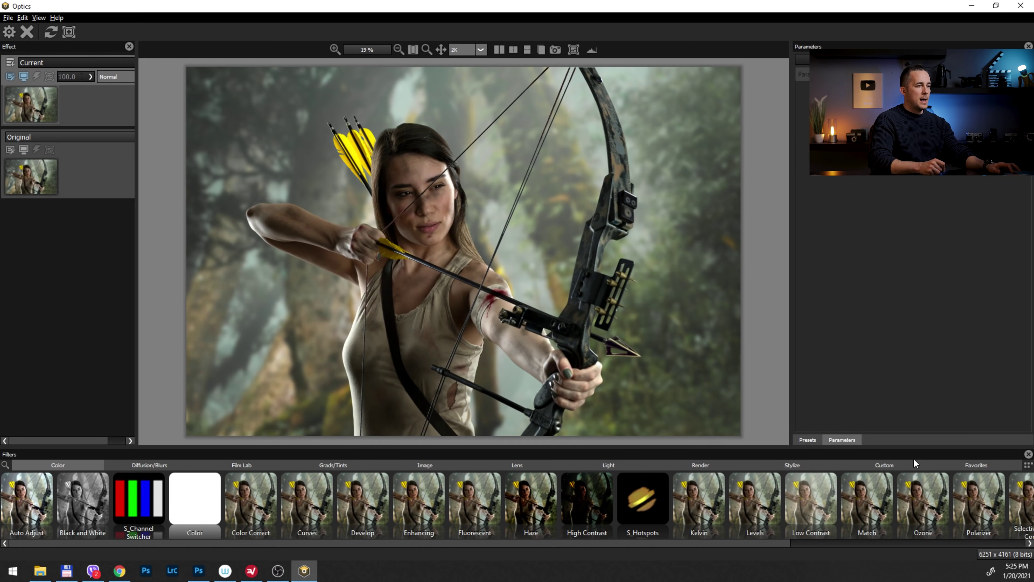
left_click(613, 465)
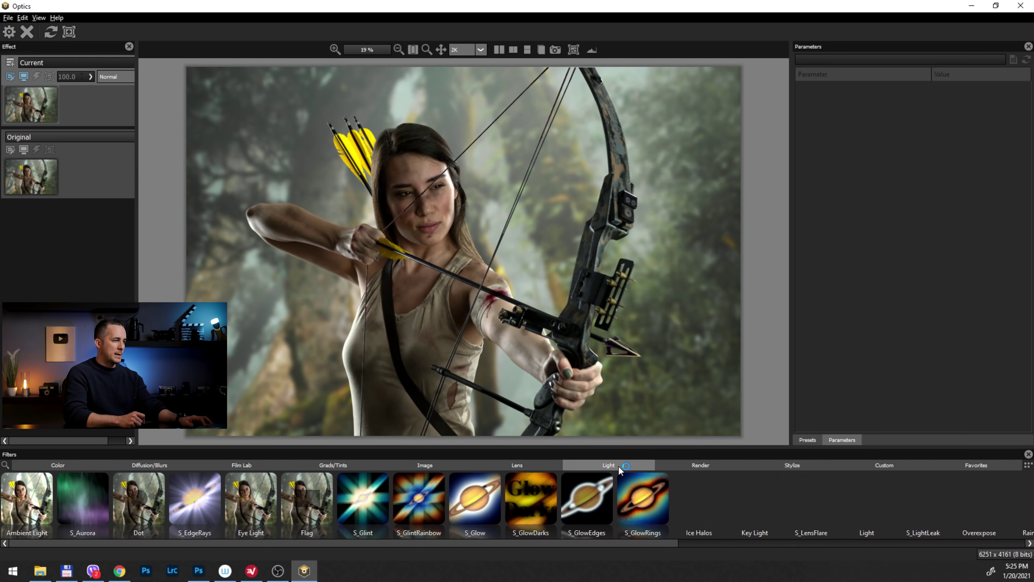
left_click_drag(667, 541, 869, 547)
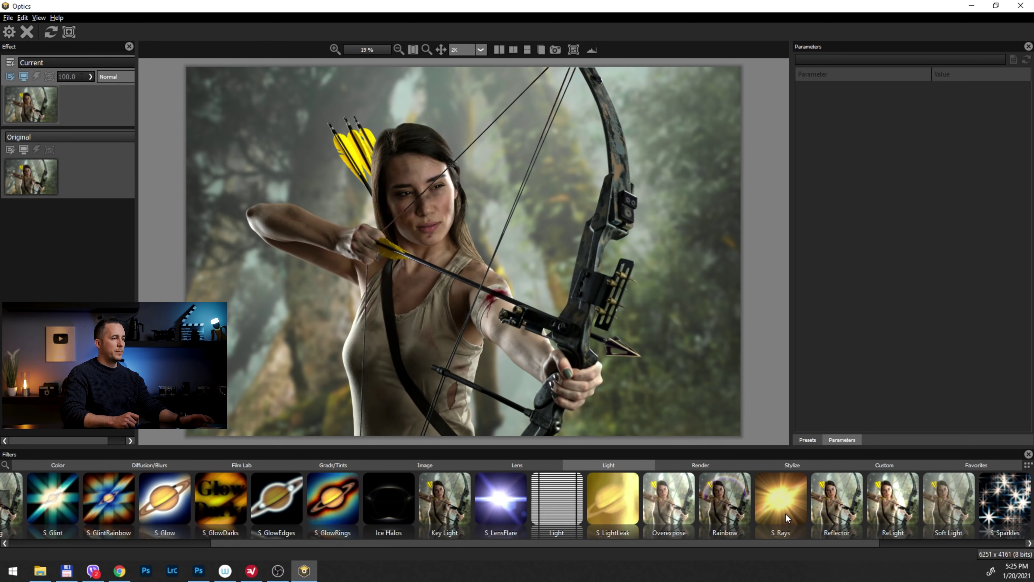
left_click(781, 488)
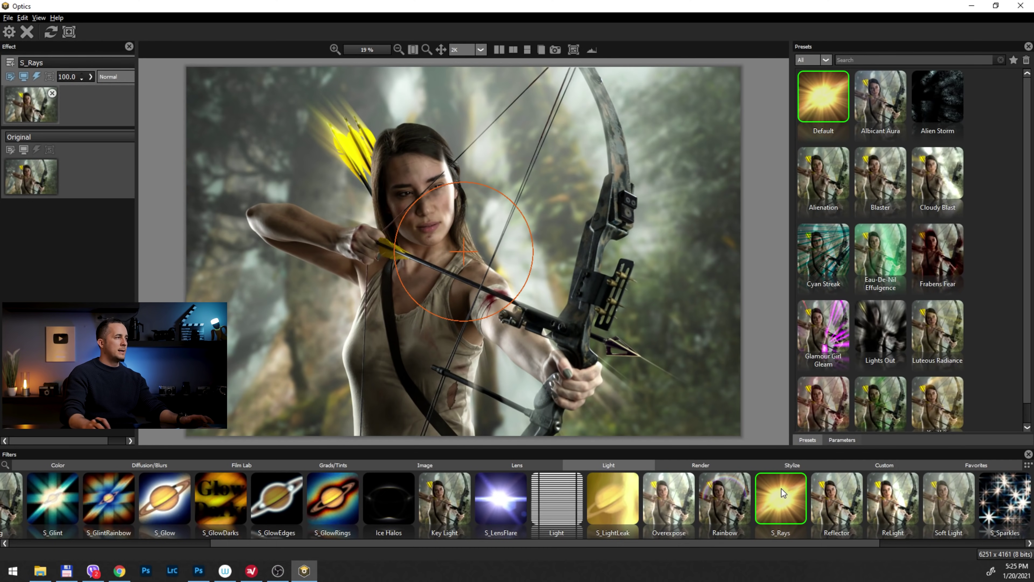
Try the Albicant Aura and Cloudy Blast ray presets, placing the Cloudy Blast source outside the image beyond its upper-right corner
left_click_drag(464, 251, 558, 222)
scroll(893, 141, "down", 1)
scroll(884, 135, "up", 1)
left_click(897, 90)
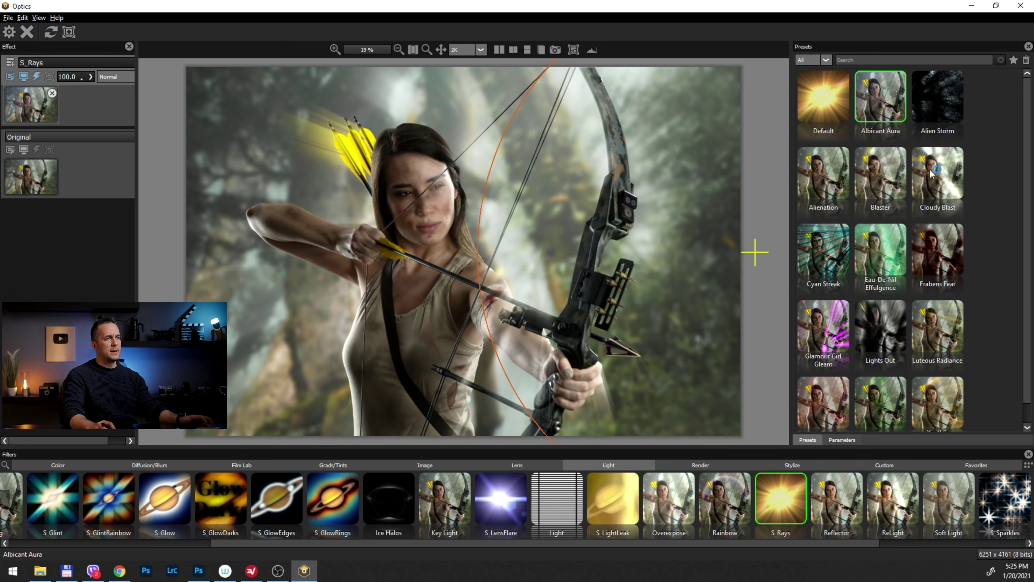
left_click(942, 177)
scroll(517, 273, "down", 4)
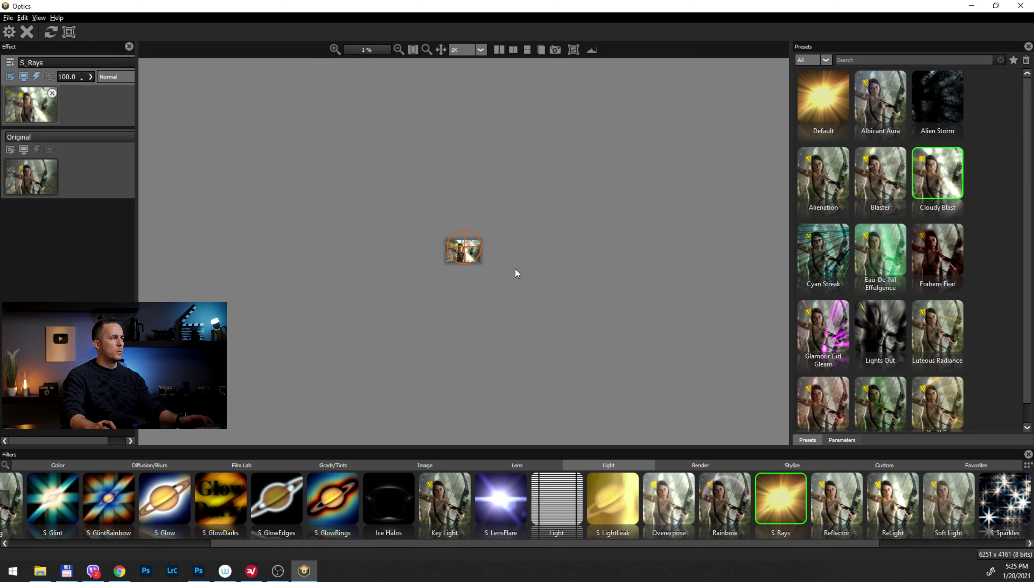
scroll(517, 273, "up", 3)
left_click_drag(473, 202, 716, 77)
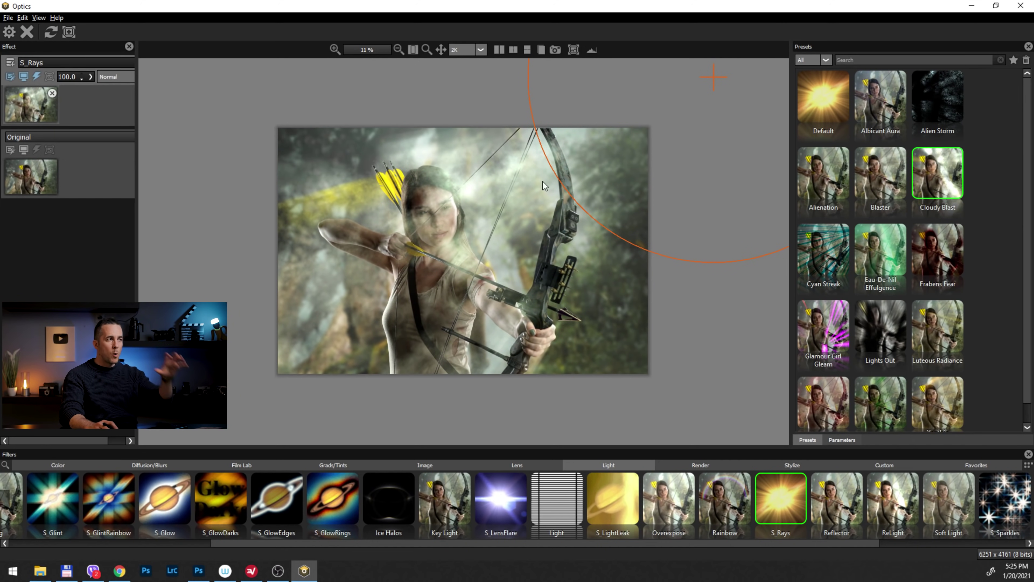
left_click(830, 442)
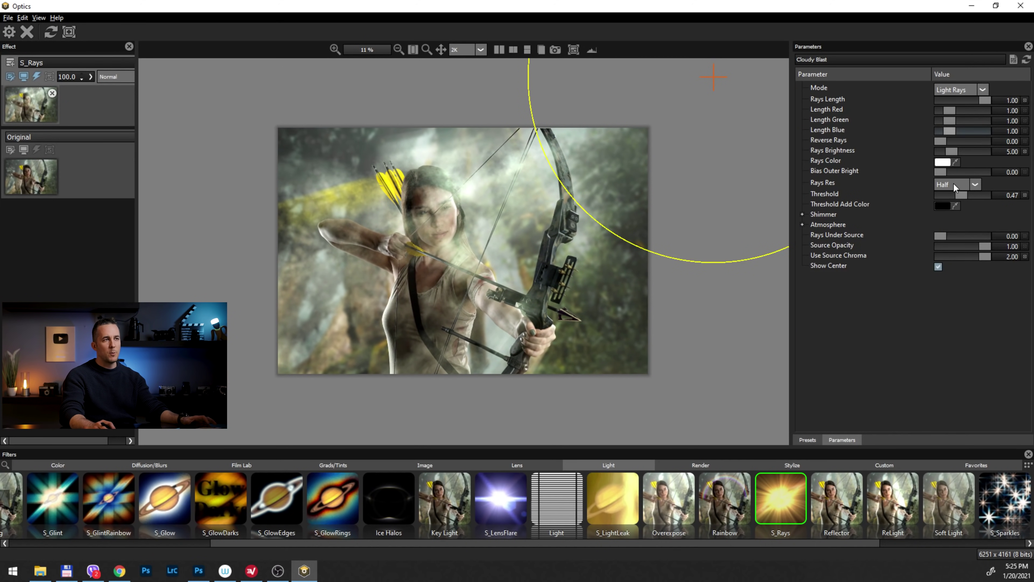
left_click(808, 440)
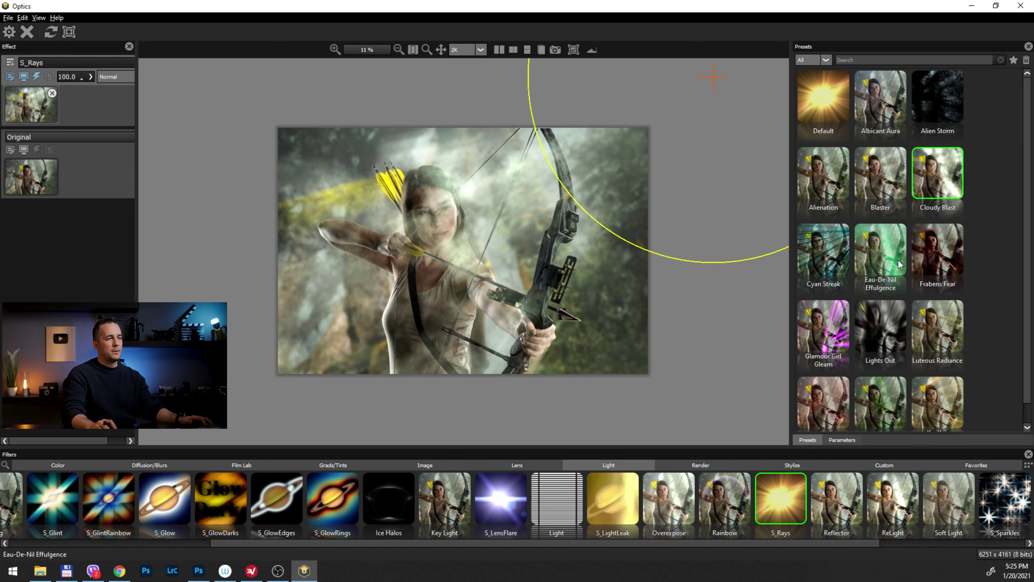
Try the Glamour Girl Gleam preset and reposition its ray source beside the archer's head
left_click(832, 340)
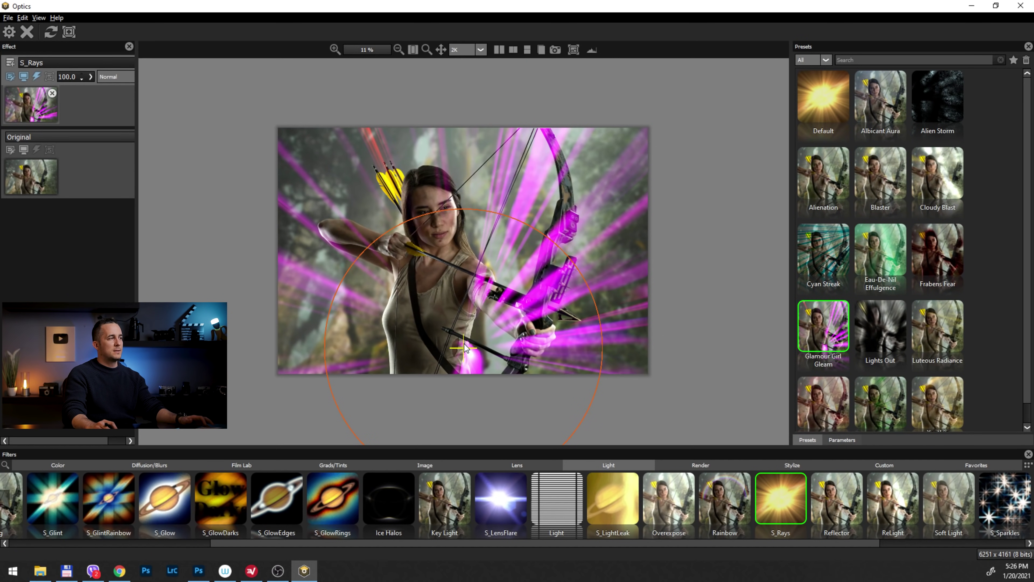
left_click_drag(478, 326, 463, 348)
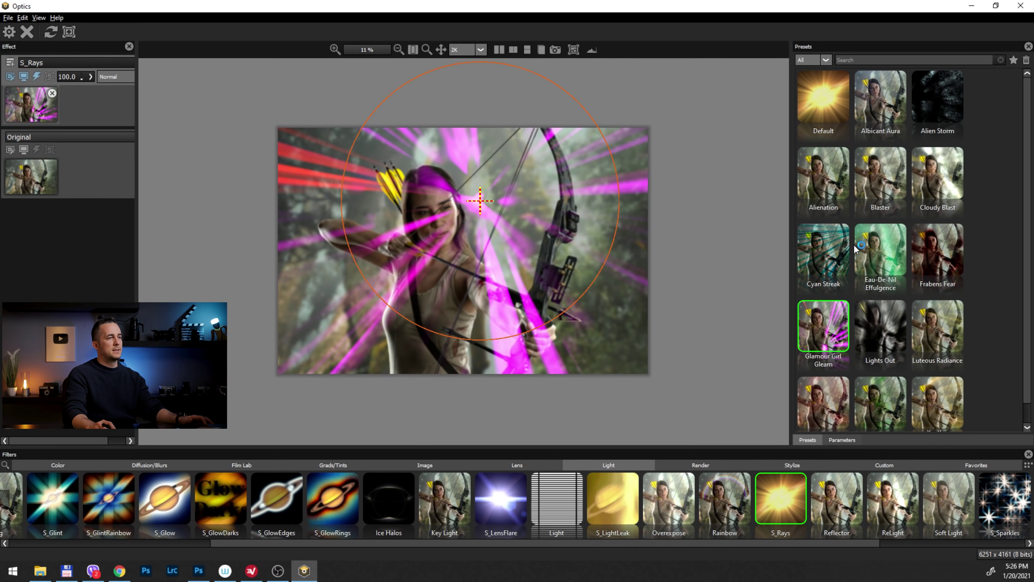
scroll(889, 273, "down", 1)
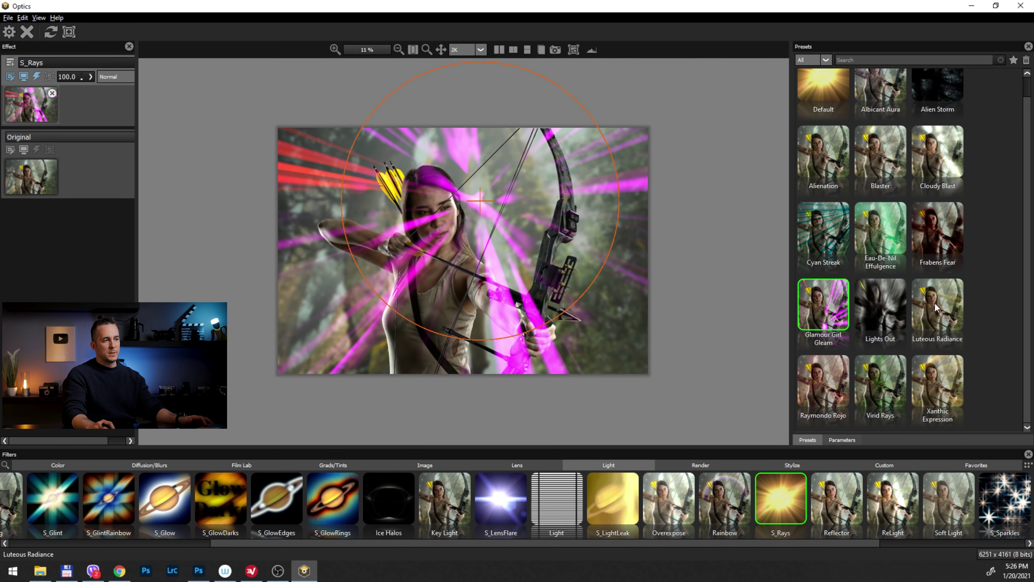
scroll(889, 331, "up", 1)
Apply the Default S_Rays preset and place its ray source outside the image beyond the upper-right corner
left_click(824, 95)
scroll(573, 151, "down", 1)
scroll(483, 234, "up", 1)
left_click_drag(498, 185, 695, 88)
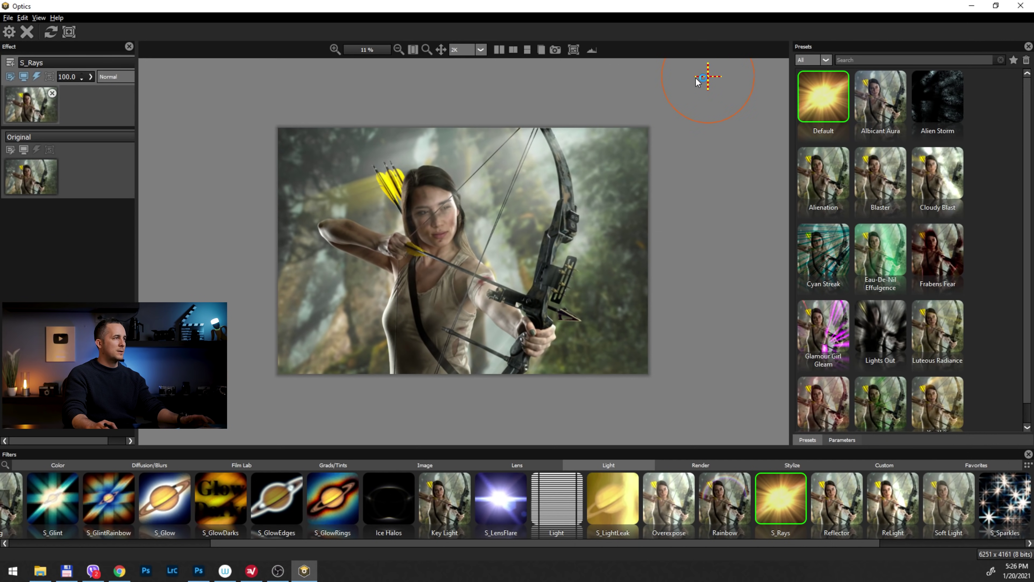
left_click_drag(713, 61, 700, 73)
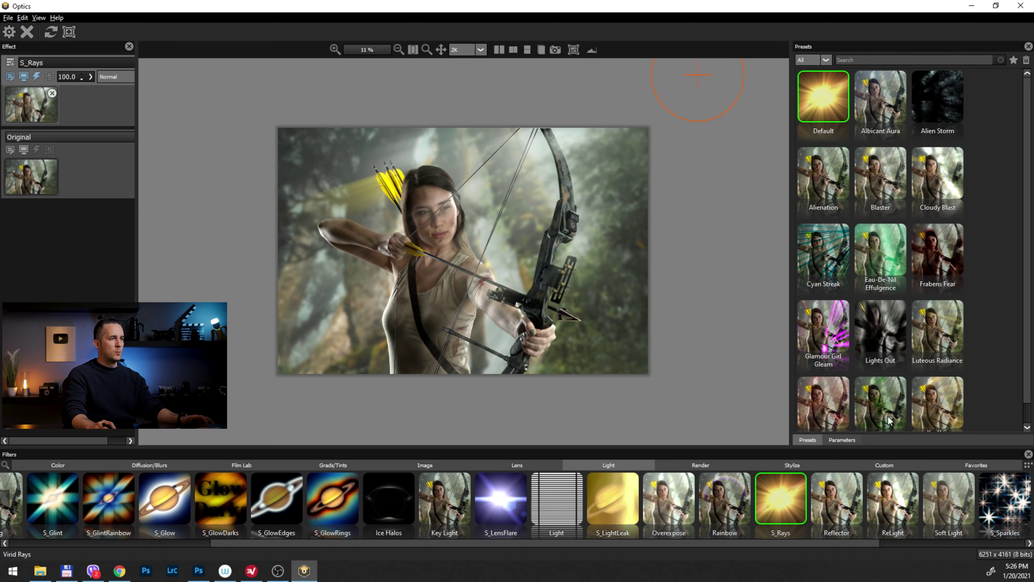
Set the Rays Length to 0.28 and fit the whole image in the preview
left_click(841, 442)
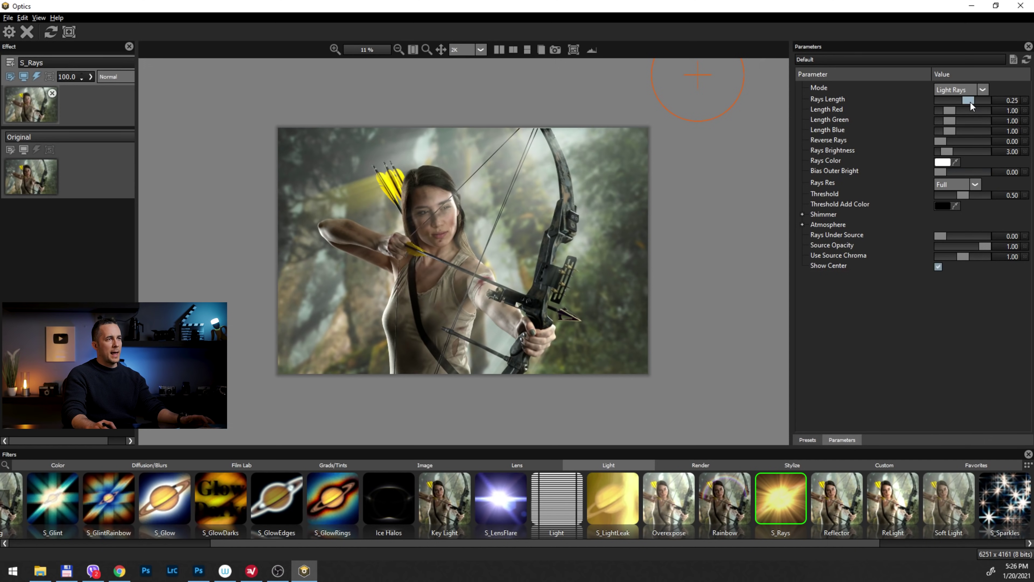
mouse_move(968, 102)
left_mouse_down()
mouse_move(977, 100)
mouse_move(968, 101)
left_mouse_up()
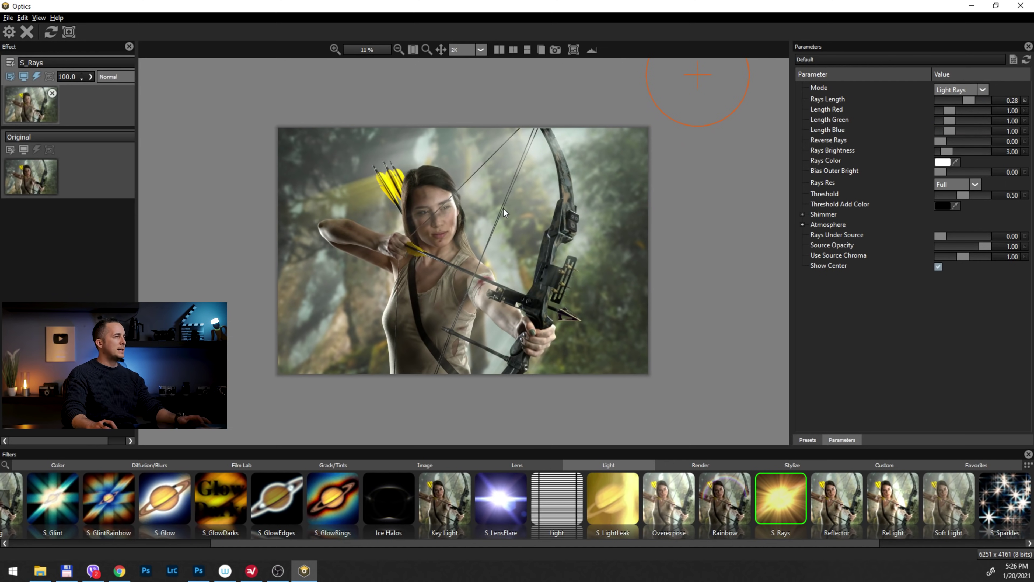
left_click(415, 50)
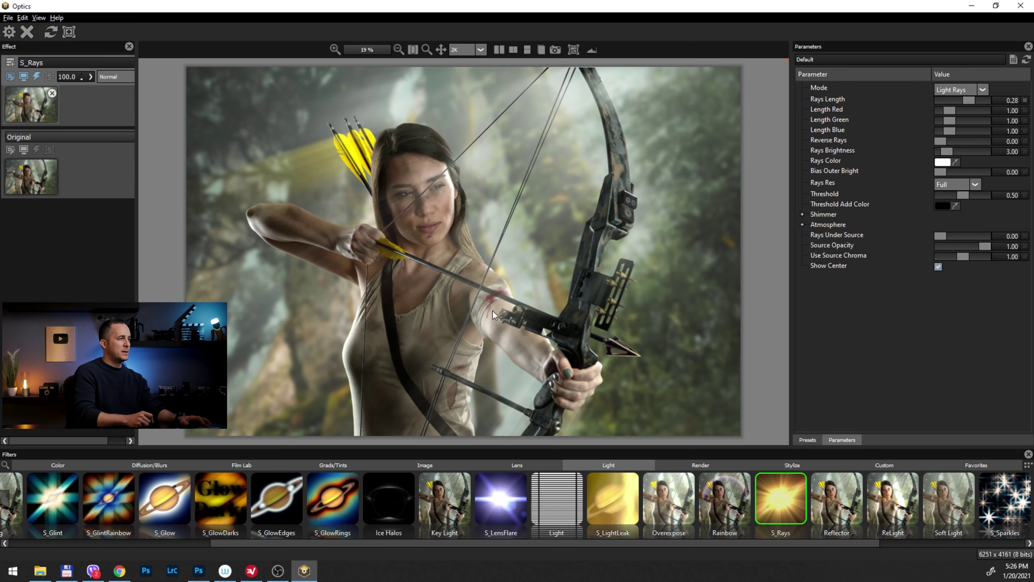
Add a Paint mask to the S_Rays layer, invert it to white, and set the brush size to 512
left_click(69, 33)
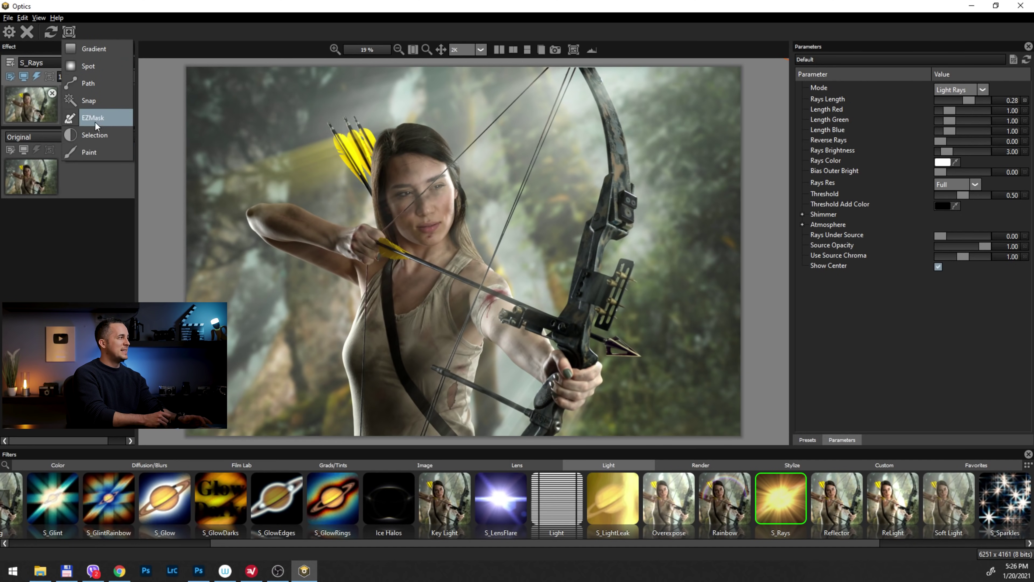
left_click(96, 152)
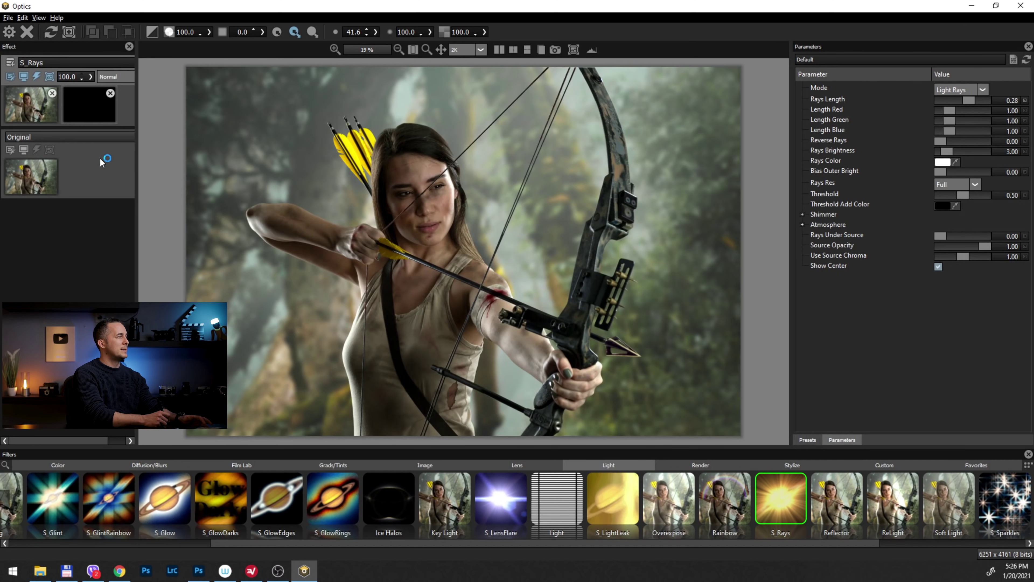
left_click(154, 35)
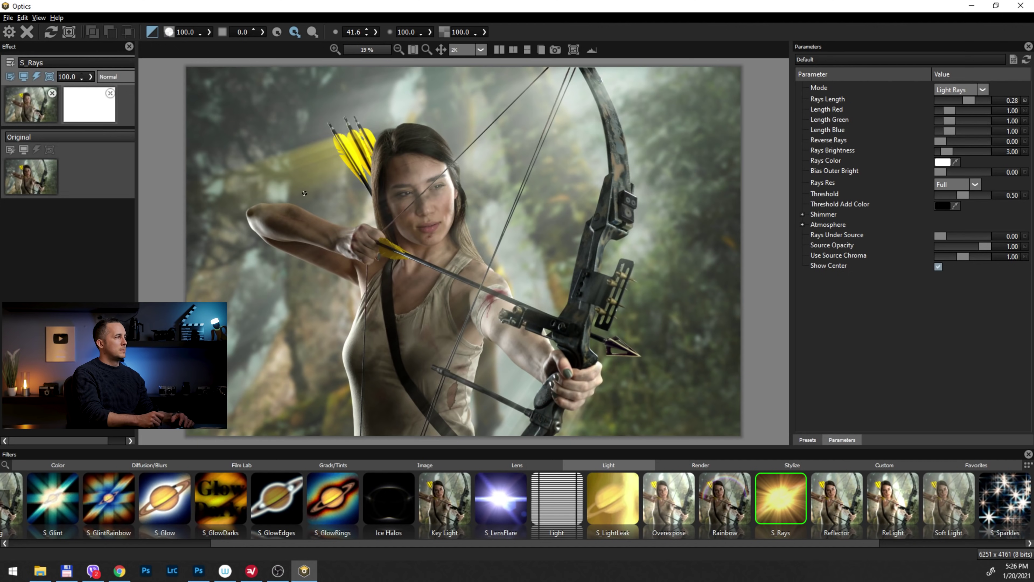
left_click(377, 31)
left_click_drag(327, 51, 336, 52)
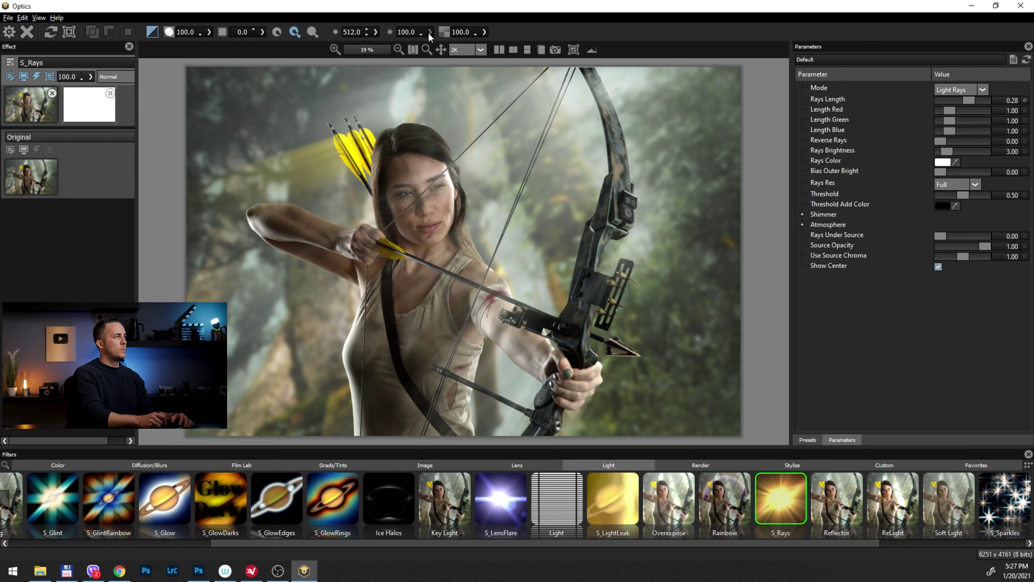
Paint the rays out of the arrow fletchings, the archer's face, arms and lower torso on the mask, and compare with the original
mouse_move(355, 148)
left_mouse_down()
mouse_move(237, 160)
mouse_move(324, 173)
mouse_move(315, 142)
mouse_move(256, 164)
left_mouse_up()
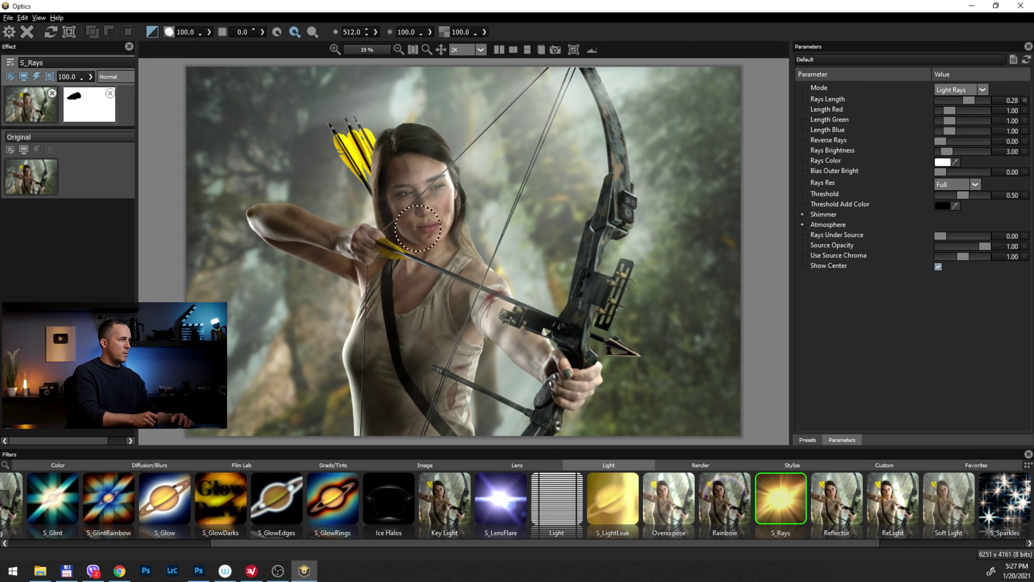
left_click_drag(353, 247, 285, 306)
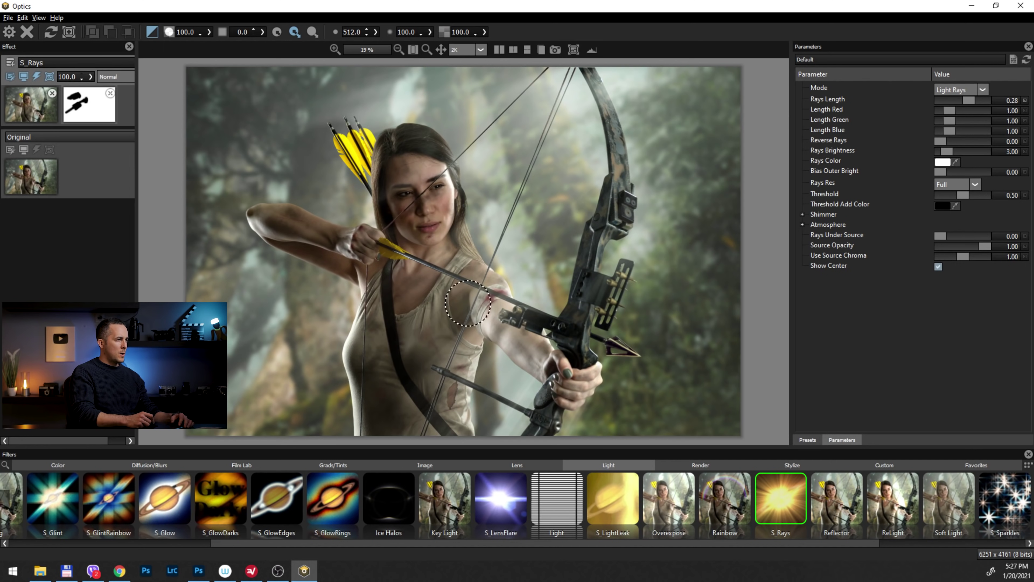
mouse_move(436, 360)
left_mouse_down()
mouse_move(396, 297)
mouse_move(366, 366)
mouse_move(369, 444)
mouse_move(349, 440)
left_mouse_up()
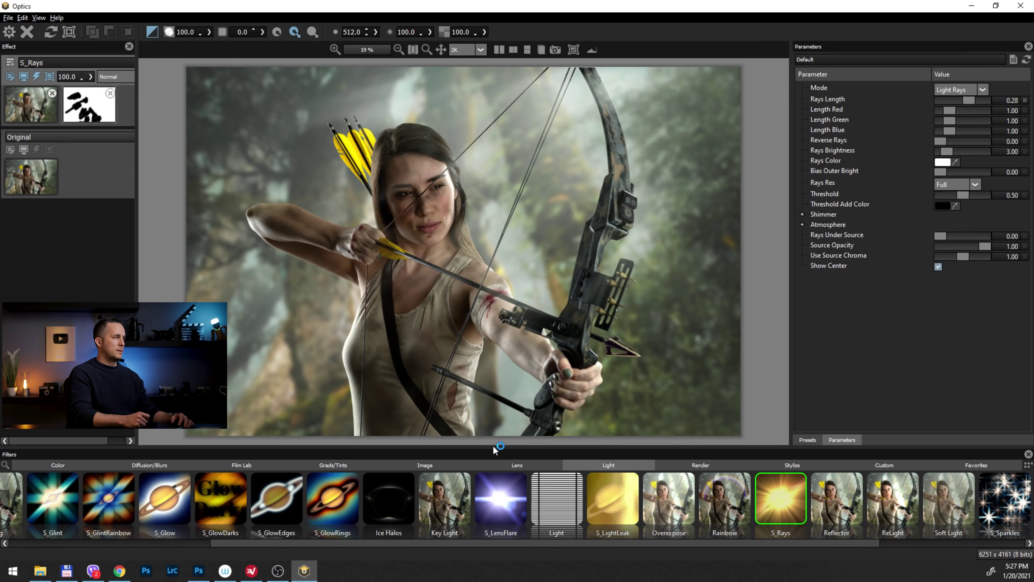
left_click_drag(496, 423, 478, 422)
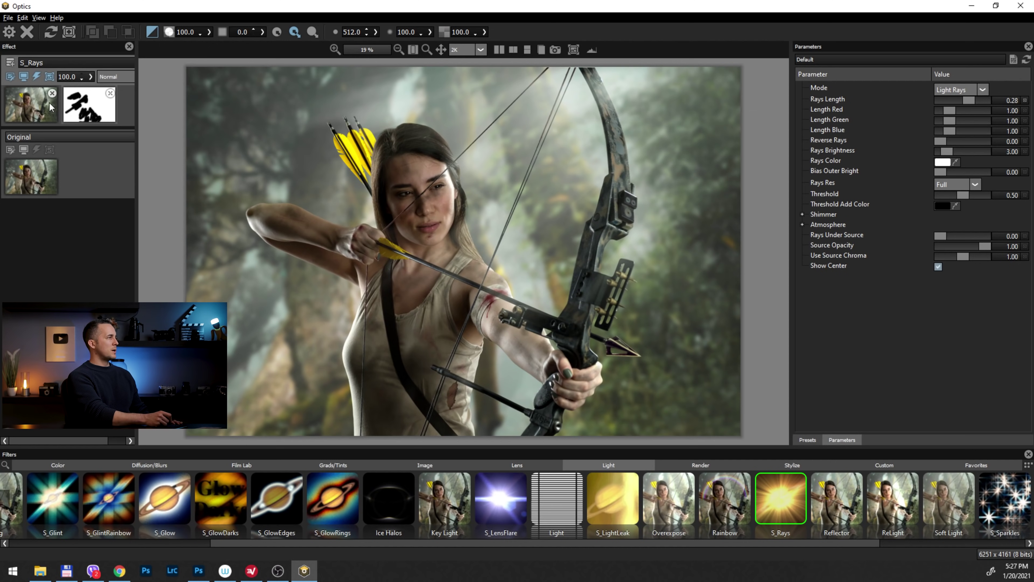
left_click_drag(611, 81, 127, 101)
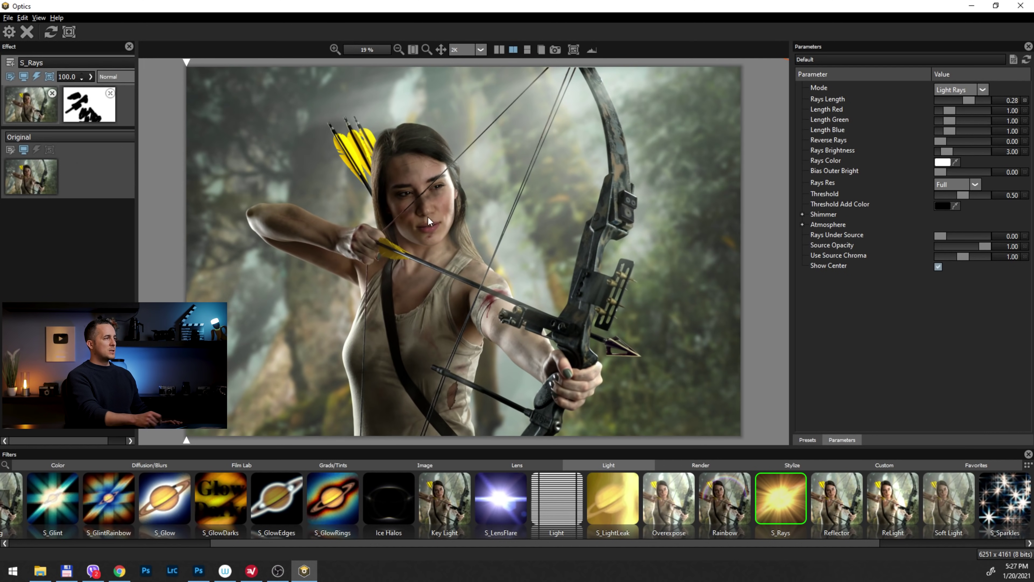
Paint further over the archer's chest, torso, shoulder and drawing hand on the S_Rays mask, checking against the original in the split comparison
left_click(100, 118)
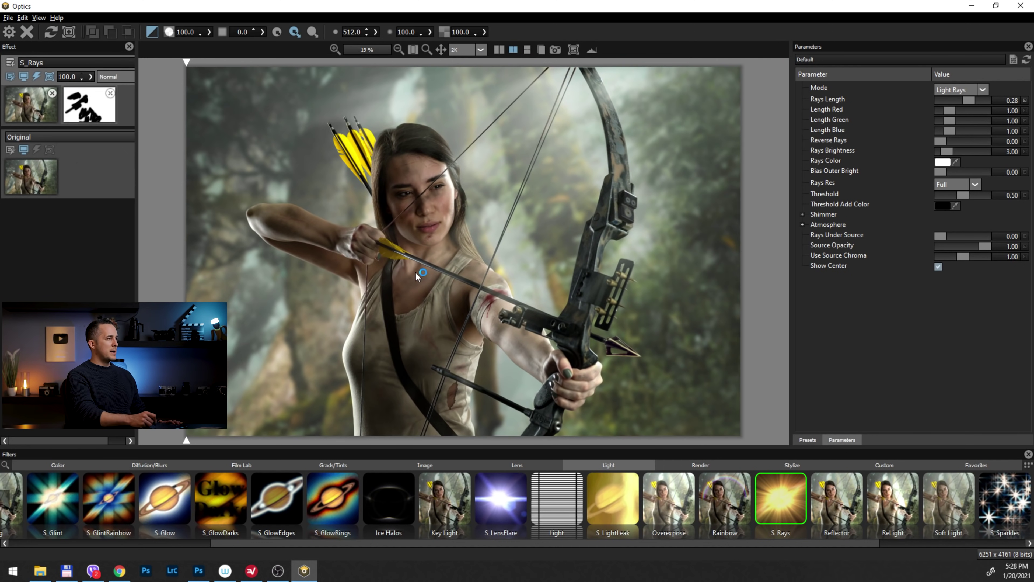
left_click_drag(412, 286, 351, 370)
mouse_move(434, 281)
left_mouse_down()
mouse_move(452, 254)
mouse_move(452, 302)
left_mouse_up()
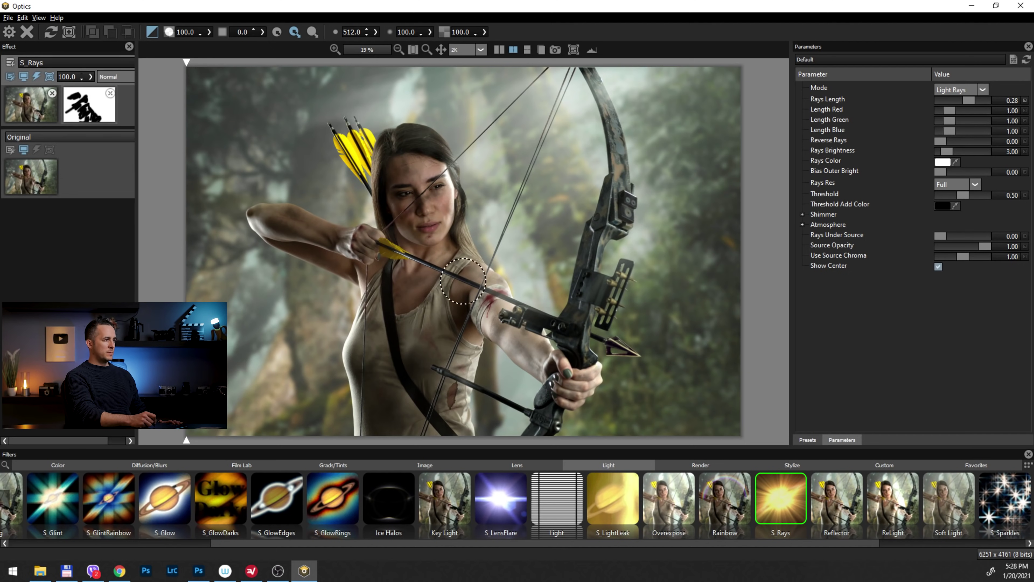
left_click(26, 108)
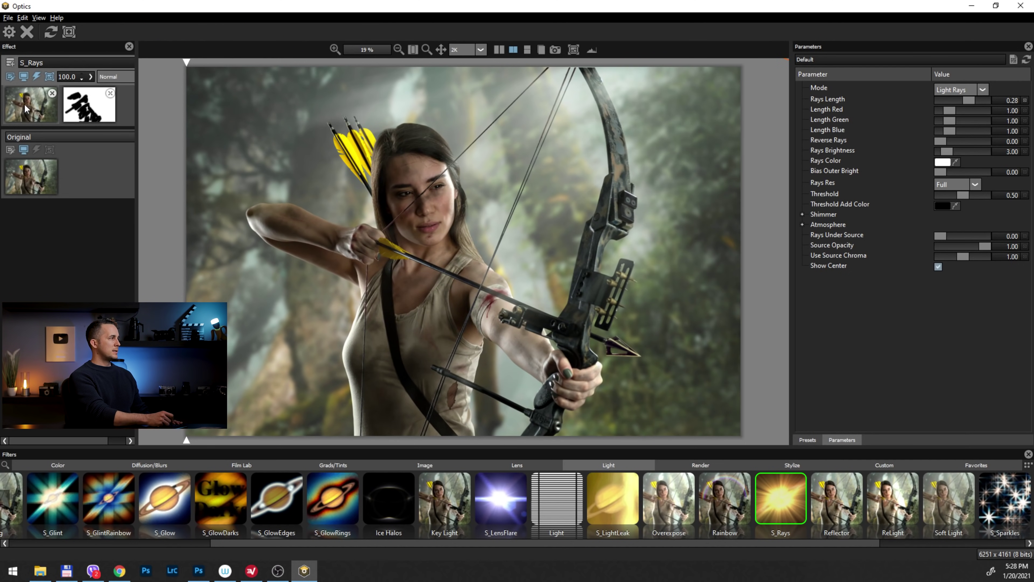
left_click_drag(202, 62, 179, 117)
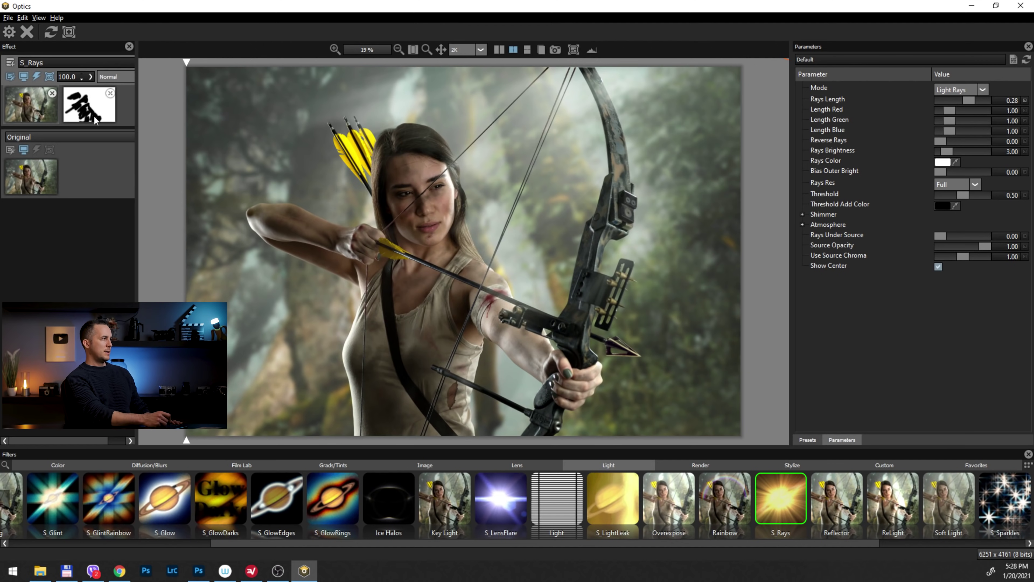
left_click(105, 120)
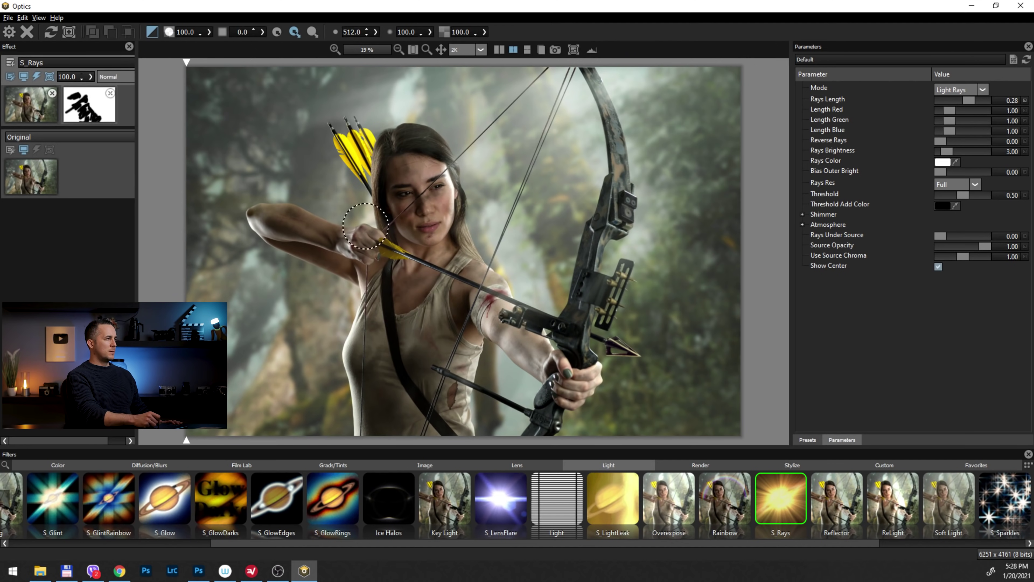
mouse_move(349, 273)
left_mouse_down()
mouse_move(403, 197)
mouse_move(416, 240)
mouse_move(391, 279)
left_mouse_up()
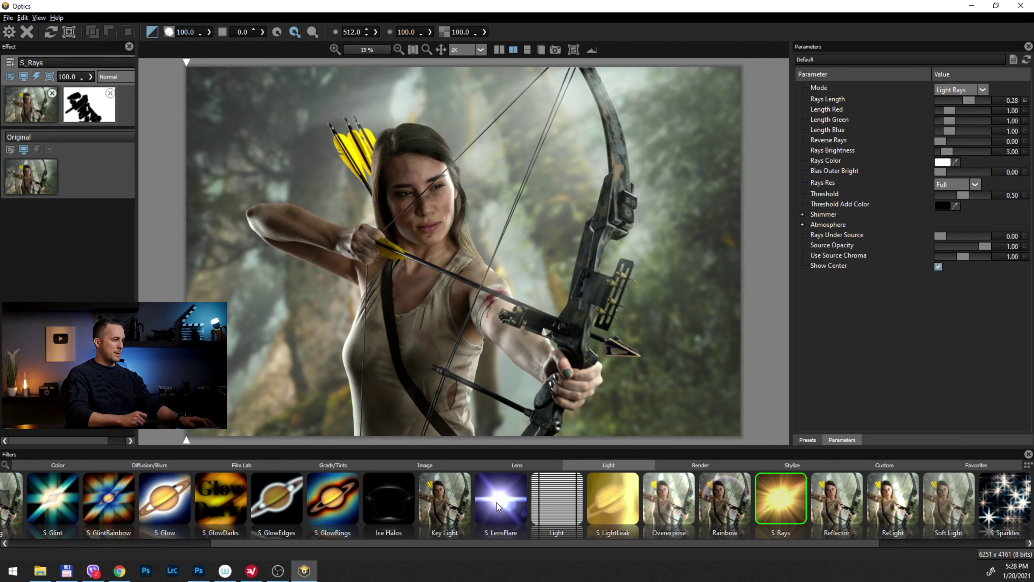
Apply the S_LensFlare filter on a new layer above S_Rays and place its hotspot beside the yellow arrow fletchings
left_click(504, 509)
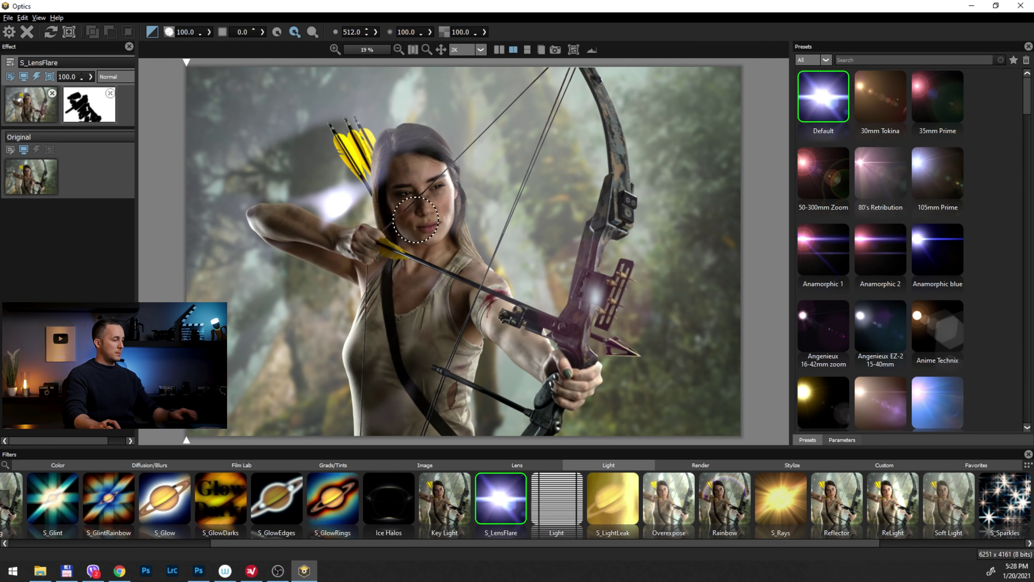
key("ctrl+z")
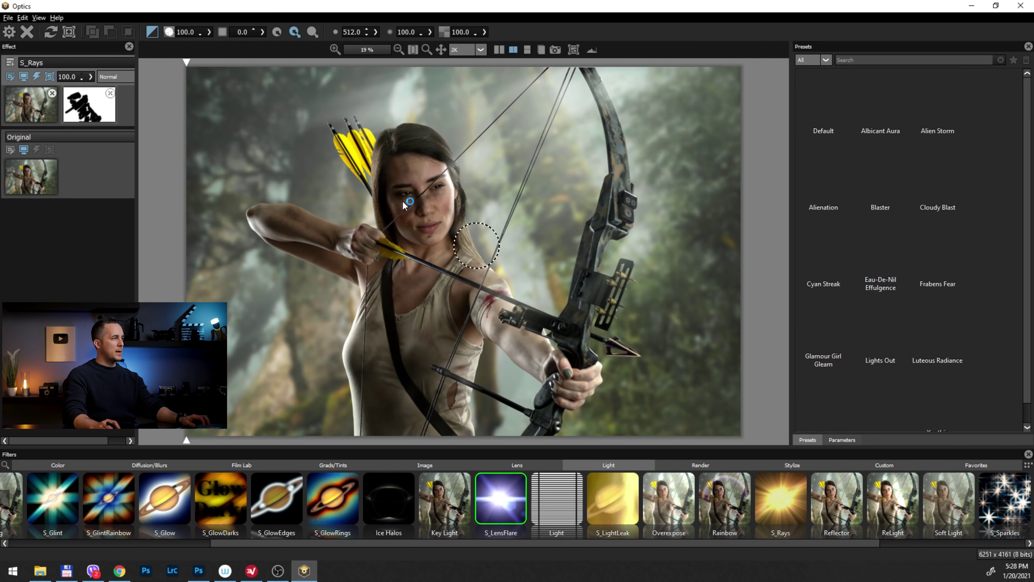
left_click(11, 62)
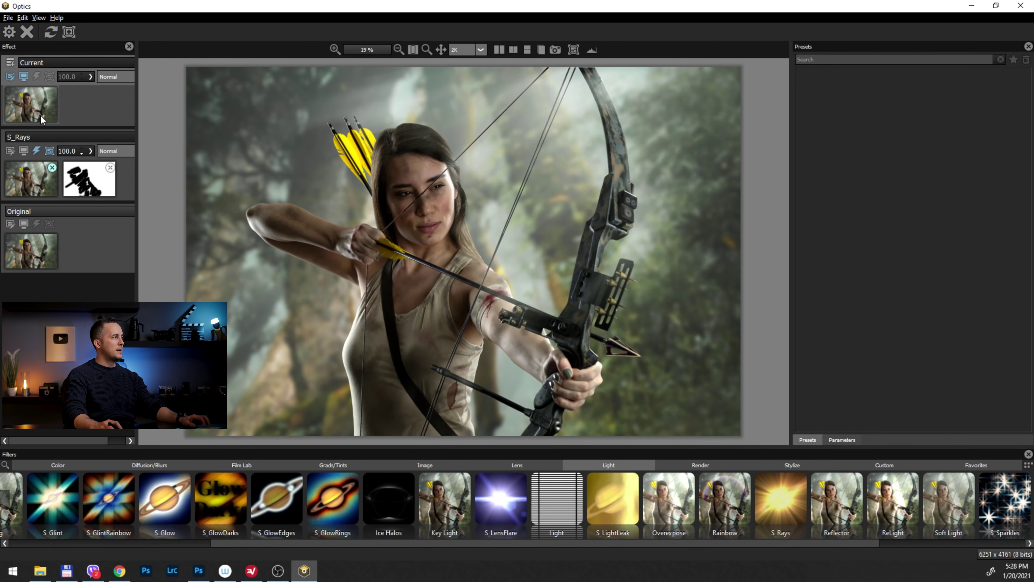
left_click(504, 503)
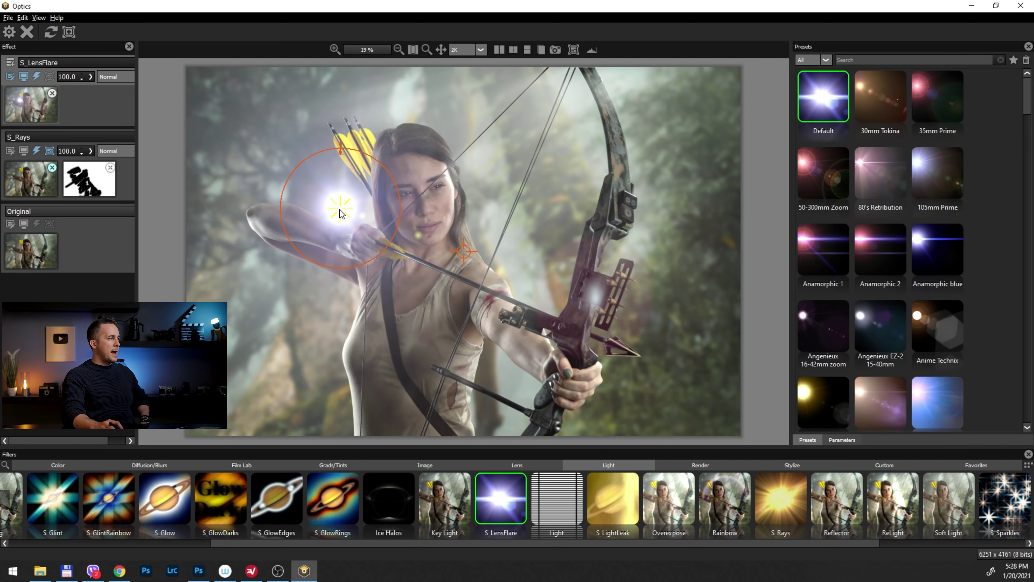
left_click_drag(697, 182, 329, 158)
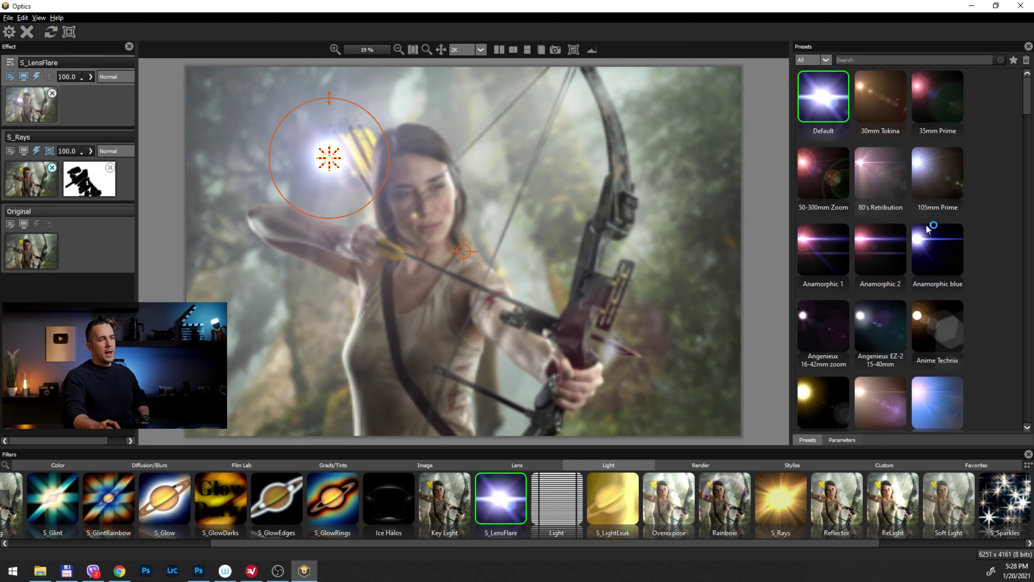
Try the JJ Blip - Flare preset from the lens flare collection with its hotspot beyond the image's left edge
scroll(901, 252, "down", 15)
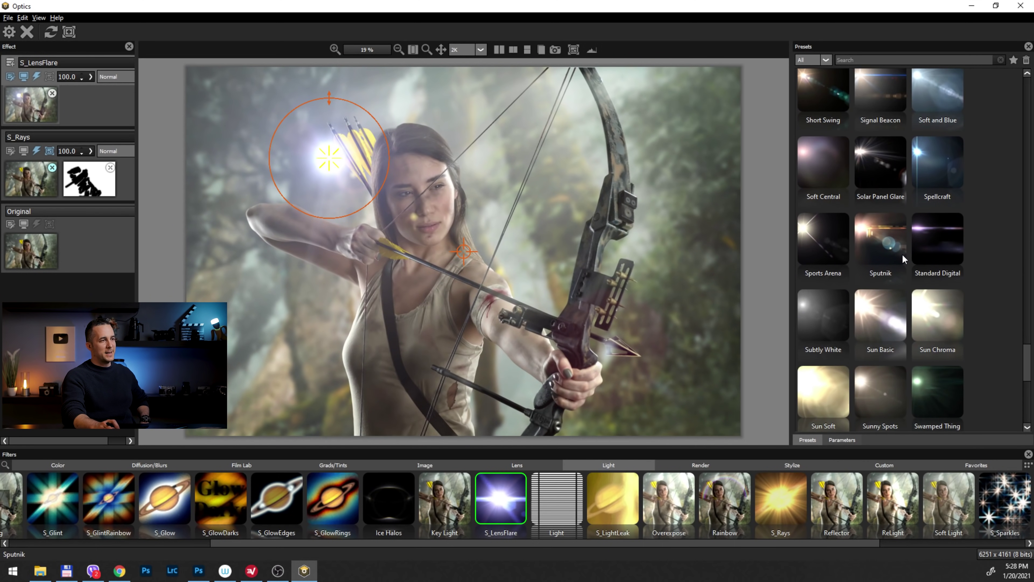
scroll(901, 256, "down", 2)
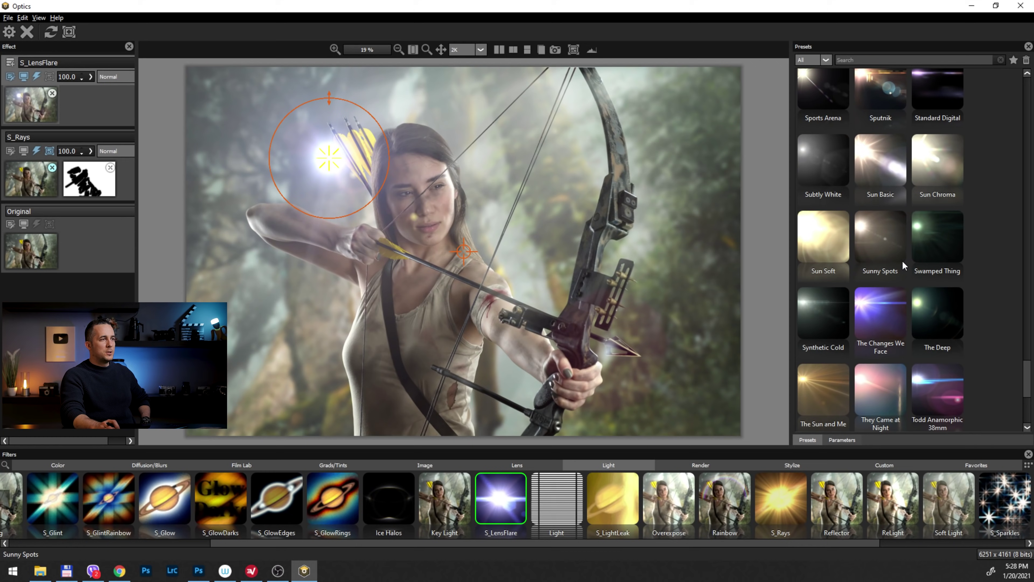
scroll(903, 261, "up", 12)
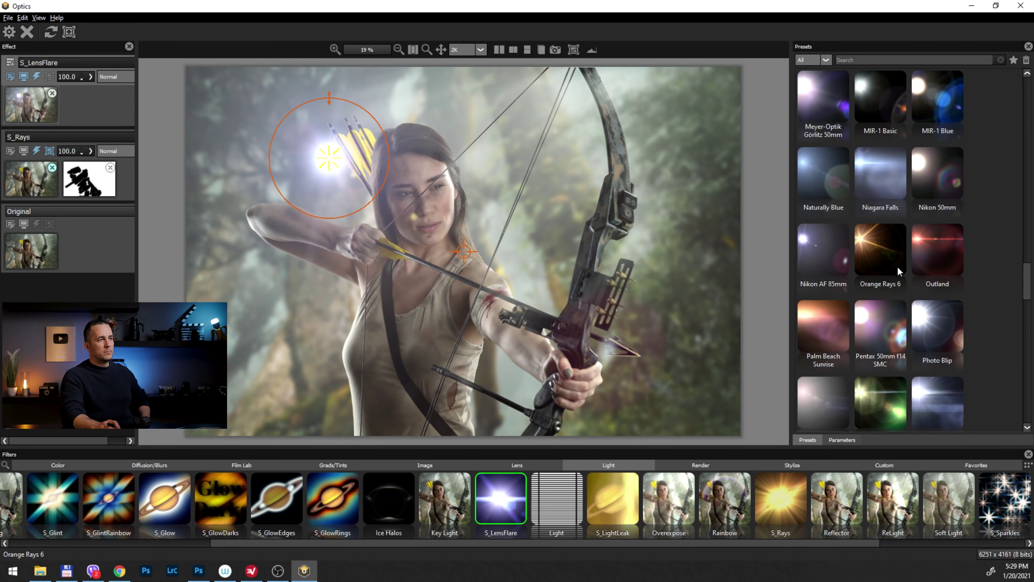
scroll(902, 262, "up", 2)
left_click(871, 169)
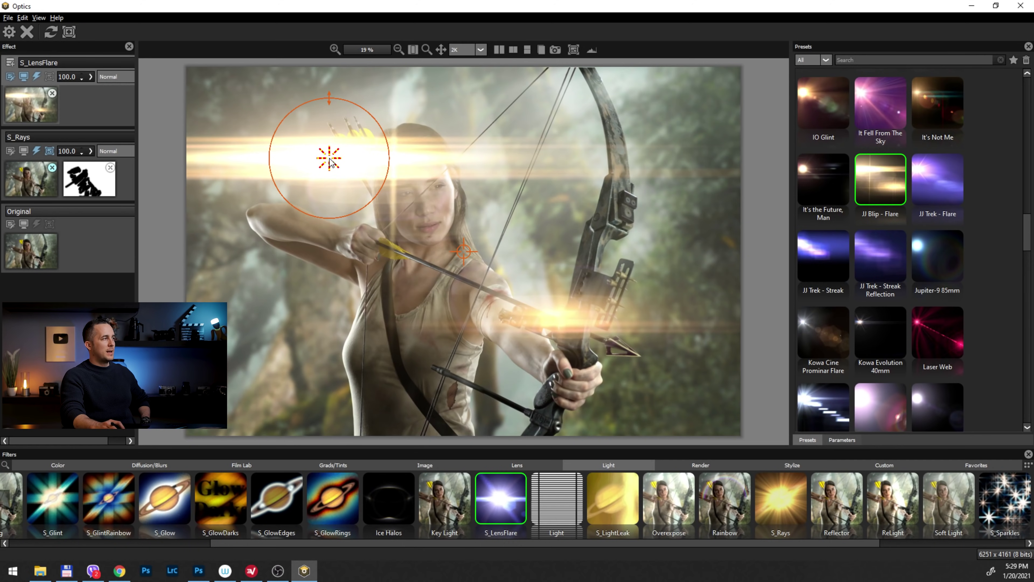
left_click_drag(330, 157, 125, 135)
Apply the Sun Soft lens flare preset and move its hotspot outside the image beyond the lower-left area
scroll(898, 240, "down", 10)
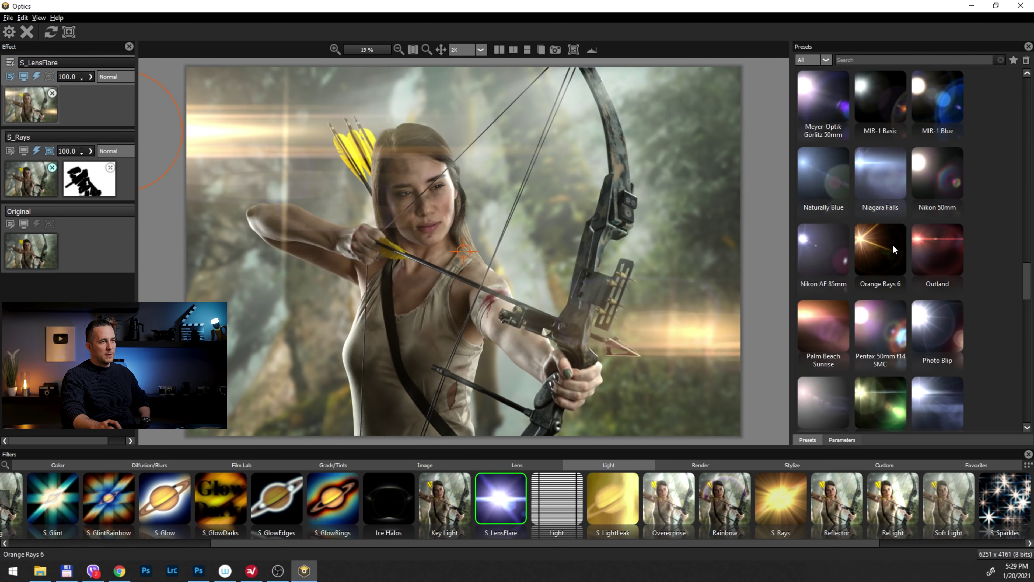
scroll(894, 249, "down", 10)
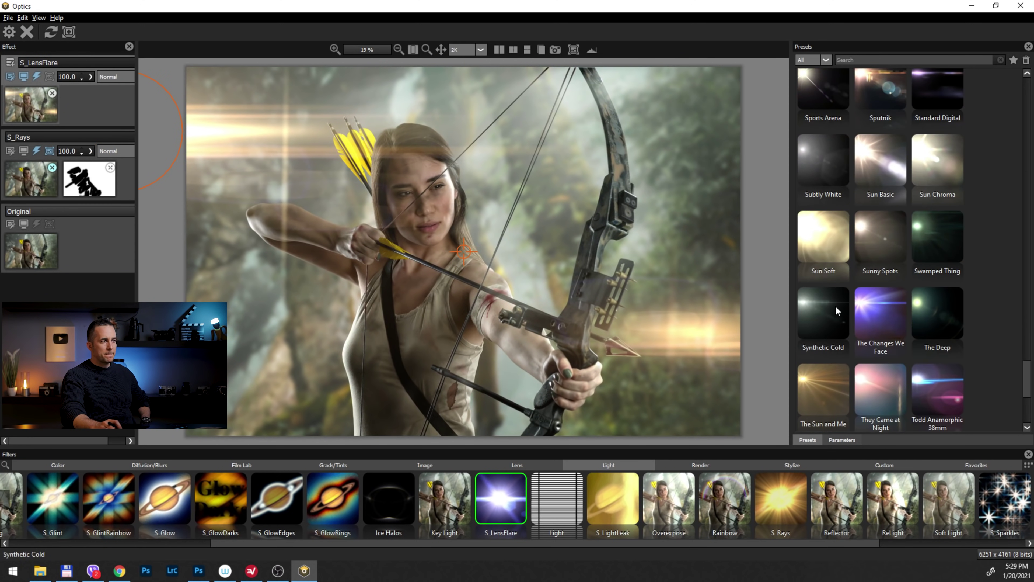
left_click(825, 238)
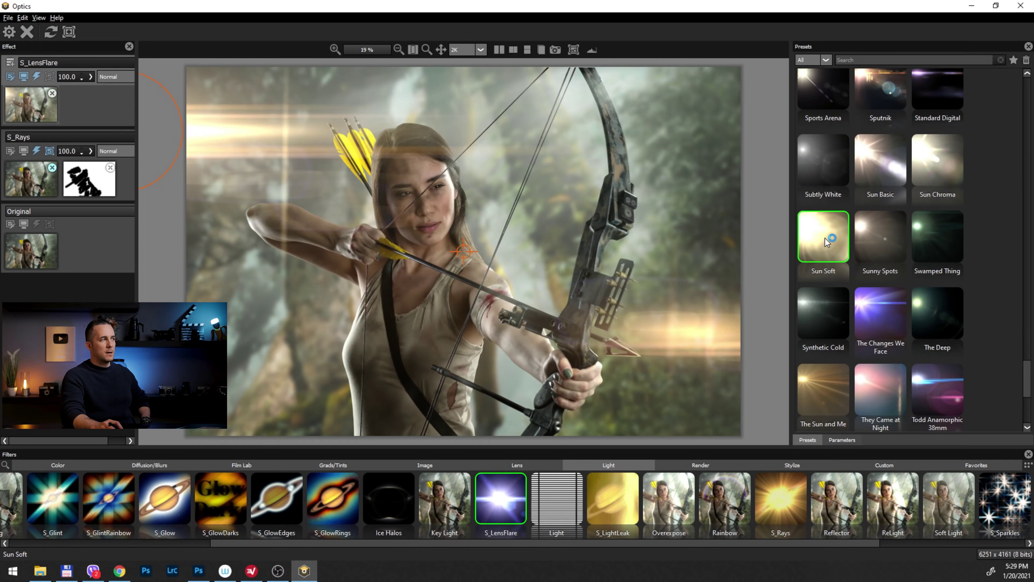
scroll(392, 269, "down", 3)
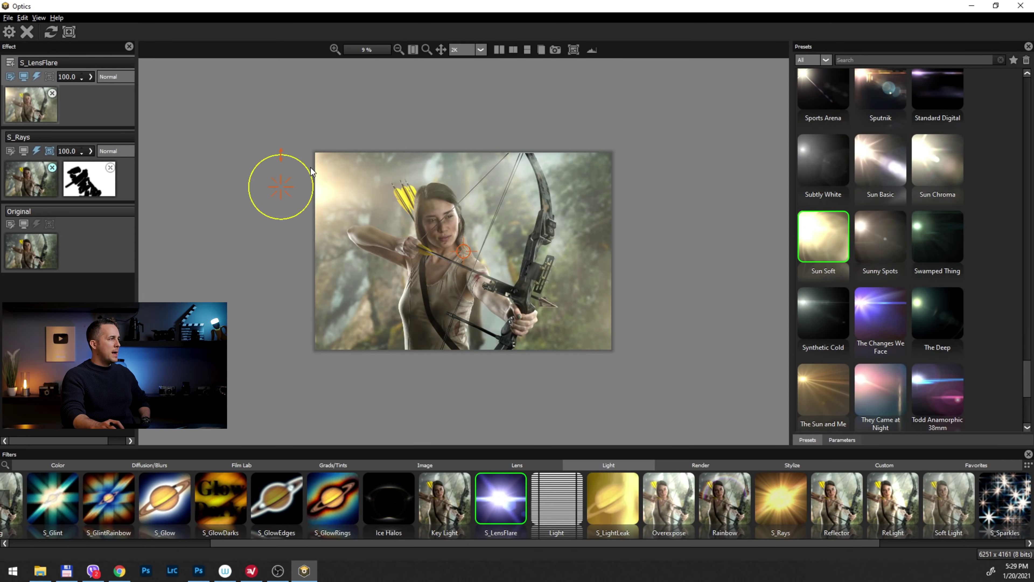
left_click_drag(218, 273, 236, 305)
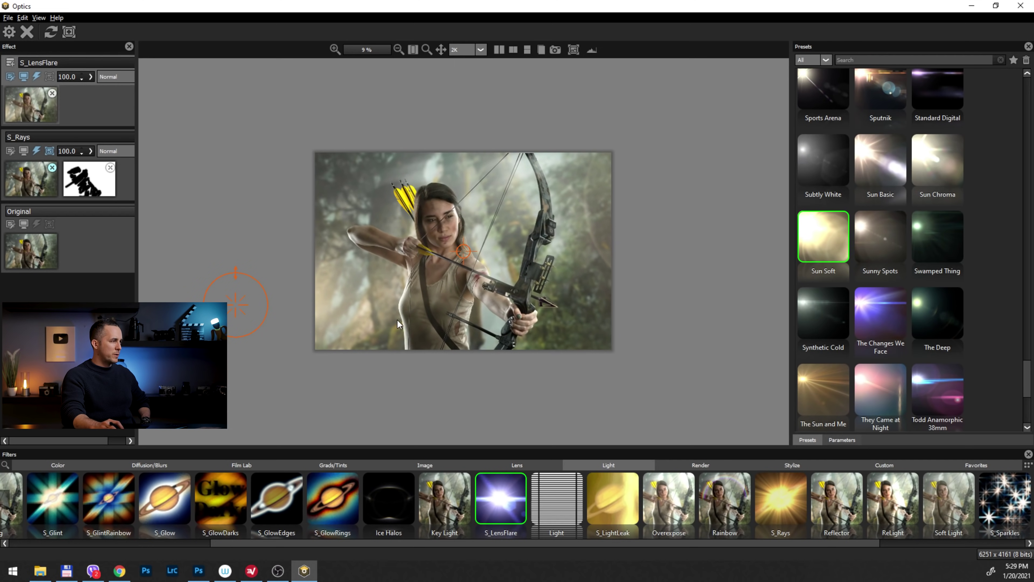
Enlarge the Sun Soft flare to a scale width of about 1927 and move its hotspot farther beyond the image's left edge
mouse_move(265, 291)
left_mouse_down()
mouse_move(295, 261)
mouse_move(278, 265)
mouse_move(261, 294)
left_mouse_up()
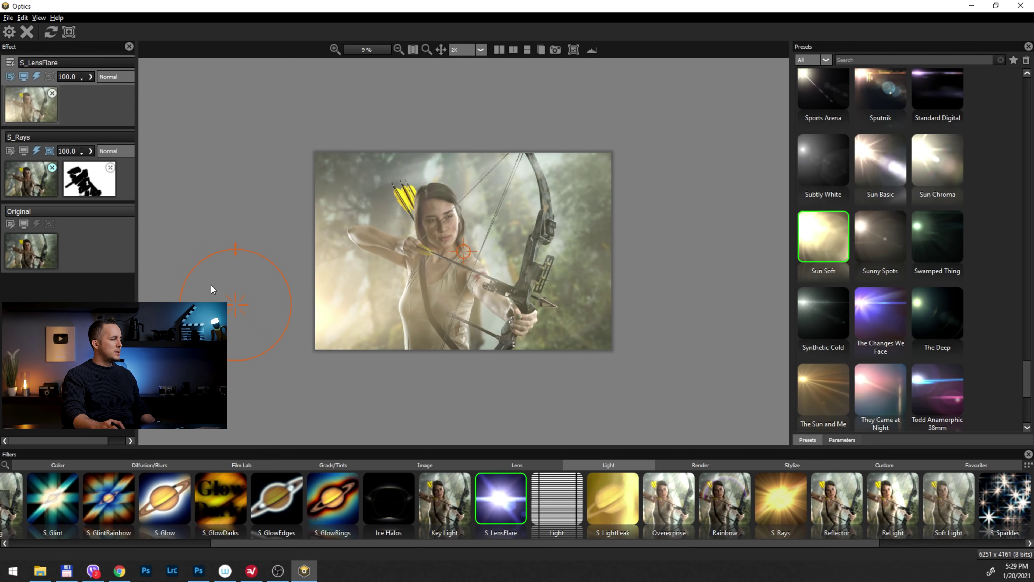
left_click_drag(210, 282, 163, 297)
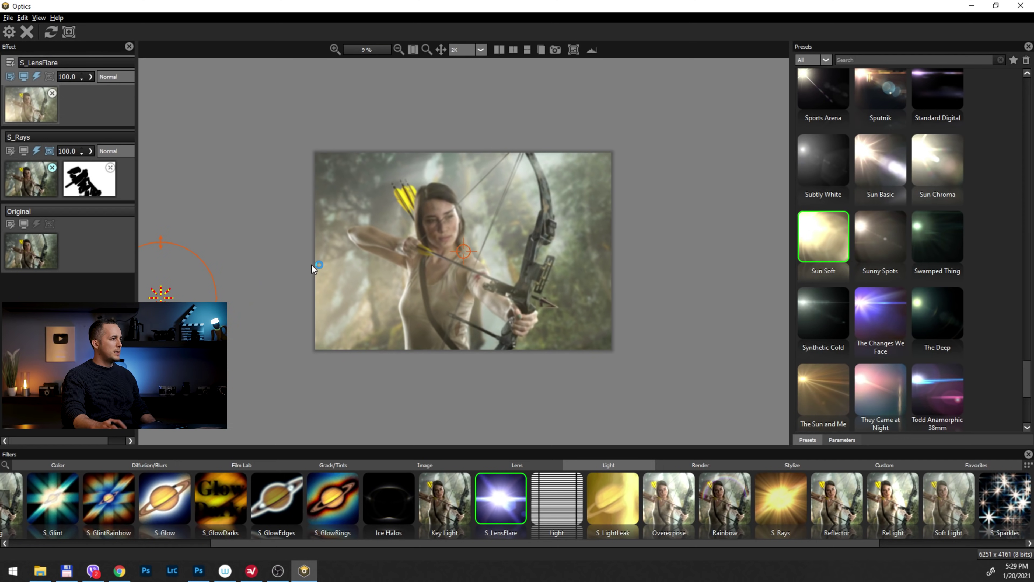
left_click_drag(210, 275, 202, 278)
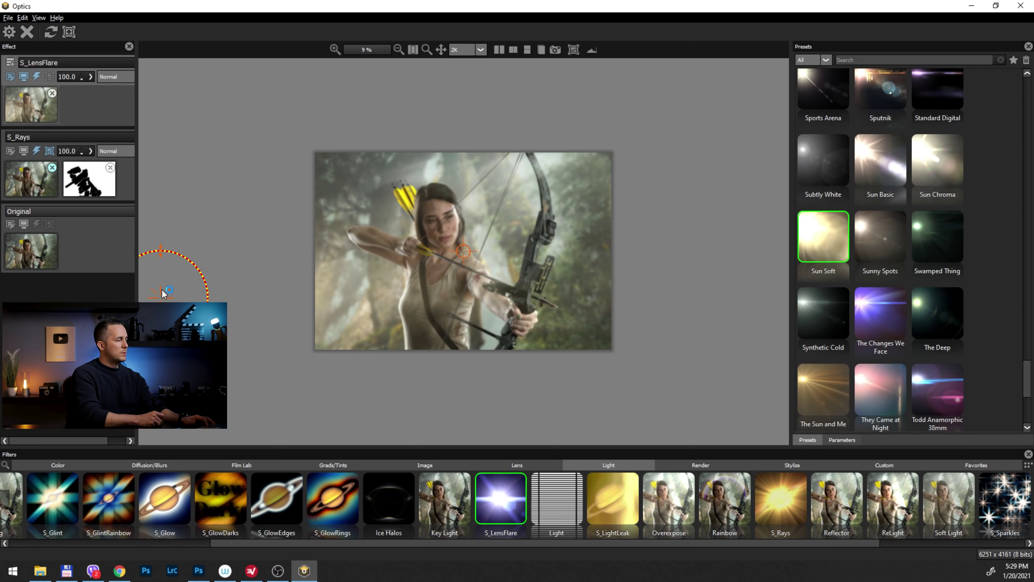
left_click_drag(164, 295, 165, 292)
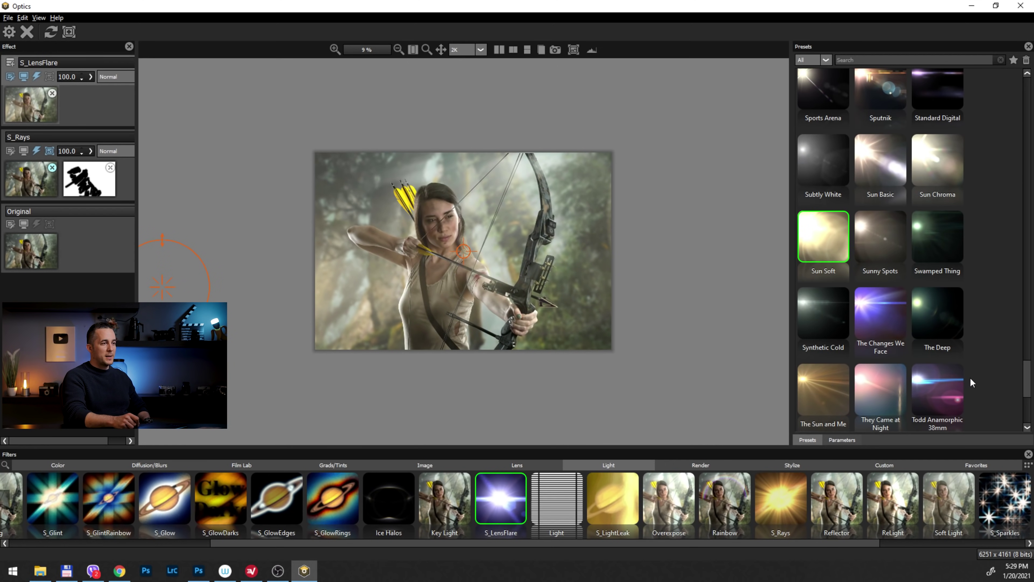
Reduce the Sun Soft lens flare's scale width to about 1795
scroll(1027, 383, "down", 5)
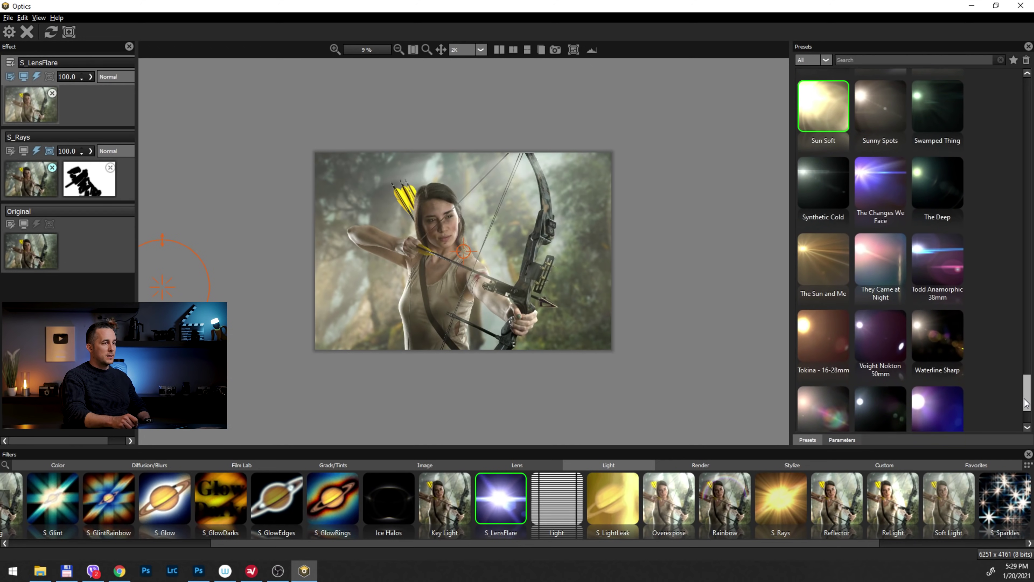
left_click(850, 440)
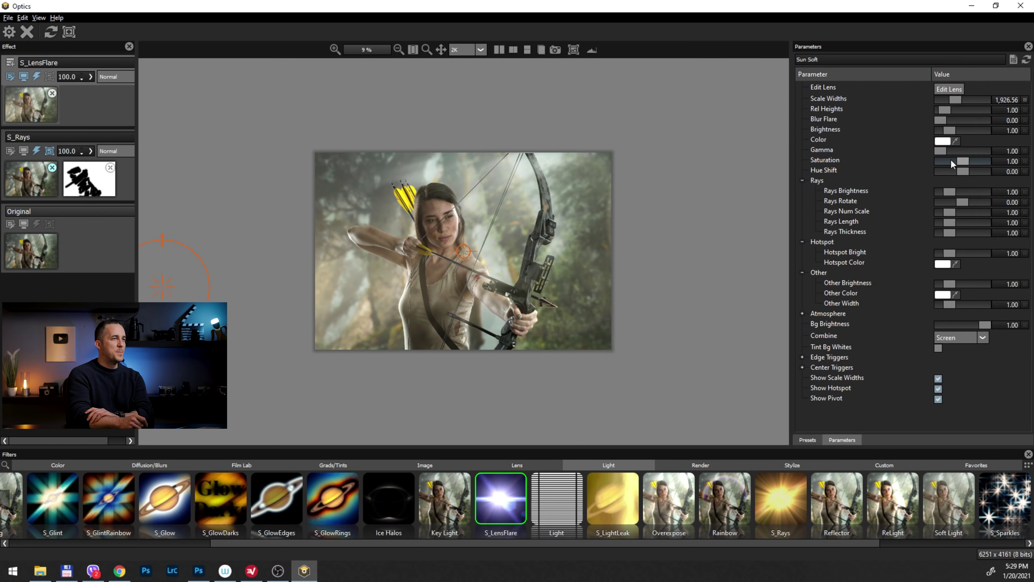
left_click_drag(210, 287, 156, 289)
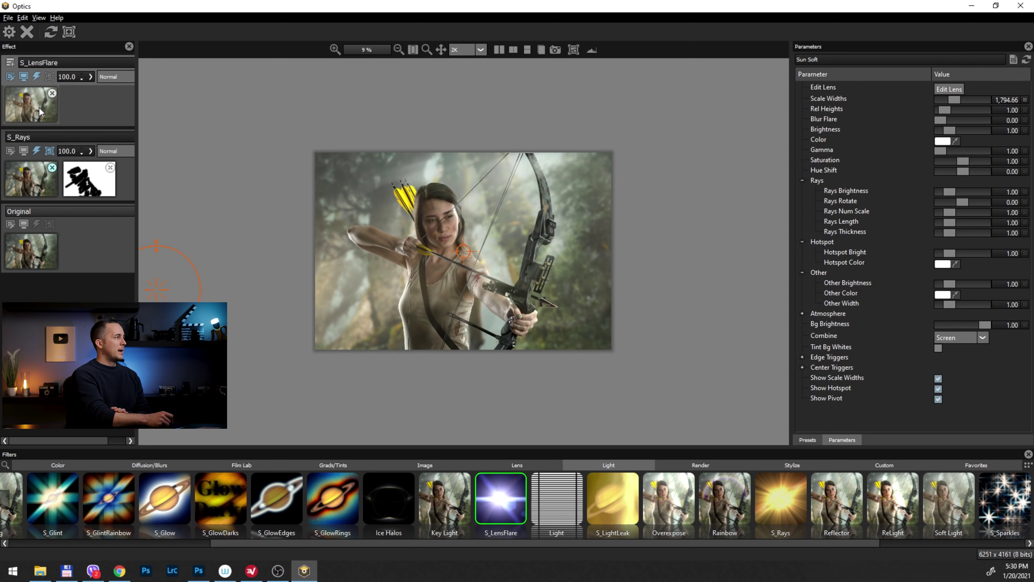
Compare the flared image with the original by moving a split-view divider over the canvas
left_click(514, 50)
left_click_drag(322, 147, 324, 146)
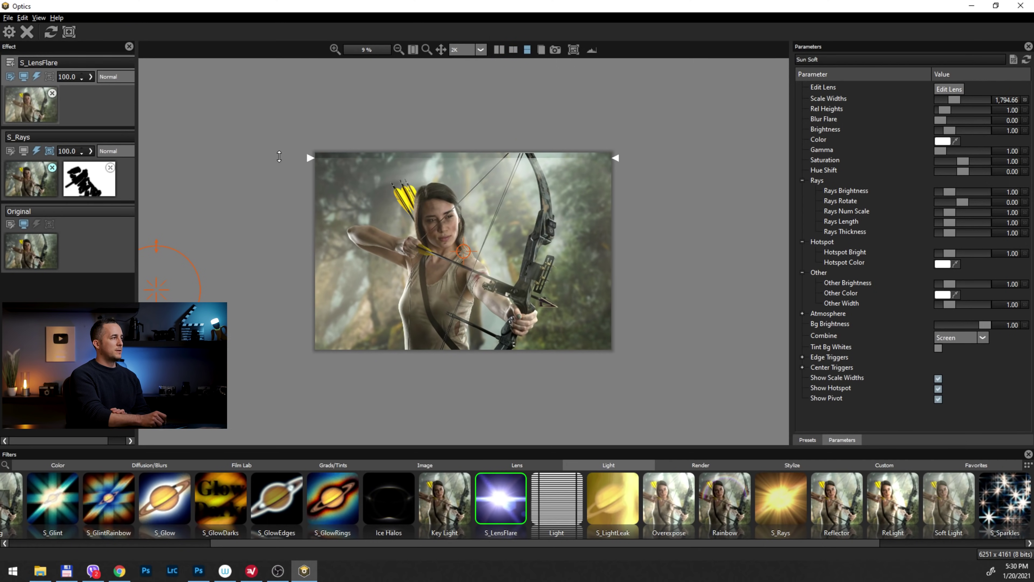
mouse_move(309, 152)
left_mouse_down()
mouse_move(308, 328)
mouse_move(294, 135)
left_mouse_up()
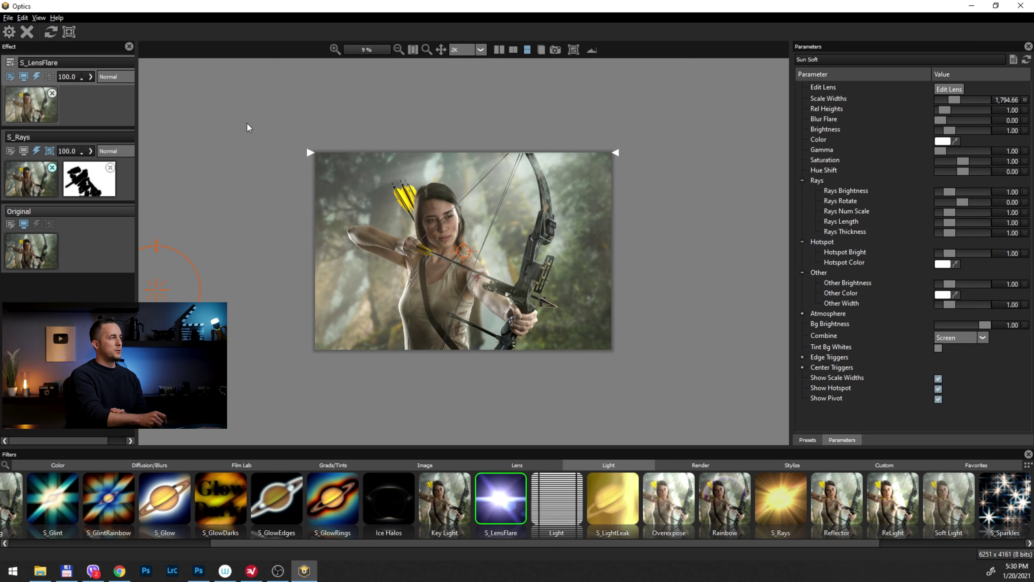
Add a new layer above S_LensFlare, fit the image to the viewer, and apply the Color Correct filter
left_click(41, 109)
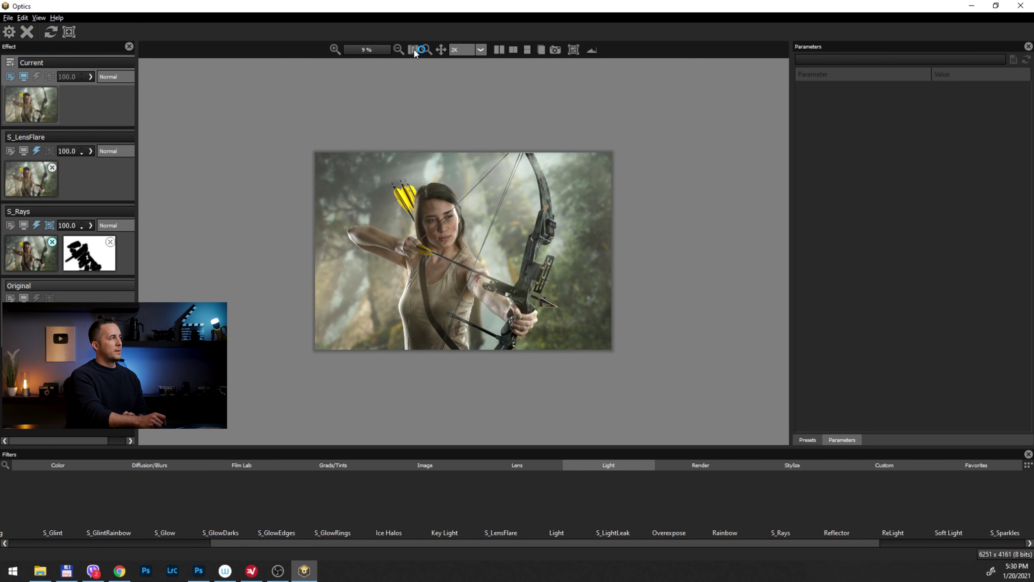
left_click(413, 51)
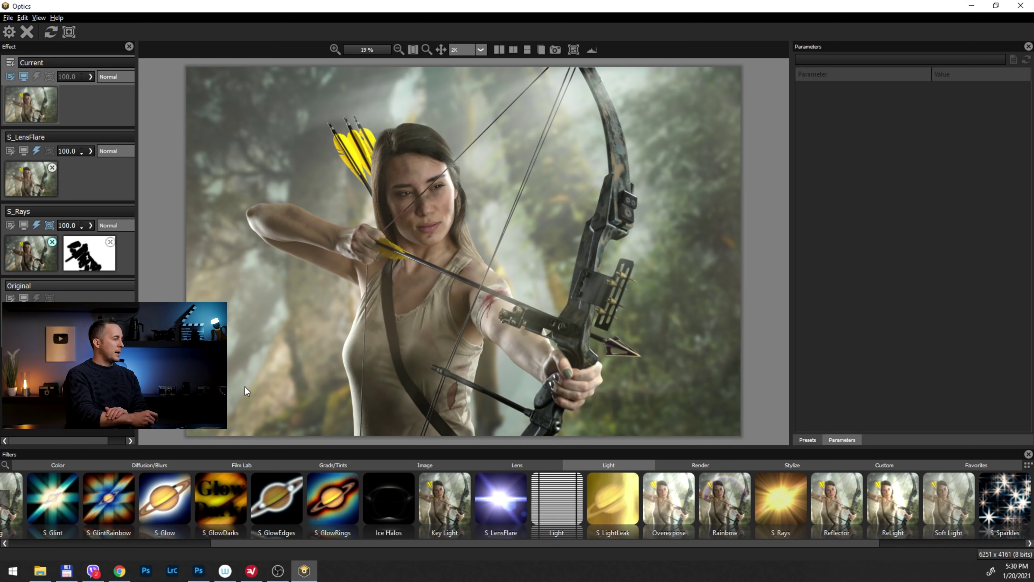
left_click(76, 465)
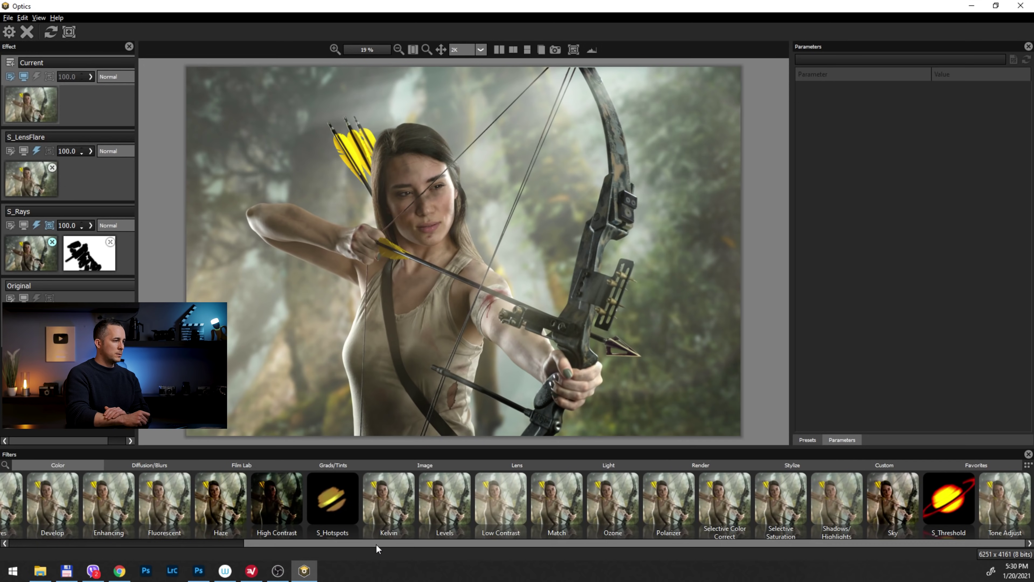
left_click_drag(356, 544, 177, 535)
left_click(181, 489)
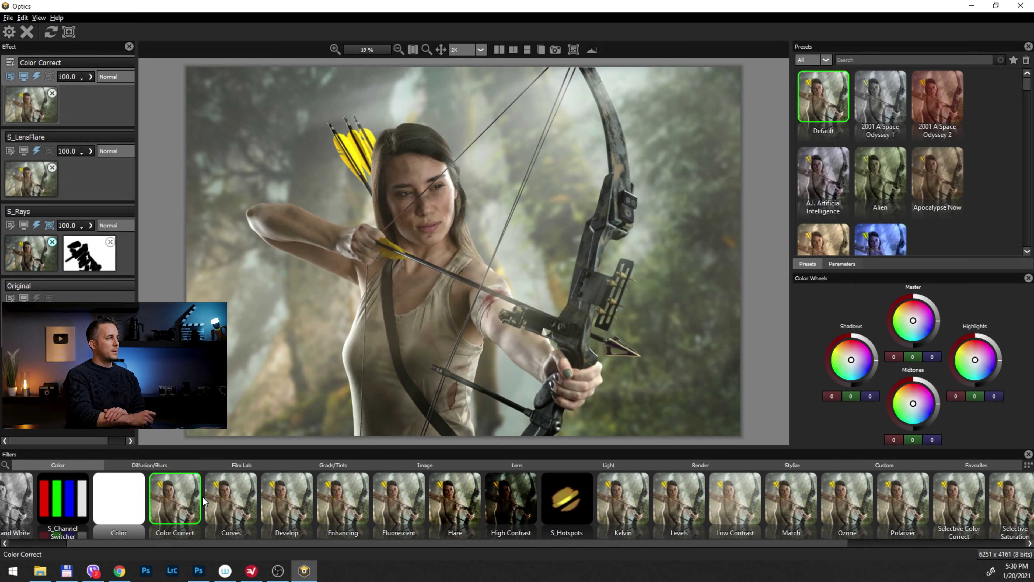
Try the Alien, 2001 A Space Odyssey 2, Ben Hur 1959, Cleopatra and Babe presets on the Color Correct layer
mouse_move(1026, 88)
left_mouse_down()
mouse_move(1030, 246)
mouse_move(1028, 83)
left_mouse_up()
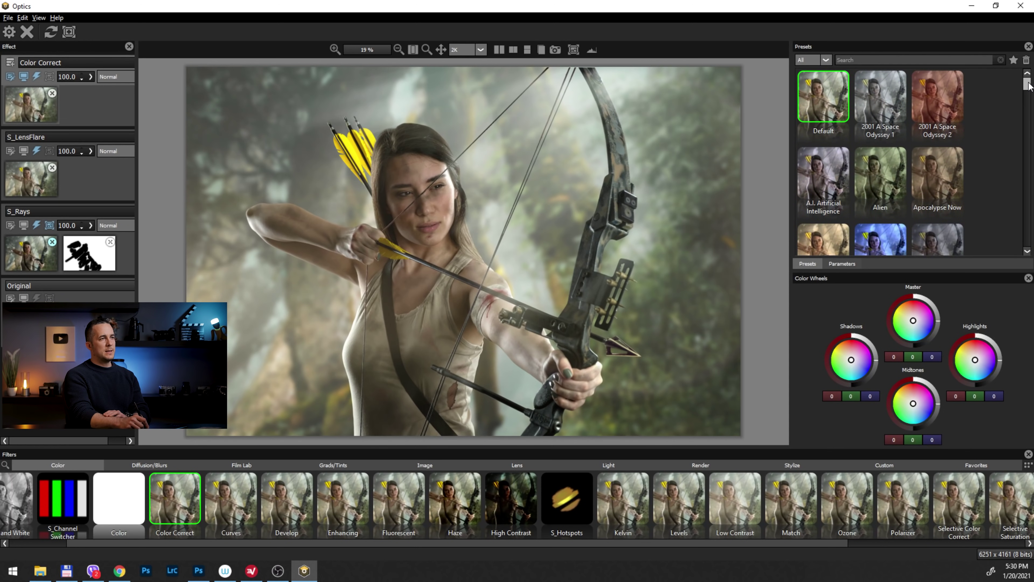
left_click(894, 178)
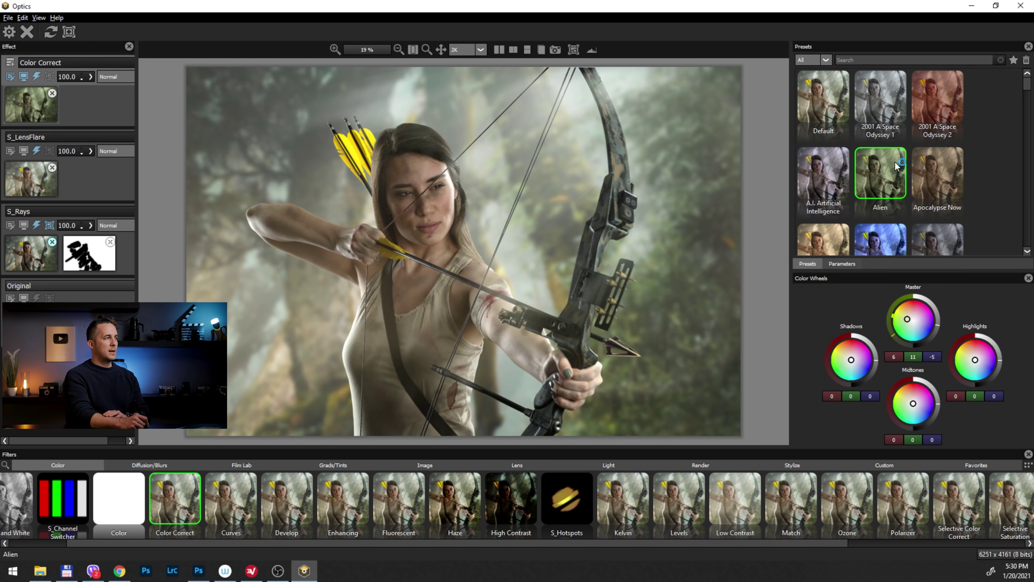
left_click(948, 109)
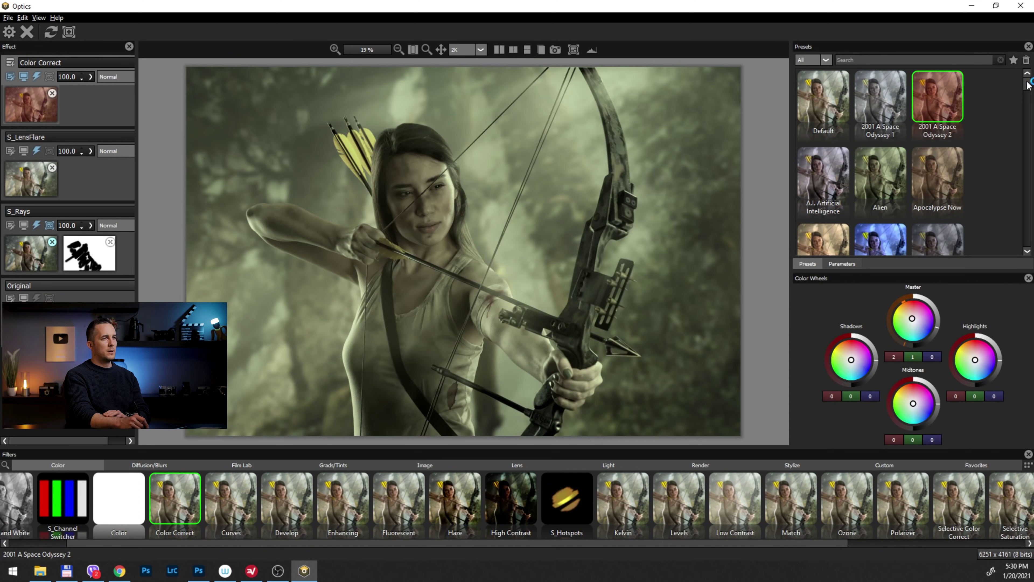
left_click_drag(1027, 84, 1027, 100)
left_click(891, 157)
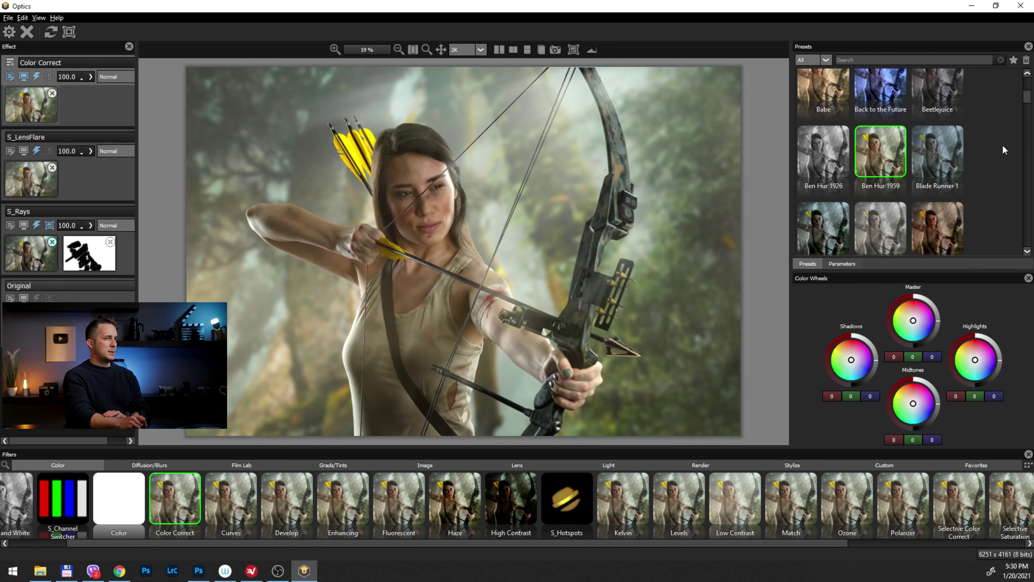
left_click_drag(1026, 99, 1027, 107)
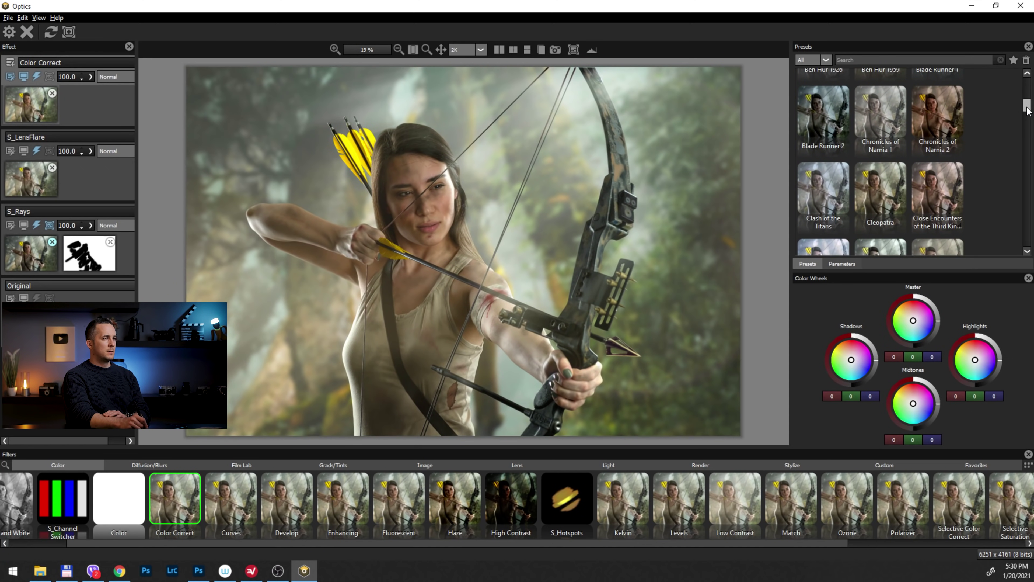
left_click(886, 191)
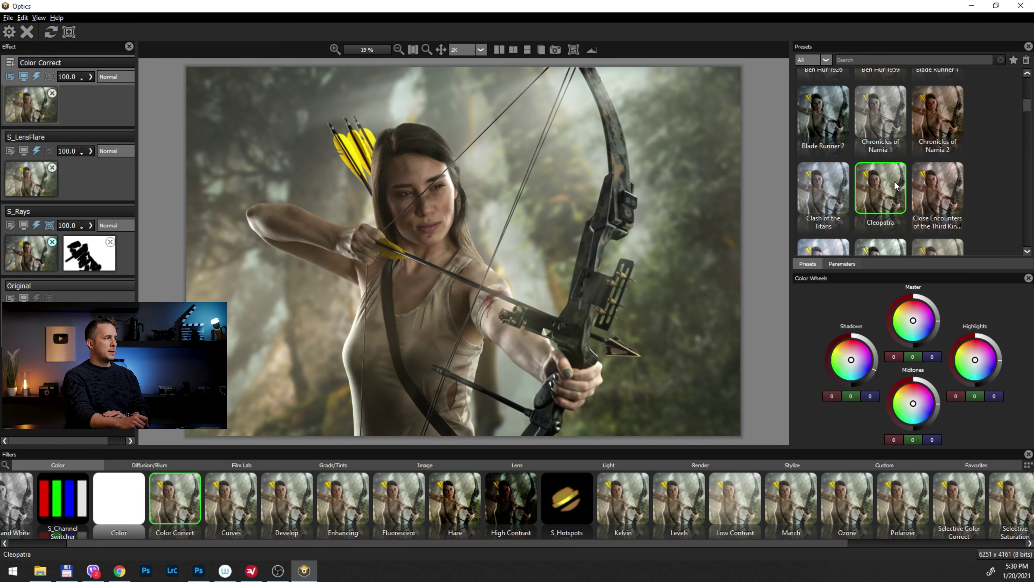
left_click_drag(1027, 106, 1028, 99)
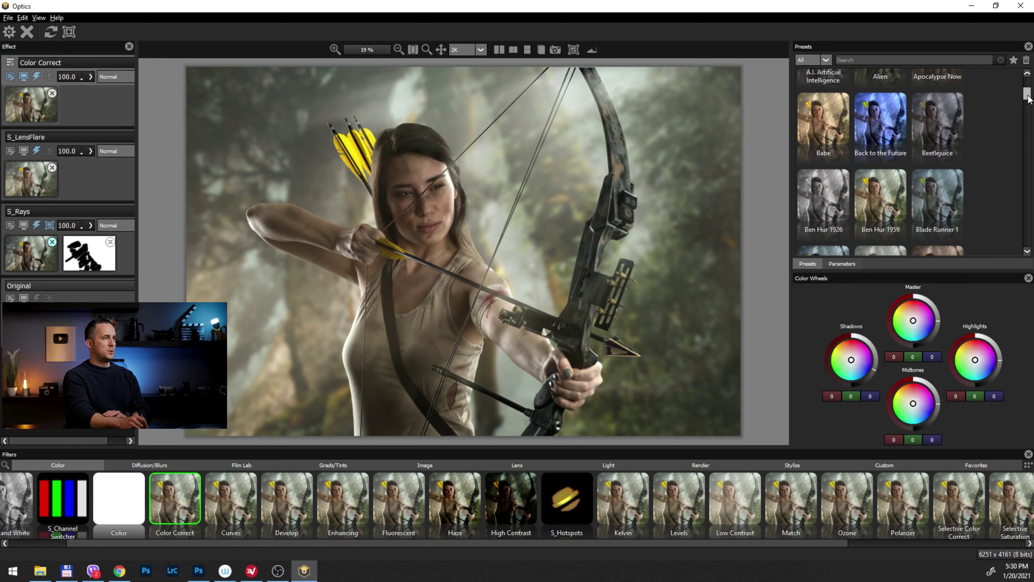
left_click(885, 195)
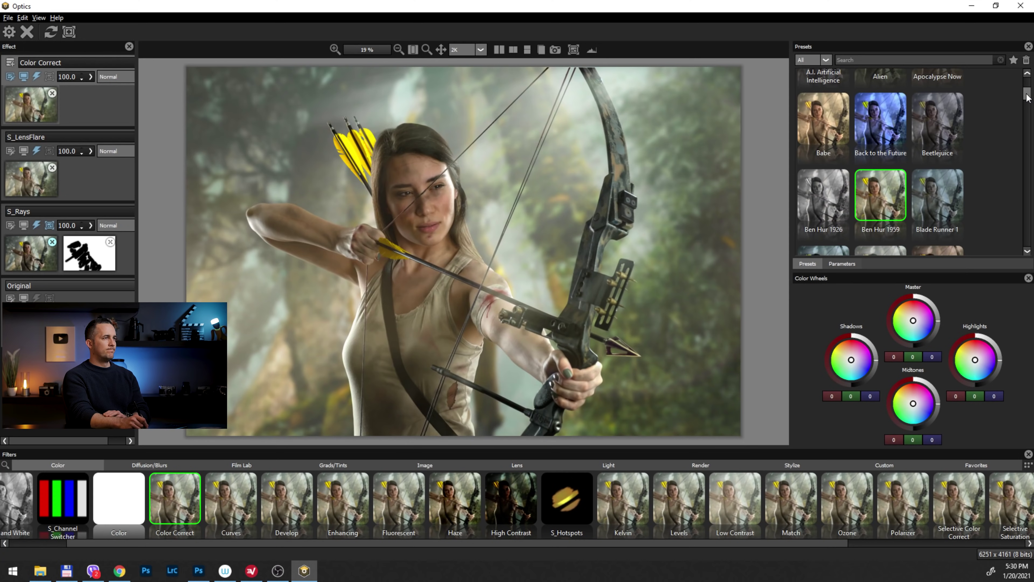
left_click(830, 129)
Apply the Ben Hur 1959 preset, set the Color Correct layer's opacity to 31.7, and check the before and after
left_click(882, 194)
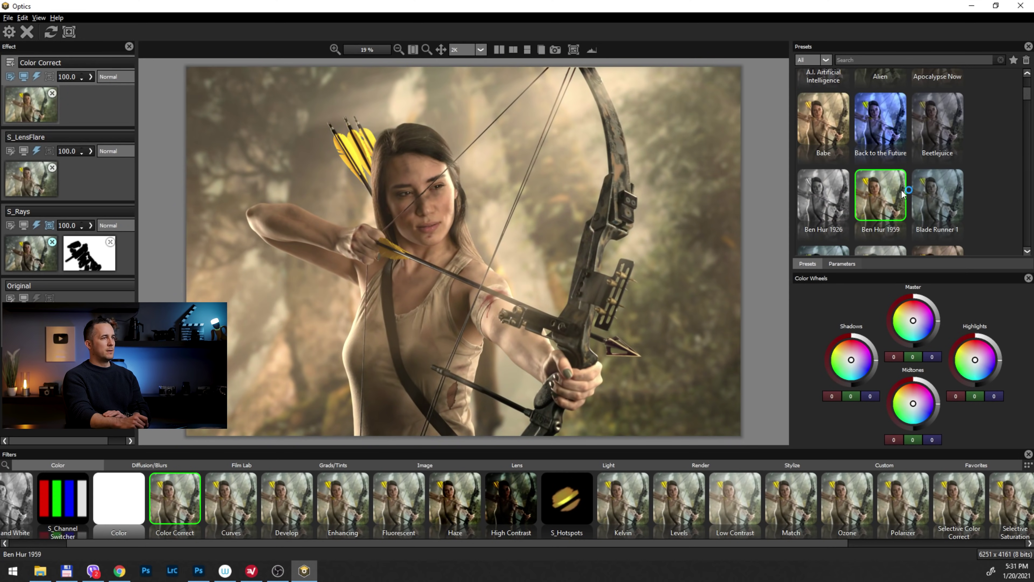
left_click(91, 78)
left_click_drag(105, 88, 59, 88)
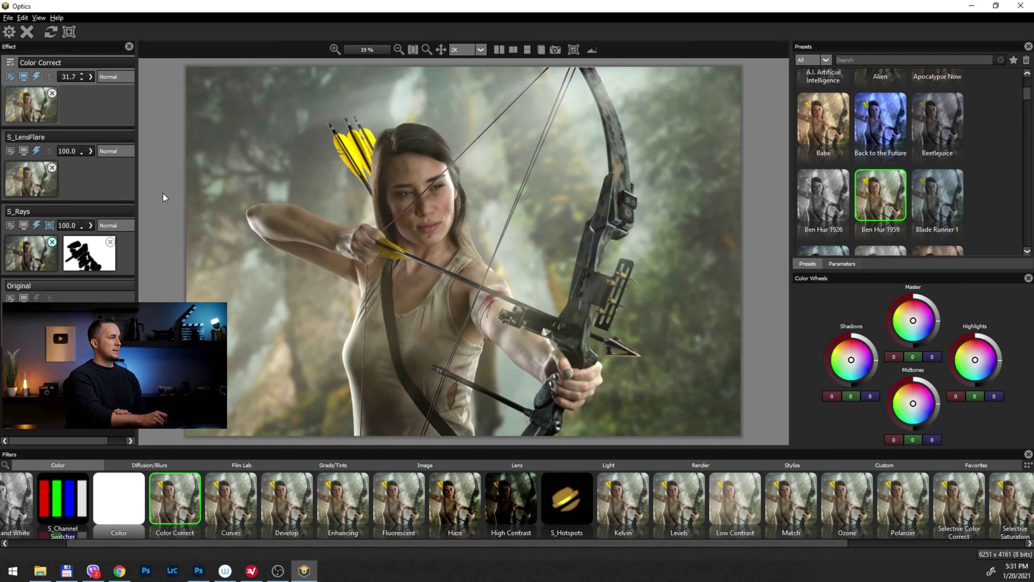
left_click(22, 76)
left_click(22, 76)
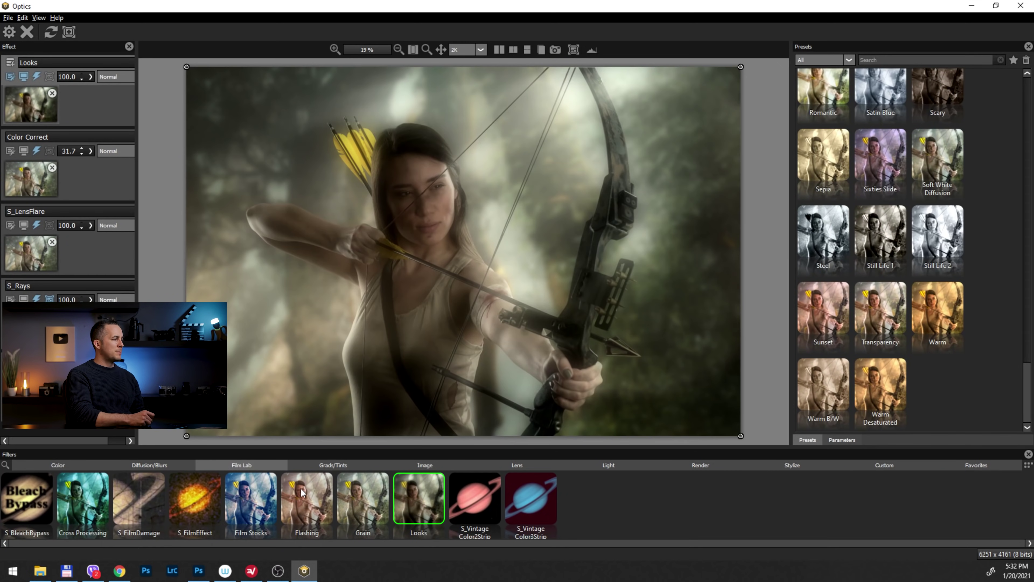
Try the Flashing filter and several Film Stocks presets, including Fuji F-125 8530 35mm, on the layer above Color Correct
left_click(312, 493)
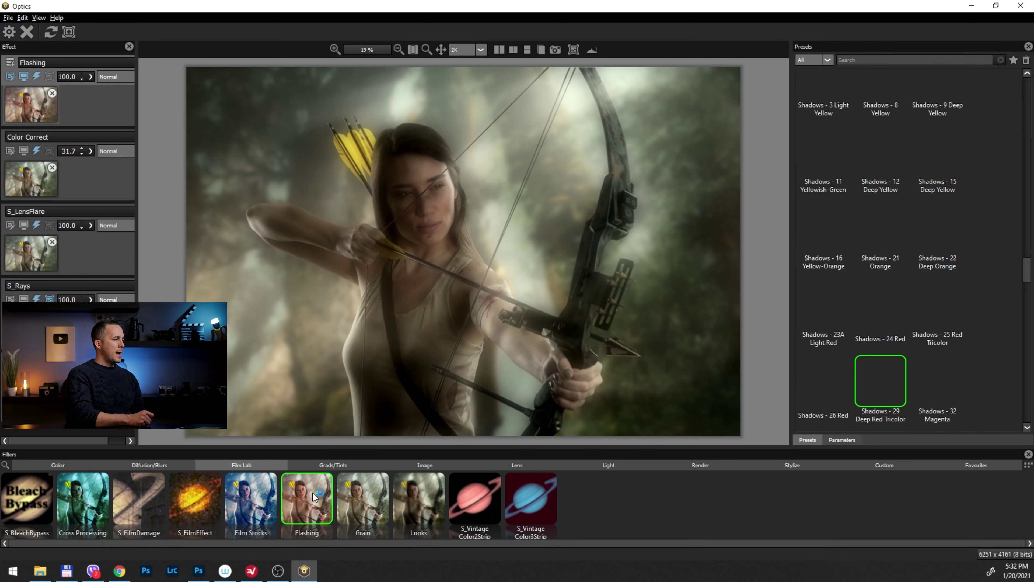
left_click(256, 496)
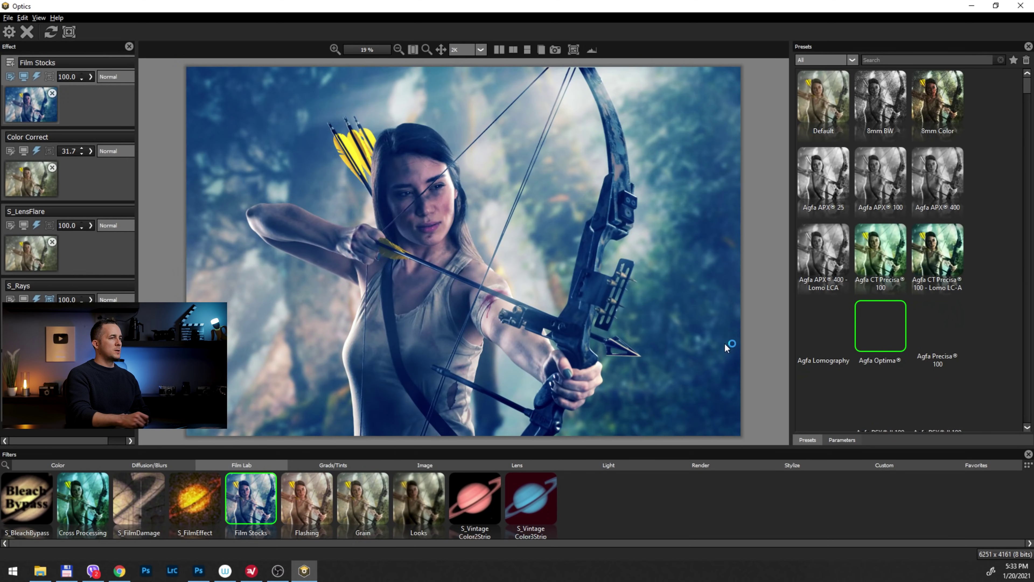
left_click(869, 233)
left_click(885, 188)
left_click_drag(1026, 90, 1017, 206)
left_click(889, 134)
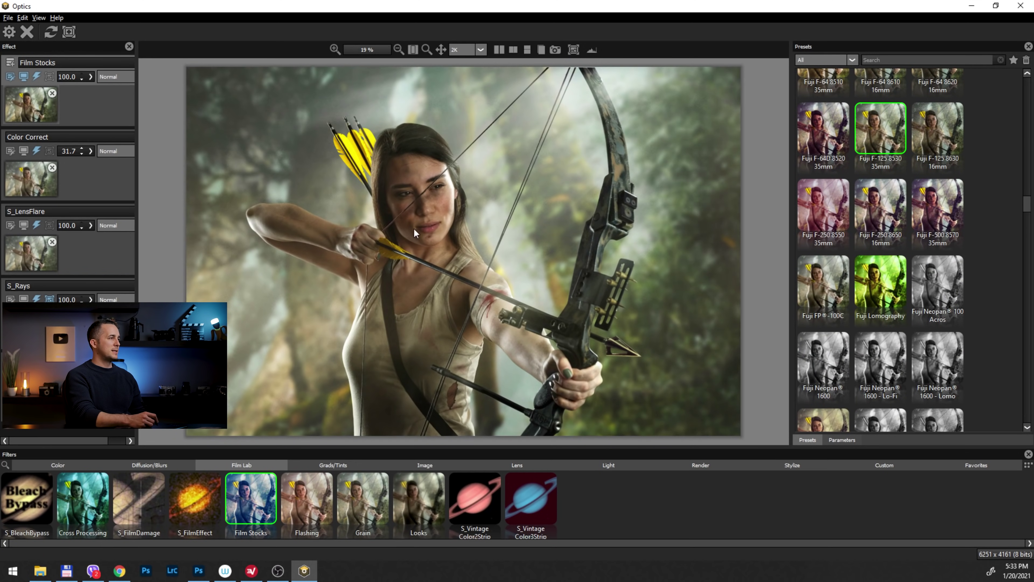
Apply the Looks filter with the Dreamy preset to the top layer and review its parameters
left_click(419, 505)
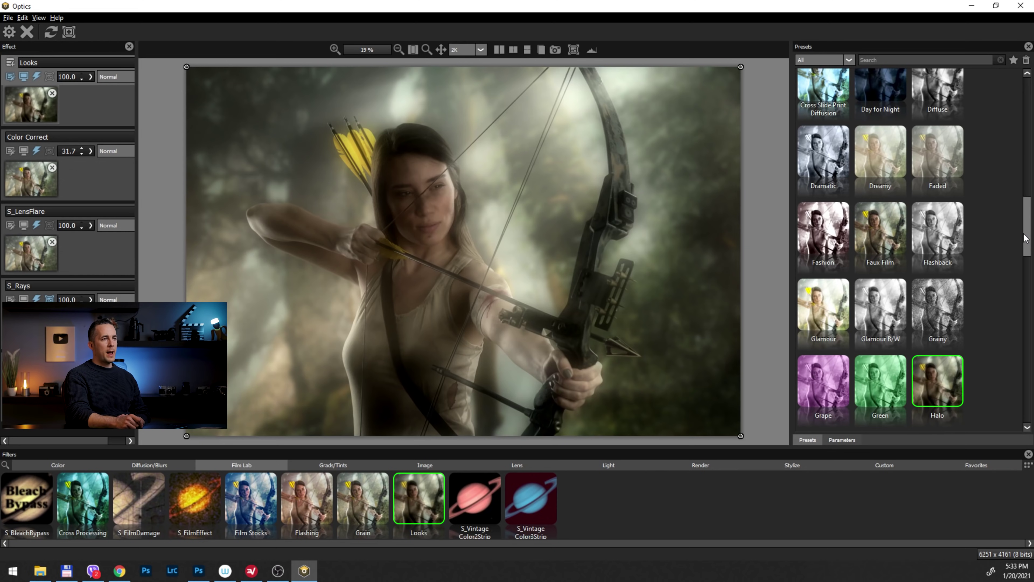
scroll(1024, 238, "down", 1)
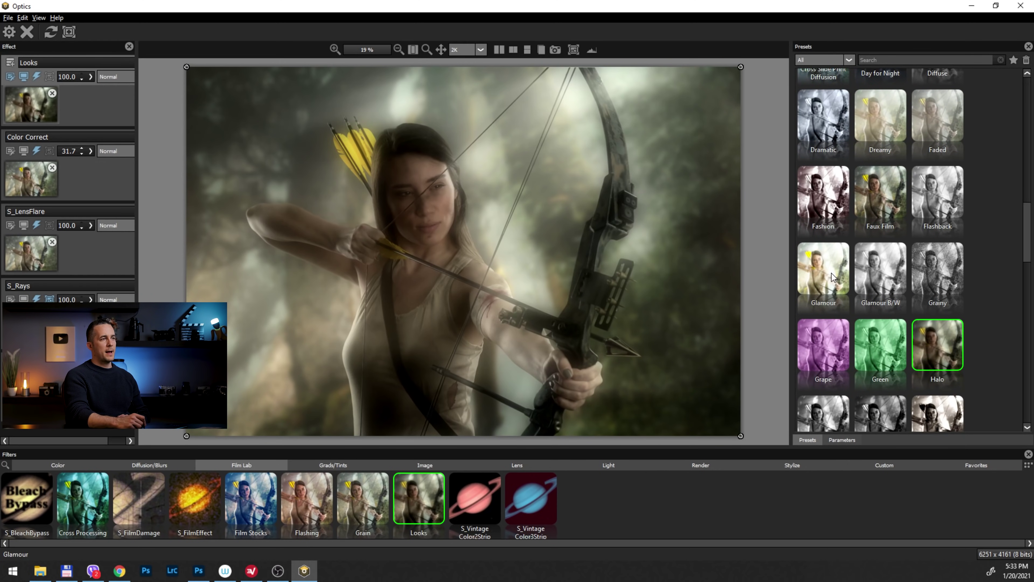
left_click(922, 163)
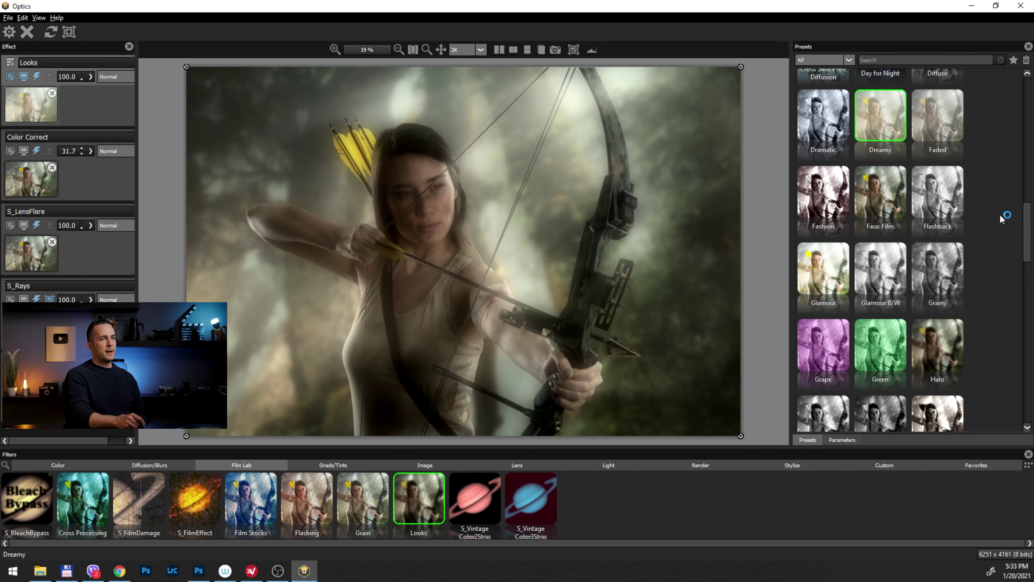
scroll(1029, 261, "down", 3)
scroll(1029, 261, "down", 2)
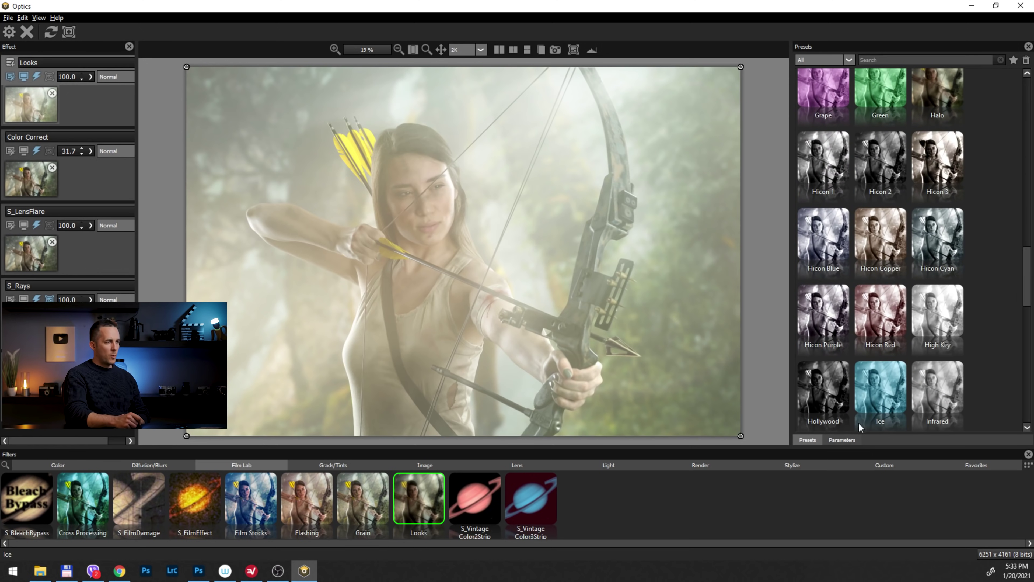
left_click(841, 439)
mouse_move(1027, 183)
left_mouse_down()
mouse_move(1025, 361)
mouse_move(1025, 180)
left_mouse_up()
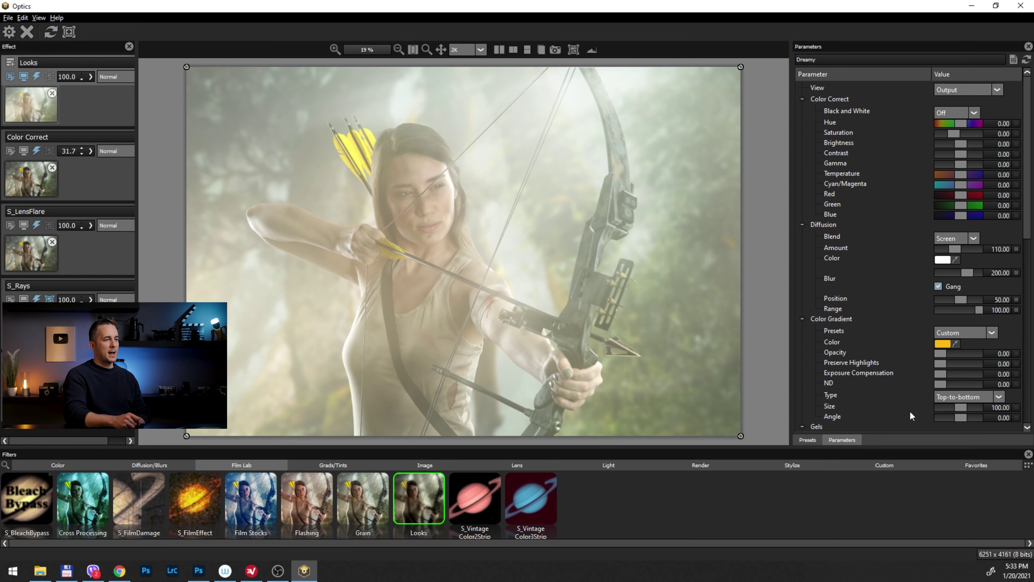
Try the Romantic preset on the Looks layer
left_click(812, 440)
left_click_drag(1026, 282, 1030, 361)
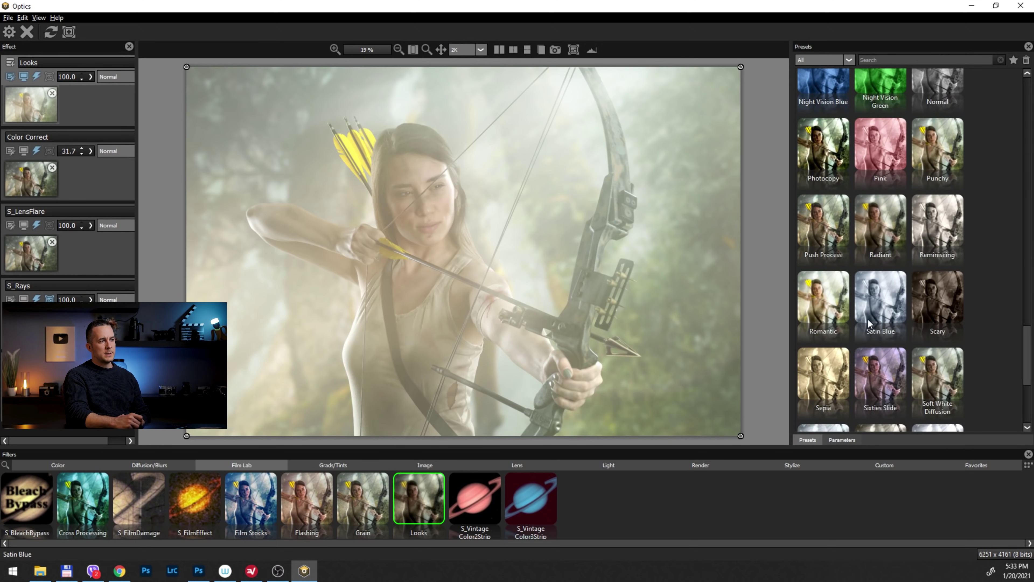
left_click(836, 310)
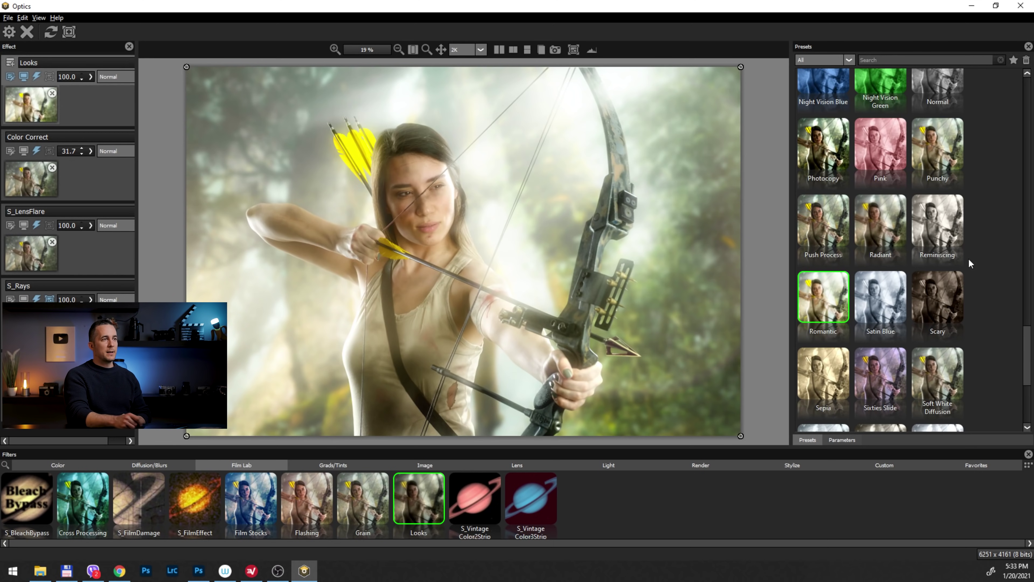
Apply the Punchy preset and lower the Looks layer's opacity to 54.8
left_click(947, 152)
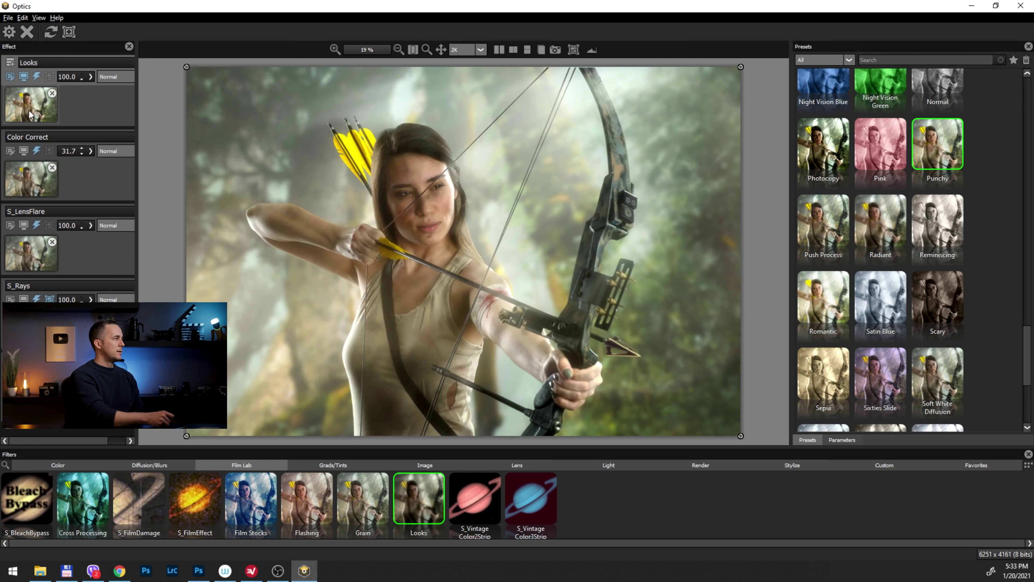
left_click(91, 77)
left_click_drag(102, 88, 77, 91)
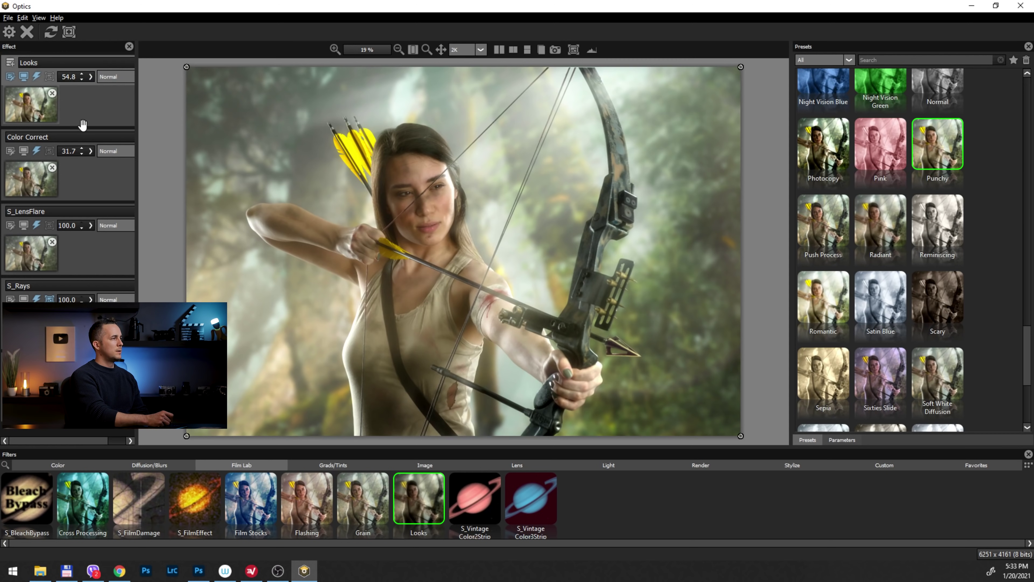
Compare the image before and after the effects in split view, and add a new layer above Looks
left_click(513, 50)
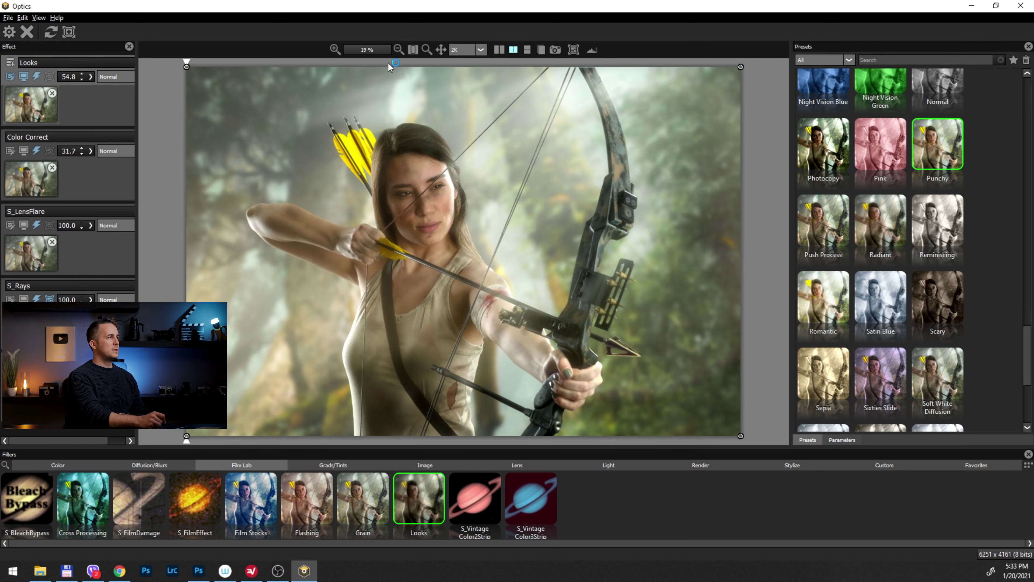
left_click_drag(186, 63, 150, 54)
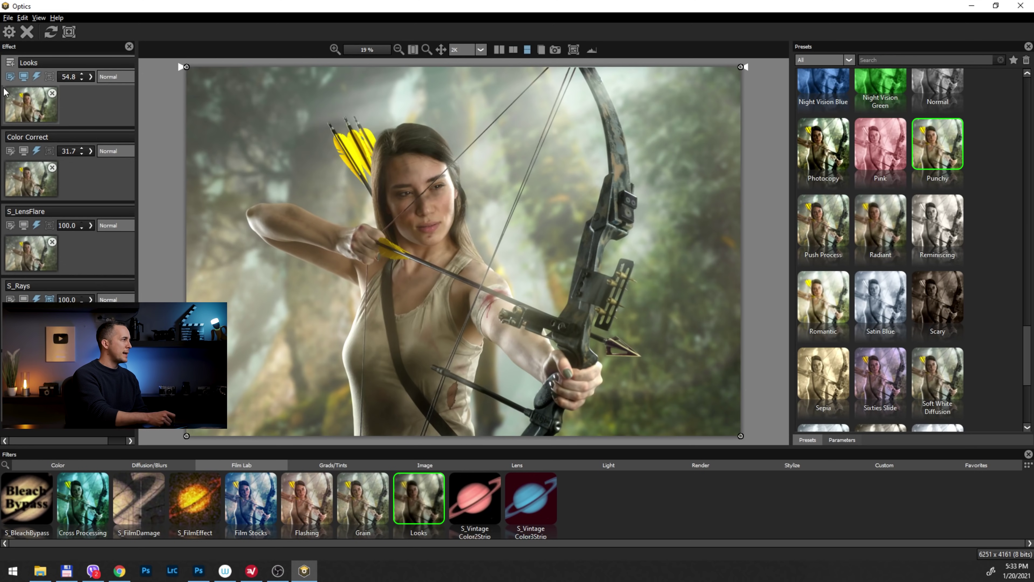
left_click(10, 63)
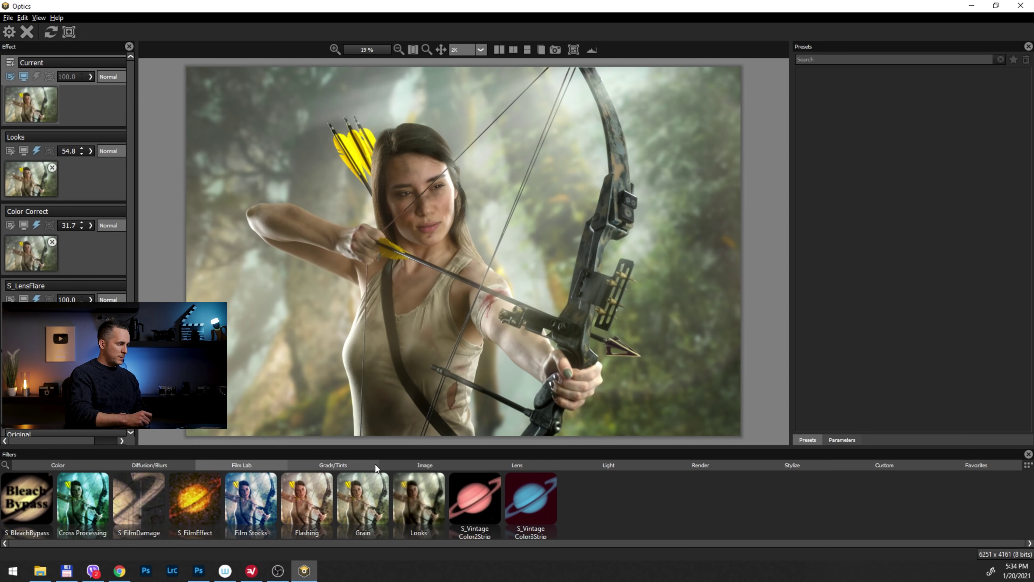
Apply the Chromatic Aberration lens filter to the top layer and set its Red/Cyan Distortion to 34.94
left_click(537, 466)
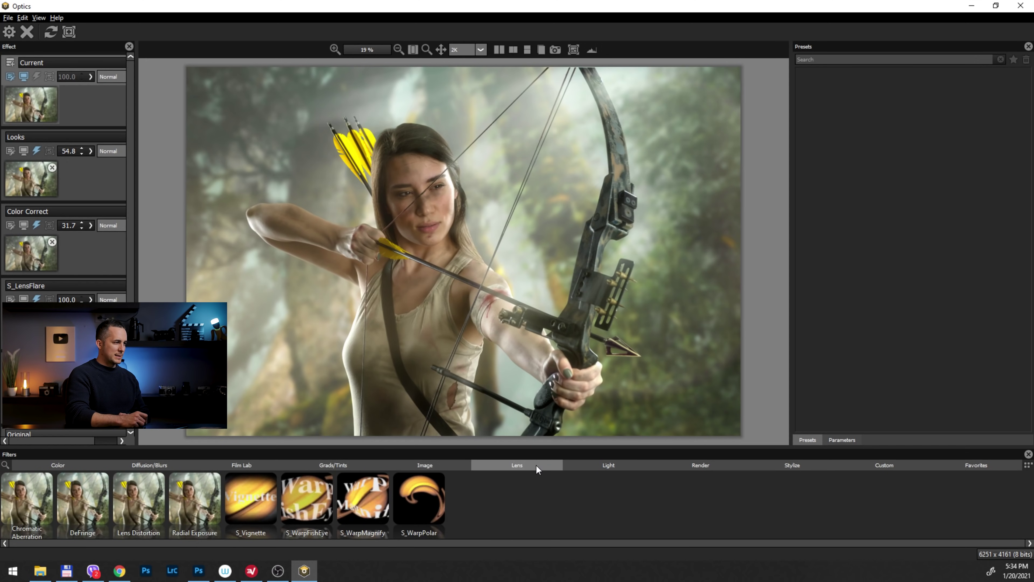
left_click(16, 503)
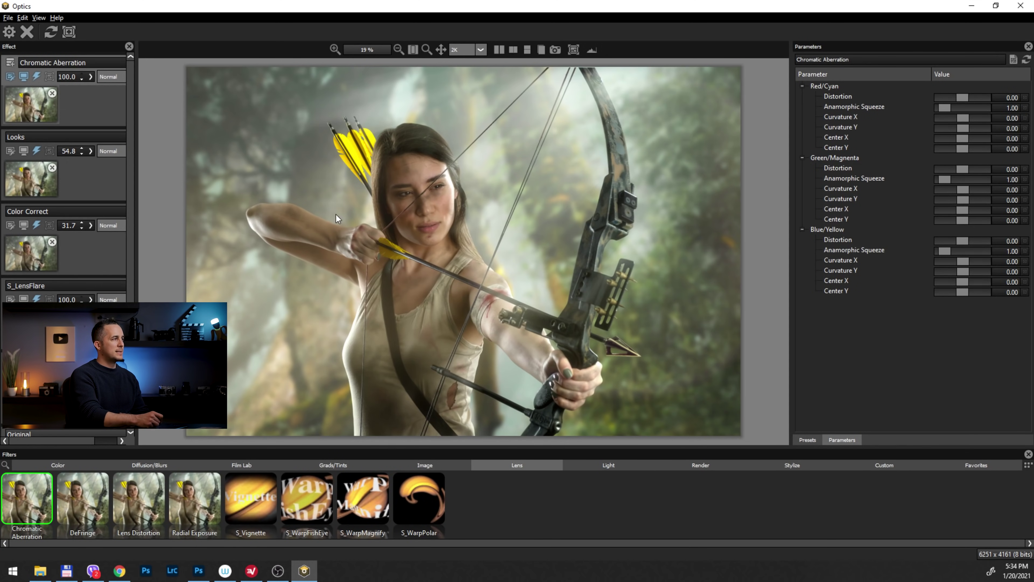
left_click_drag(964, 97, 967, 98)
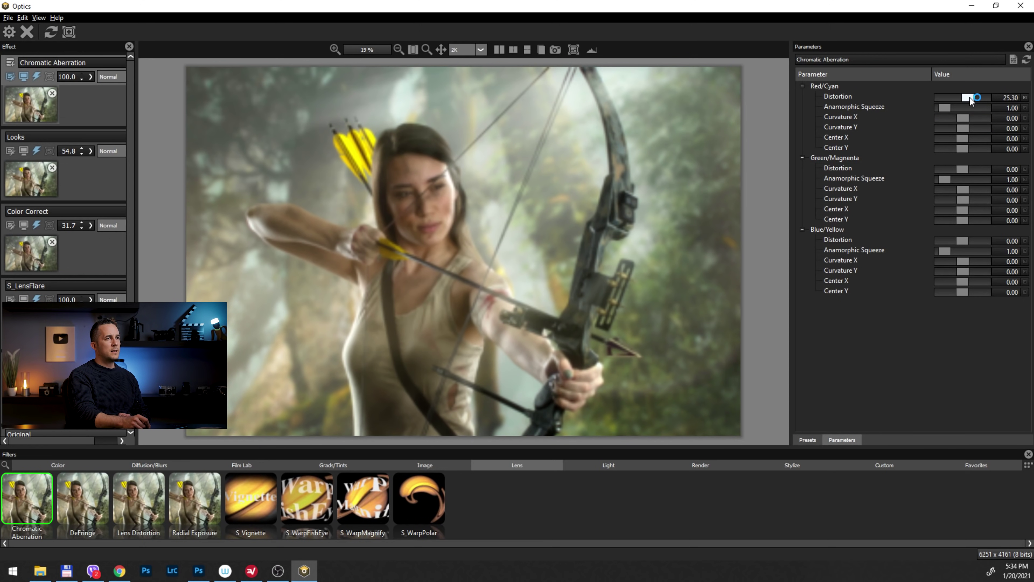
left_click_drag(970, 97, 970, 97)
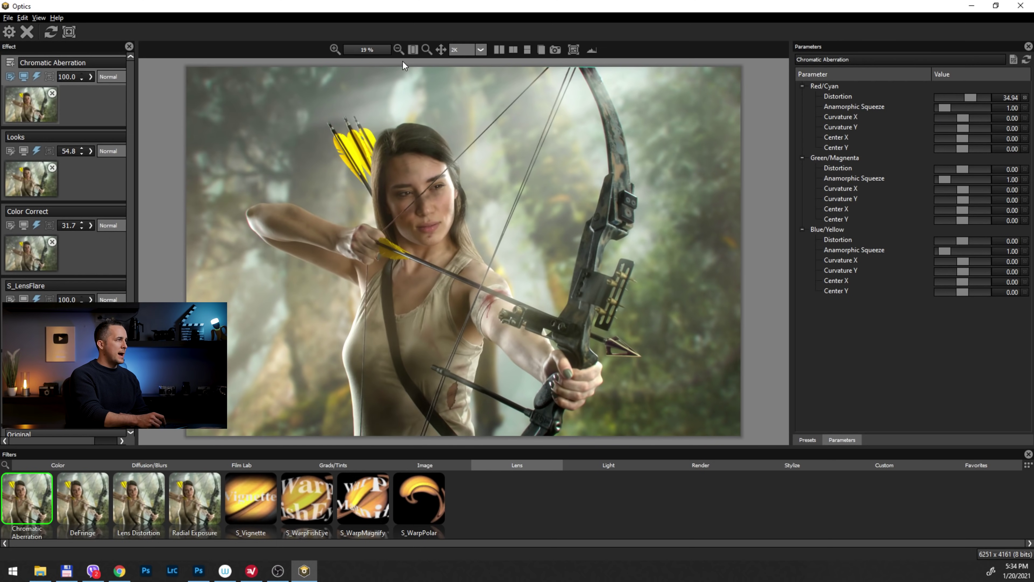
Examine the chromatic aberration up close on the archer's face, drawing arm, bow hand and arrowhead
left_click(335, 48)
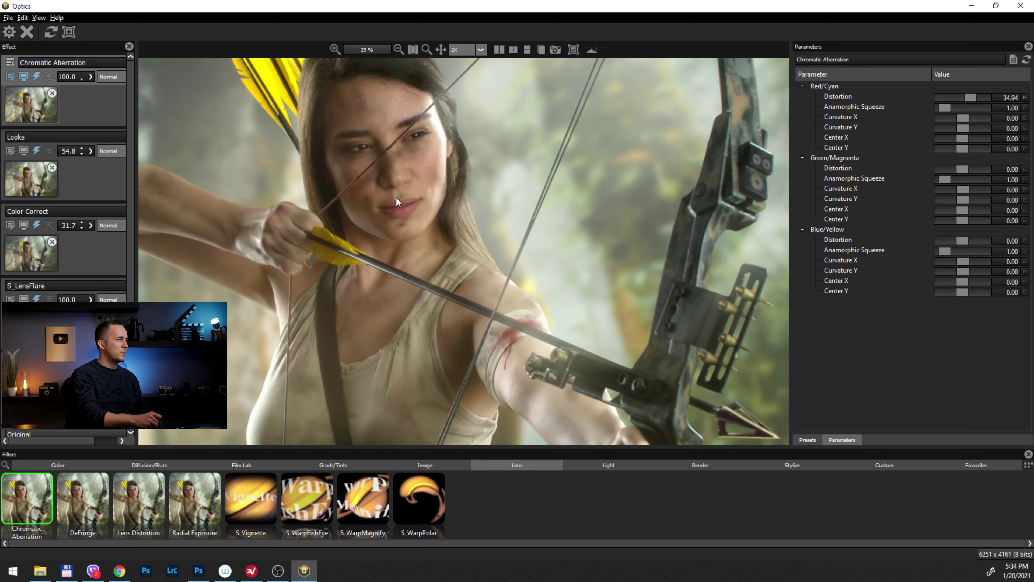
left_click_drag(360, 169, 439, 294)
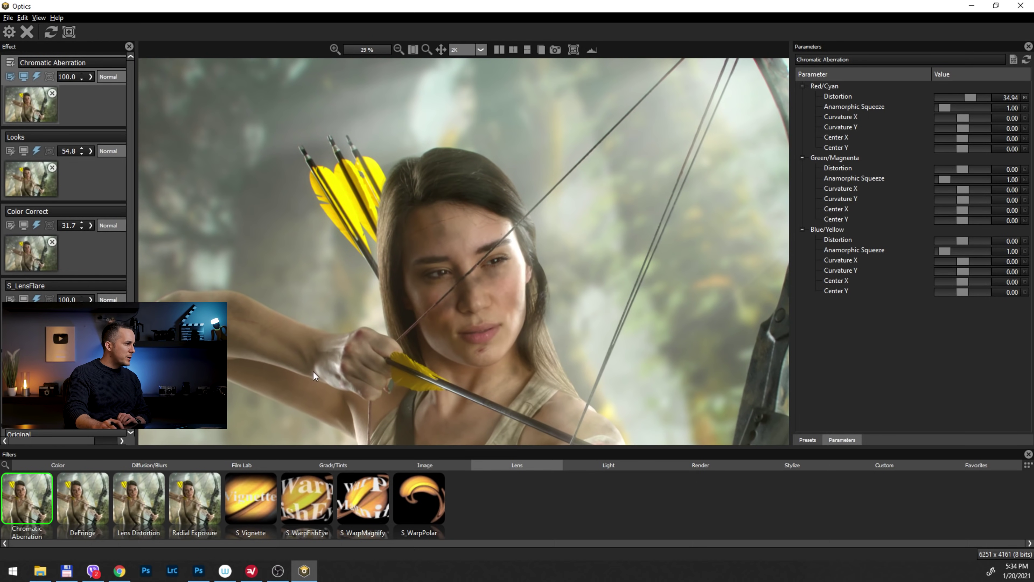
left_click_drag(427, 220, 370, 127)
left_click_drag(467, 273, 389, 170)
scroll(551, 266, "up", 1)
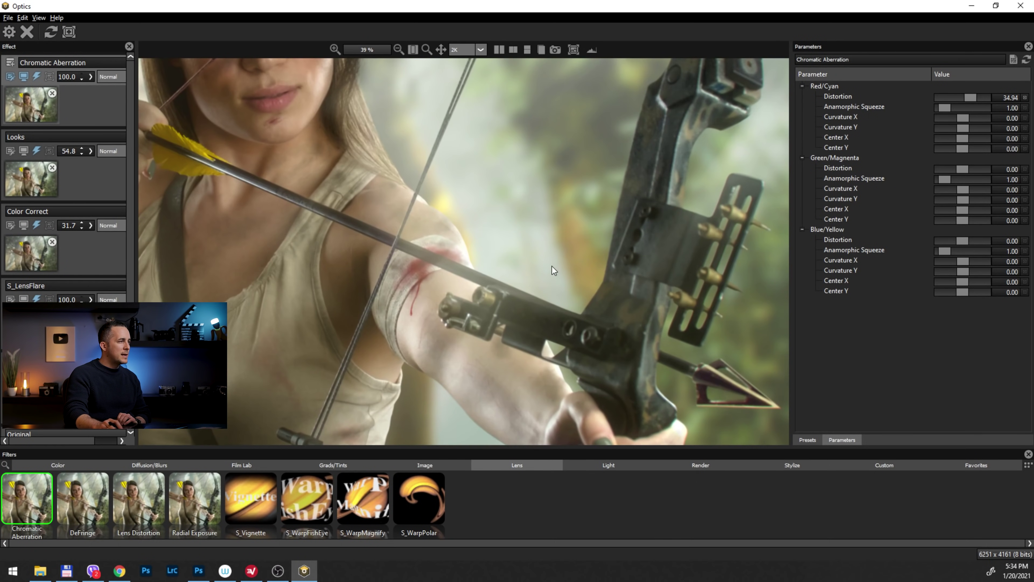
scroll(672, 305, "up", 1)
left_click_drag(688, 350, 639, 207)
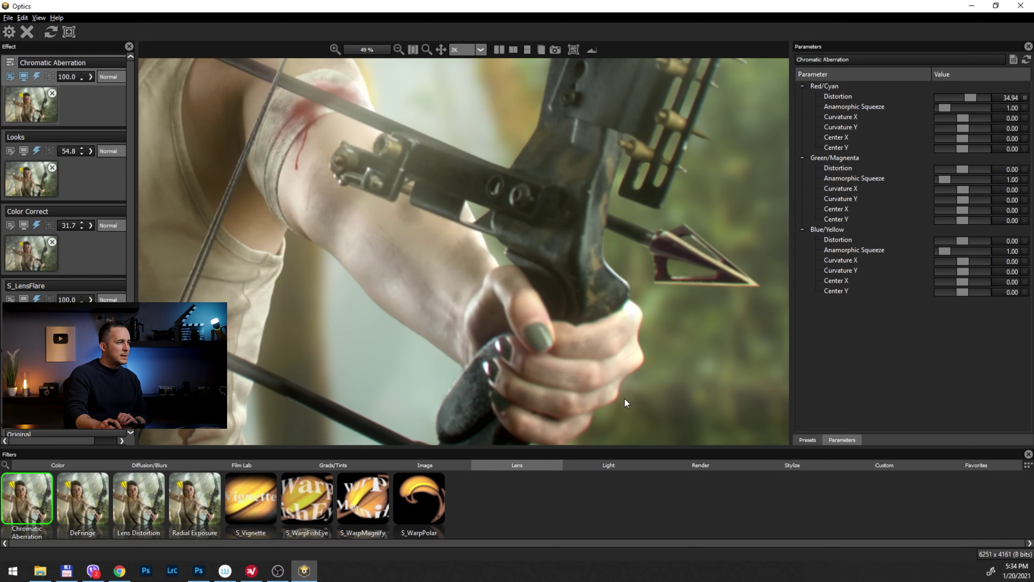
left_click_drag(349, 287, 395, 300)
scroll(326, 269, "down", 2)
left_click_drag(260, 243, 341, 286)
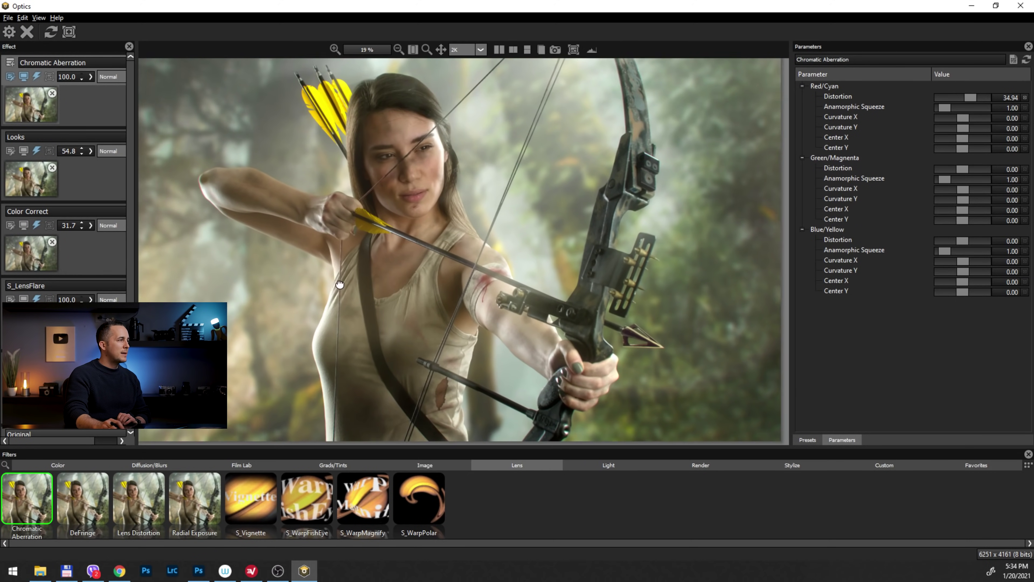
scroll(225, 214, "up", 1)
left_click_drag(225, 215, 475, 331)
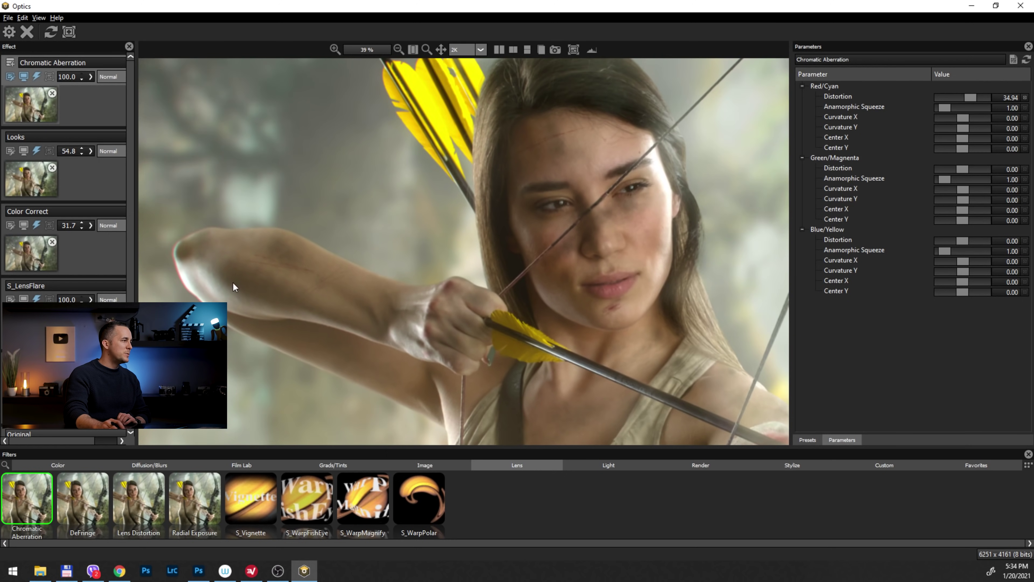
scroll(454, 212, "down", 3)
left_click_drag(556, 176, 463, 164)
scroll(448, 195, "up", 1)
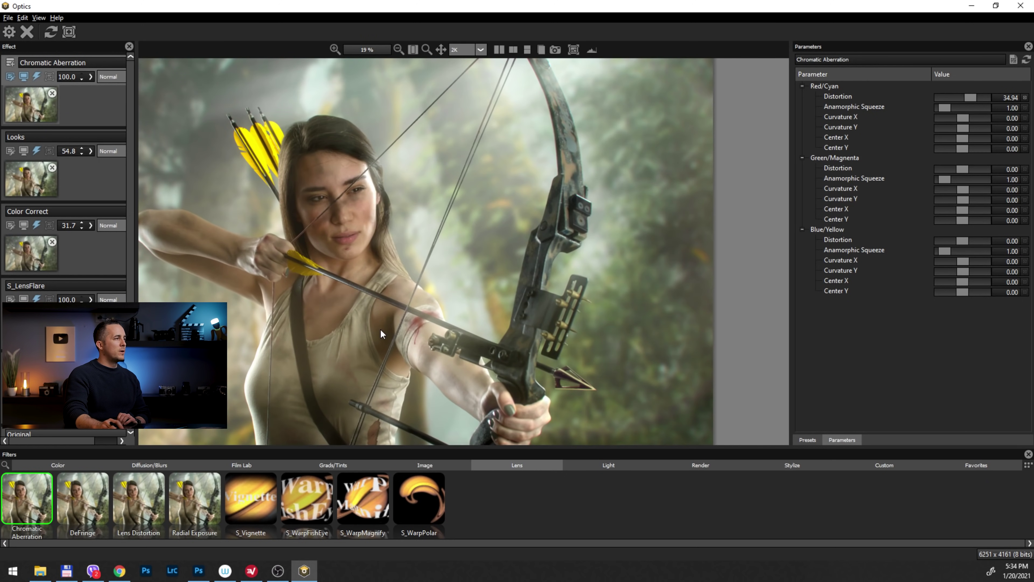
Apply the complete stack of effects to render the final image
left_click_drag(420, 300, 474, 298)
left_click(413, 50)
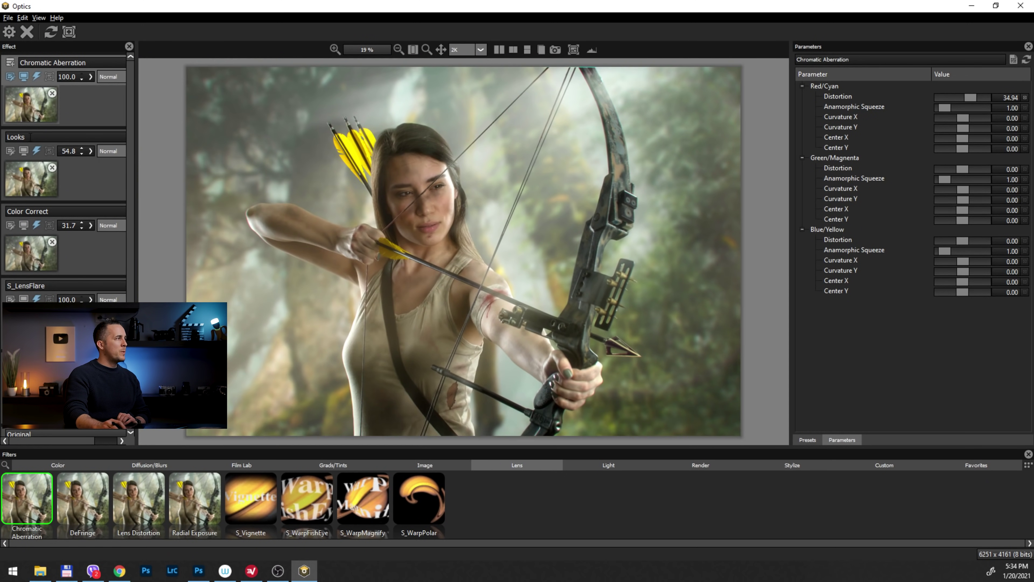
left_click(10, 30)
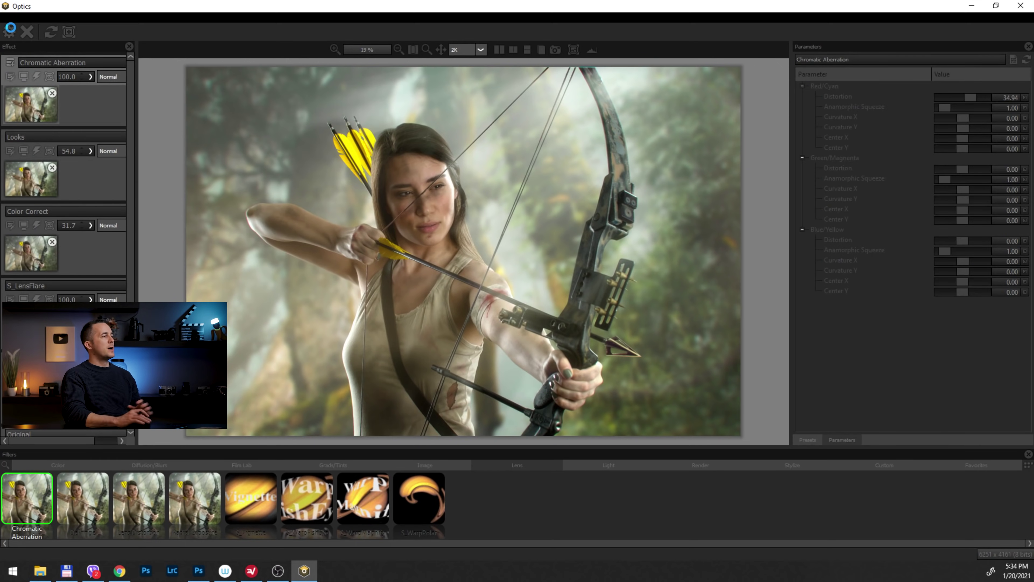